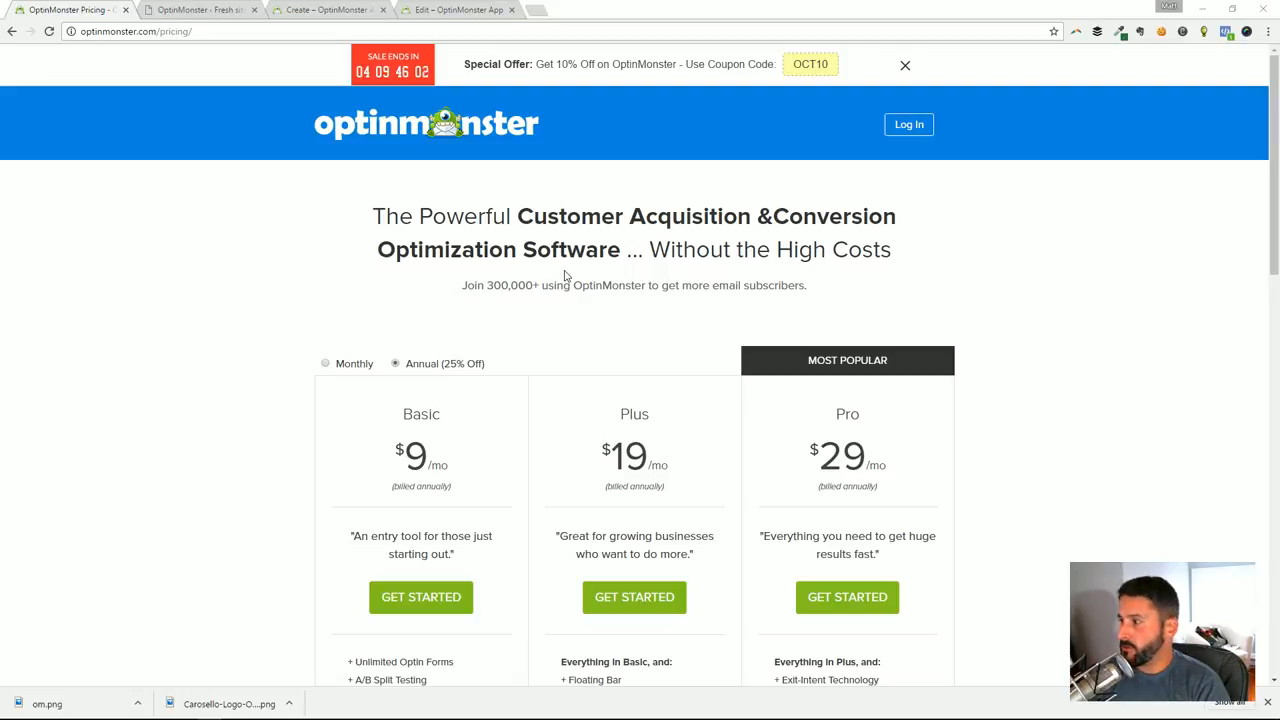
Review the OptinMonster Basic, Plus and Pro plans with monthly pricing selected
scroll(243, 366, "down", 2)
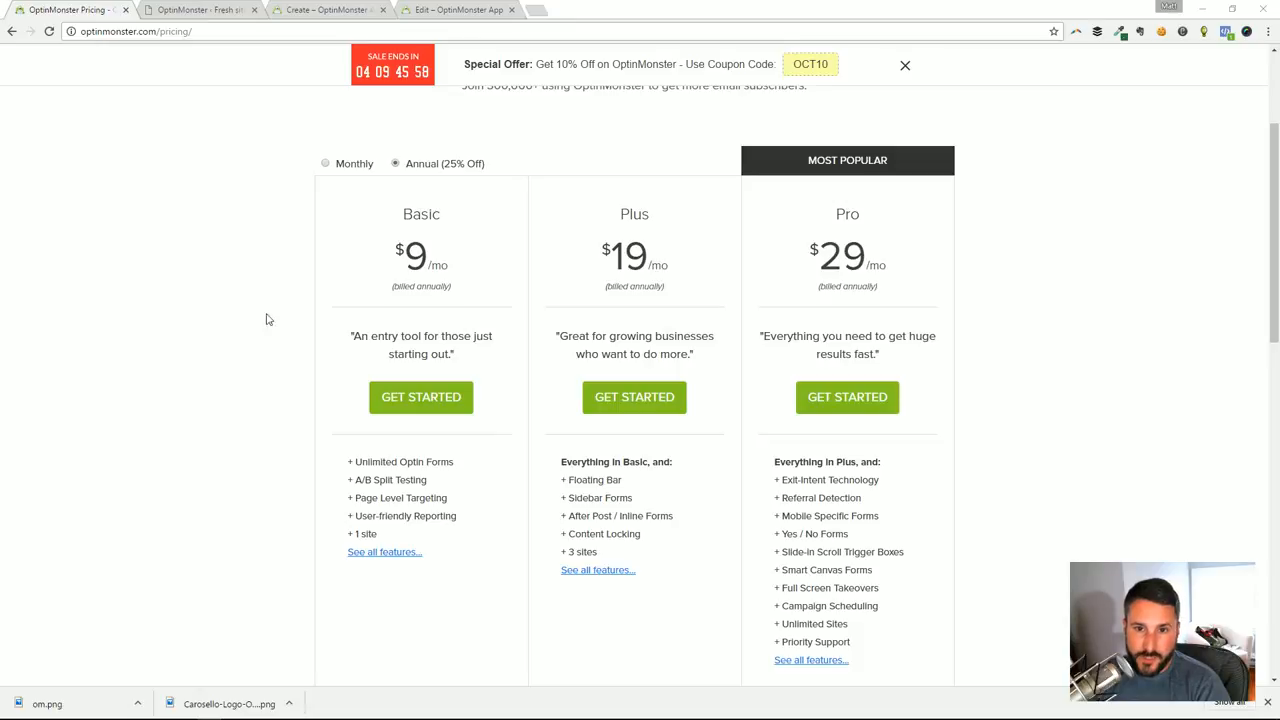
left_click(348, 166)
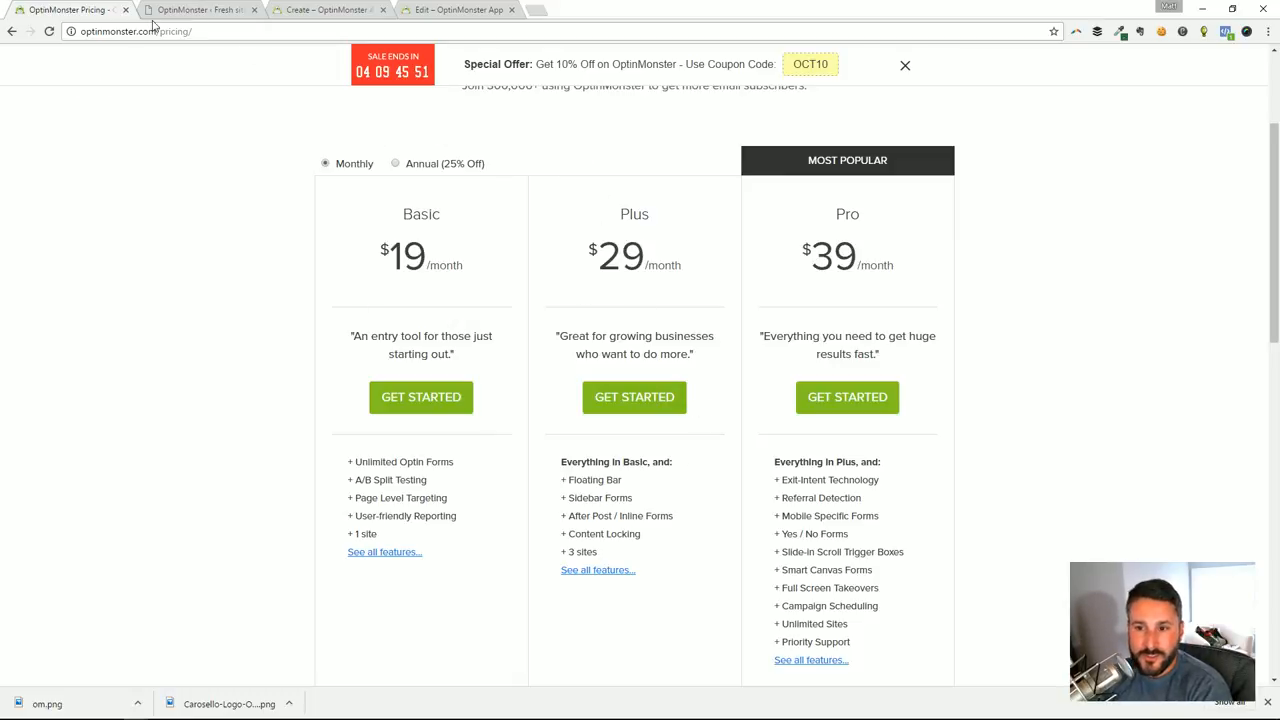
scroll(515, 220, "up", 2)
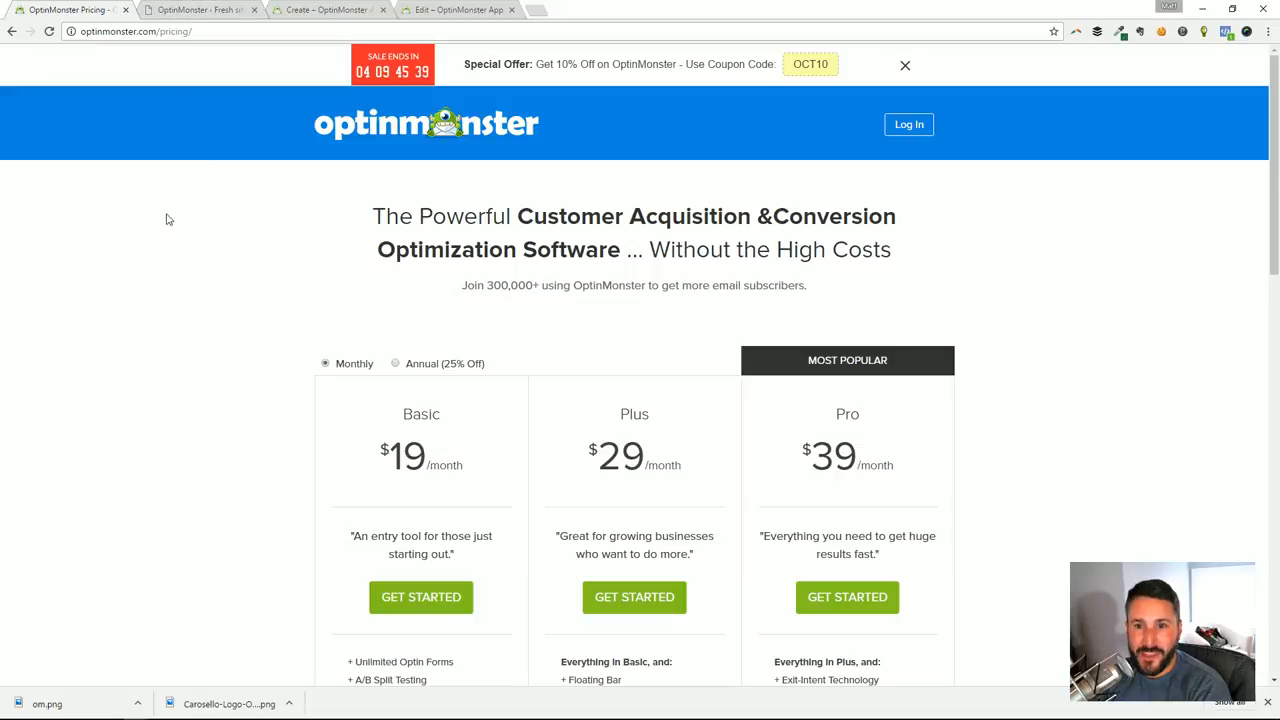
In the WordPress admin of the Fresh site, search the installable plugins for "optinmonster"
left_click(200, 9)
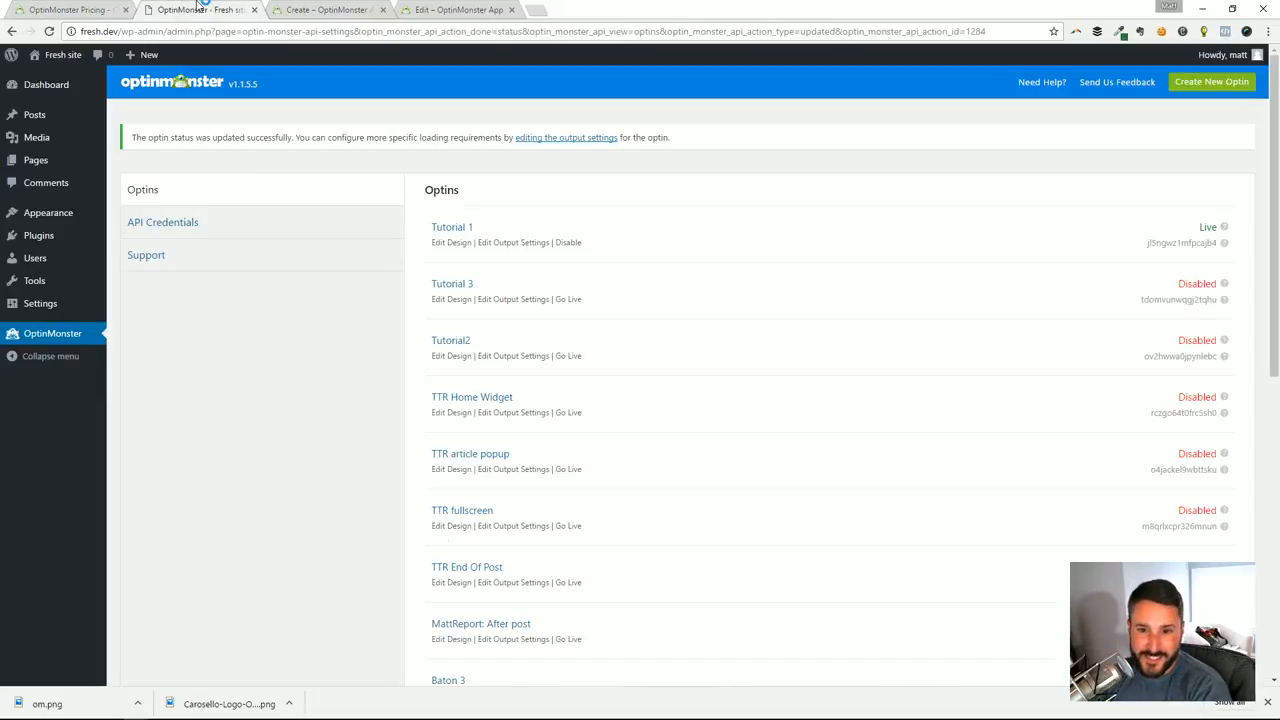
left_click(73, 240)
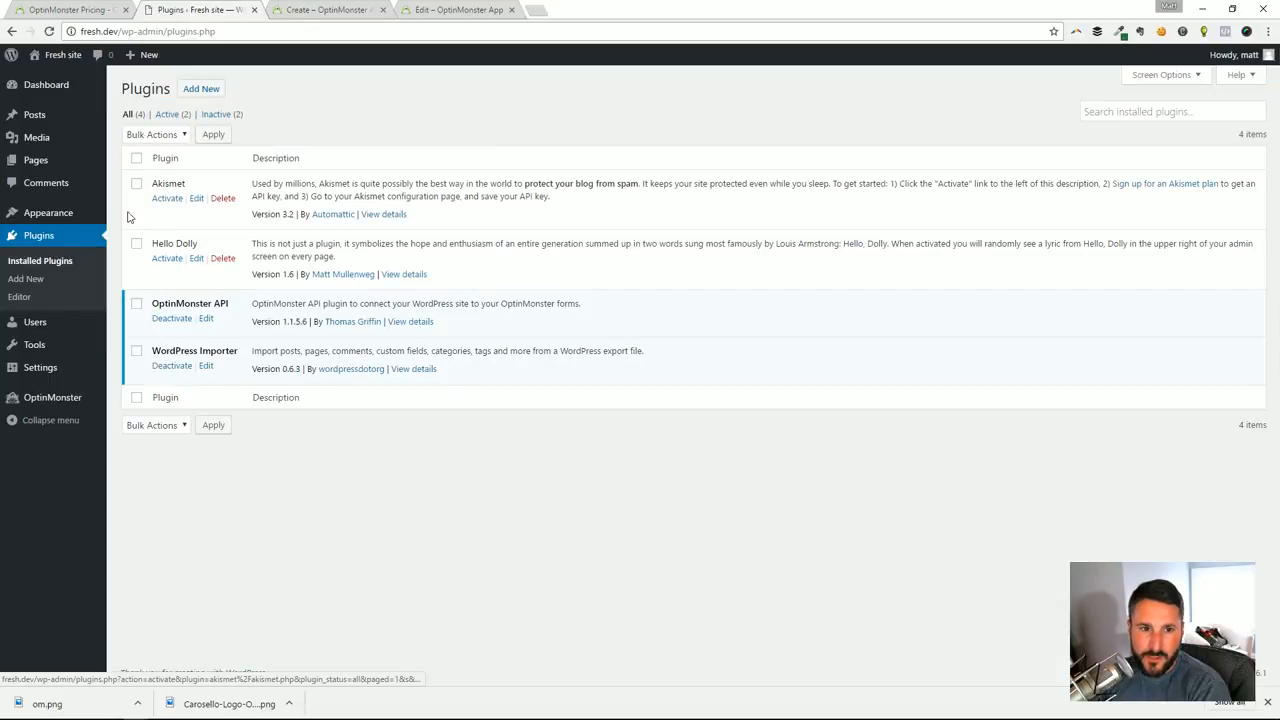
left_click(205, 89)
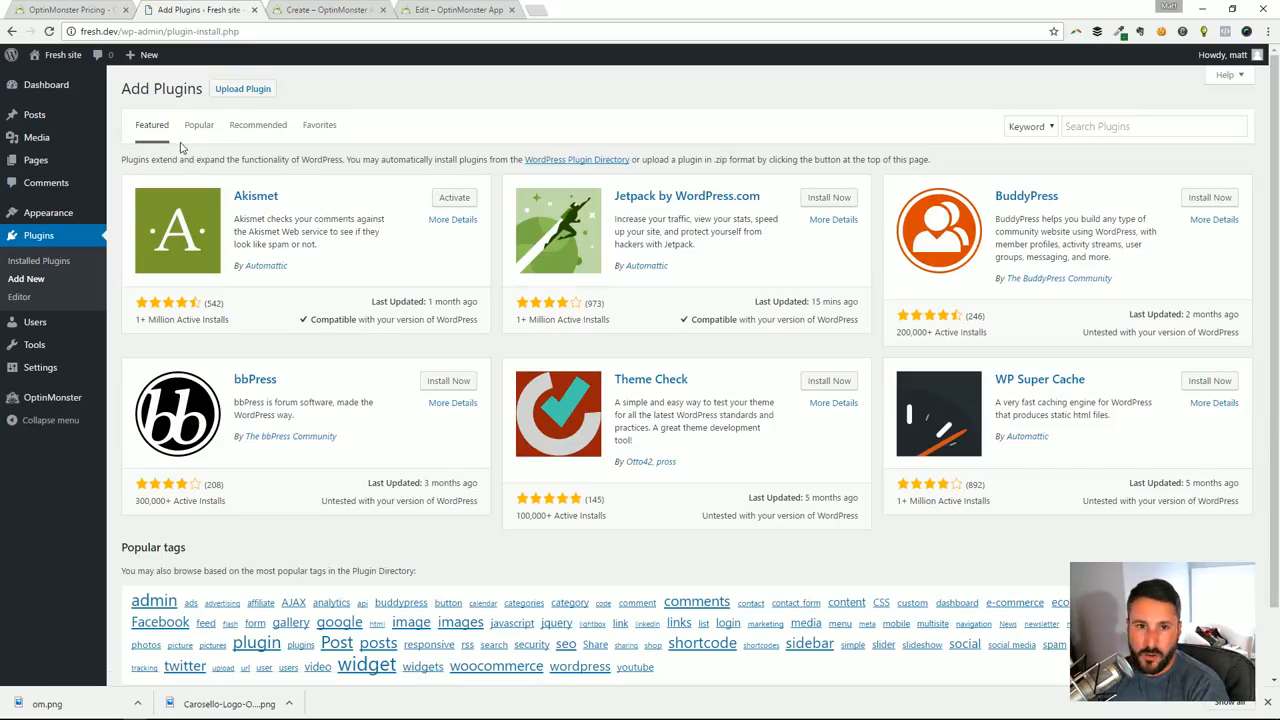
left_click(1108, 127)
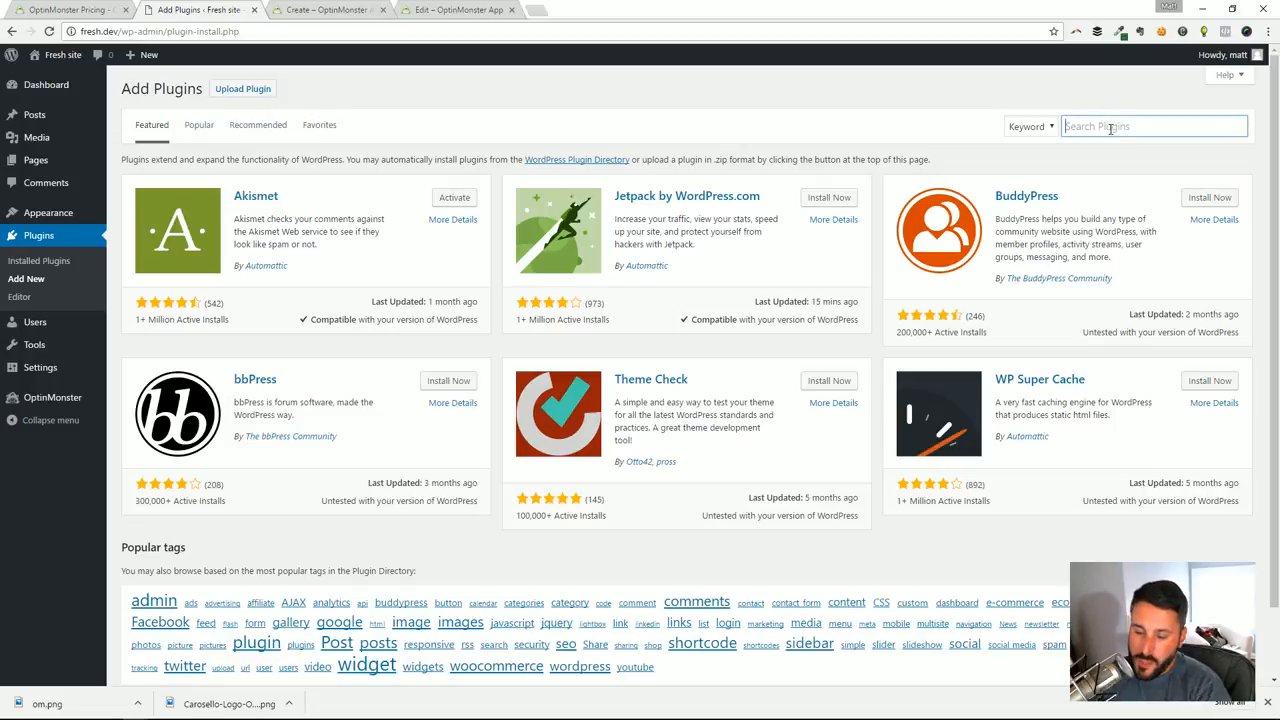
type("optinmonster")
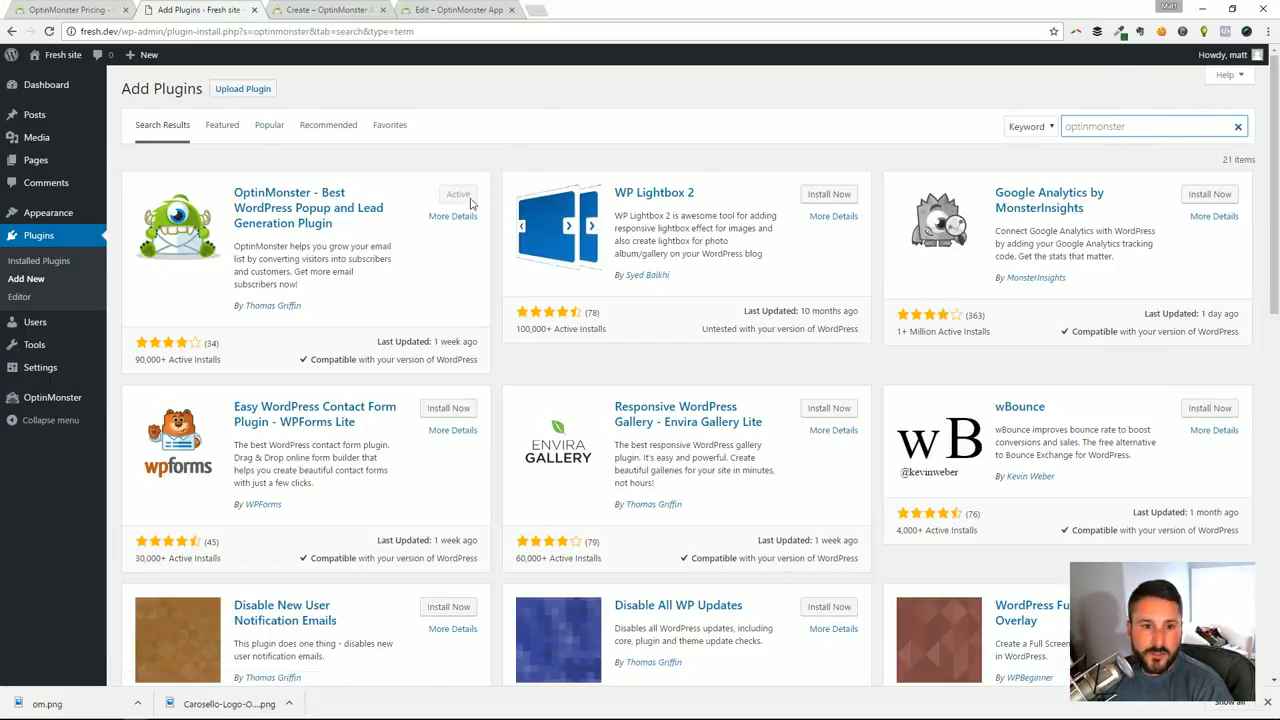
Open the OptinMonster plugin's API Credentials settings in WordPress
left_click(82, 398)
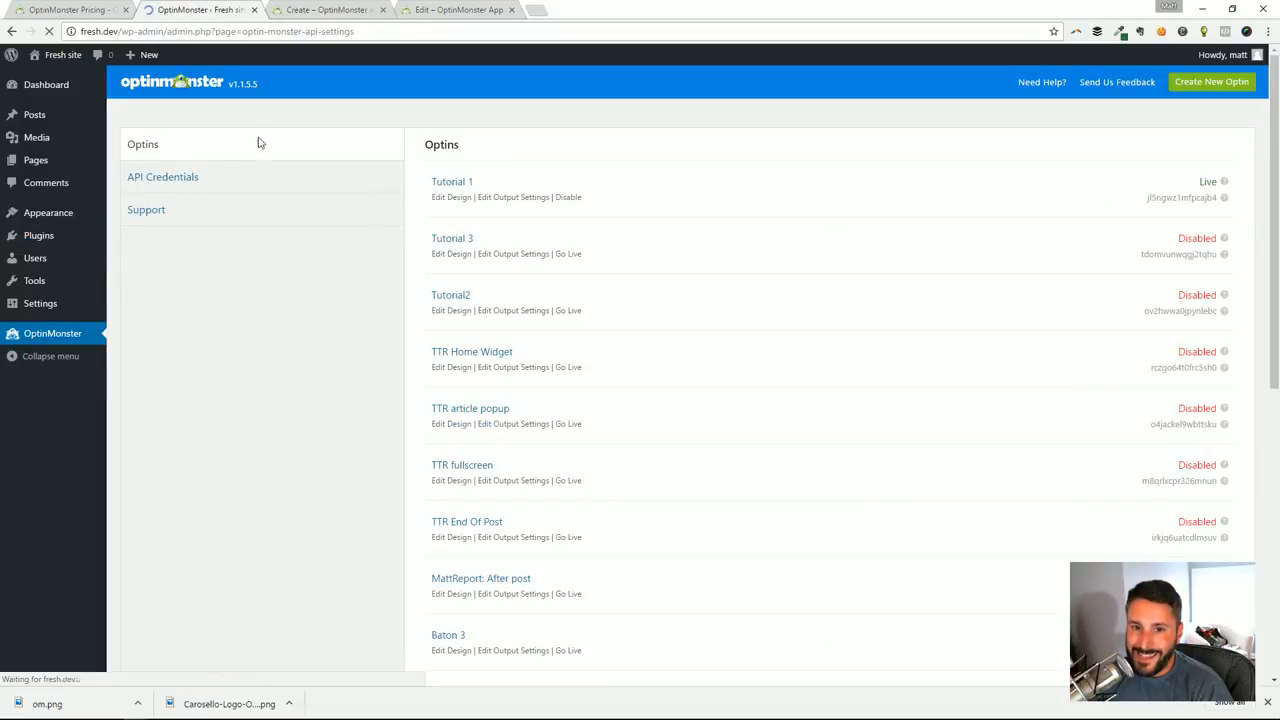
left_click(251, 176)
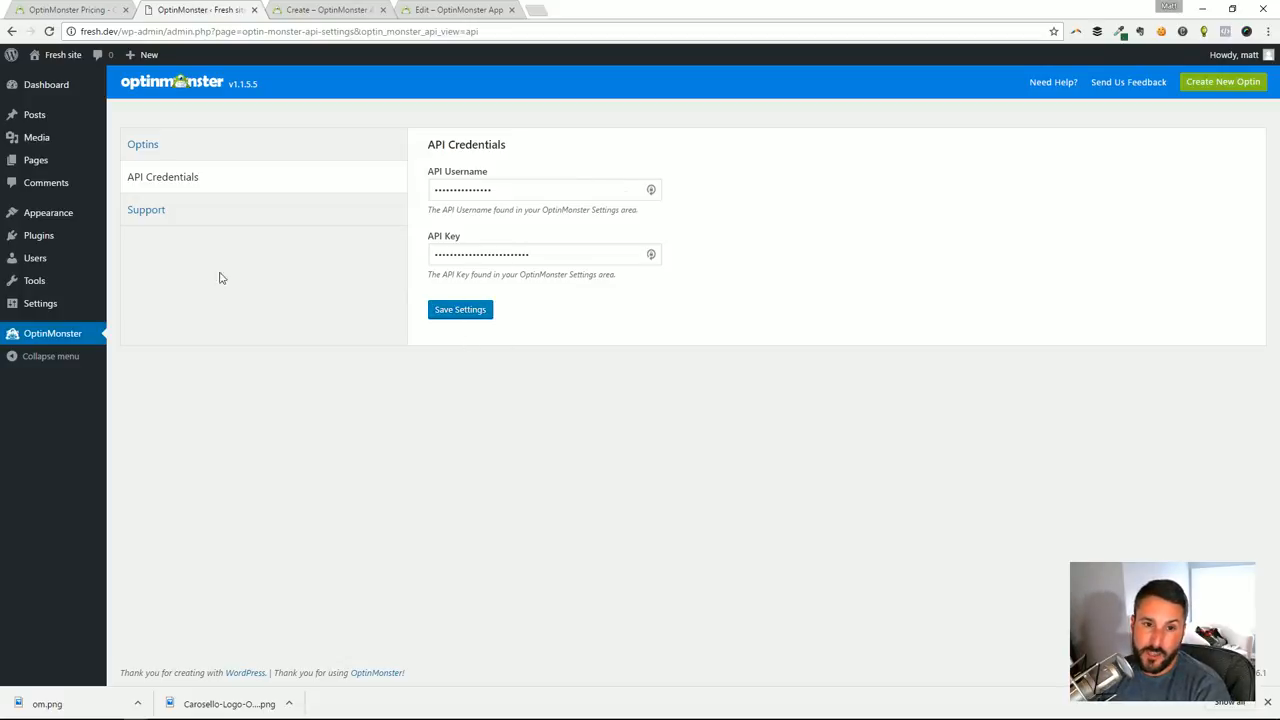
left_click(165, 152)
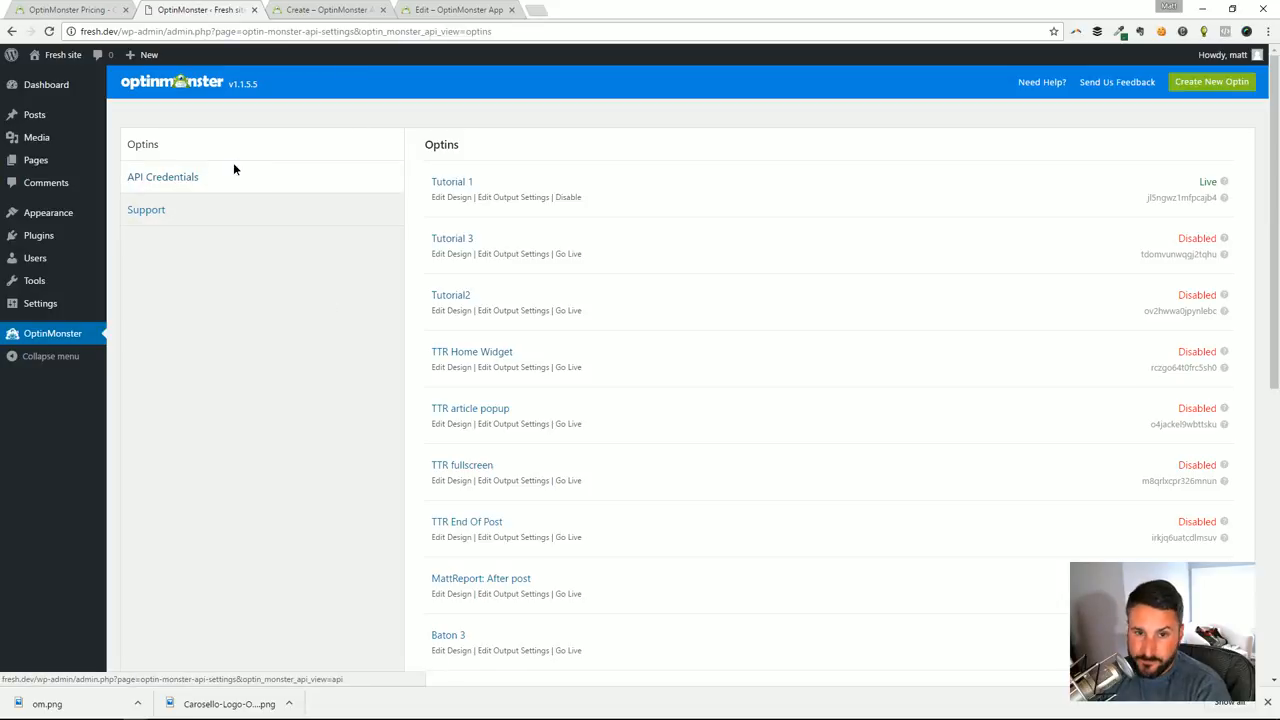
left_click(233, 170)
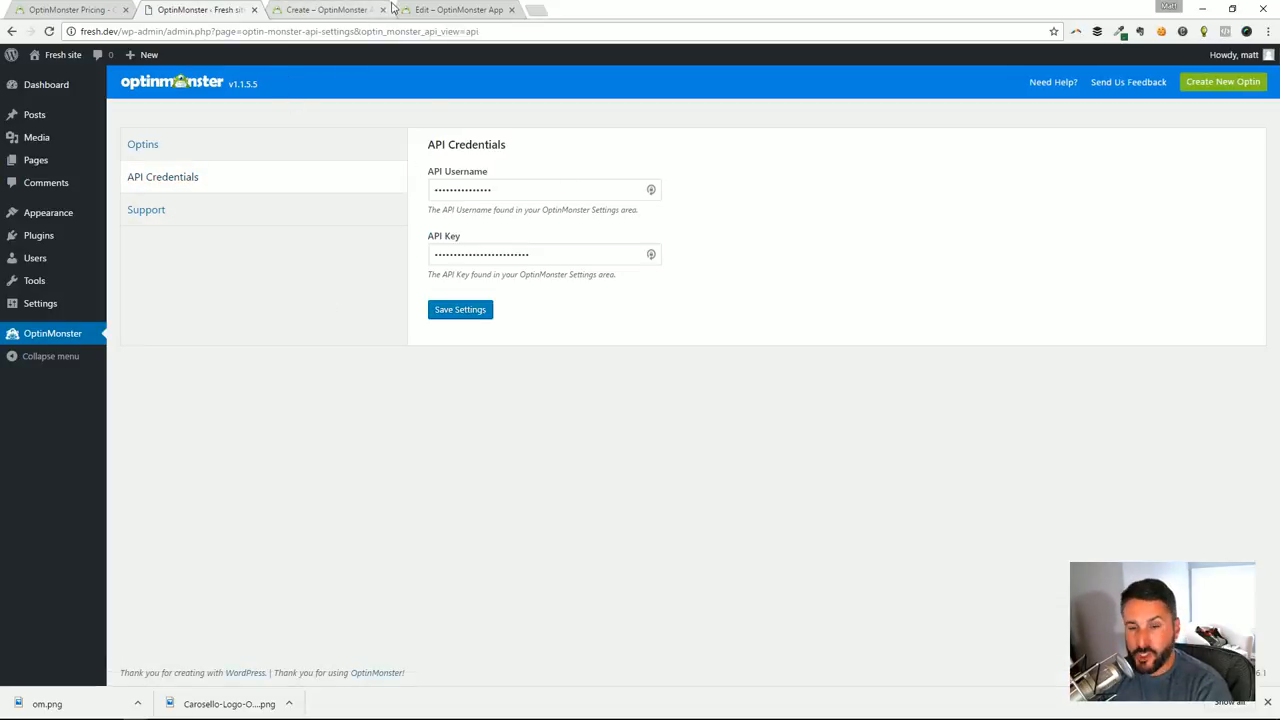
On OptinMonster's Create New Optin page, browse the Lightbox template gallery
left_click(317, 13)
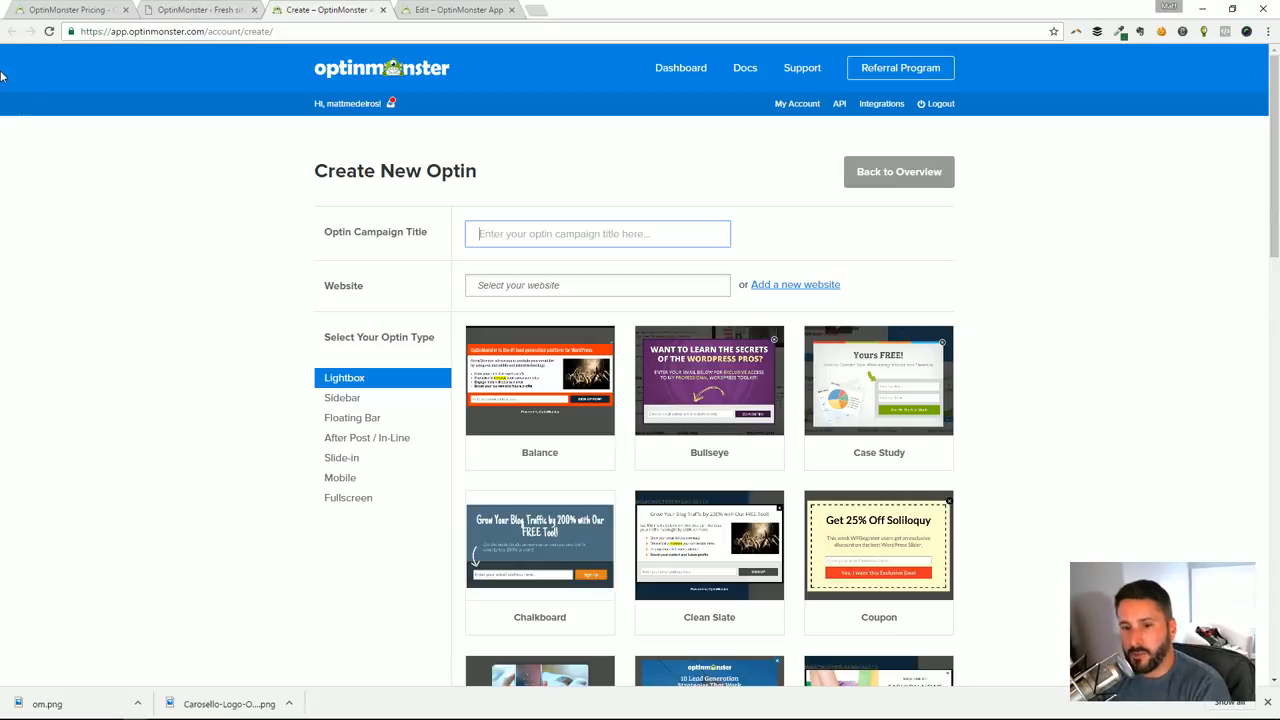
scroll(257, 291, "down", 2)
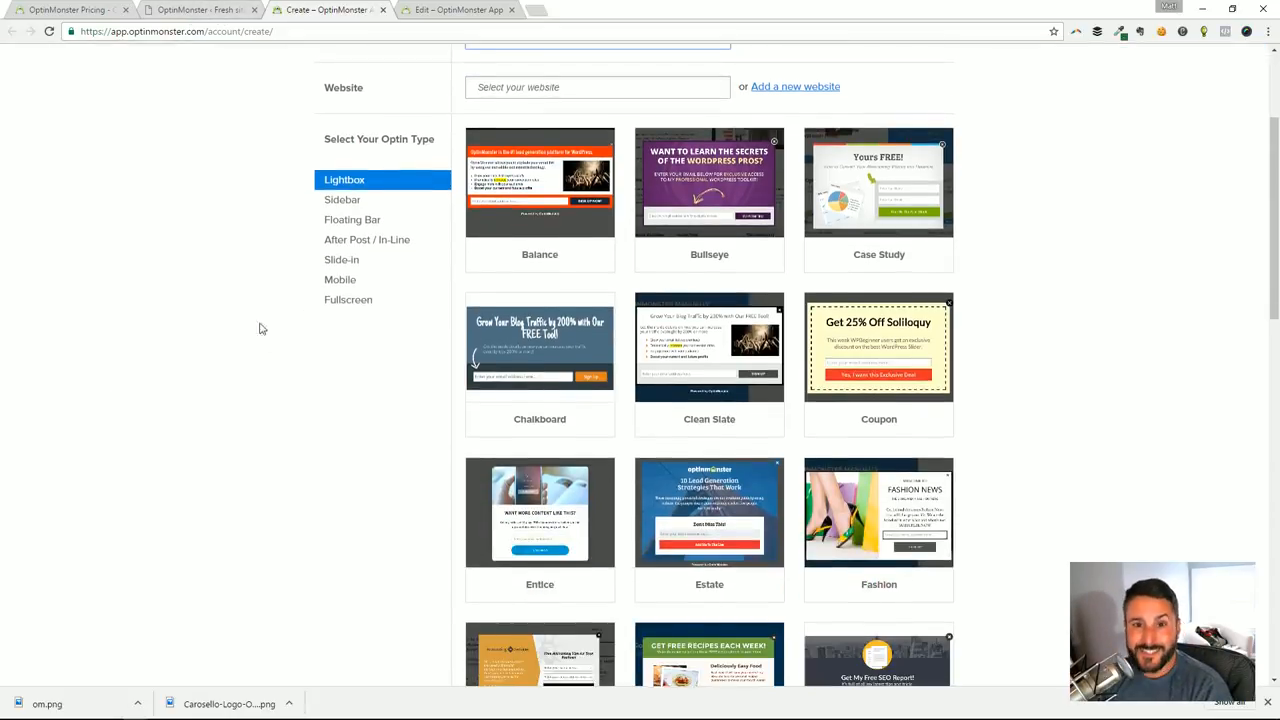
scroll(290, 300, "up", 2)
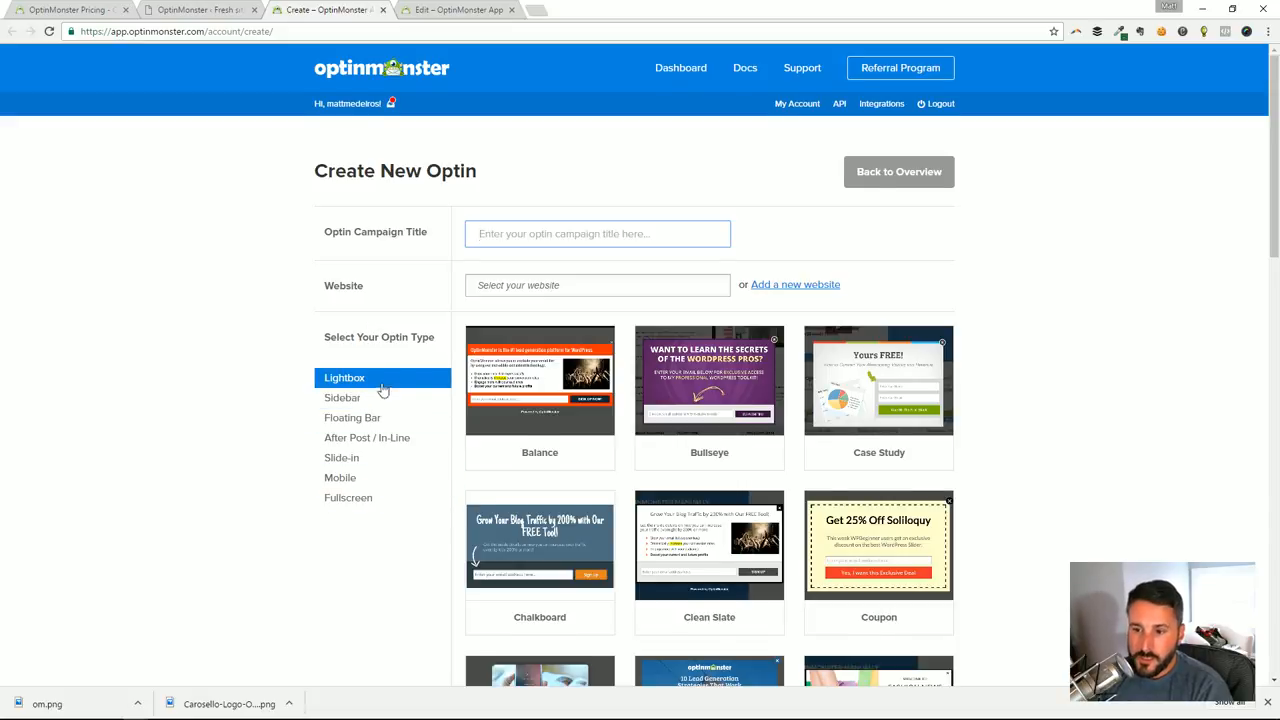
scroll(383, 420, "down", 7)
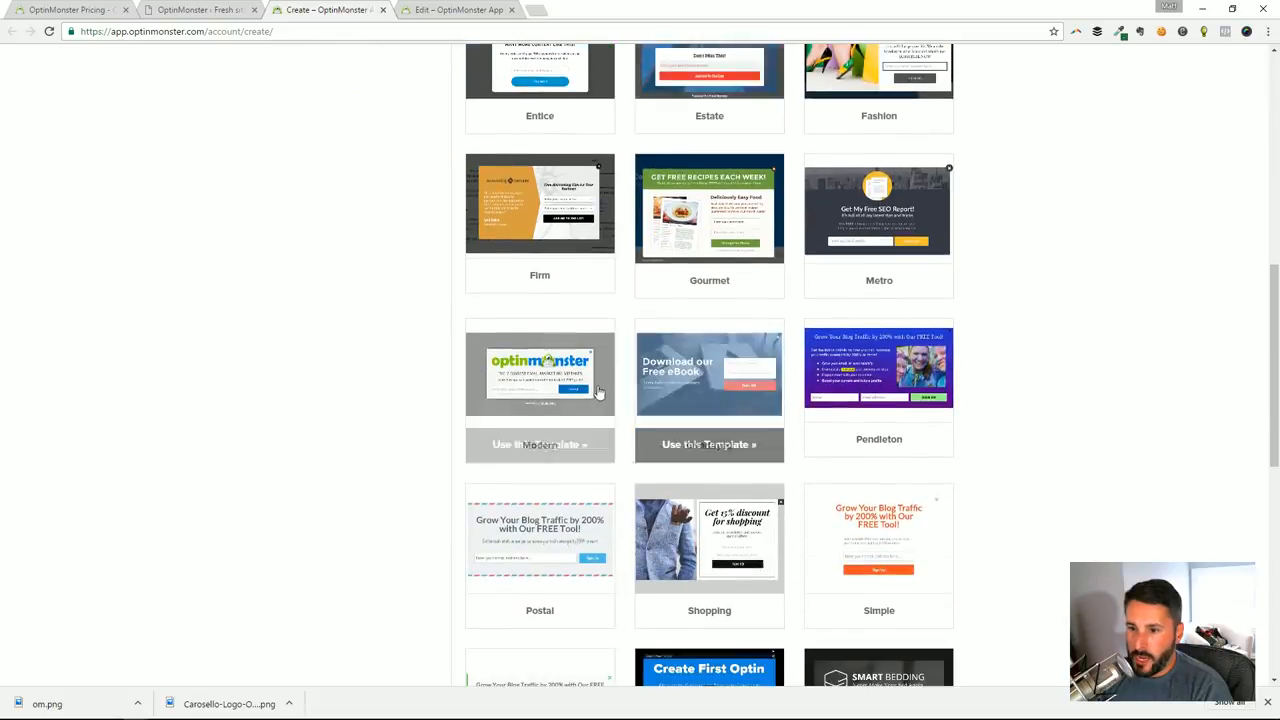
scroll(771, 414, "down", 6)
scroll(749, 409, "up", 10)
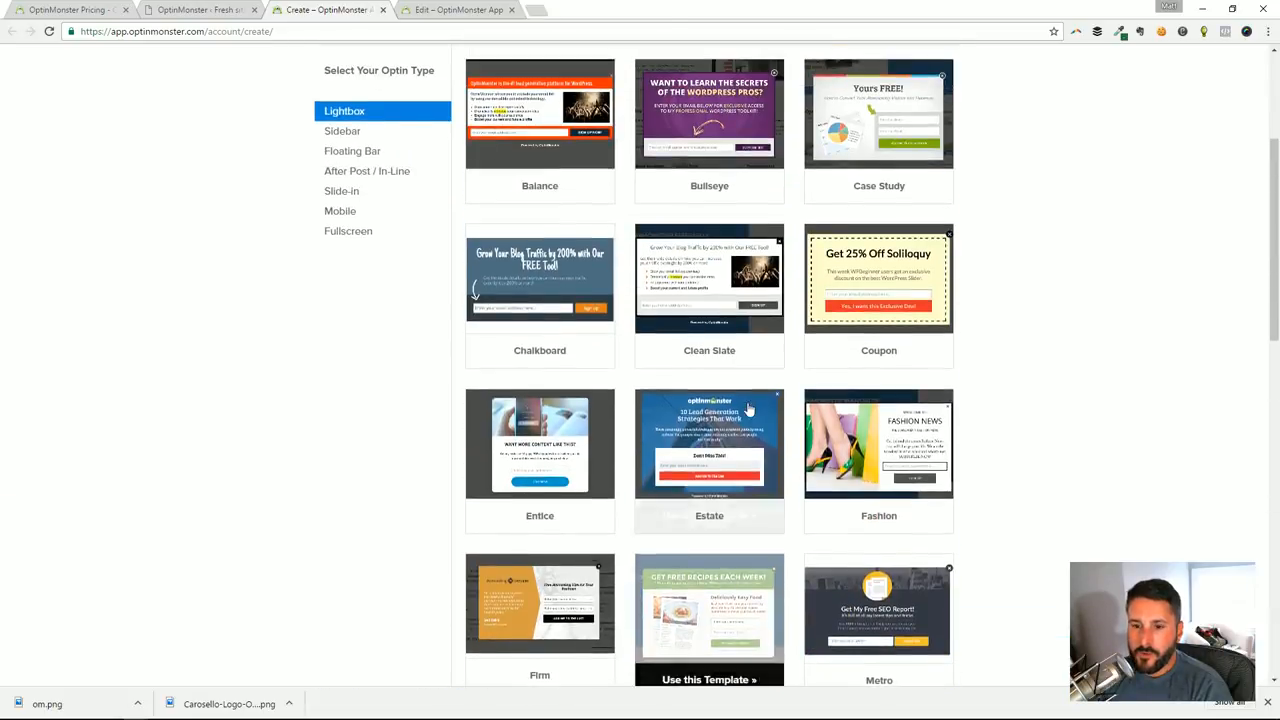
scroll(749, 409, "up", 3)
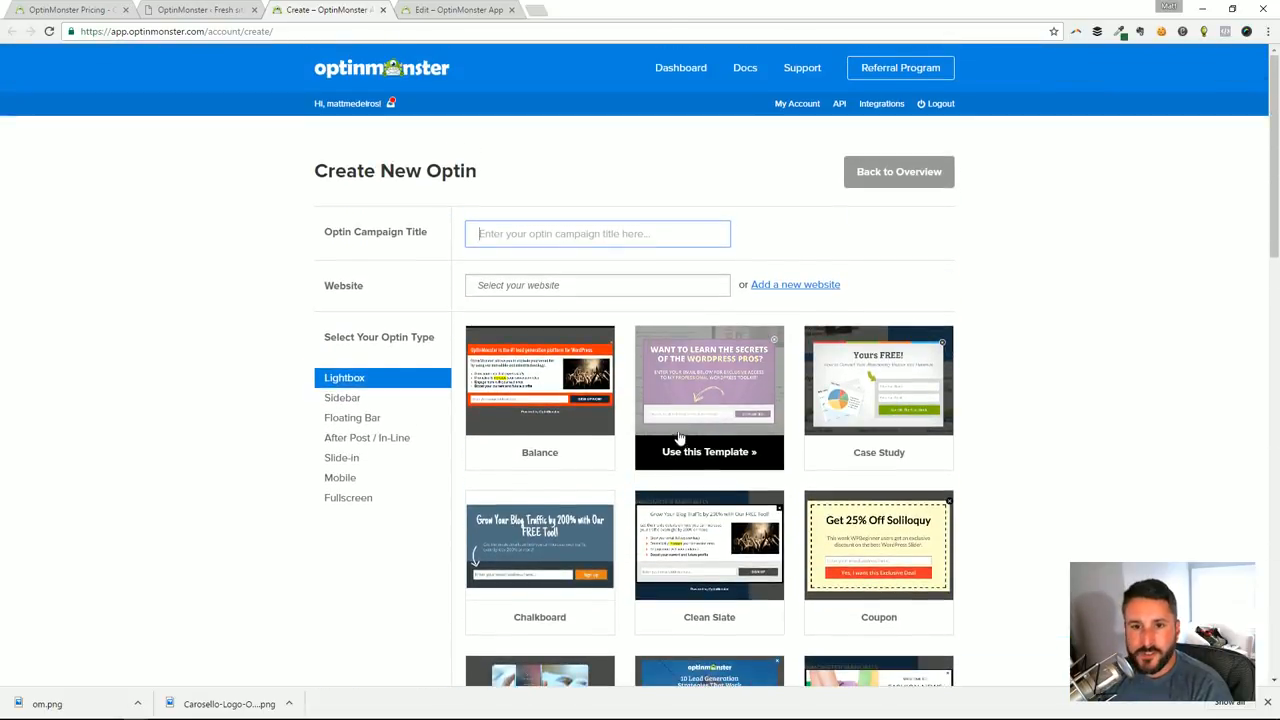
scroll(746, 455, "down", 2)
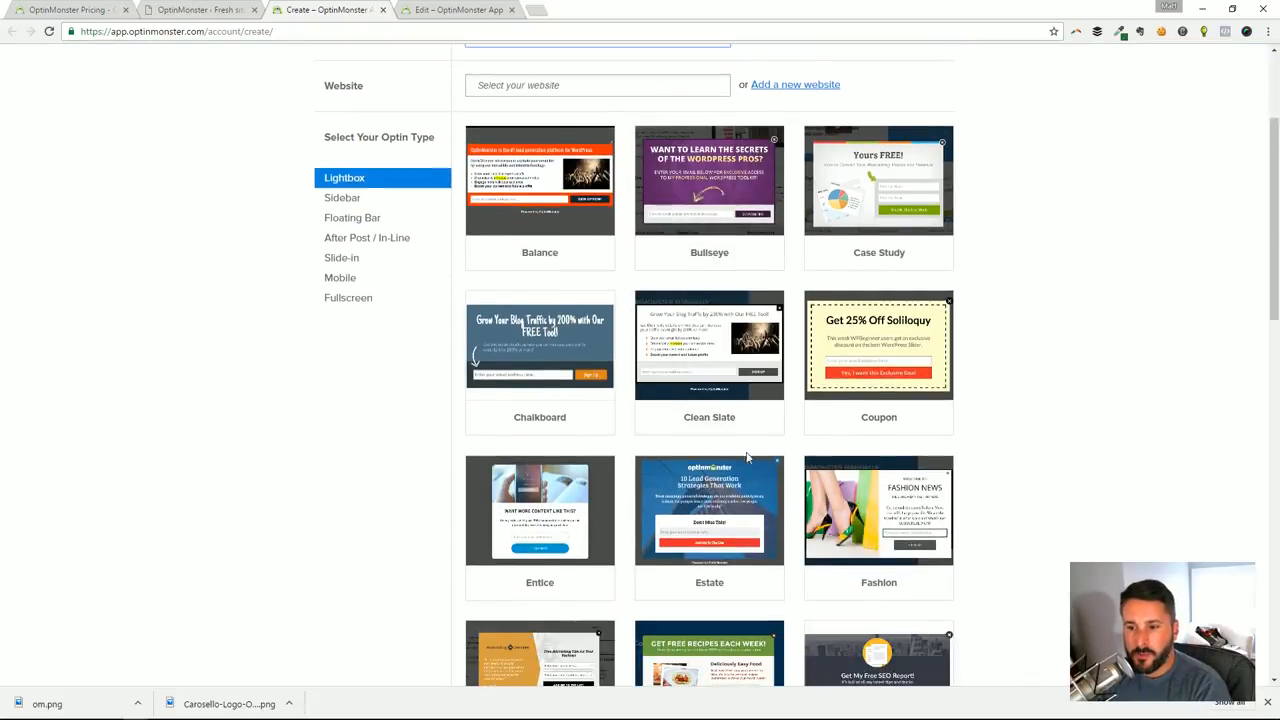
scroll(800, 470, "down", 1)
scroll(797, 465, "down", 2)
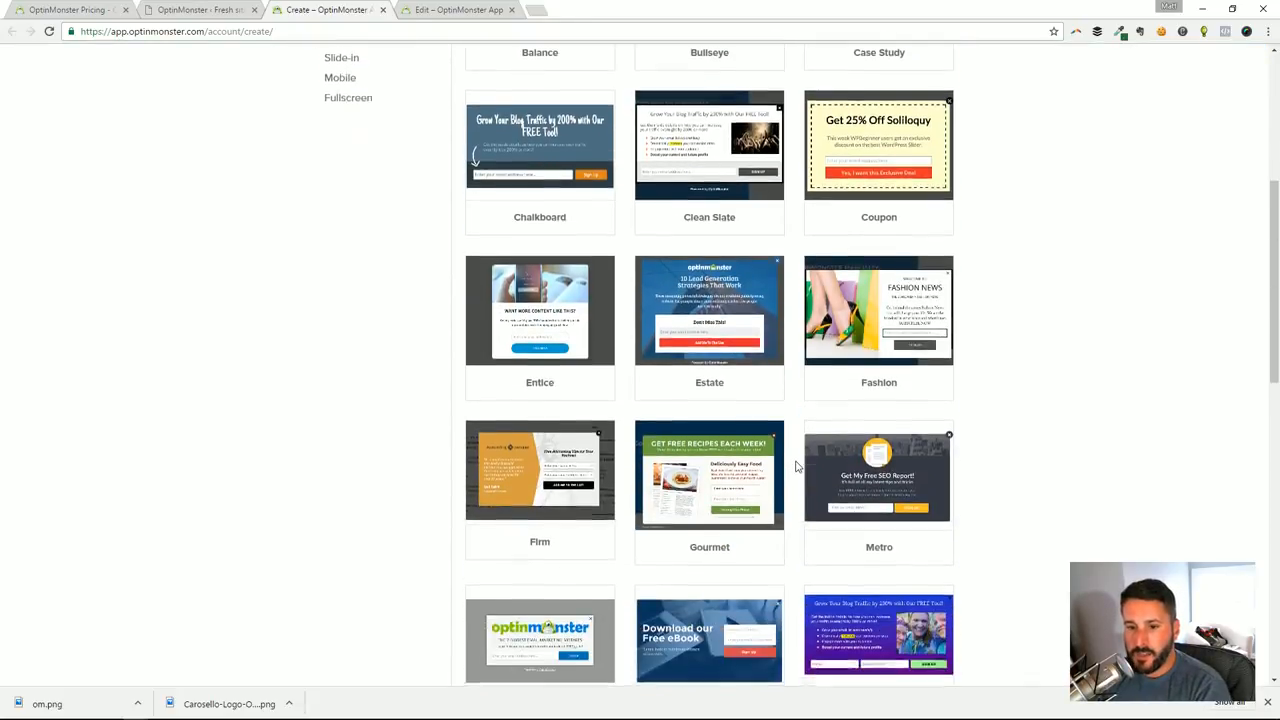
scroll(785, 455, "up", 6)
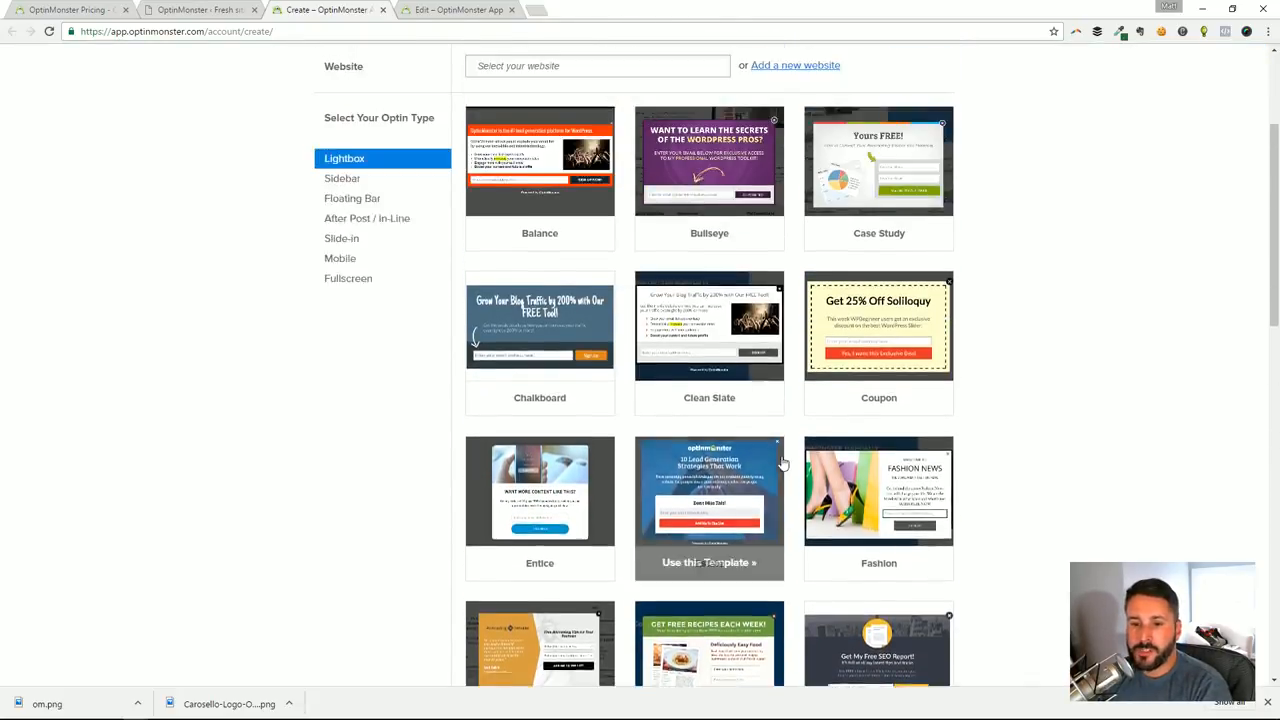
scroll(487, 377, "down", 1)
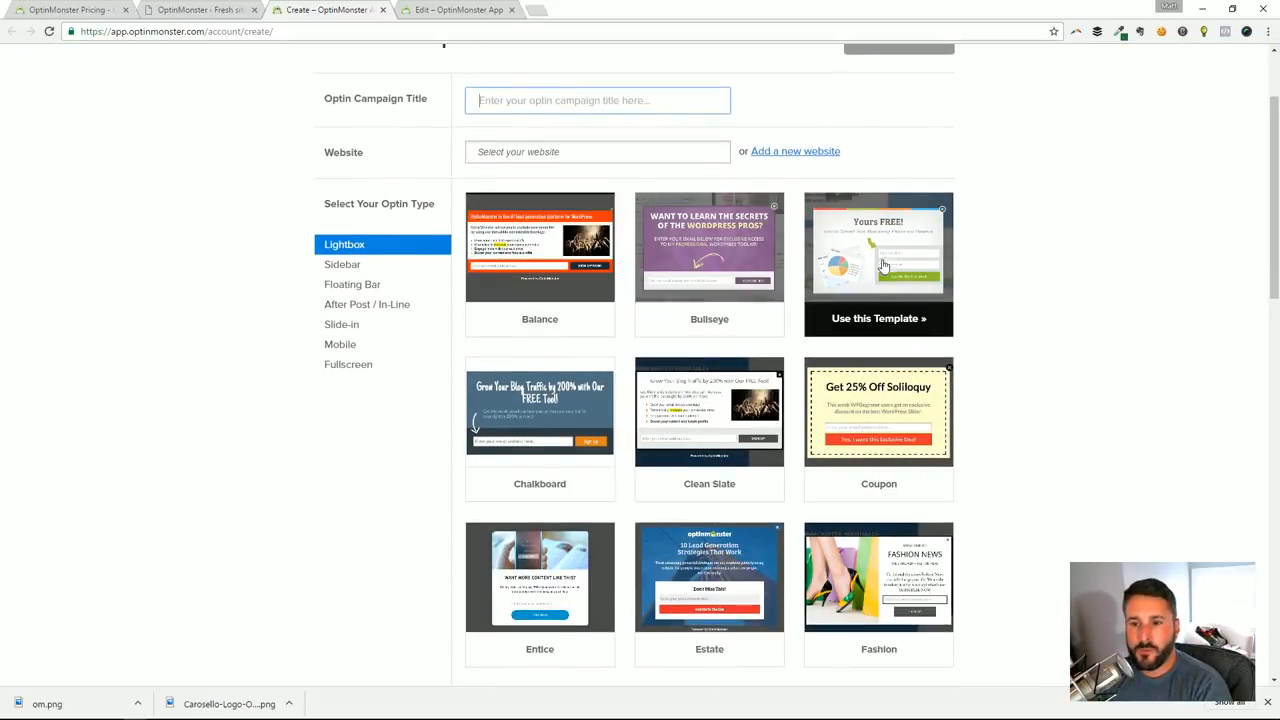
Switch the optin type to Sidebar and look through its templates
left_click(419, 266)
left_click(371, 246)
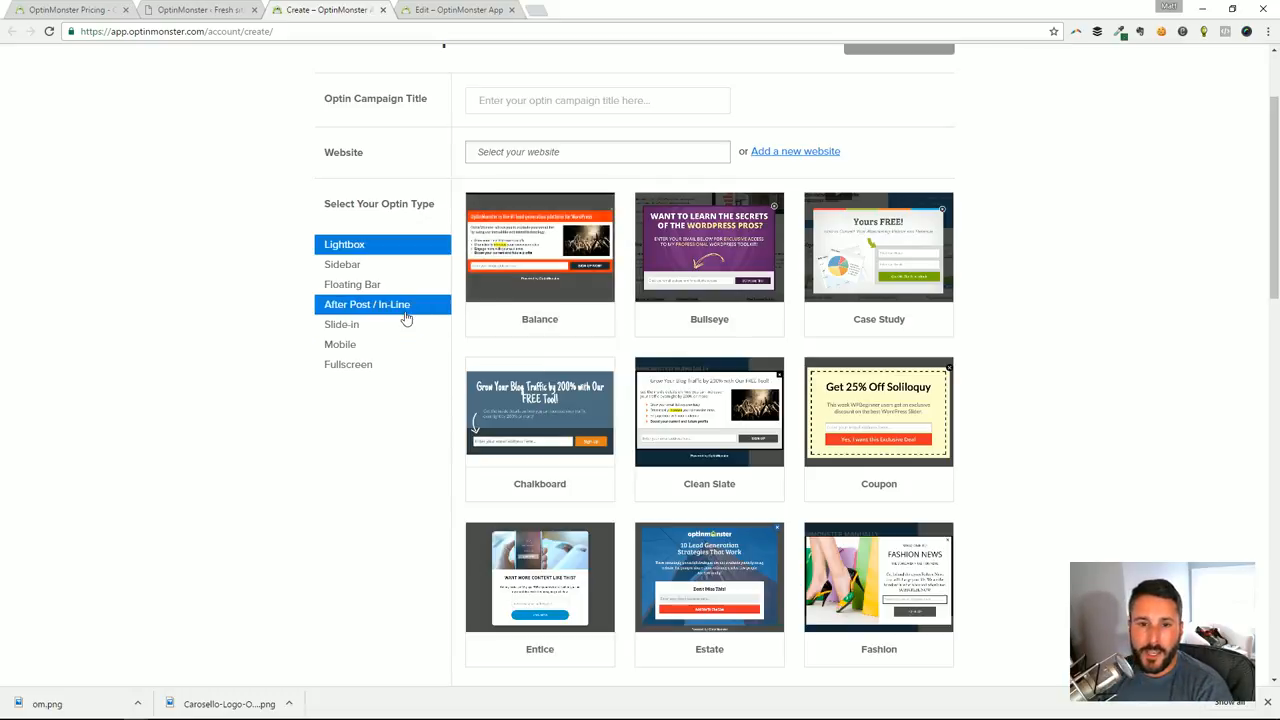
left_click(371, 270)
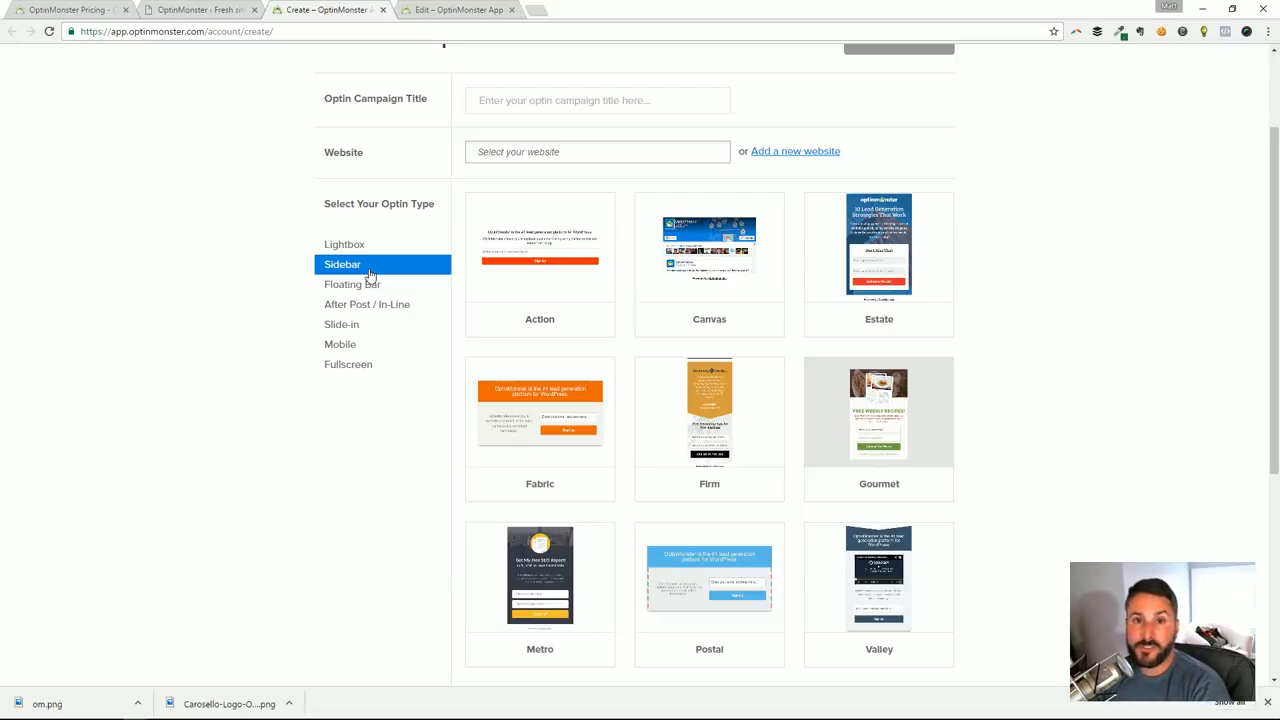
scroll(480, 286, "down", 4)
scroll(750, 282, "up", 3)
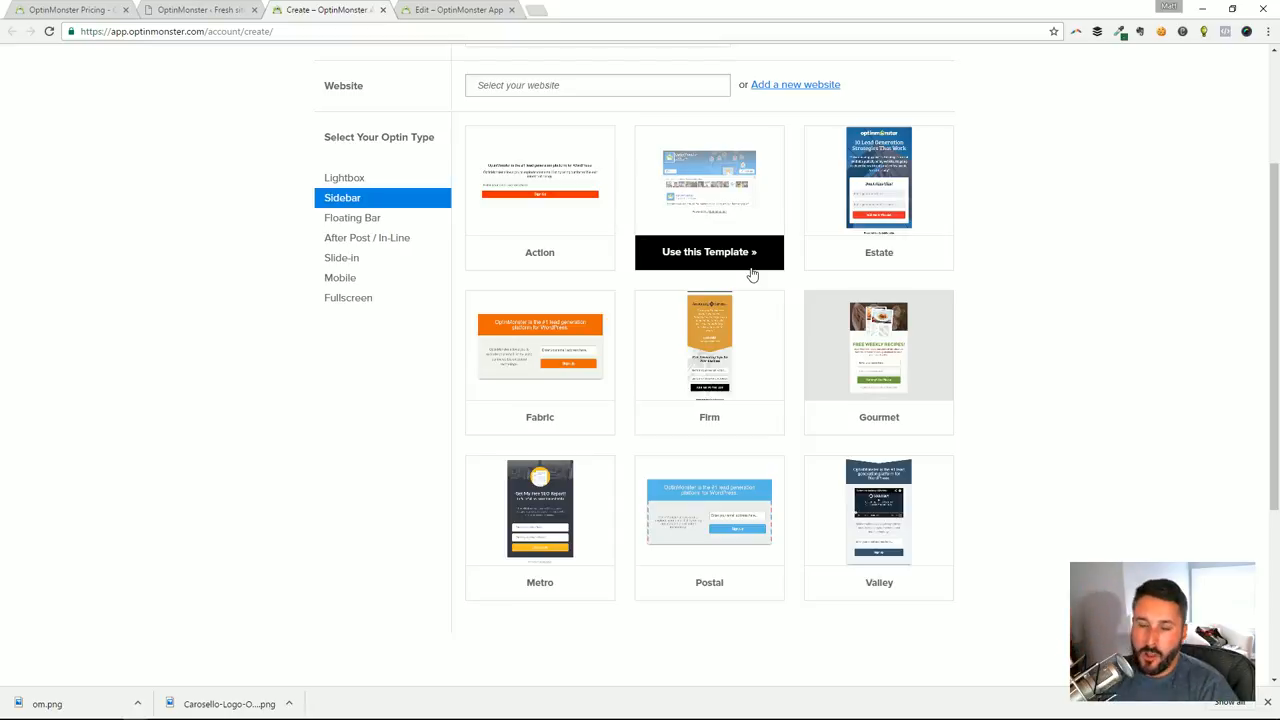
scroll(780, 270, "up", 1)
scroll(629, 463, "down", 2)
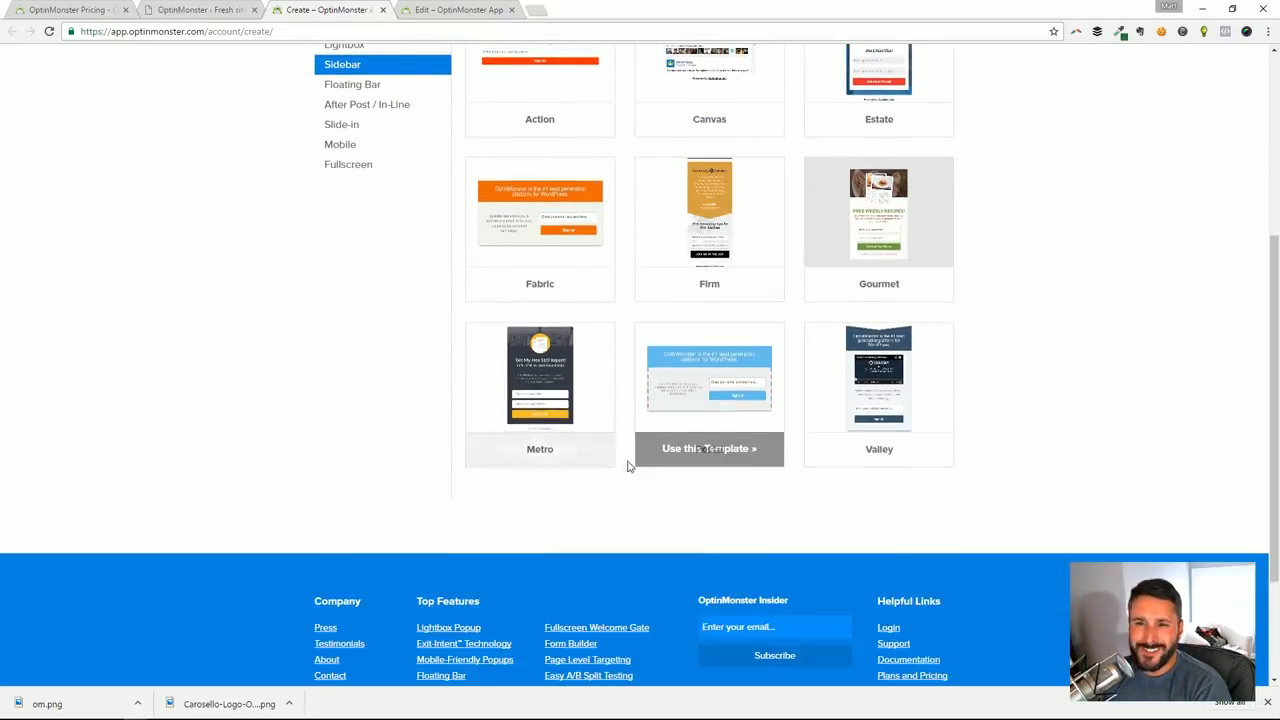
scroll(551, 234, "up", 1)
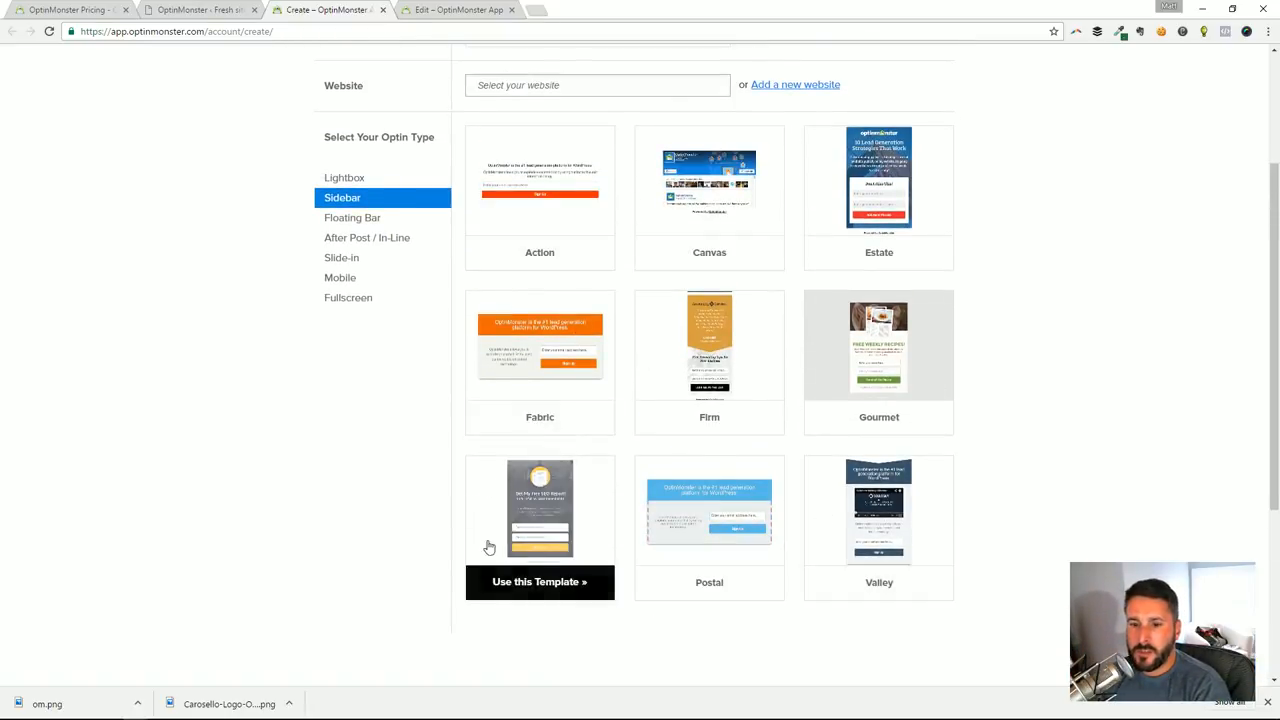
Look at the templates for the Floating Bar, After Post / In-Line and Slide-in optin types
left_click(408, 222)
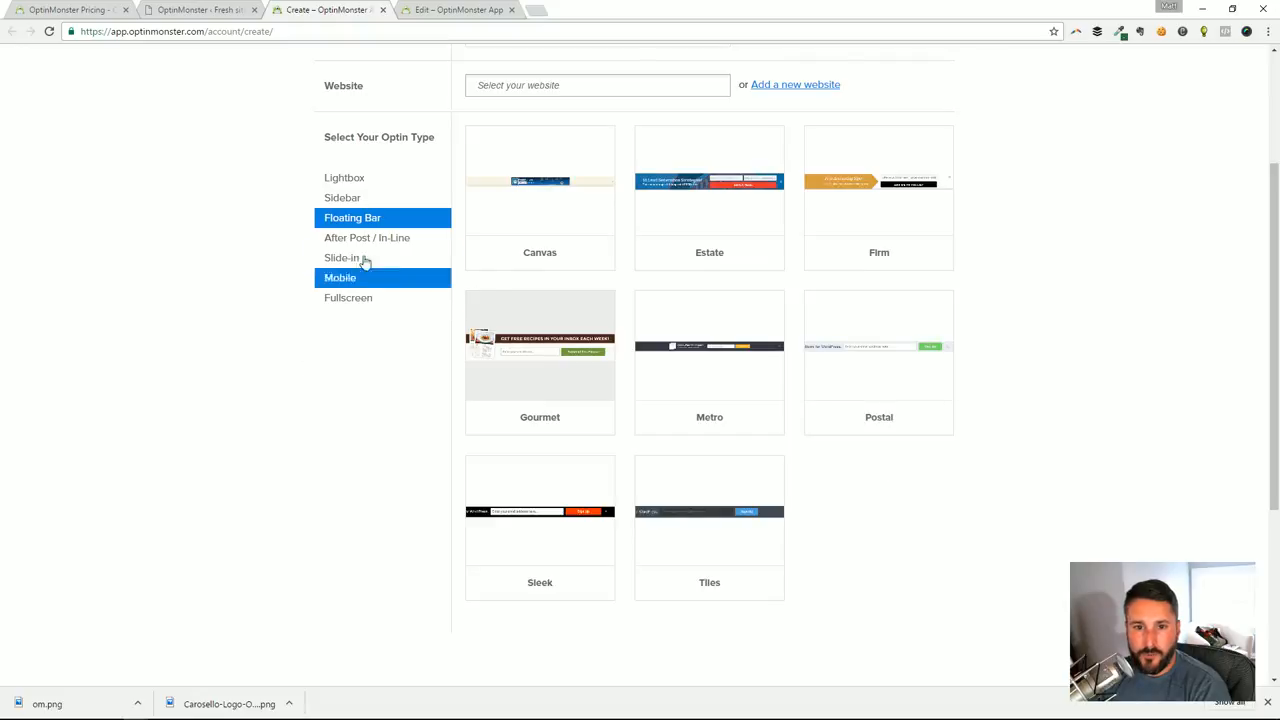
left_click(388, 238)
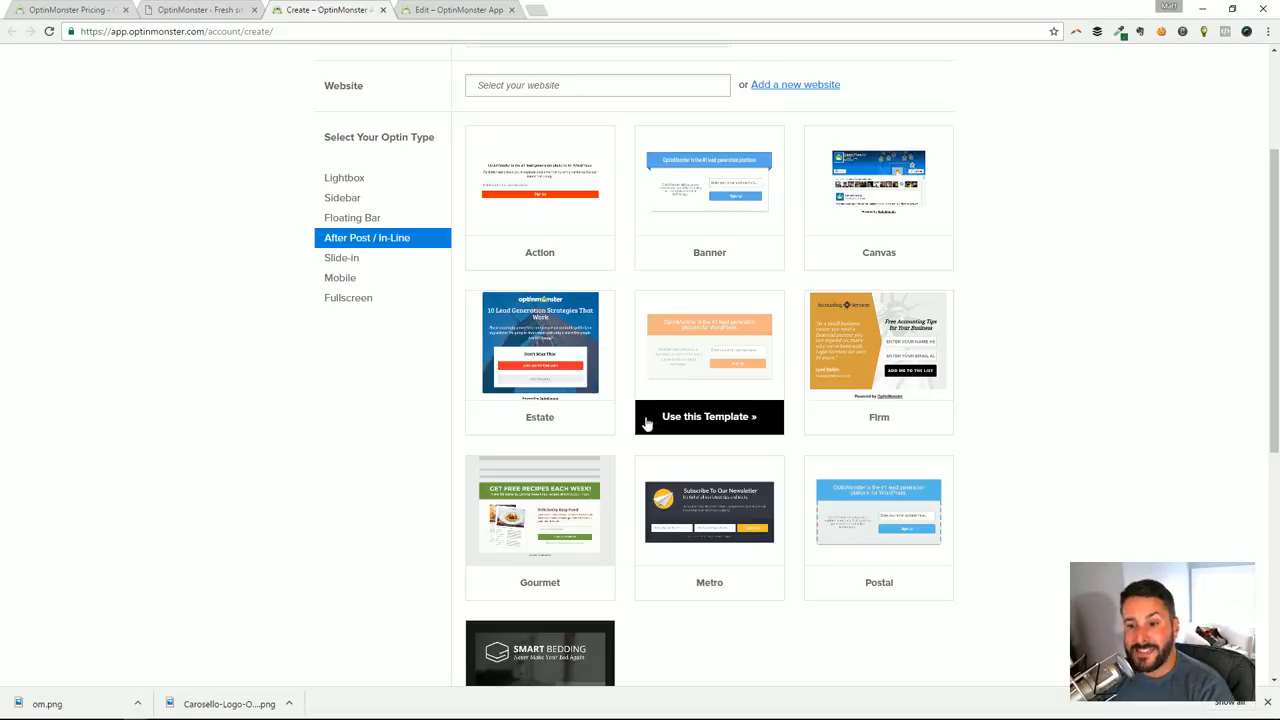
left_click(356, 264)
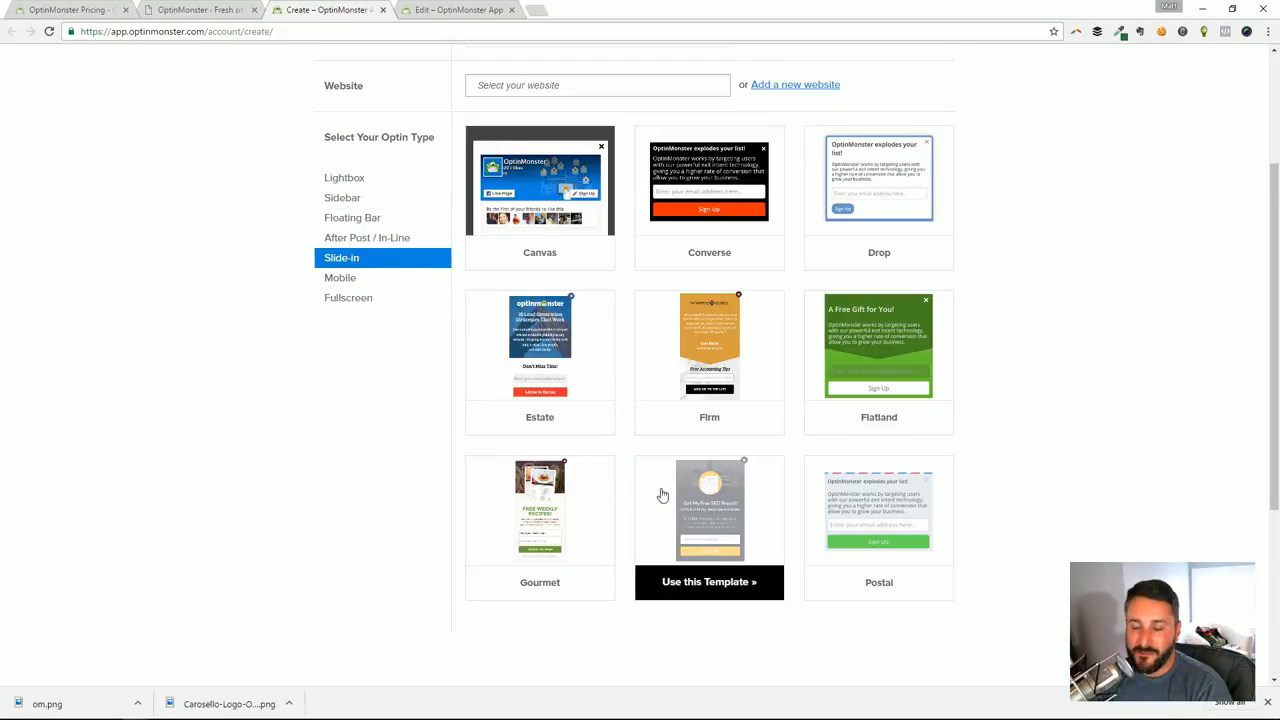
Look through the templates for the Mobile and Fullscreen optin types
left_click(339, 284)
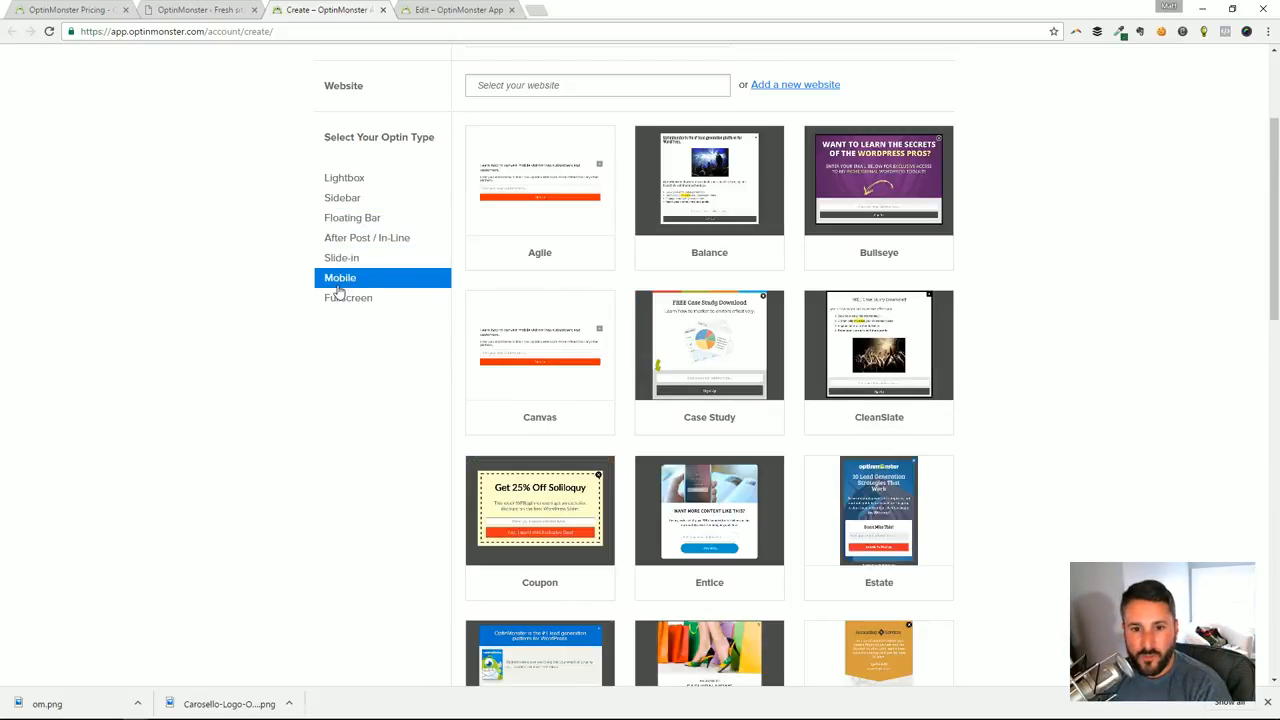
scroll(543, 340, "down", 2)
scroll(540, 350, "up", 3)
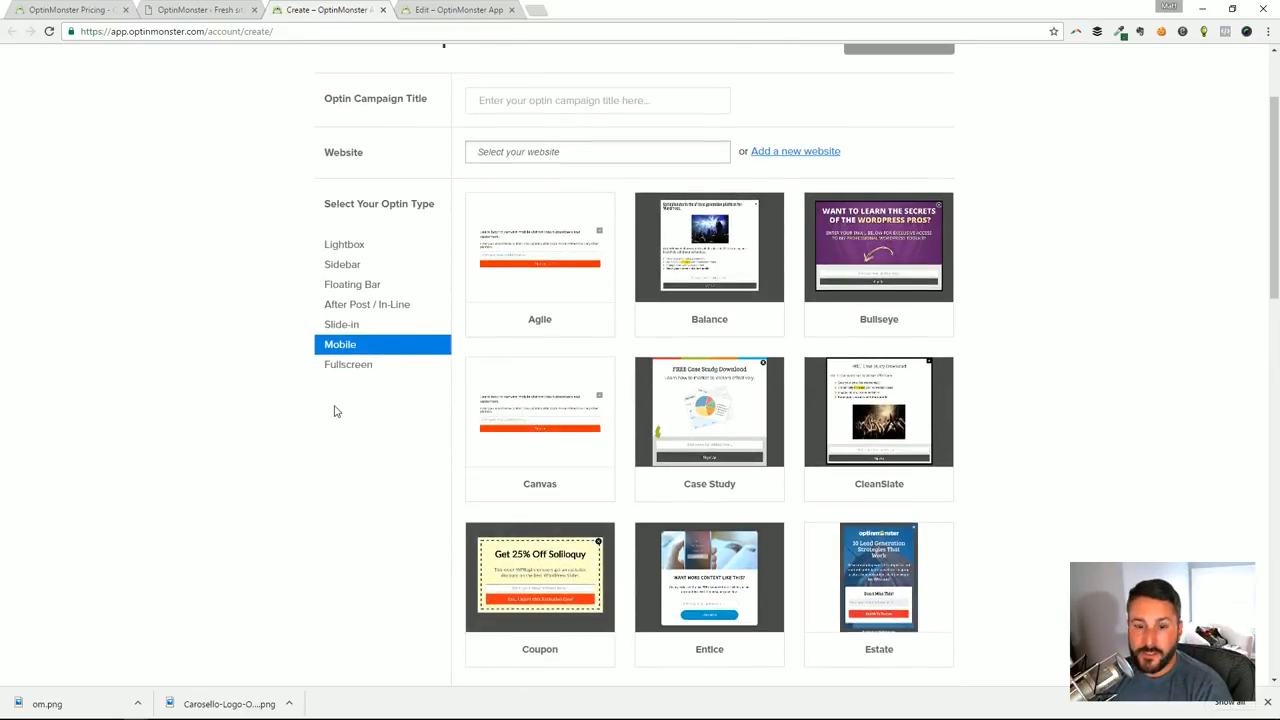
left_click(372, 366)
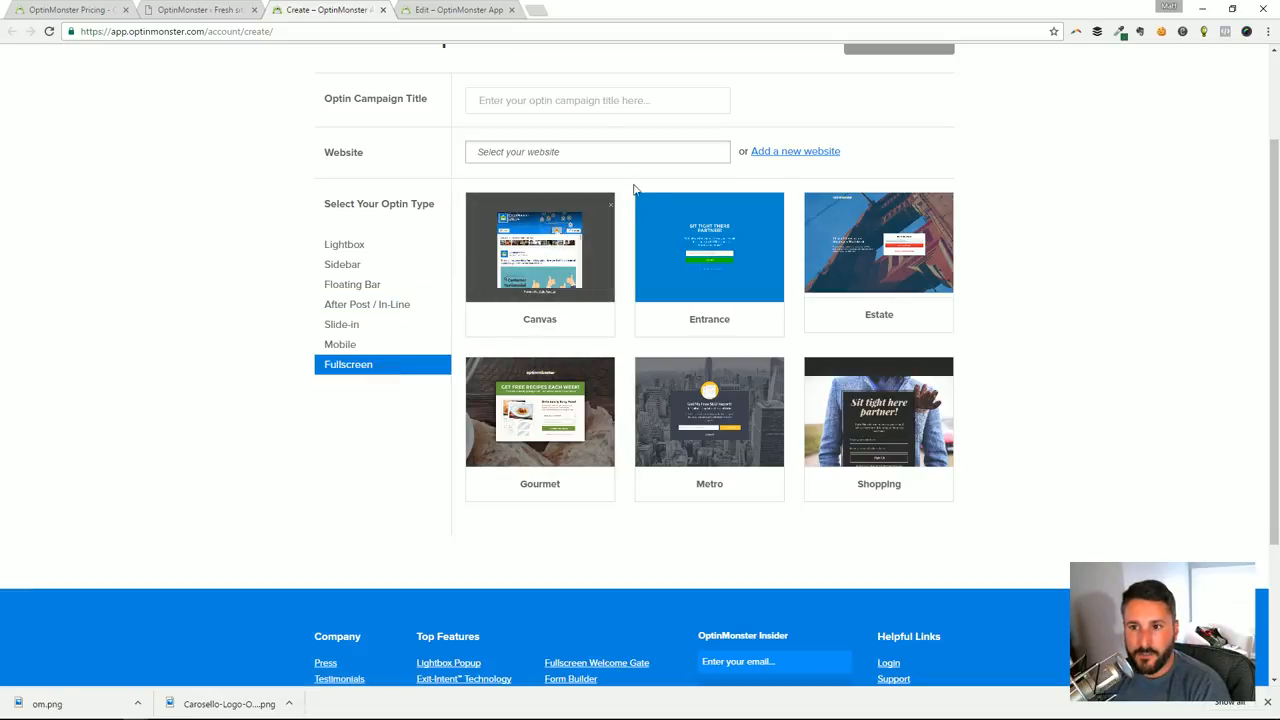
scroll(745, 162, "up", 2)
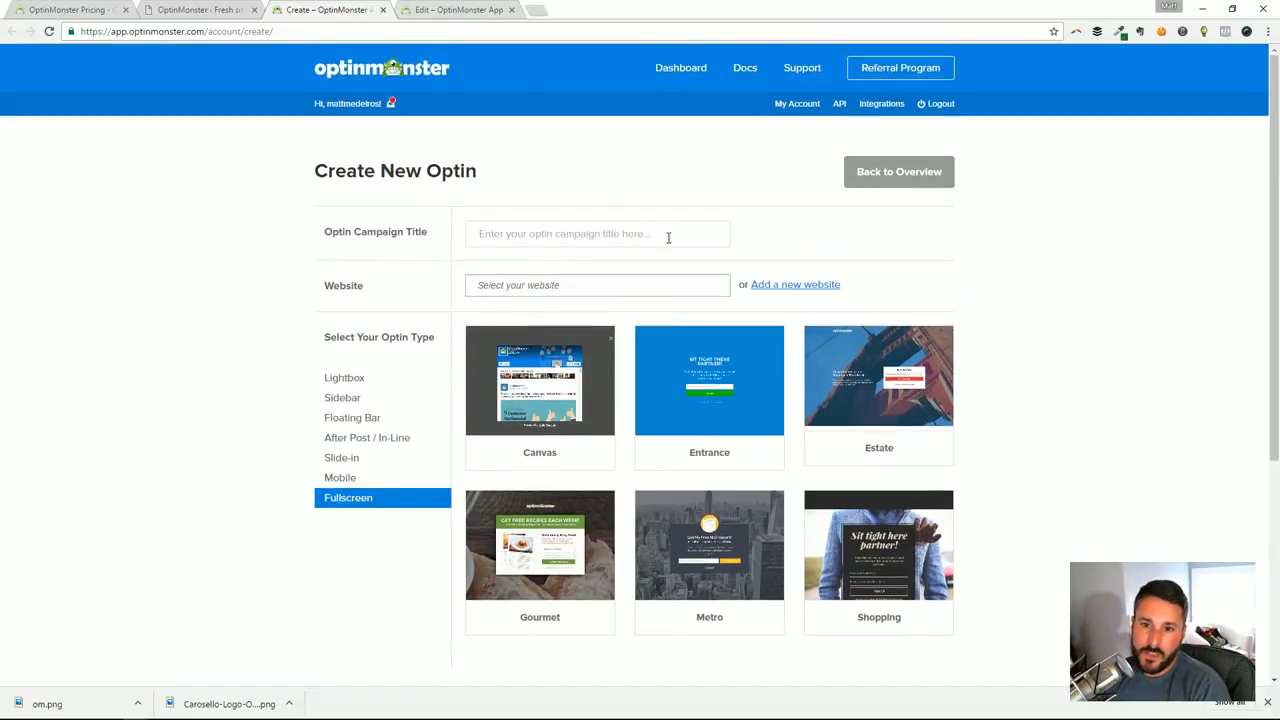
Switch to the OptinMonster builder with the Tutorial 1 lightbox optin open for editing
left_click(410, 8)
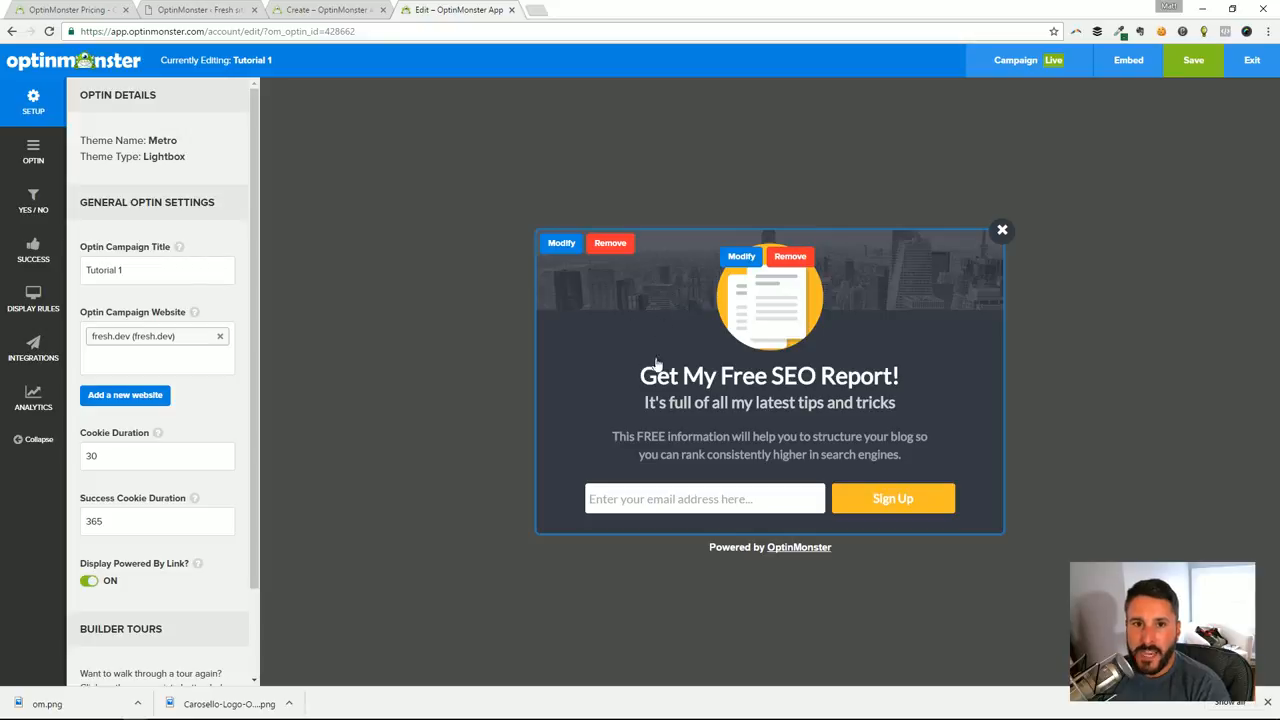
Return to the Create New Optin page and browse the Lightbox templates
left_click(308, 9)
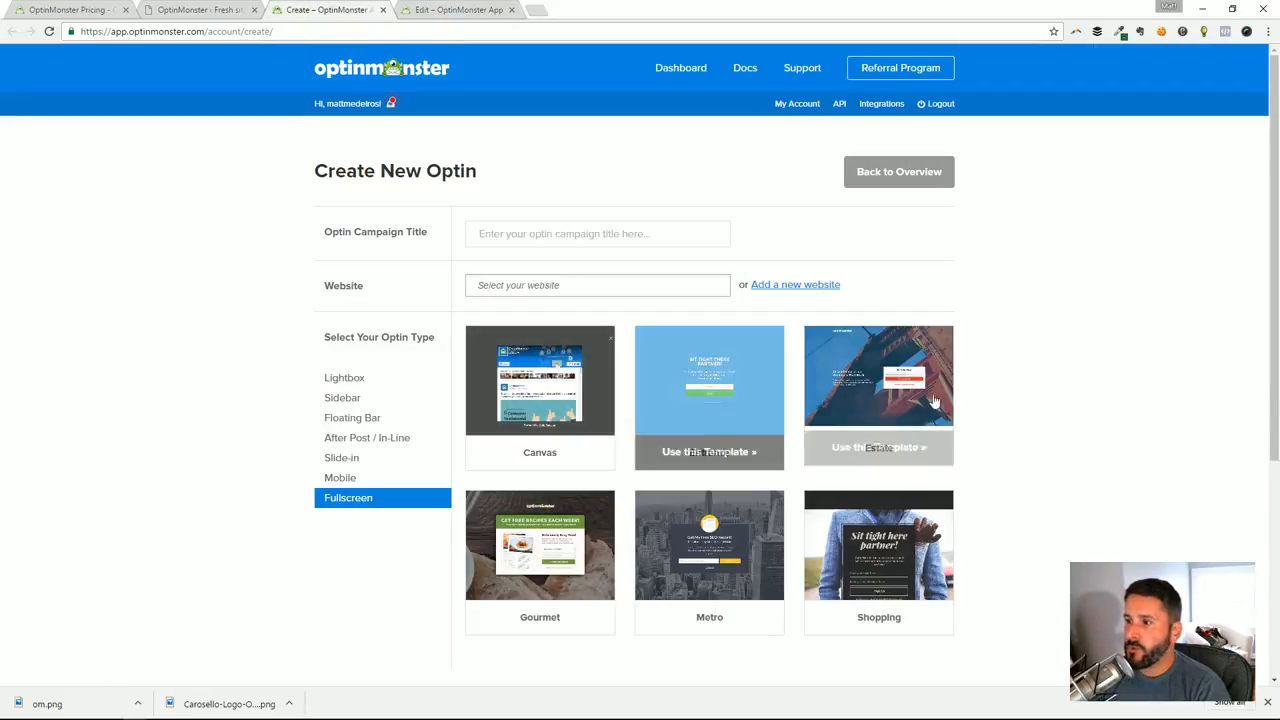
left_click(352, 381)
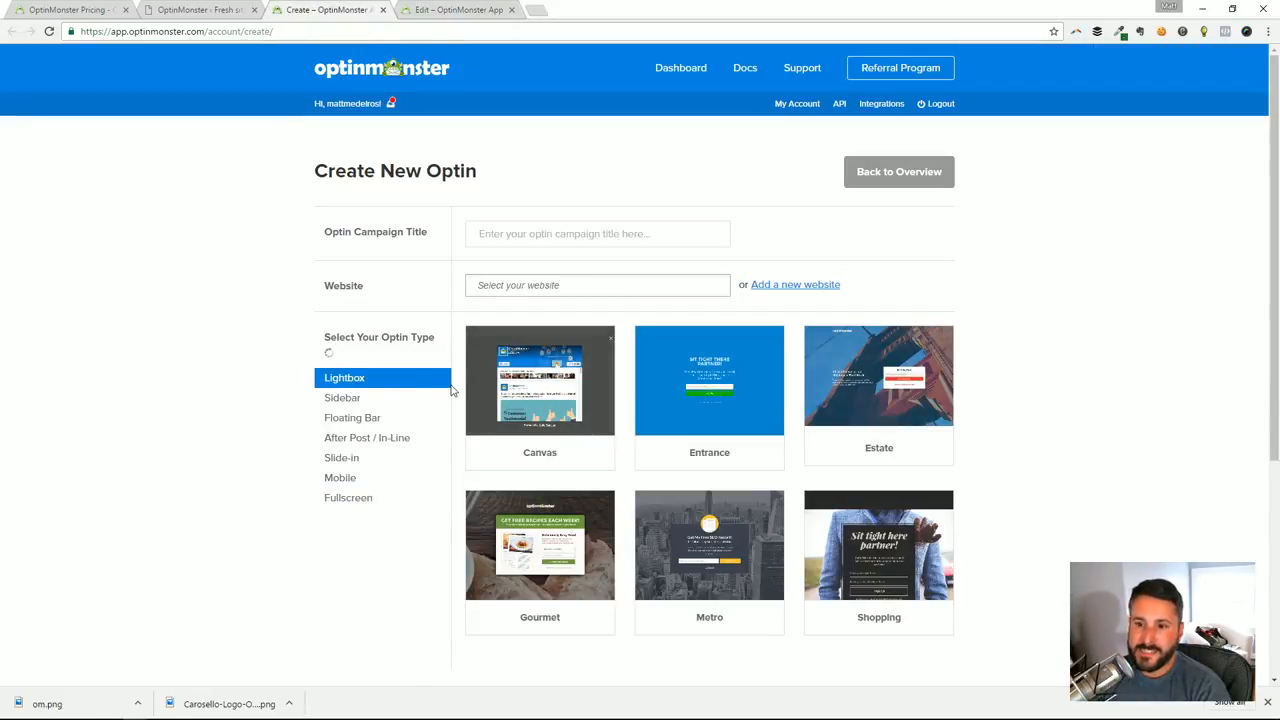
scroll(571, 443, "down", 4)
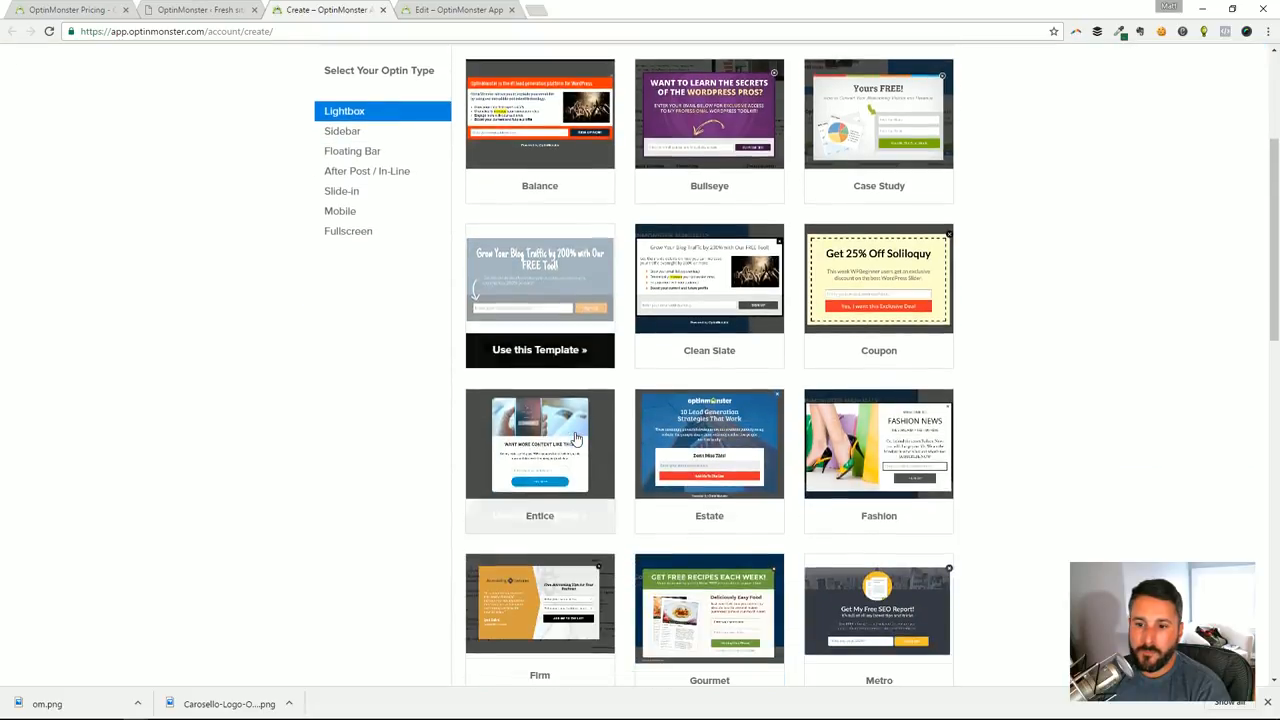
scroll(727, 420, "up", 1)
scroll(795, 423, "down", 3)
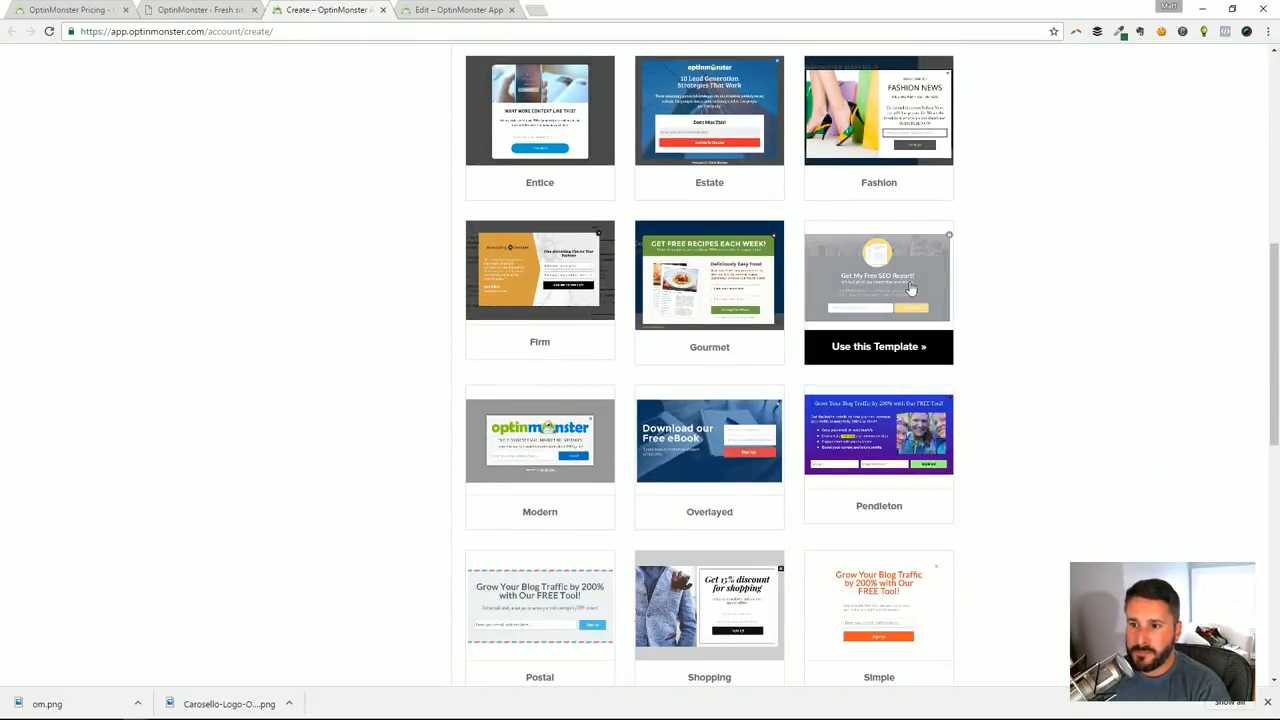
scroll(965, 330, "up", 2)
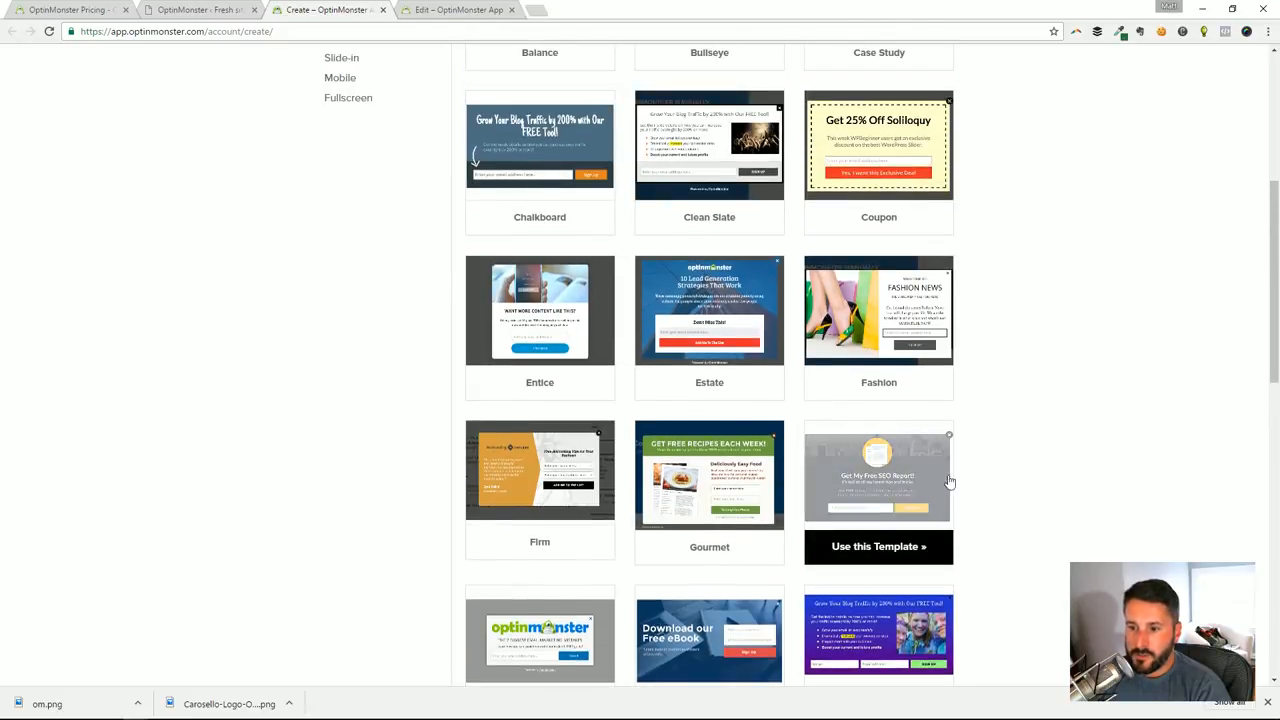
scroll(880, 490, "up", 3)
Look through the Sidebar templates and the Floating Bar templates
left_click(370, 333)
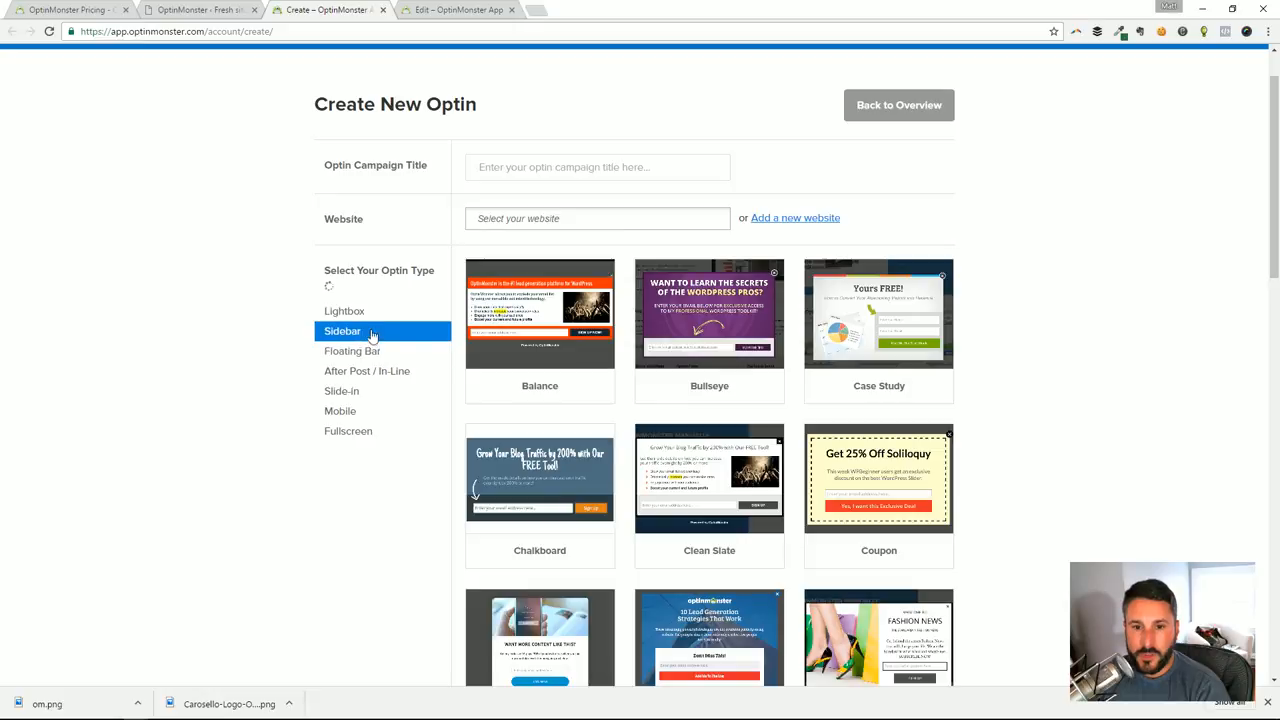
scroll(613, 404, "down", 2)
scroll(613, 404, "down", 1)
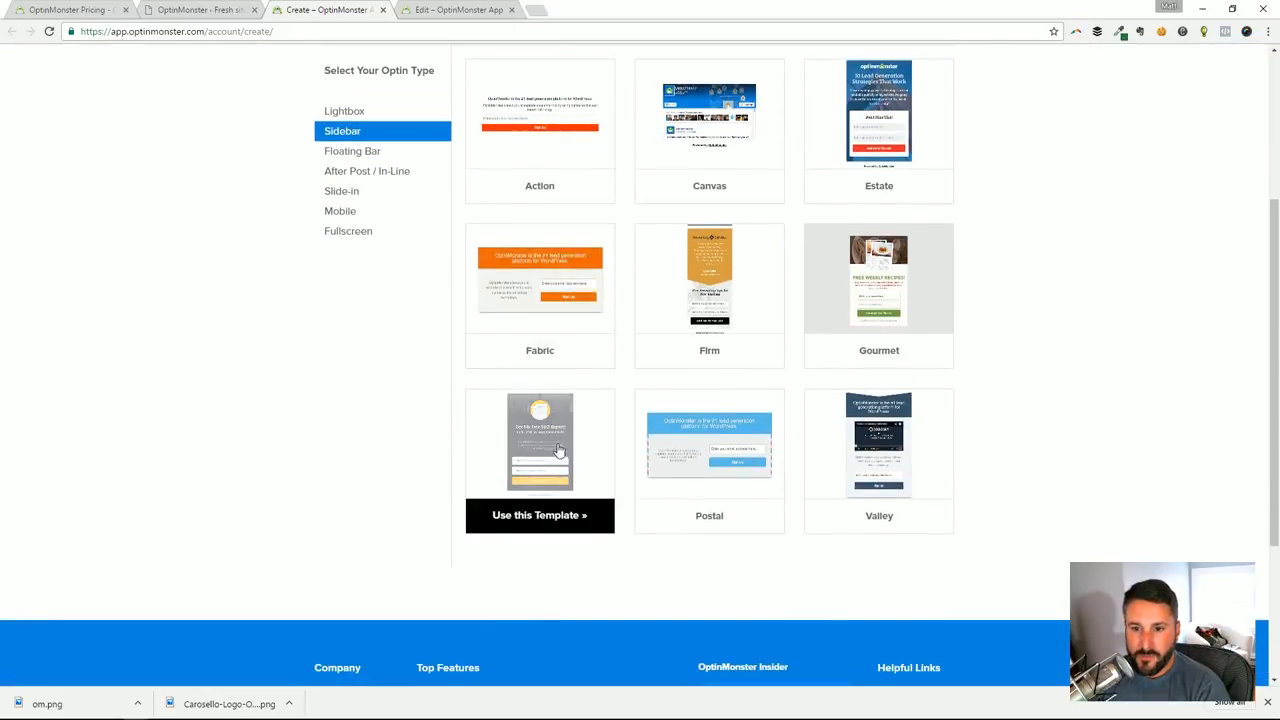
left_click(350, 151)
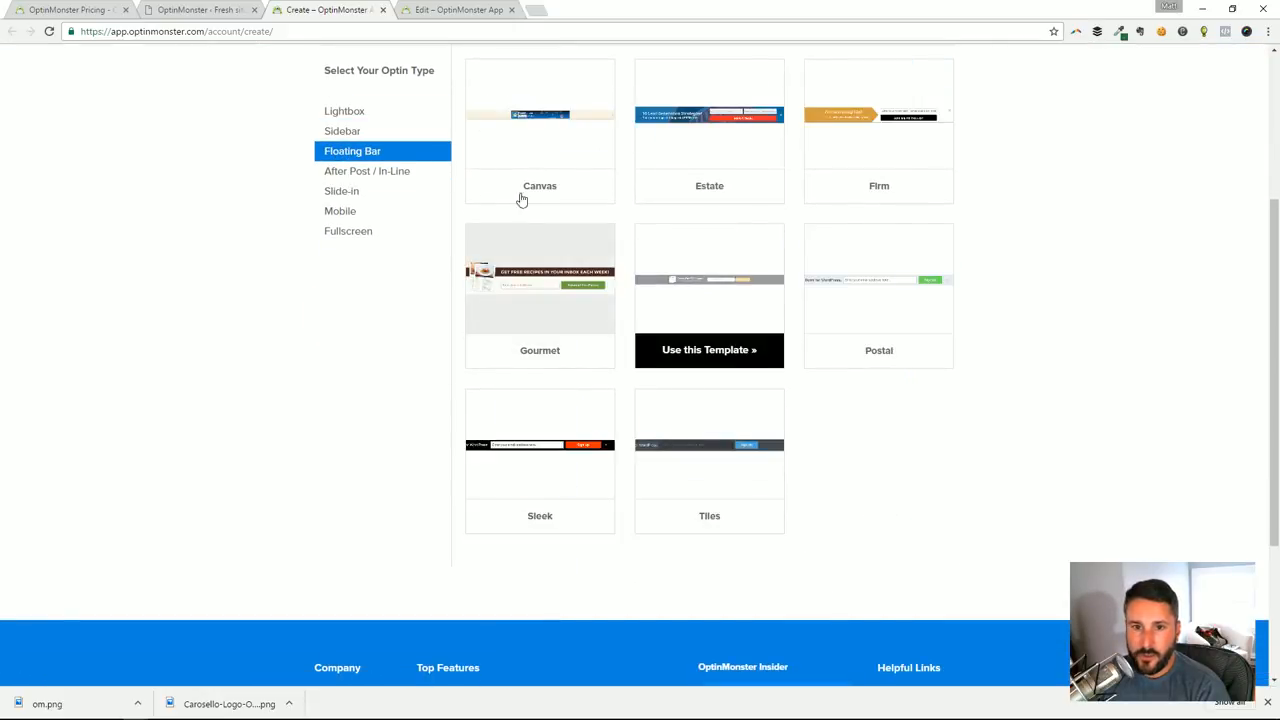
Switch the optin type back to Lightbox and review its template list again
left_click(360, 118)
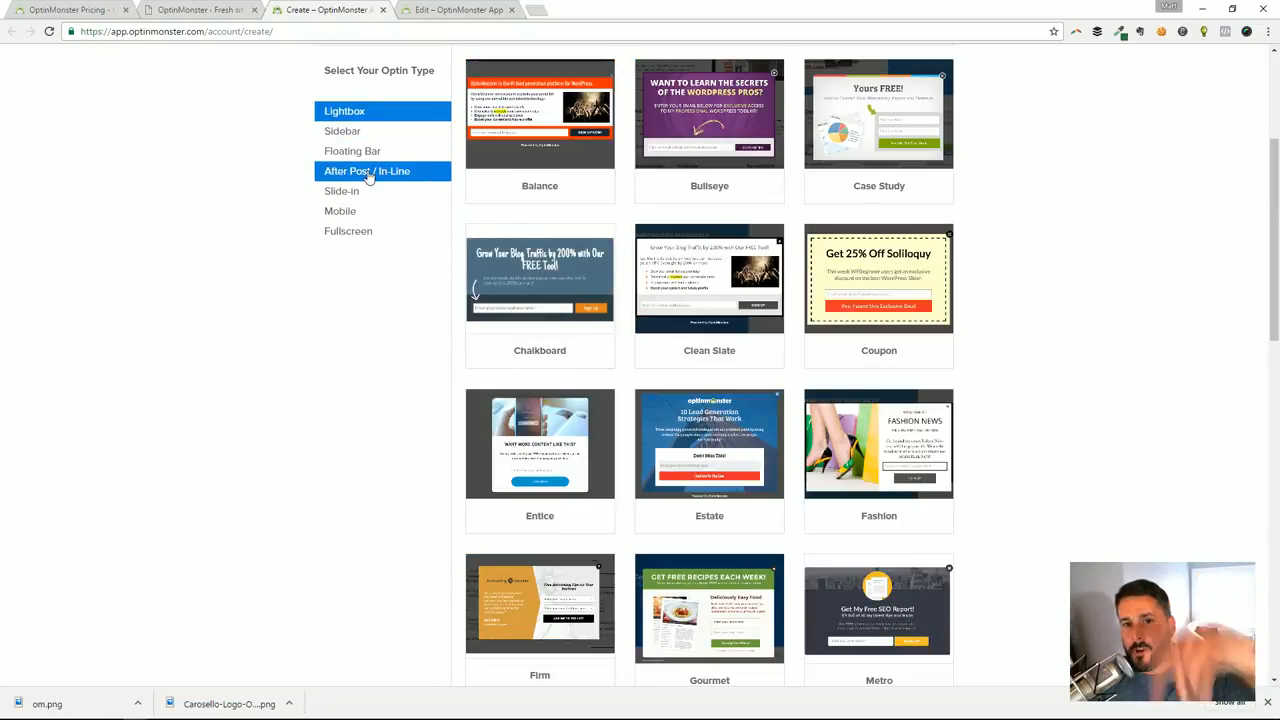
scroll(680, 480, "down", 4)
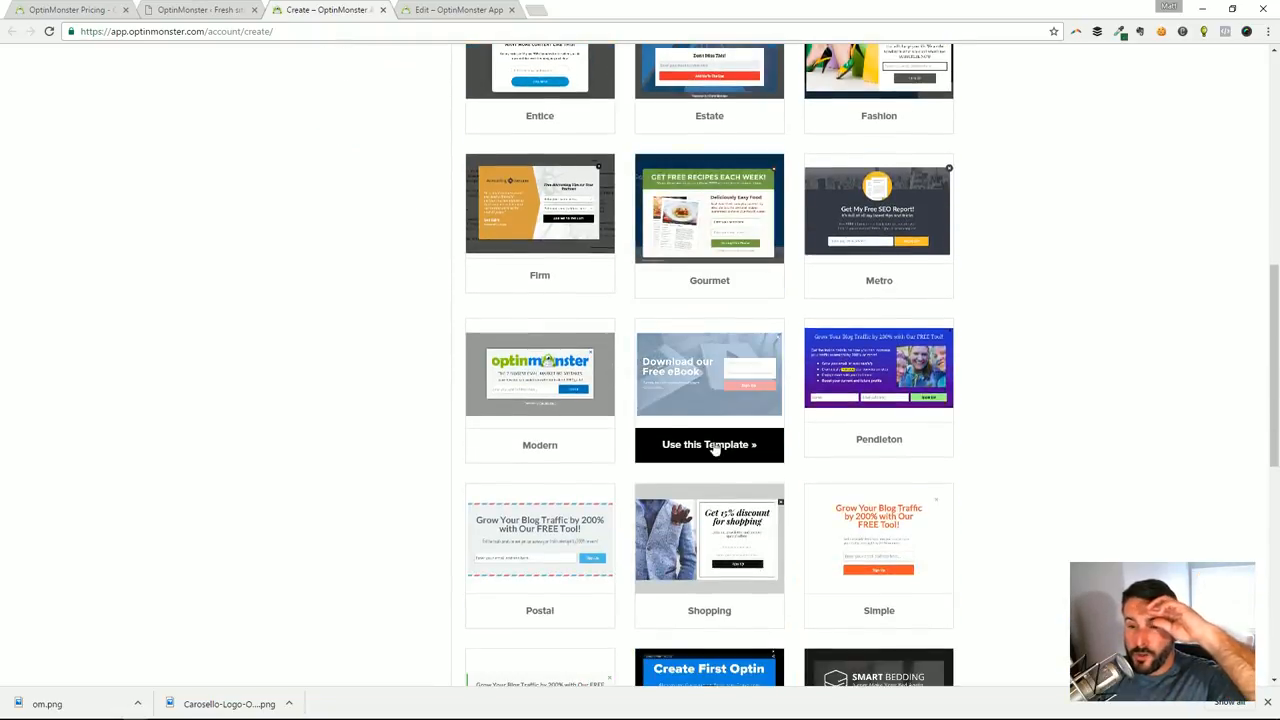
scroll(716, 400, "up", 6)
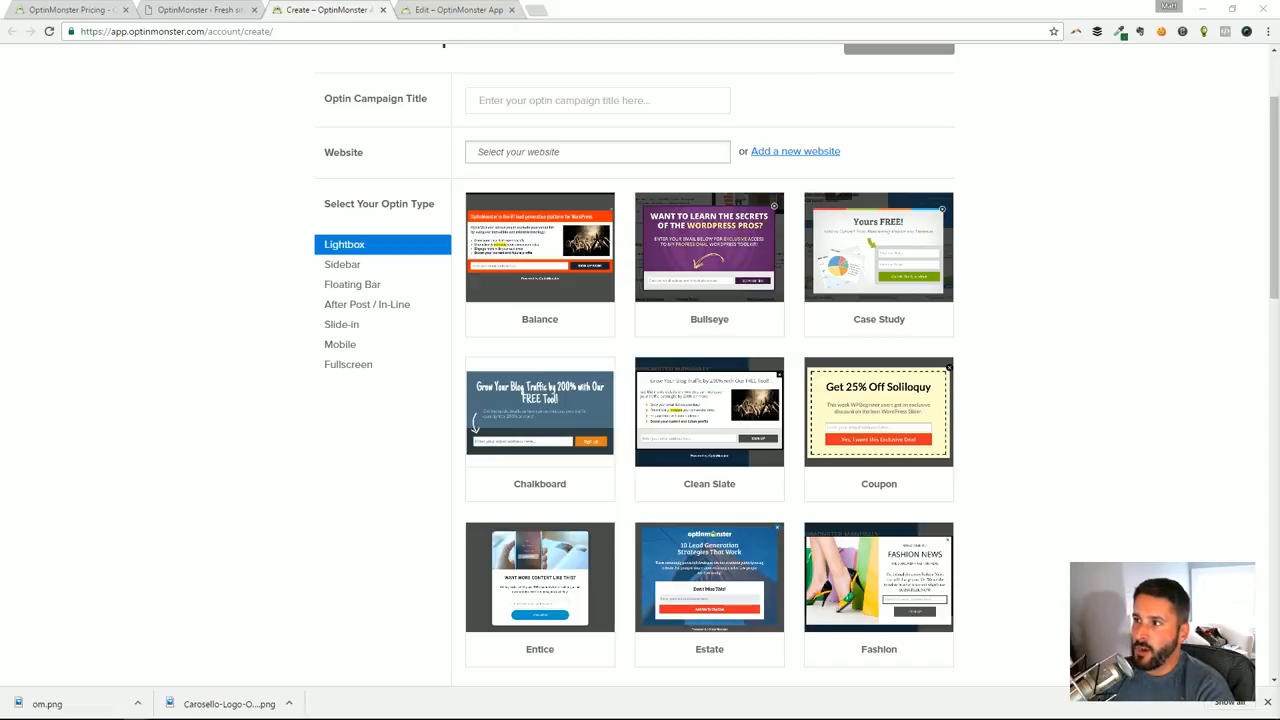
scroll(450, 203, "up", 2)
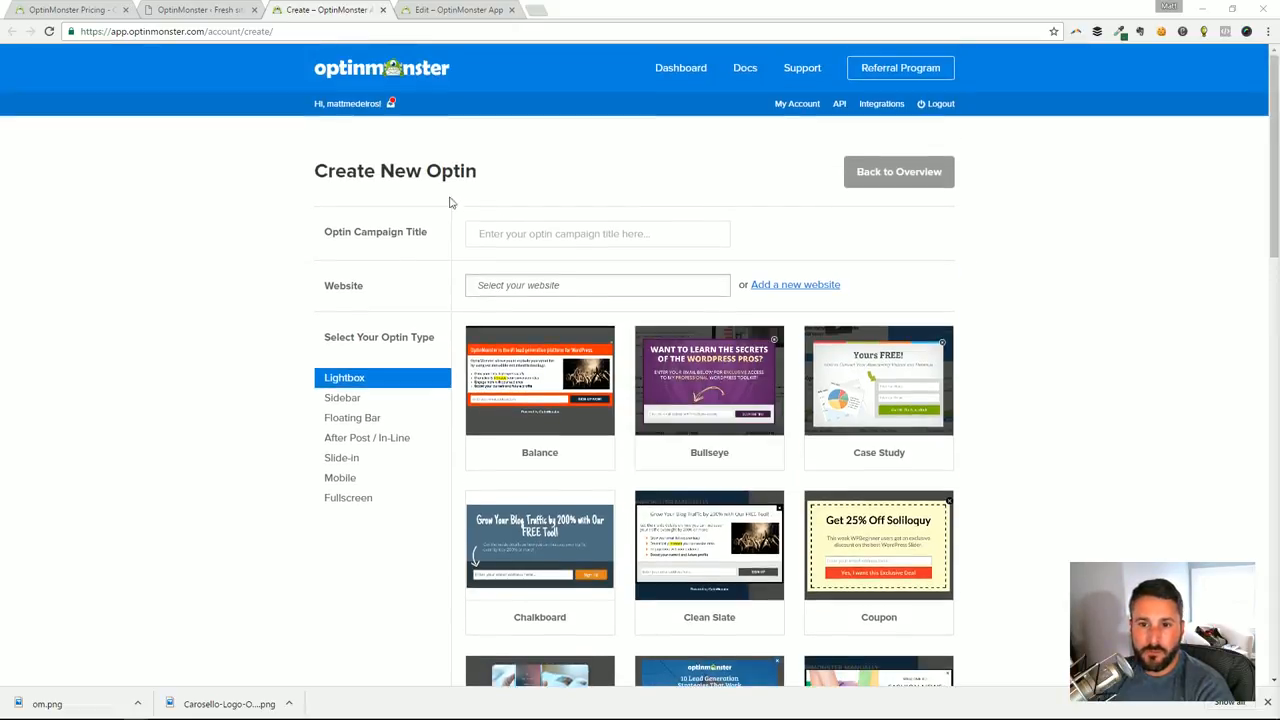
Go back to the Tutorial 1 optin in the builder and change its headline to "This is my amazing offer!"
left_click(432, 12)
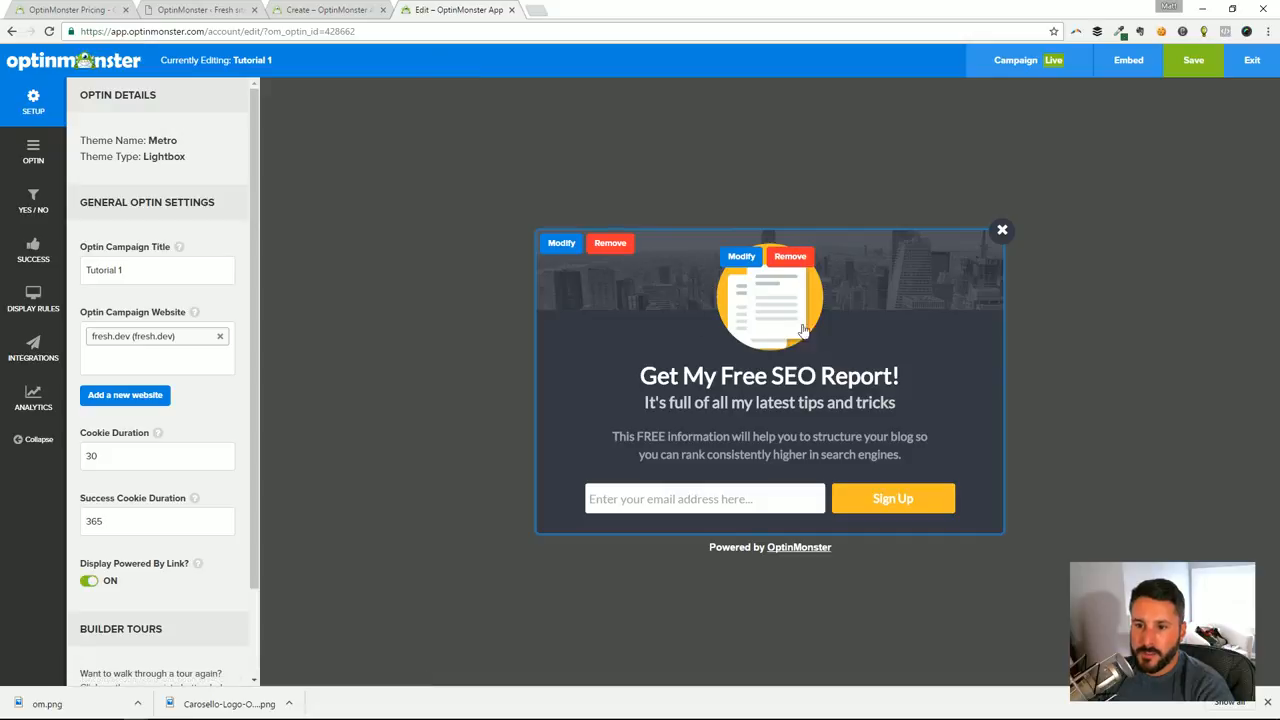
left_click(744, 380)
triple_click(690, 380)
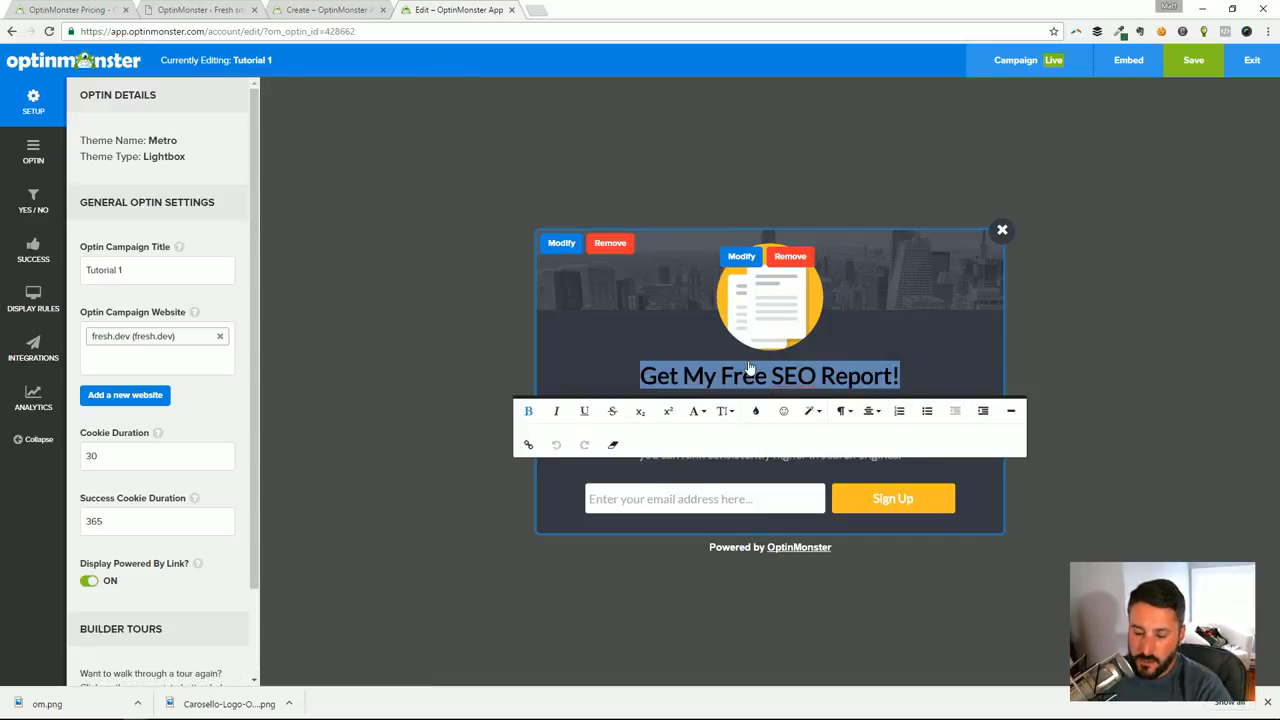
type("This is my ")
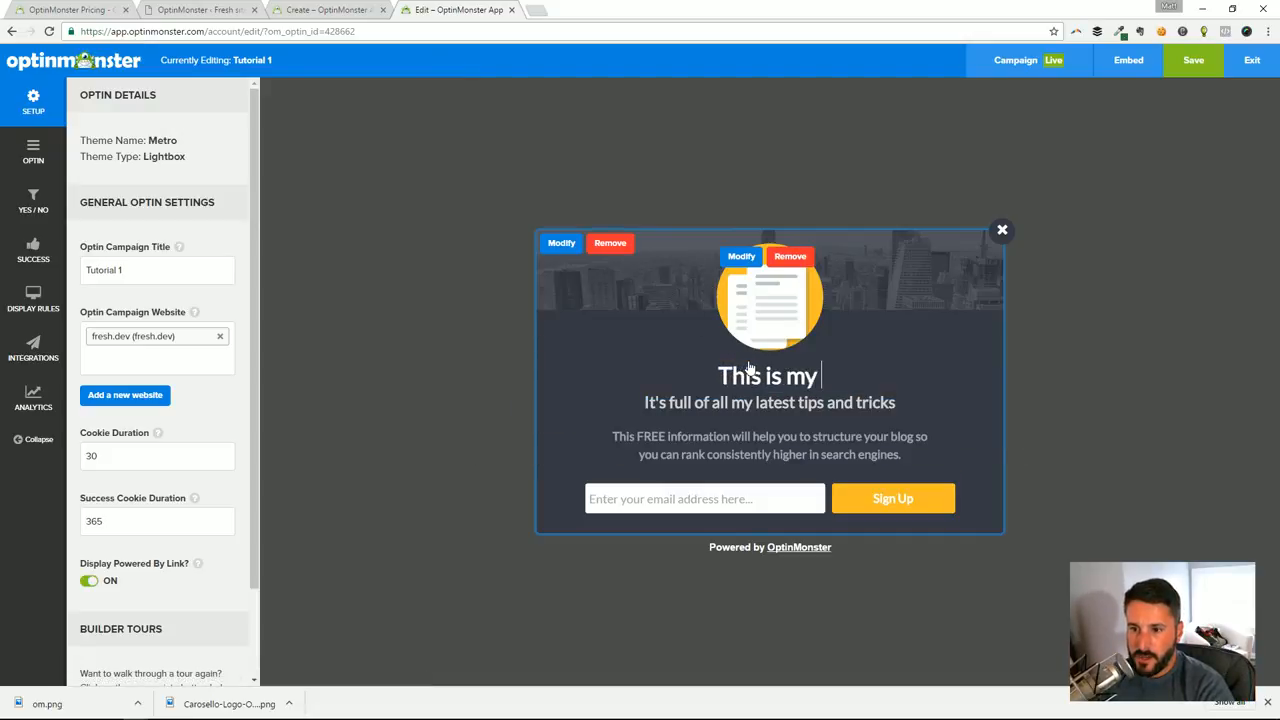
type("amazing offer!")
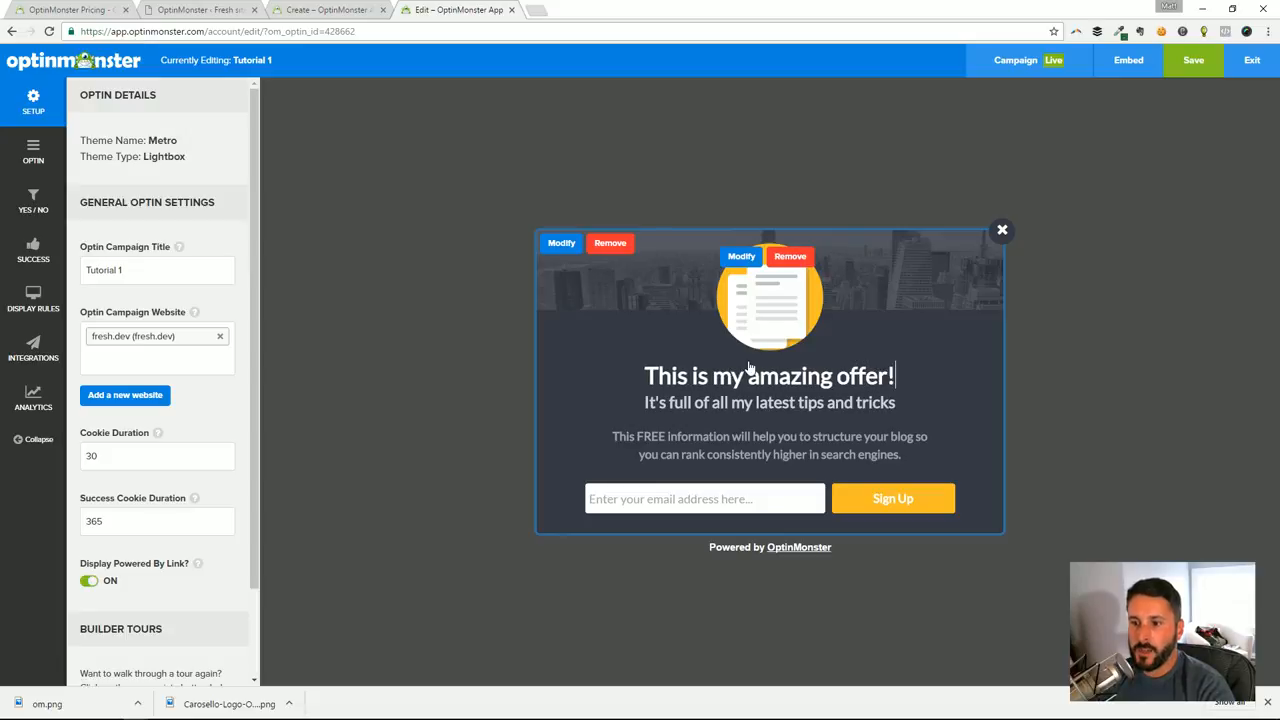
Look at the inline text formatting options for the optin's subheadline and description text
triple_click(741, 405)
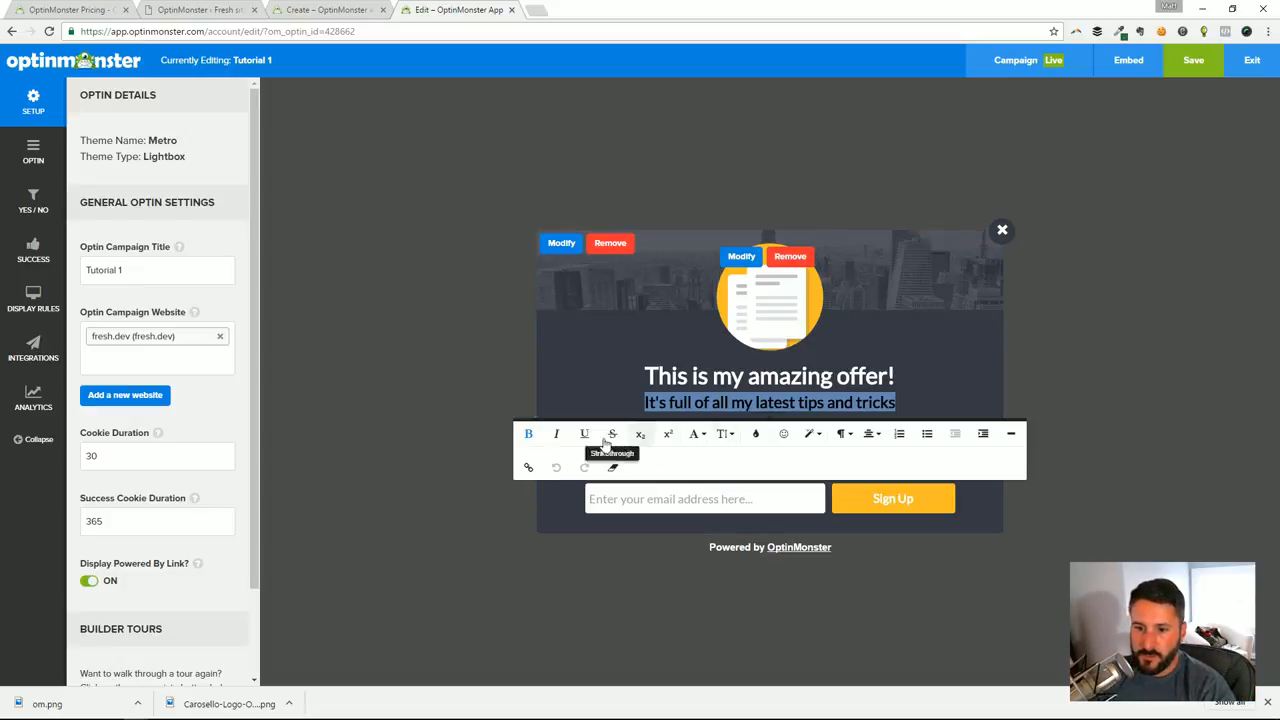
left_click(992, 420)
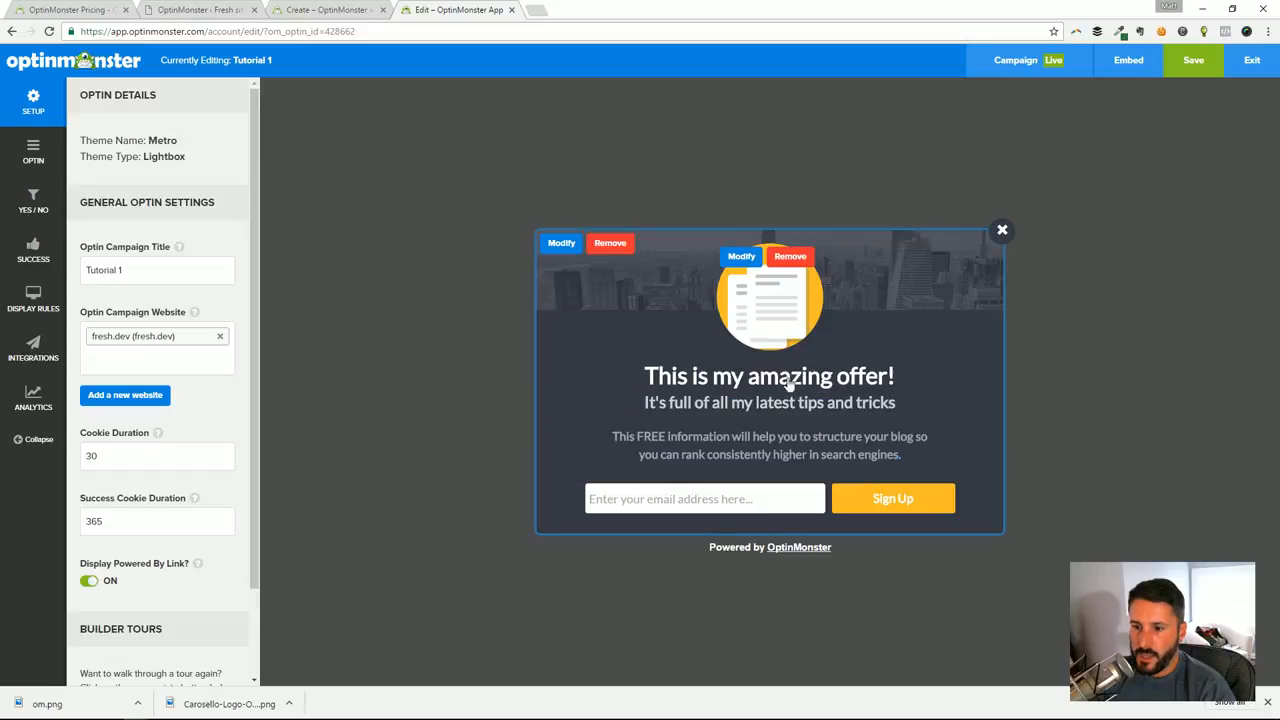
left_click(708, 455)
left_click(1073, 364)
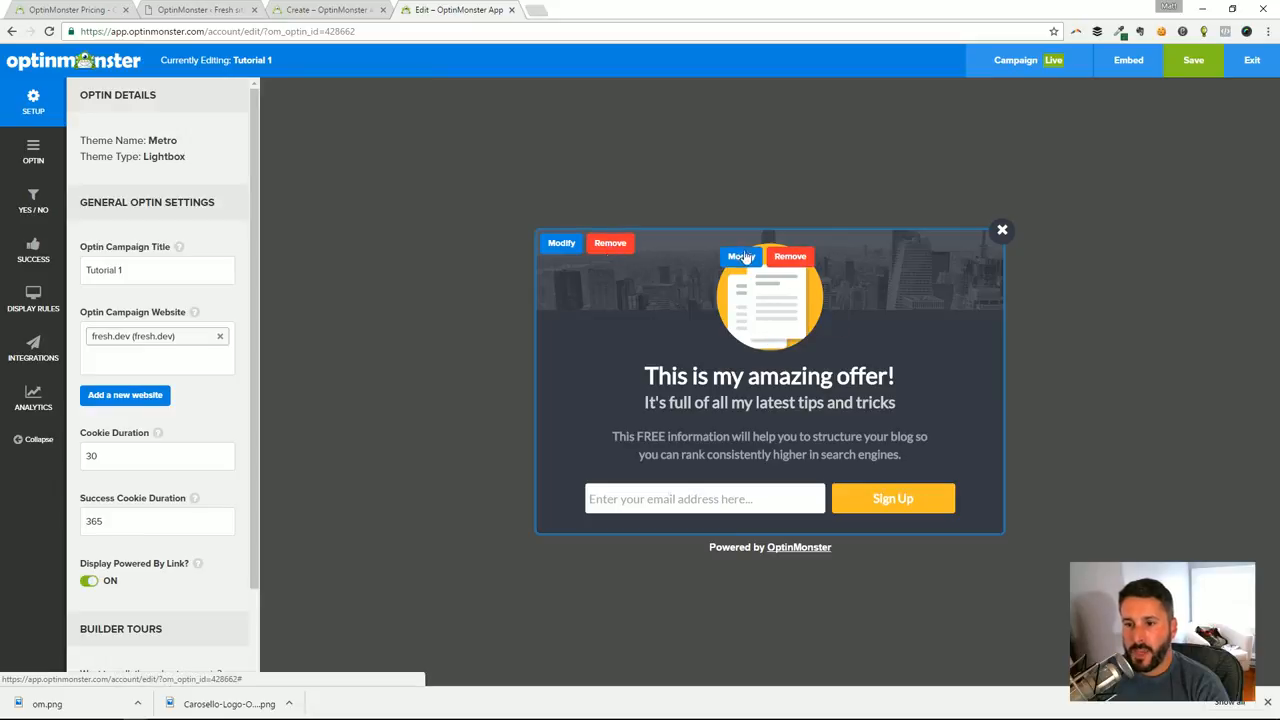
Remove the skyline header image and the round document image from the optin
left_click(613, 246)
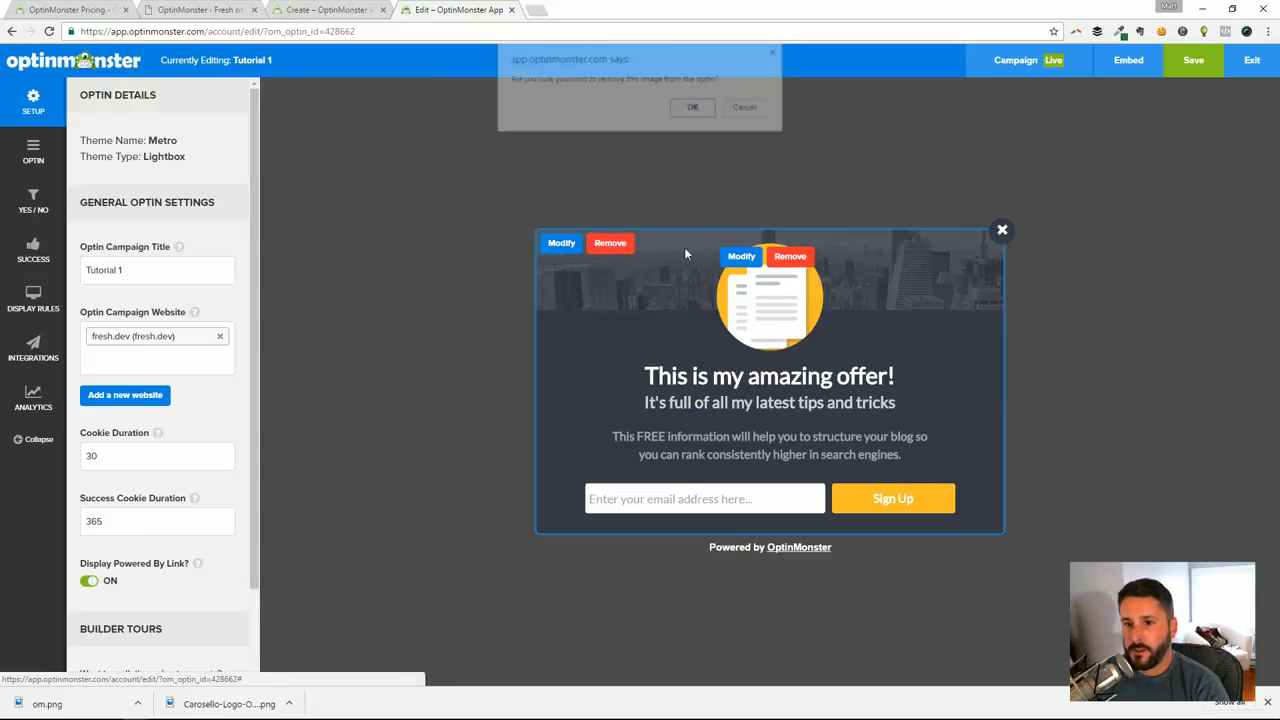
left_click(694, 112)
left_click(800, 257)
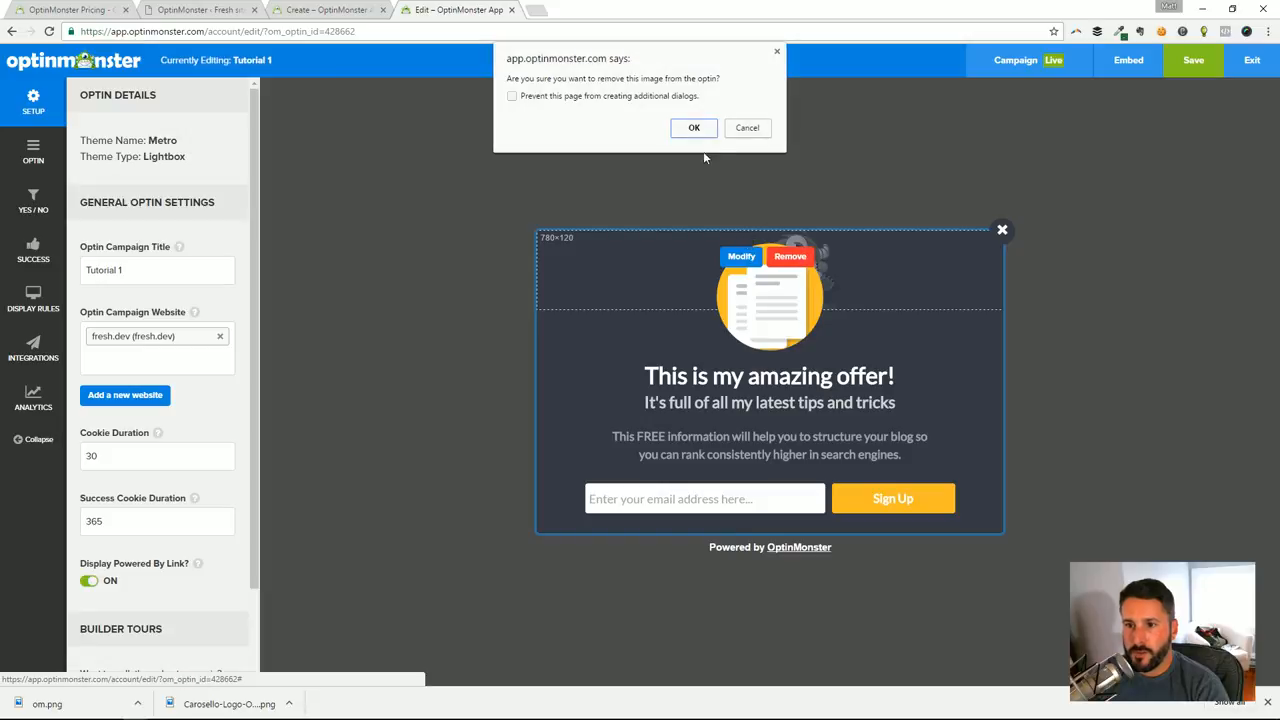
left_click(692, 125)
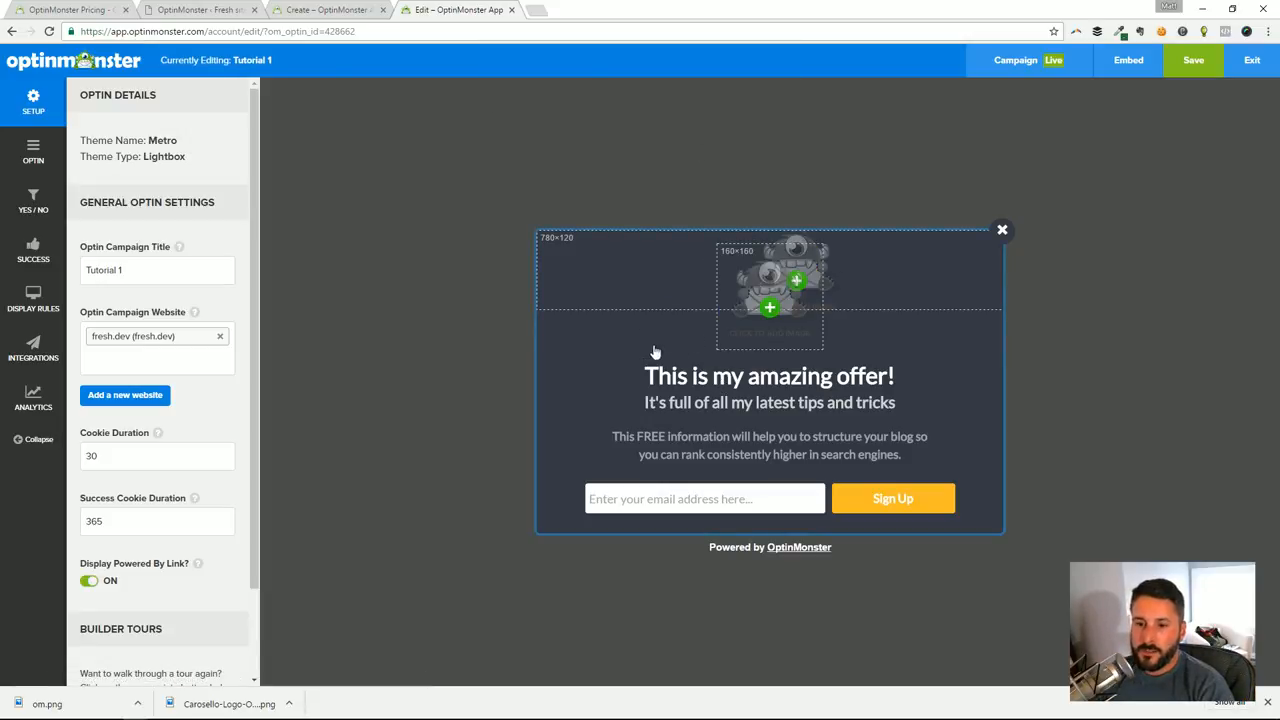
left_click(637, 376)
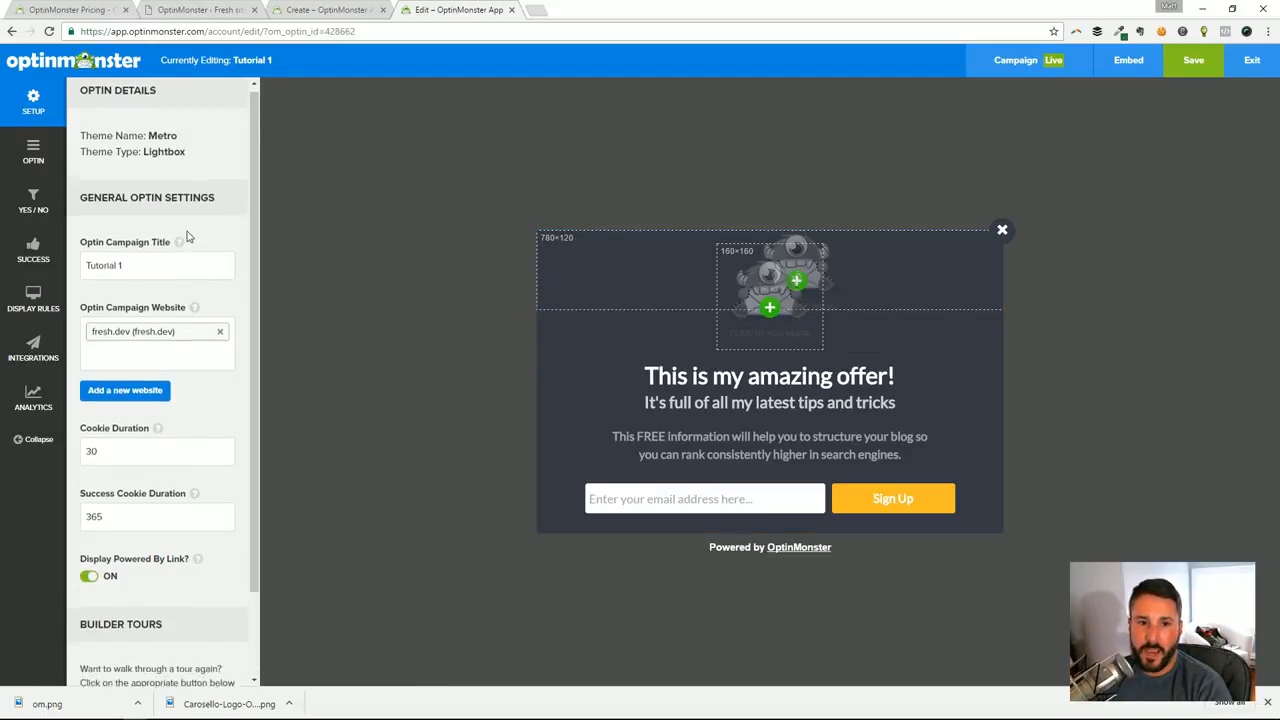
Examine the general optin settings, including Cookie Duration, Success Cookie Duration and their help hints
scroll(203, 269, "down", 1)
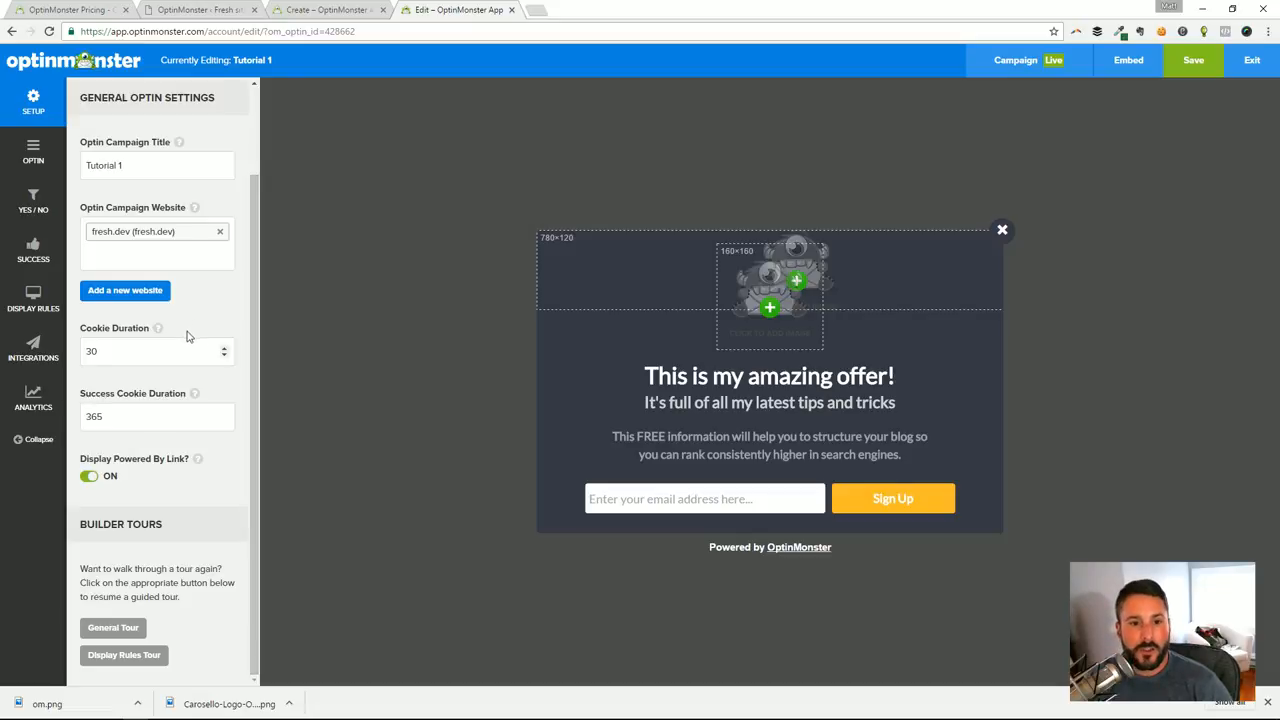
mouse_move(158, 333)
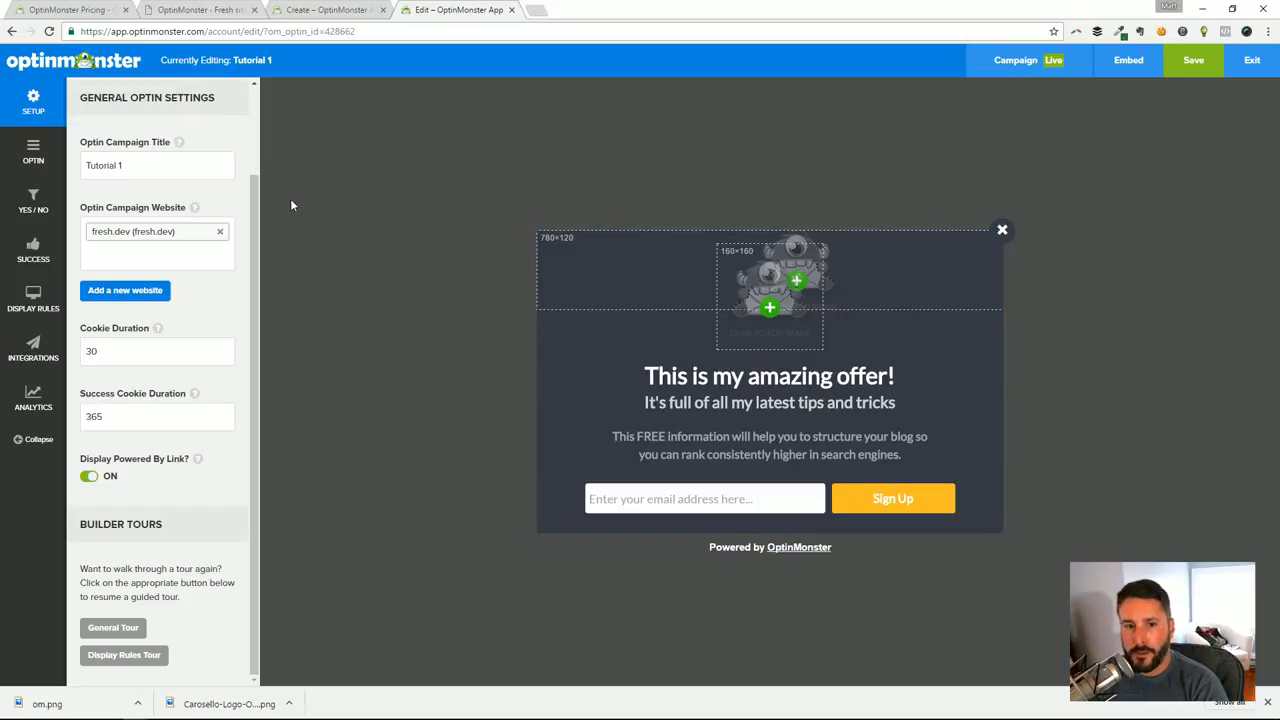
left_click(140, 352)
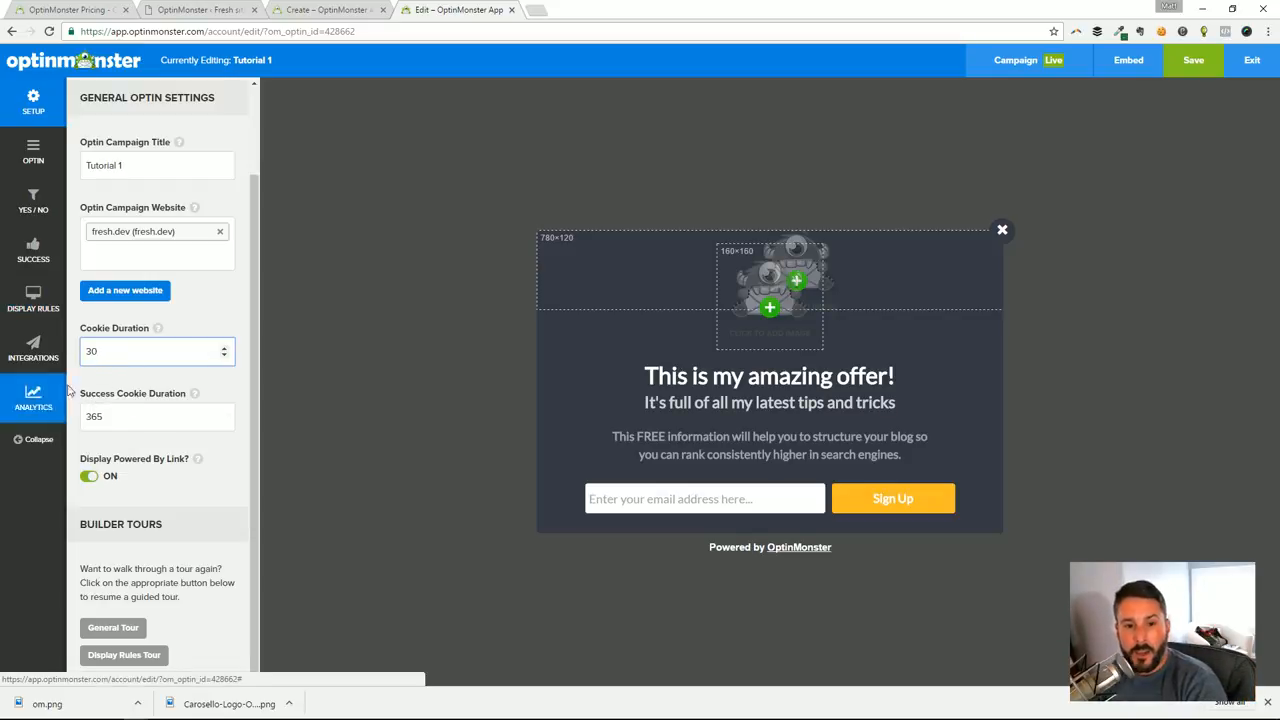
left_click(112, 416)
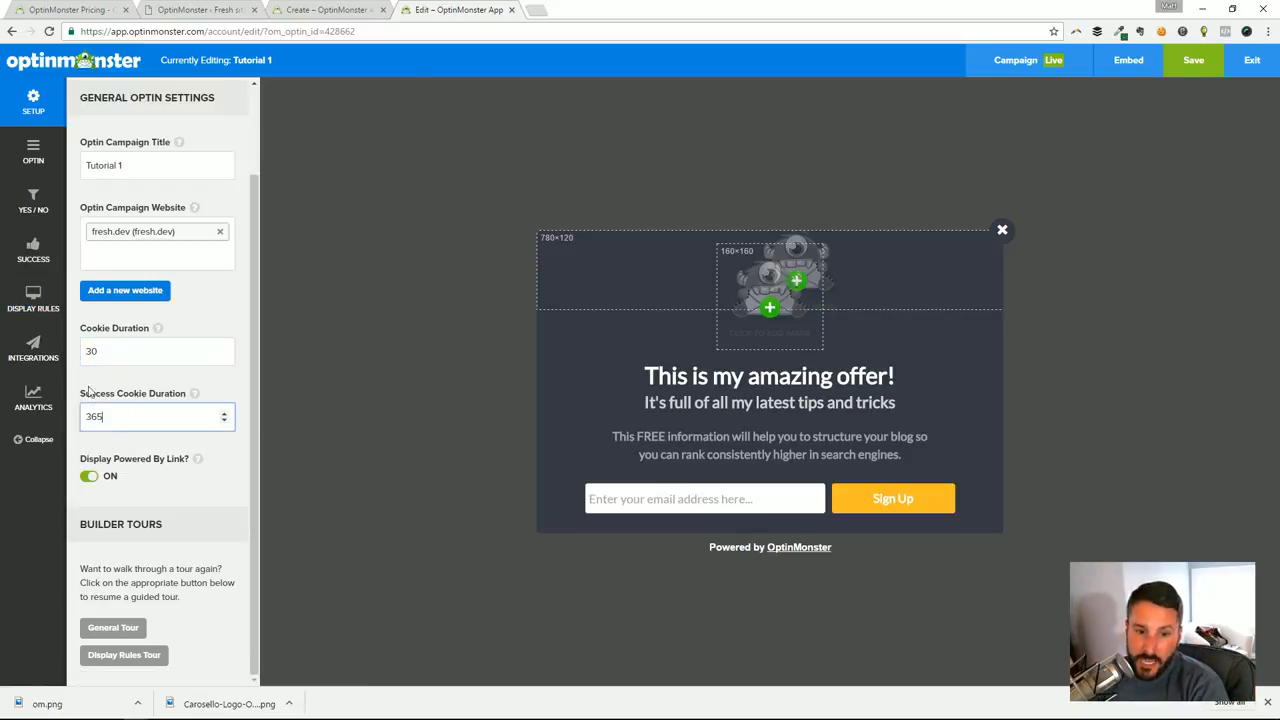
left_click(116, 356)
left_click(127, 414)
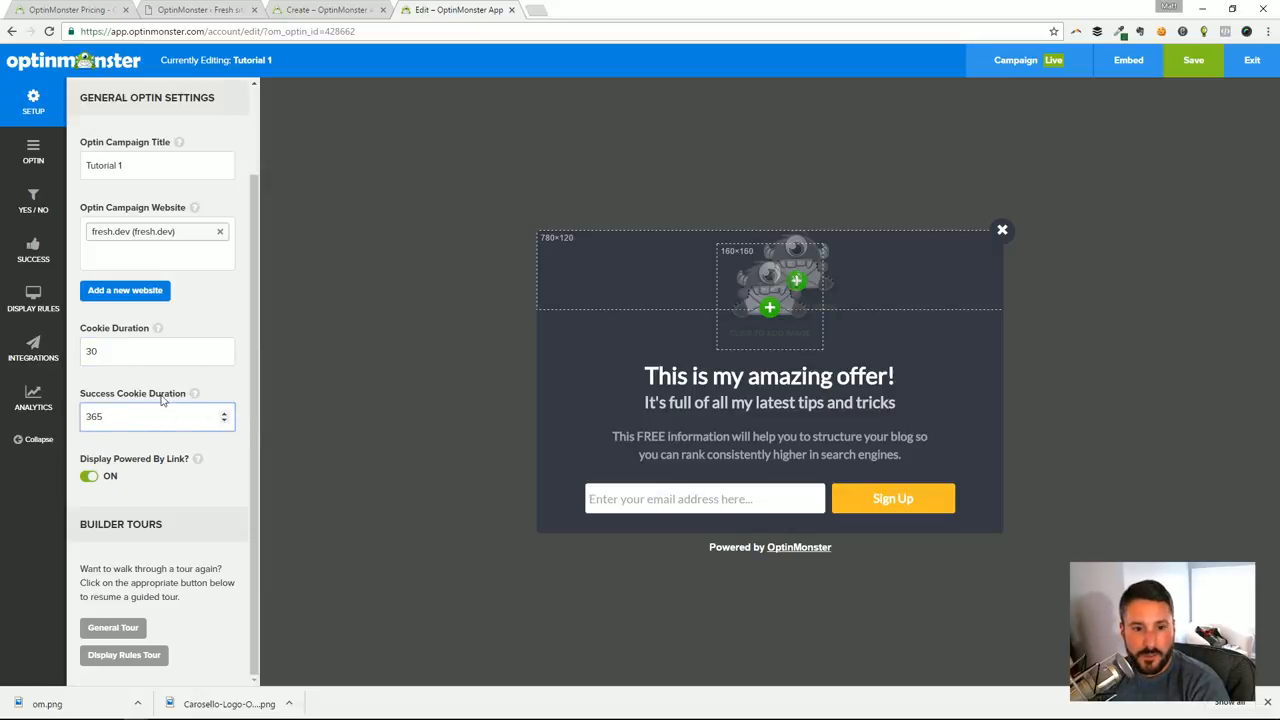
mouse_move(159, 330)
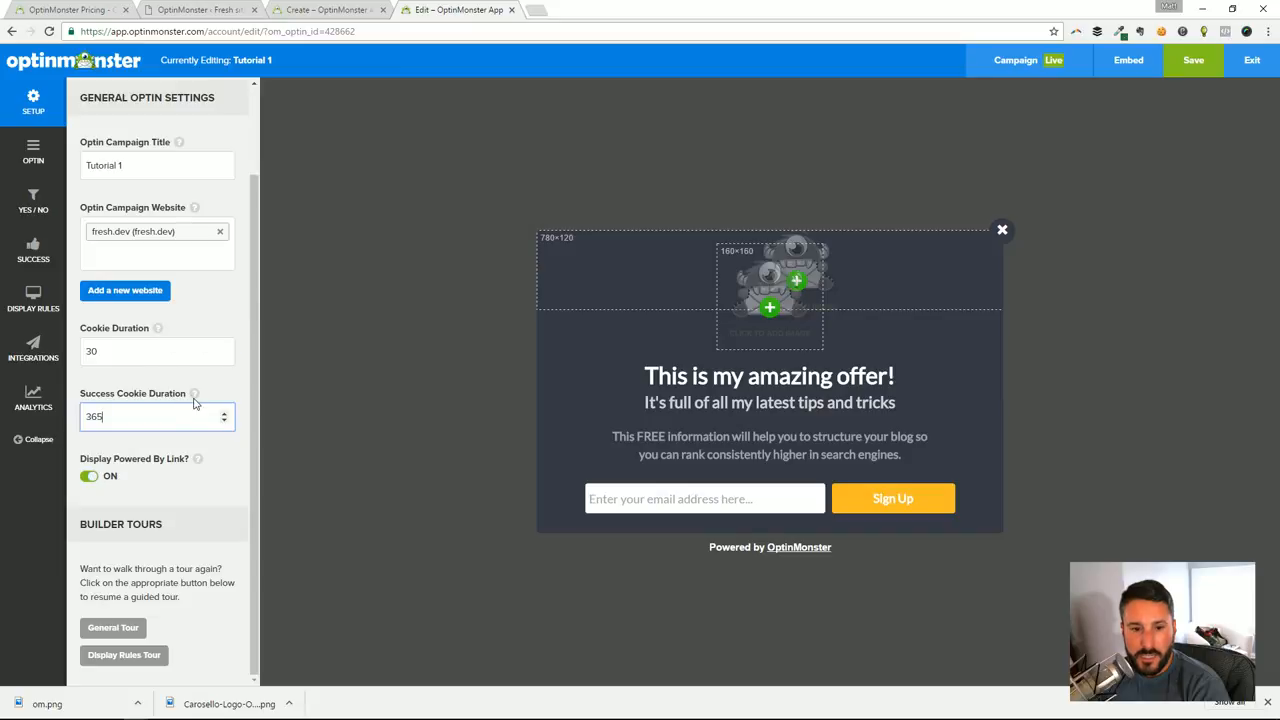
mouse_move(200, 466)
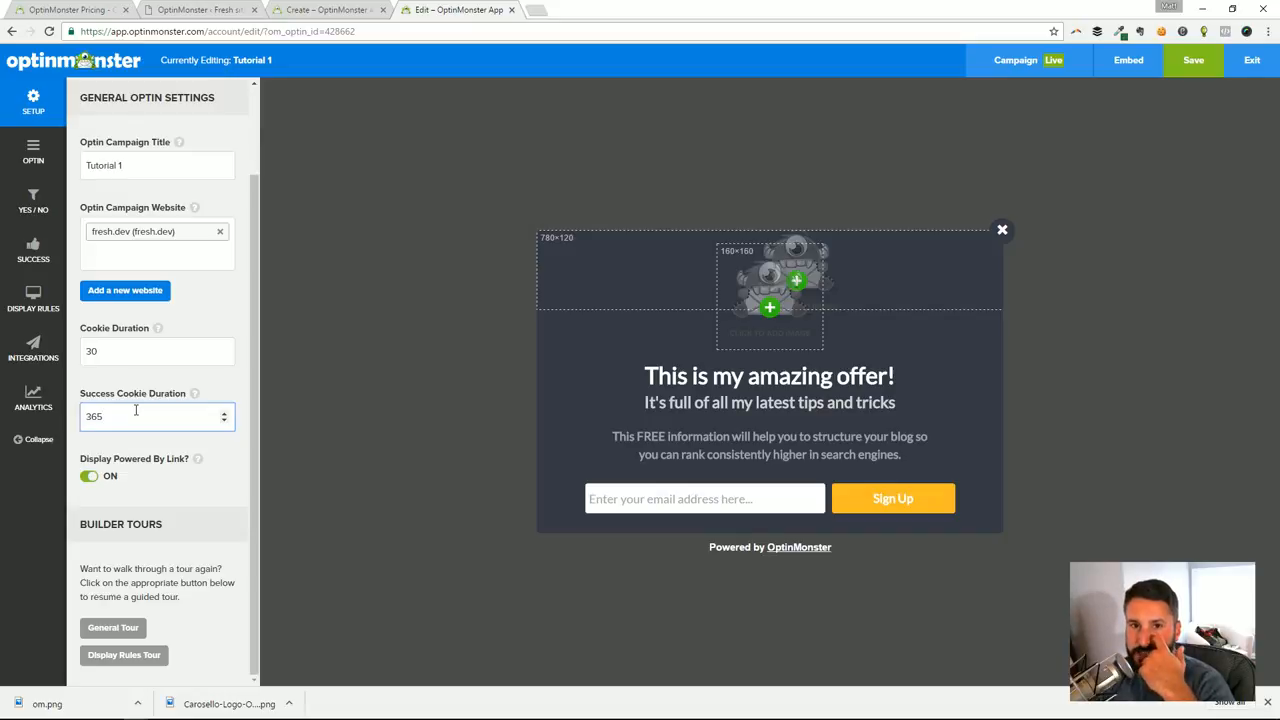
Toggle the Display Powered By Link setting and leave it off
left_click(105, 477)
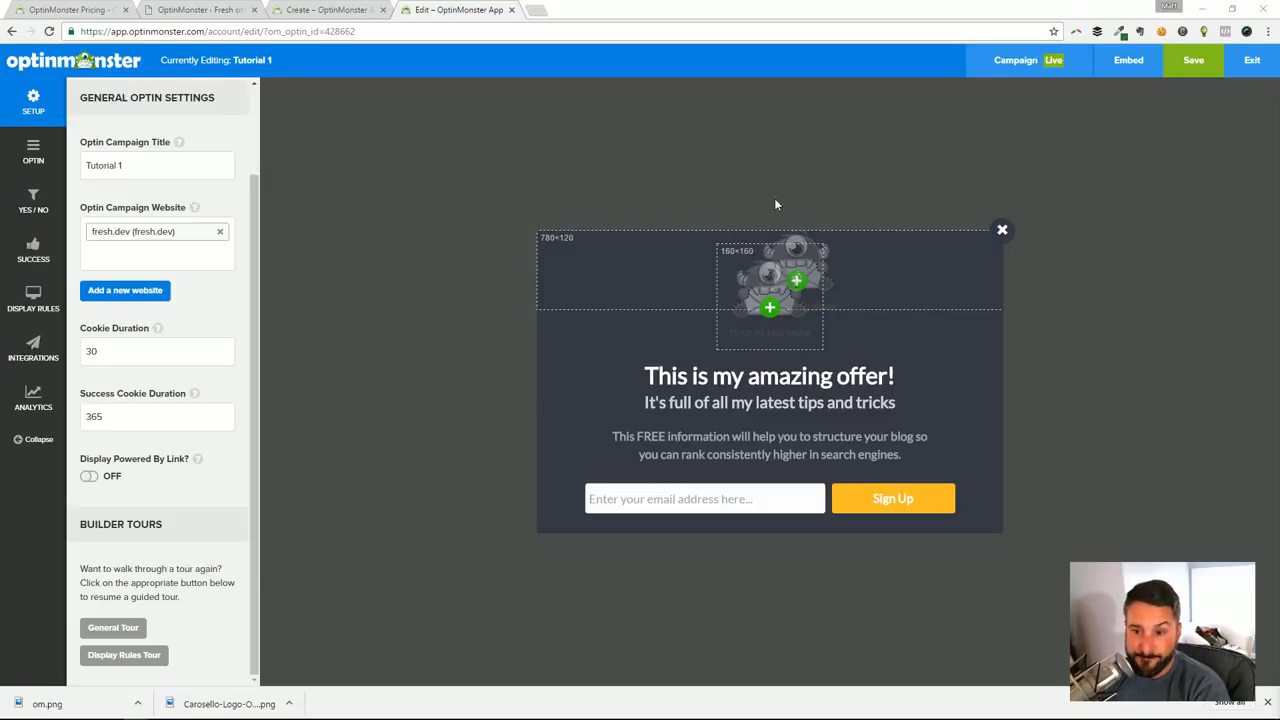
left_click(89, 477)
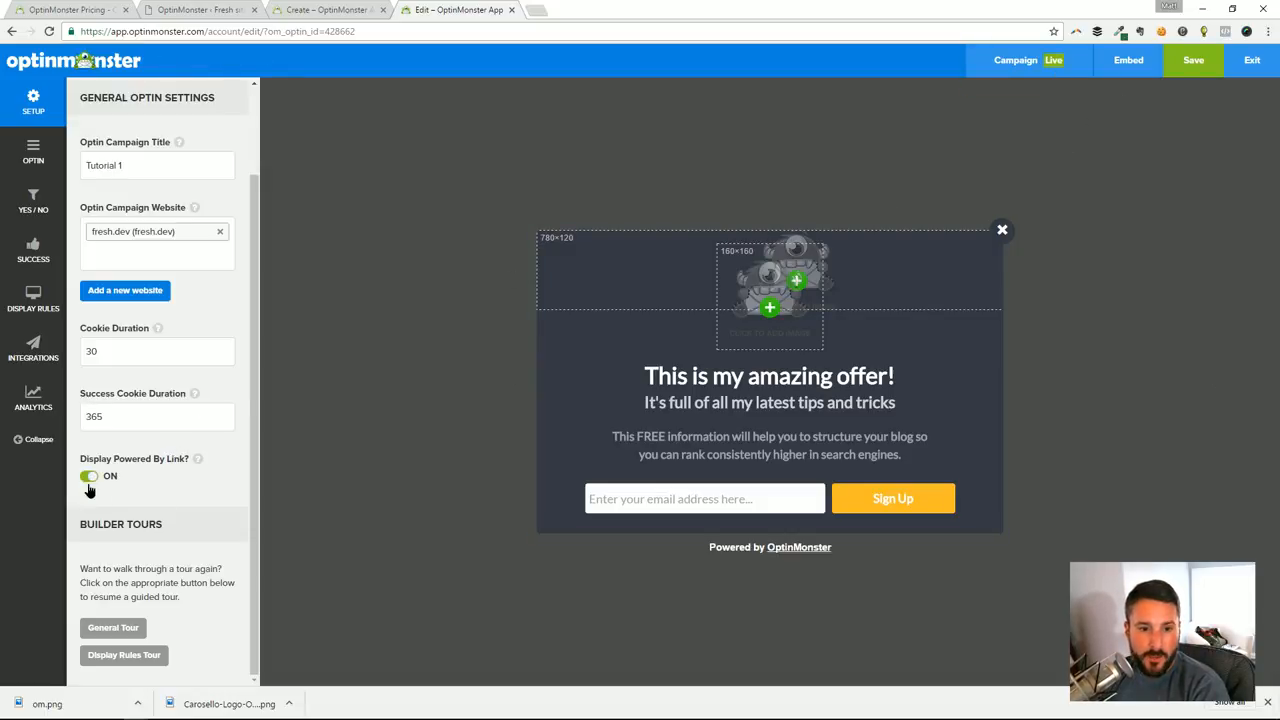
left_click(88, 484)
left_click(88, 484)
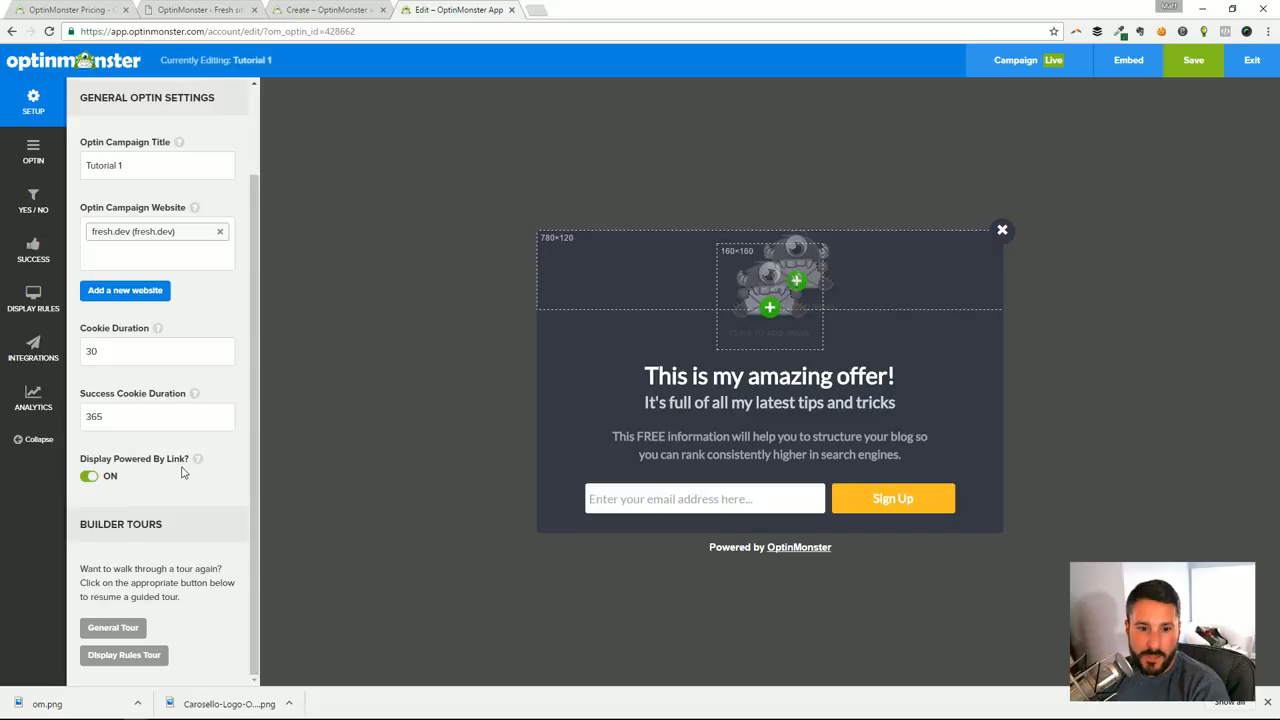
left_click(90, 481)
left_click(90, 481)
left_click(90, 481)
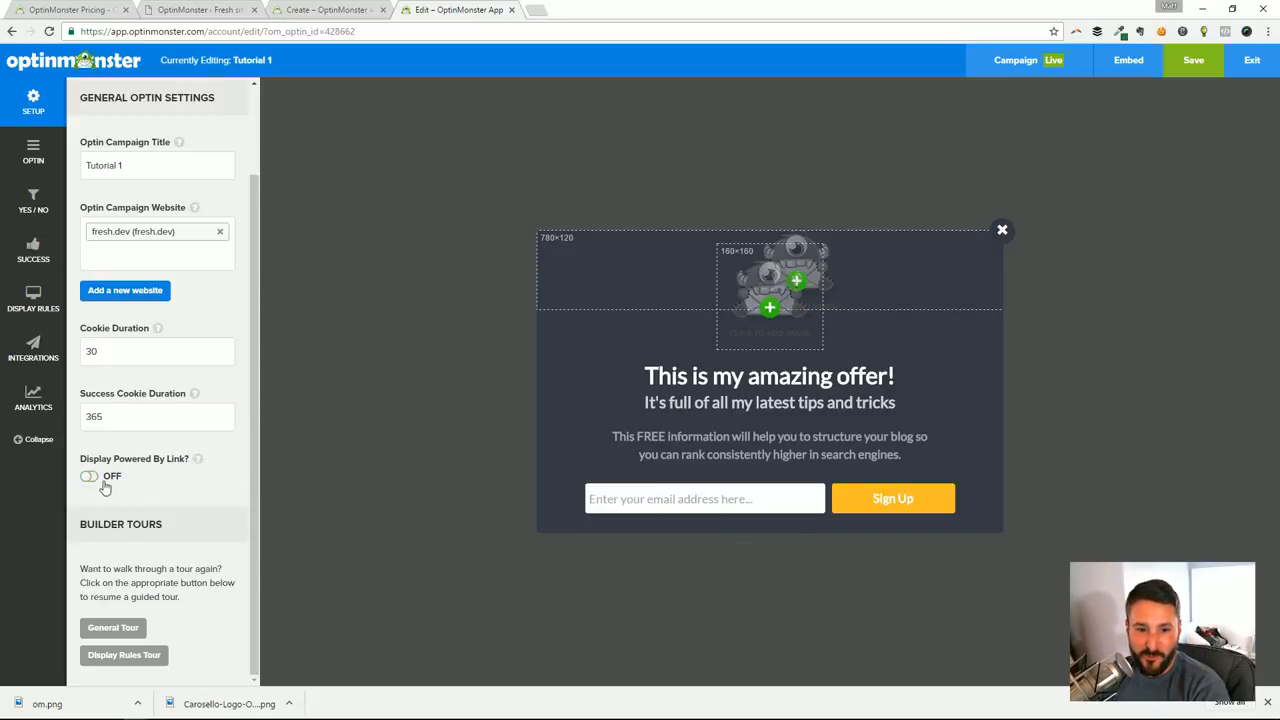
left_click(103, 483)
left_click(103, 483)
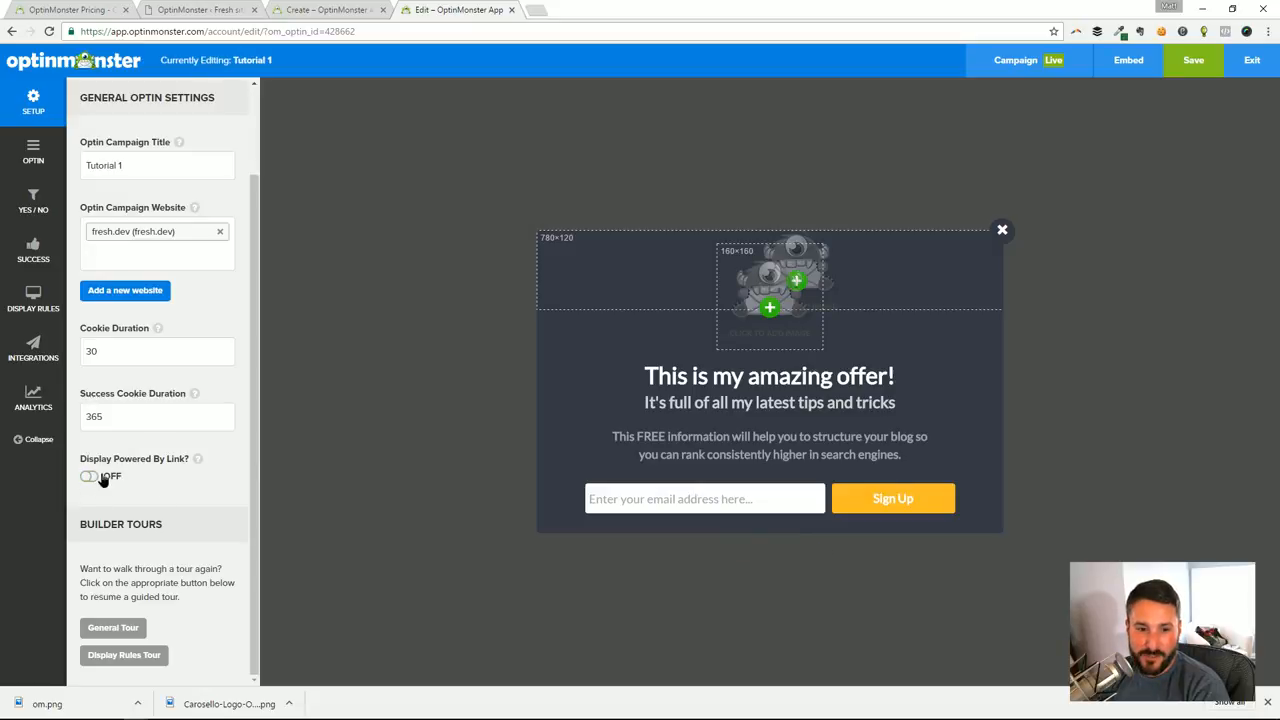
Look through the alternative optin themes available for the campaign and close the theme list without switching from Metro
left_click(103, 480)
left_click(103, 480)
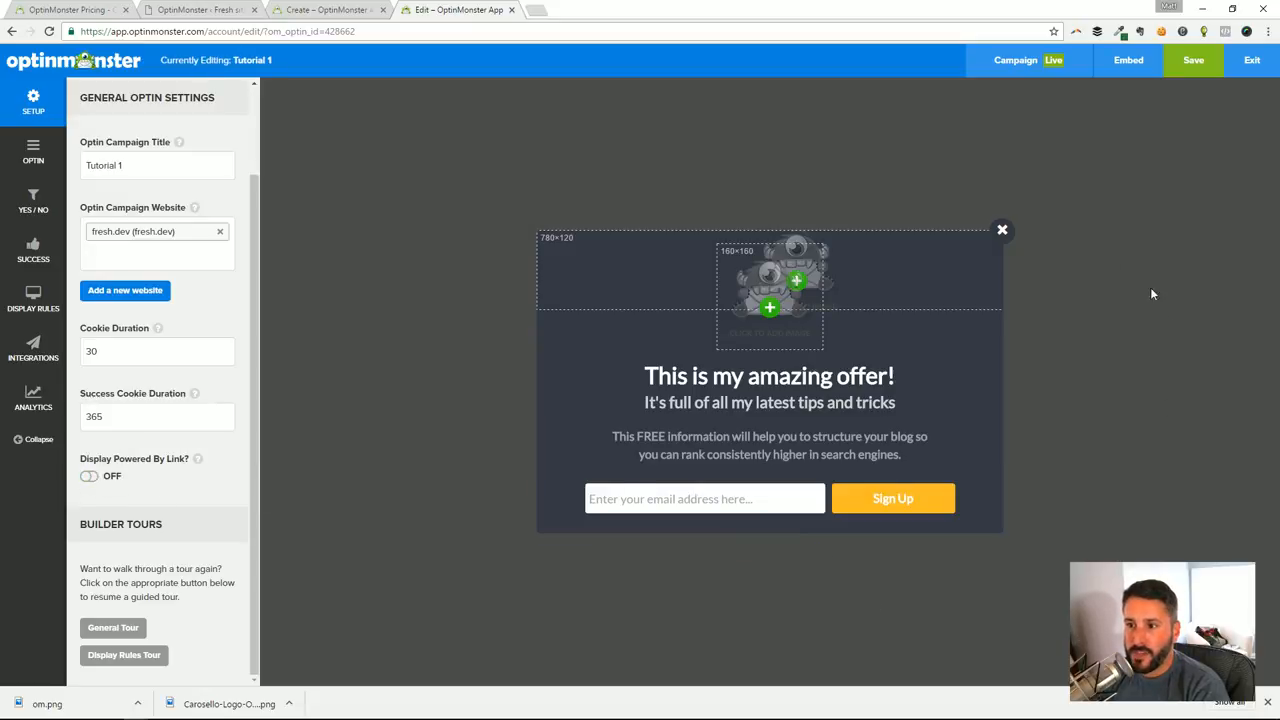
left_click(33, 152)
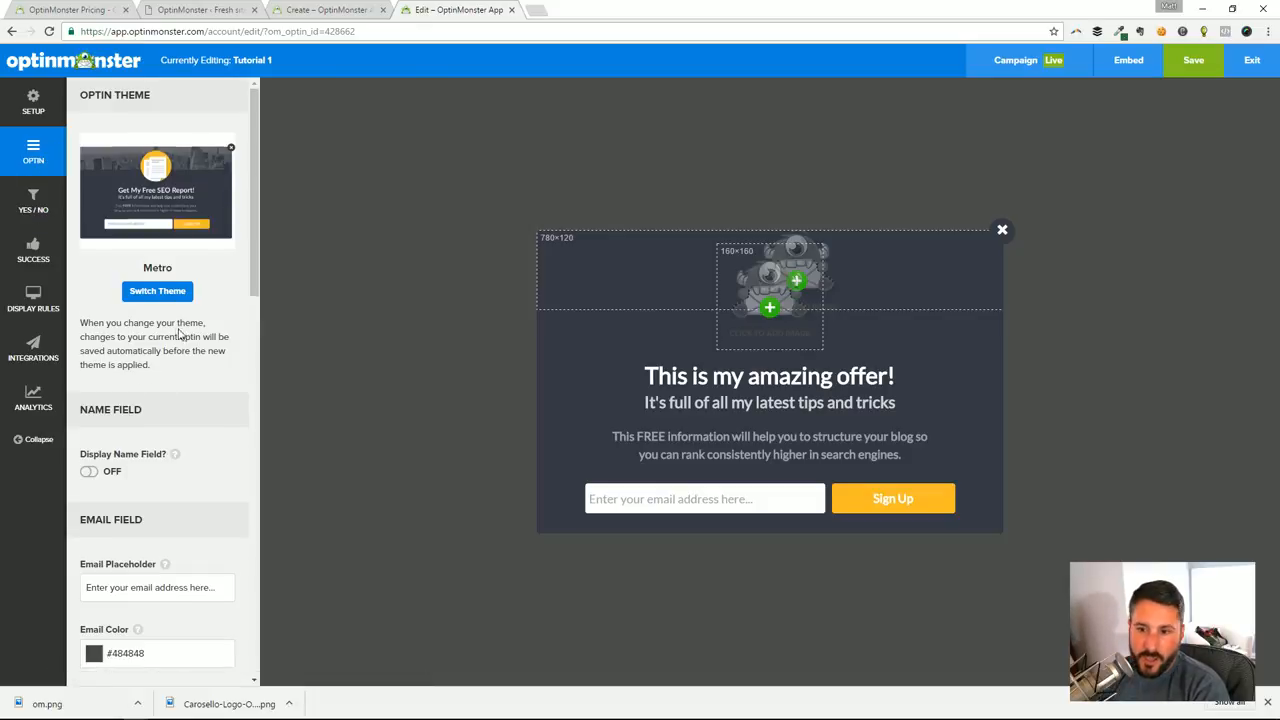
scroll(180, 340, "down", 1)
scroll(226, 266, "up", 1)
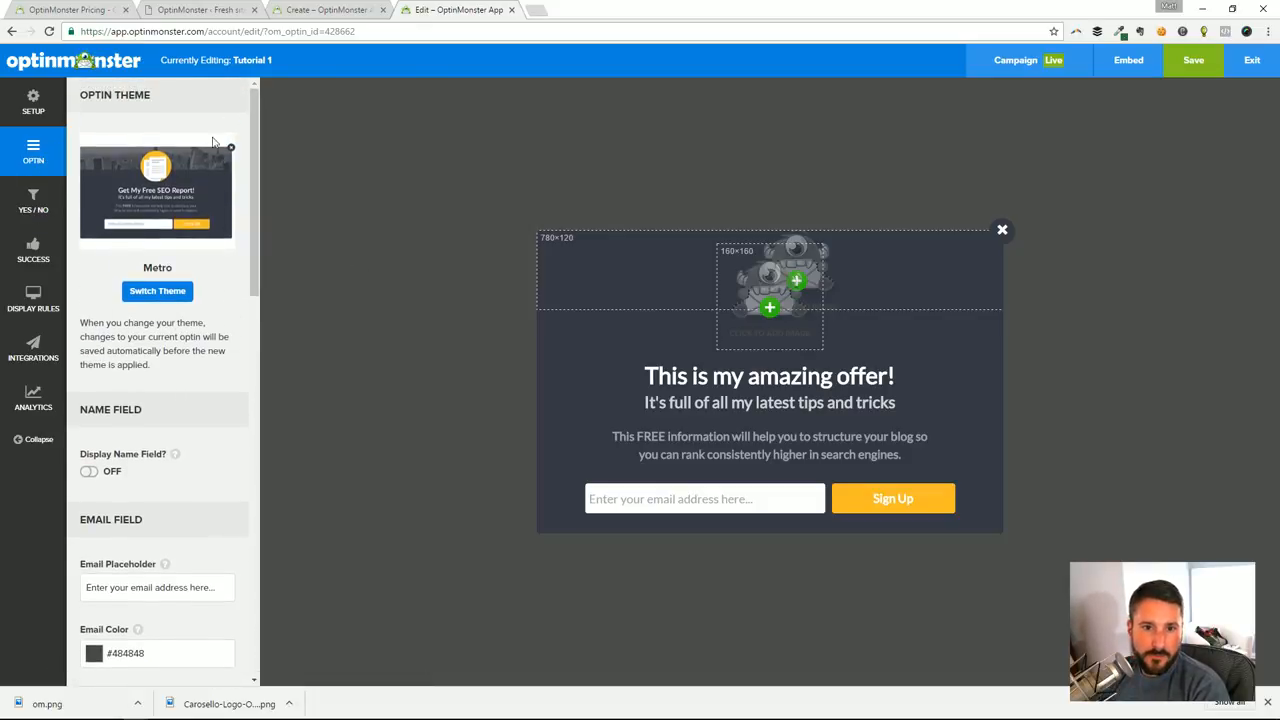
left_click(156, 292)
scroll(934, 457, "down", 3)
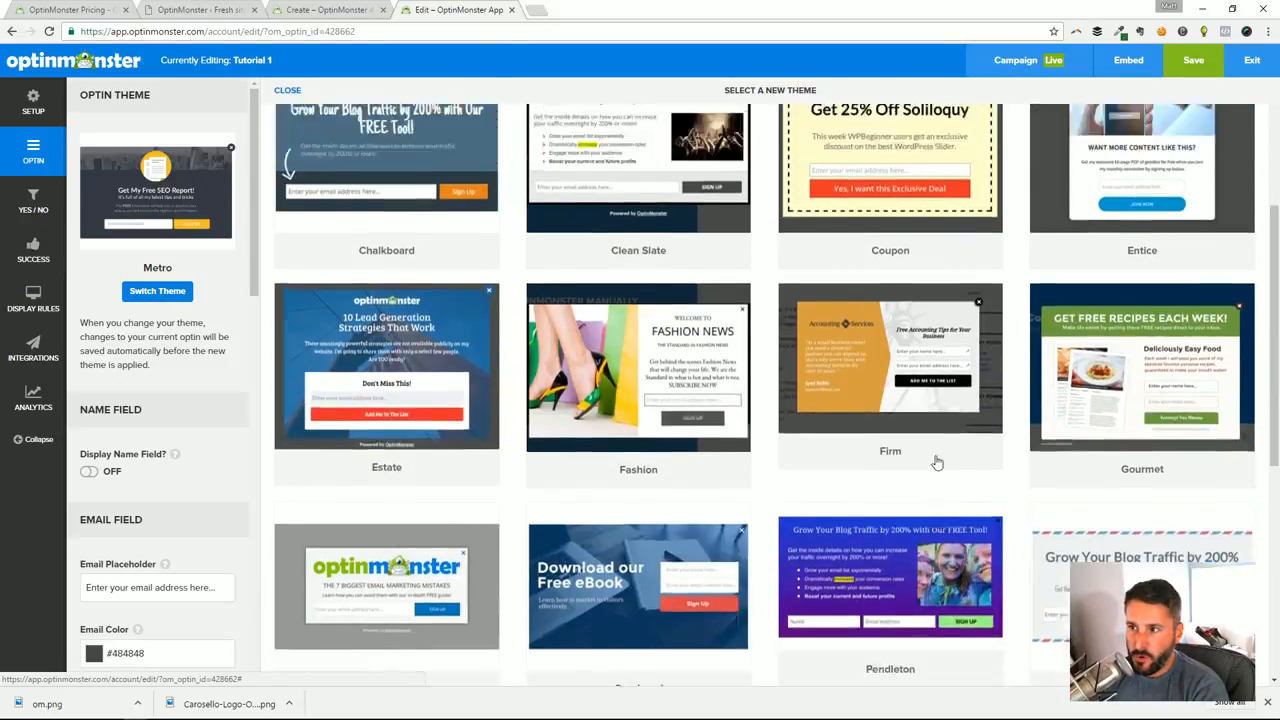
scroll(776, 252, "up", 3)
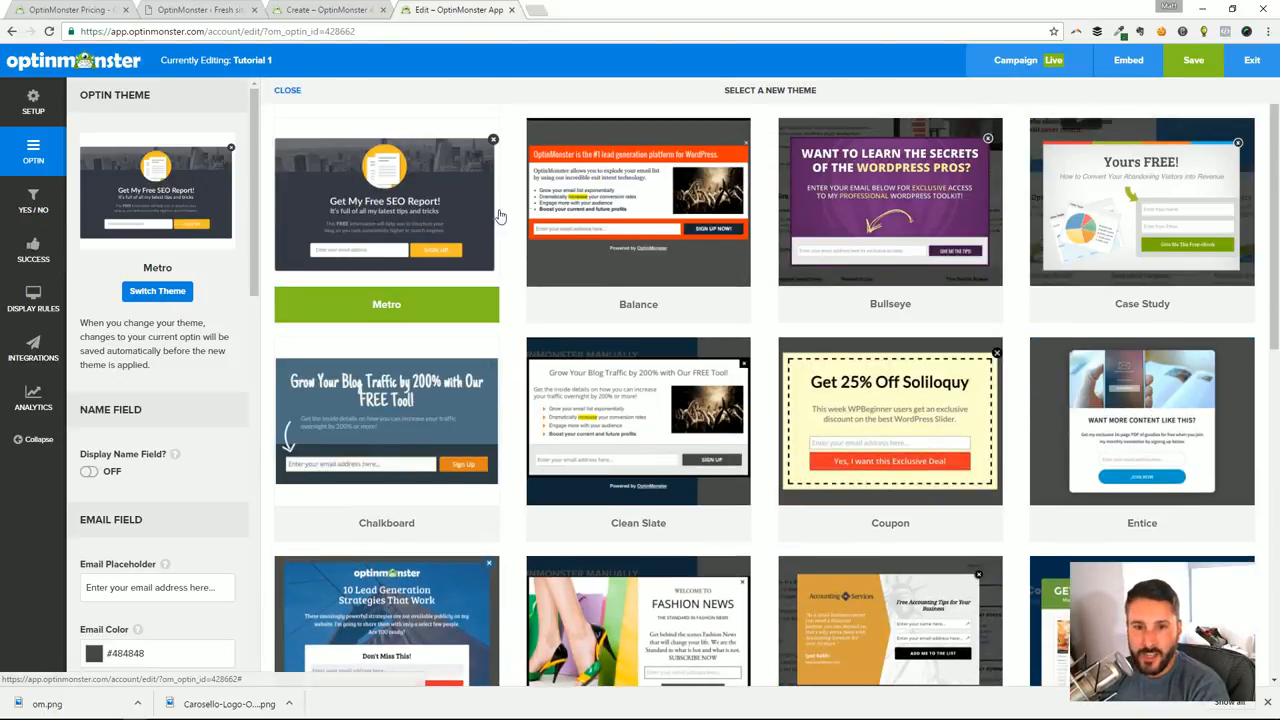
left_click(296, 91)
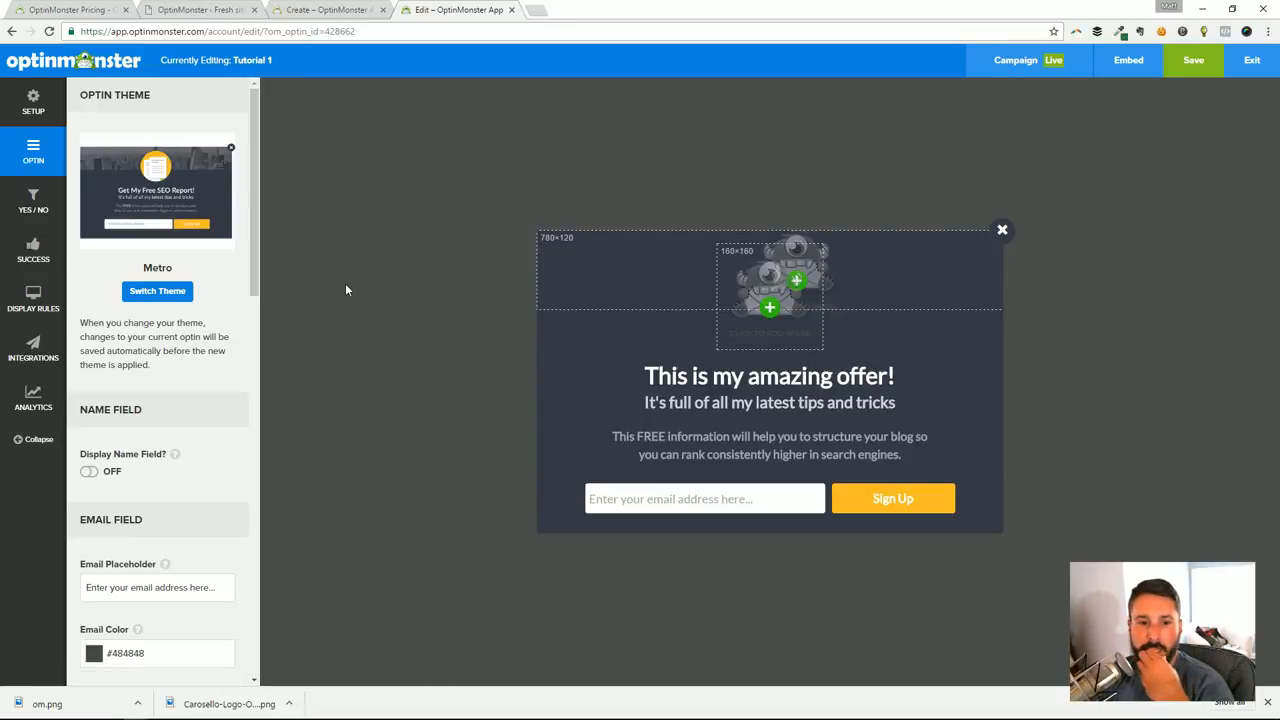
Turn on the Display Name Field setting for the optin form
scroll(167, 397, "down", 9)
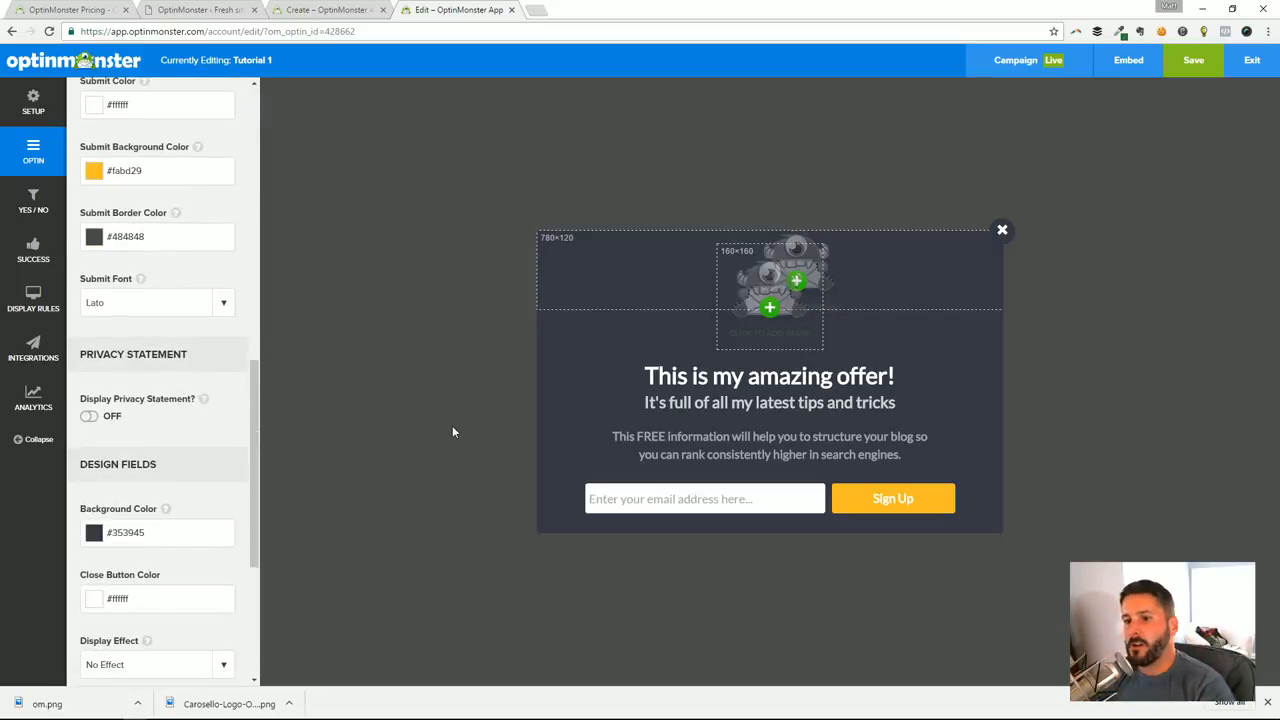
scroll(197, 395, "up", 9)
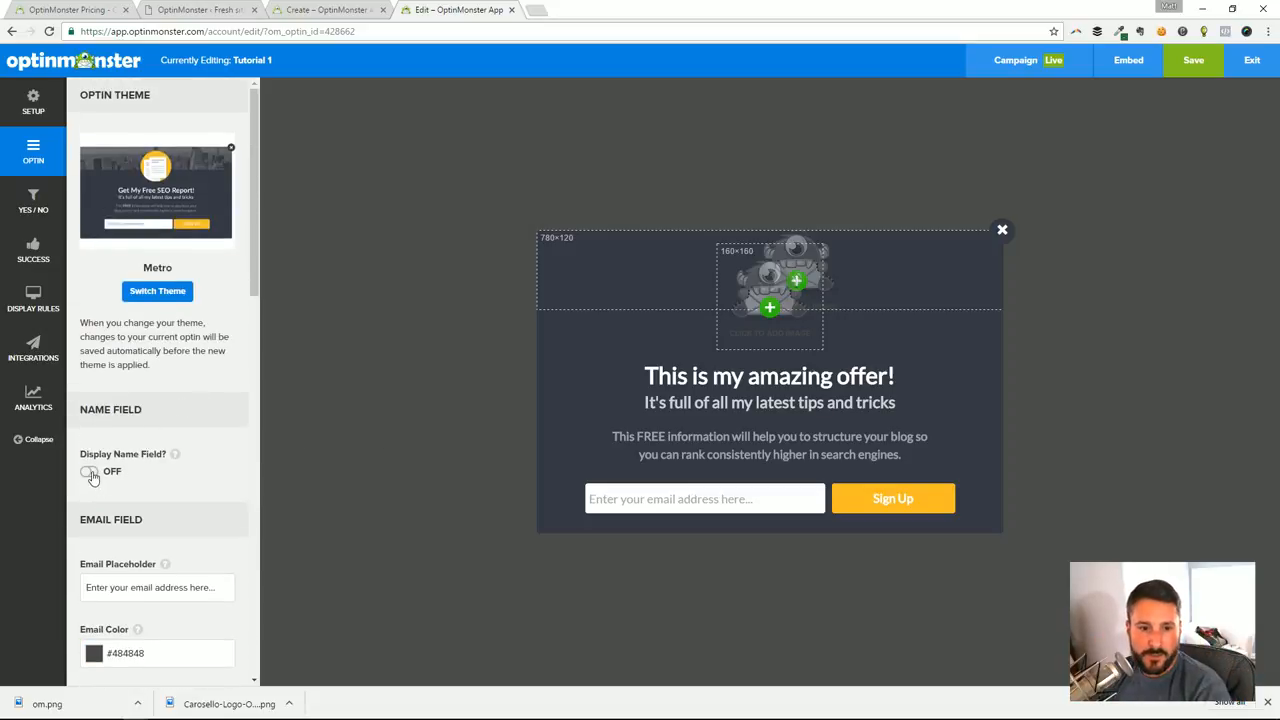
left_click(90, 474)
left_click(90, 474)
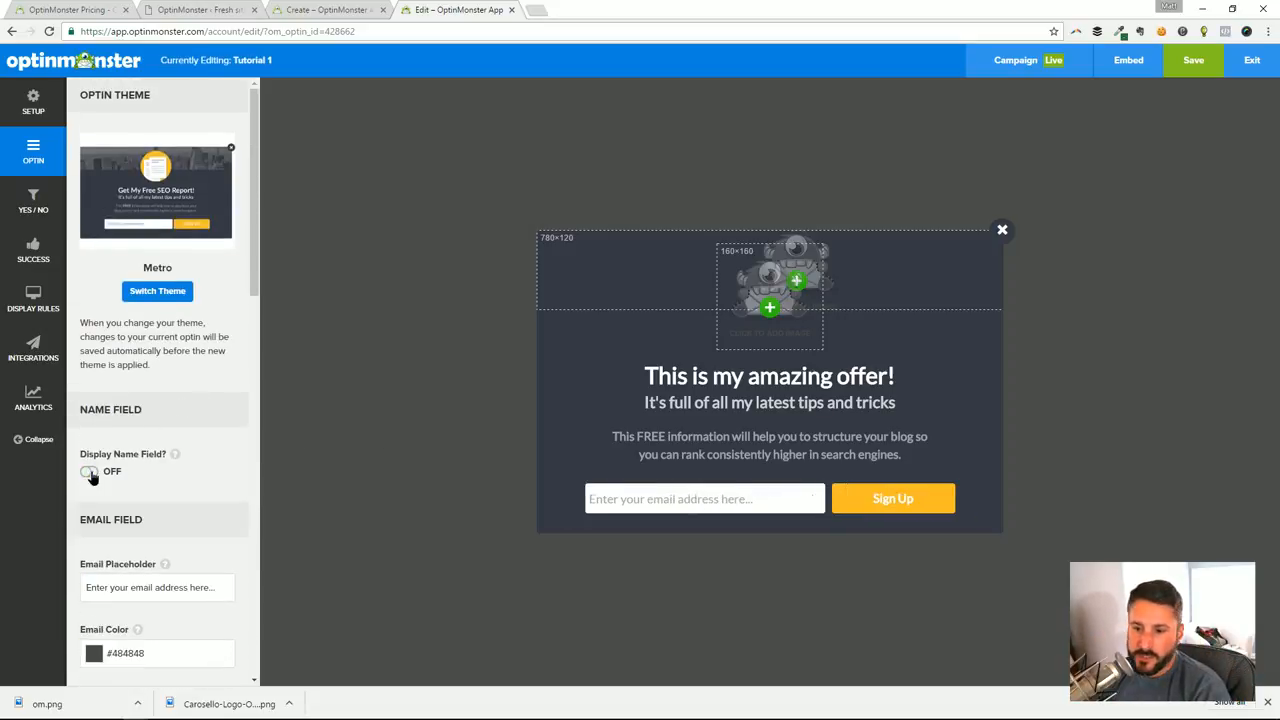
left_click(90, 474)
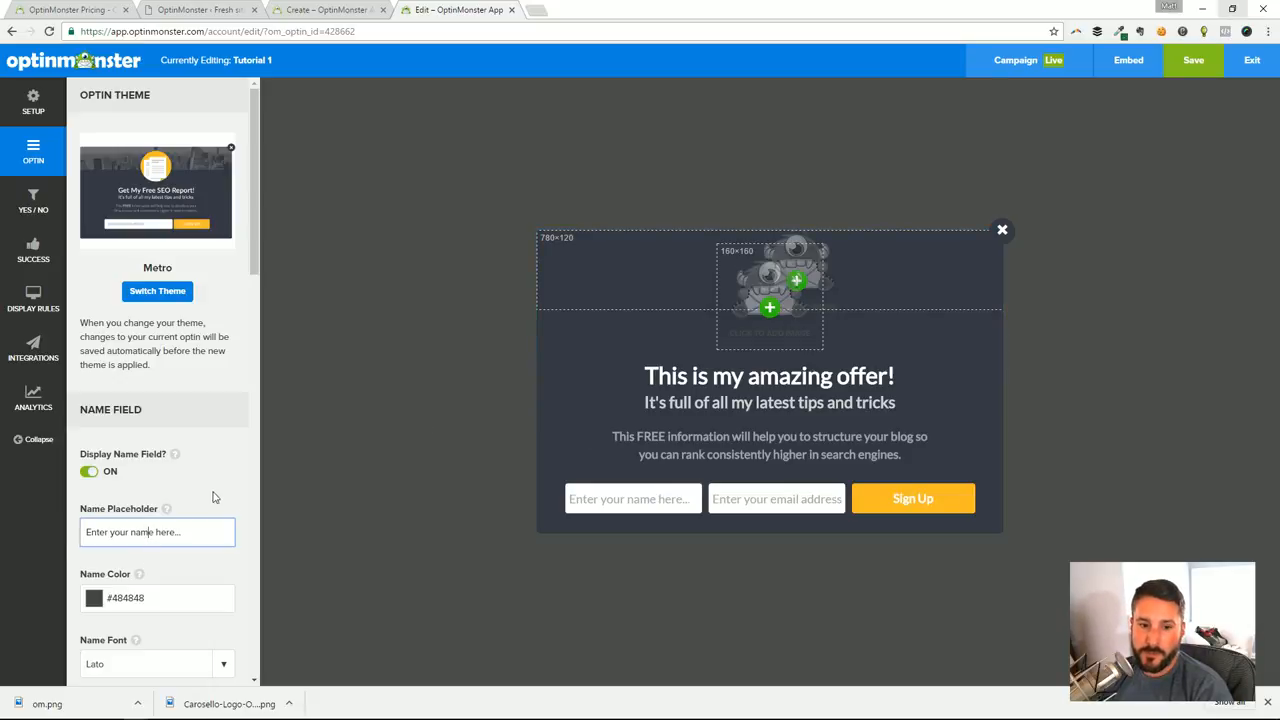
scroll(220, 495, "down", 3)
left_click(89, 207)
left_click(90, 206)
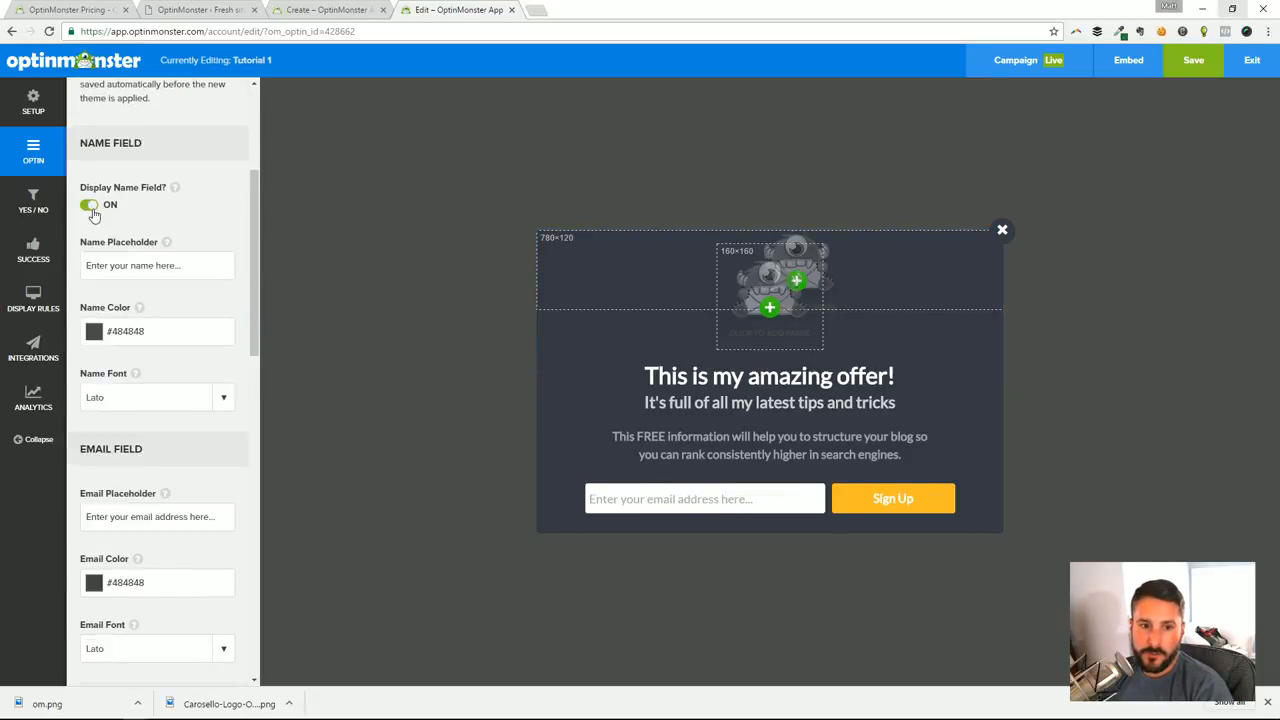
Examine the placeholder and color settings of the optin's name and email fields
left_click(144, 333)
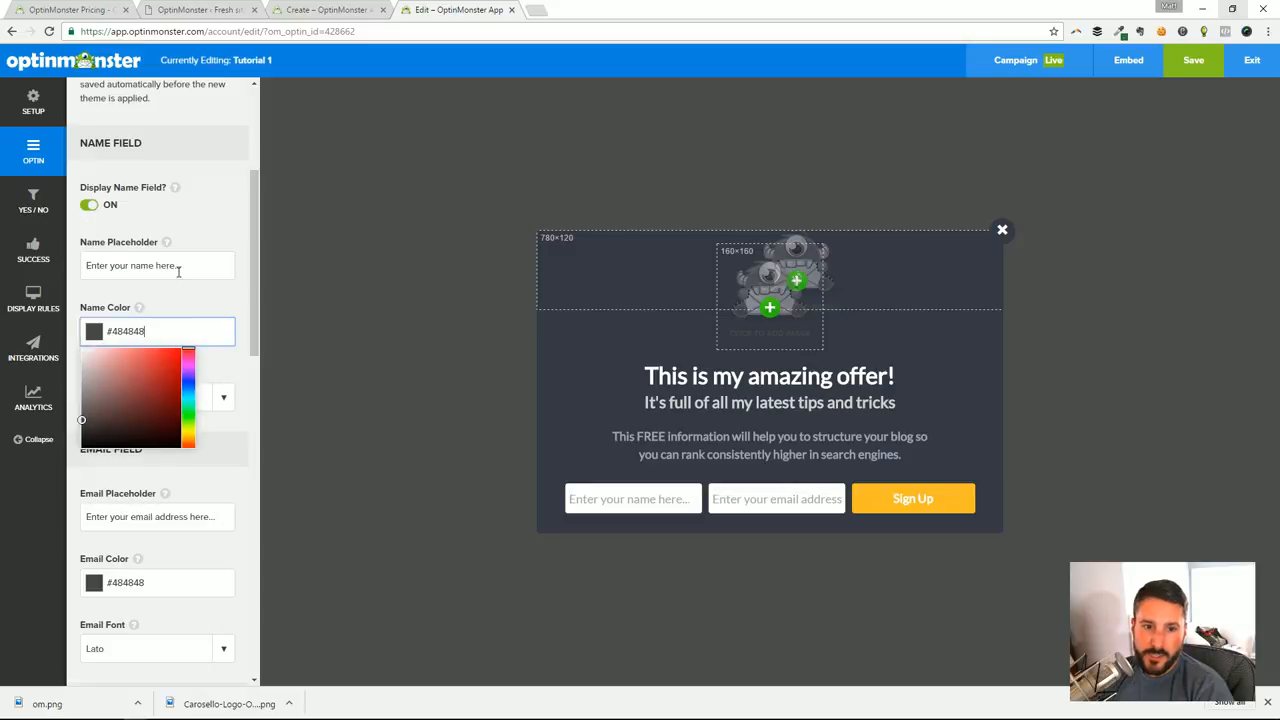
left_click(180, 266)
scroll(181, 315, "down", 3)
left_click(181, 315)
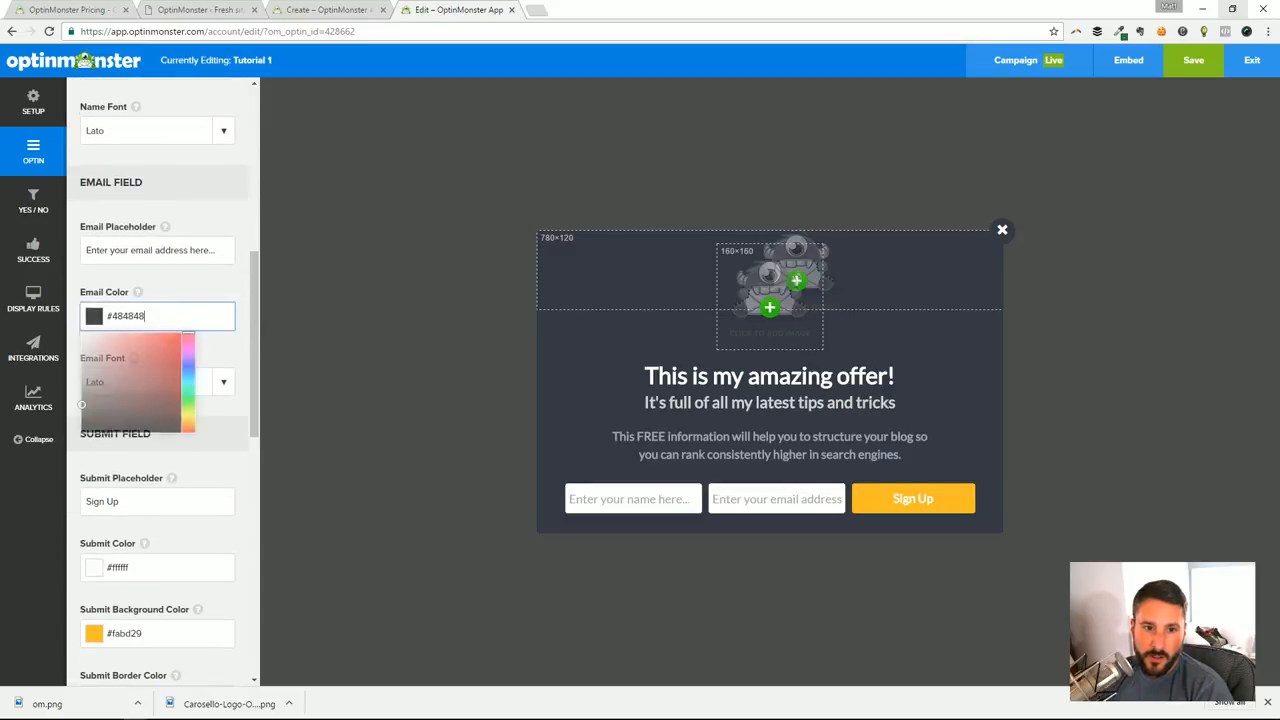
left_click(175, 296)
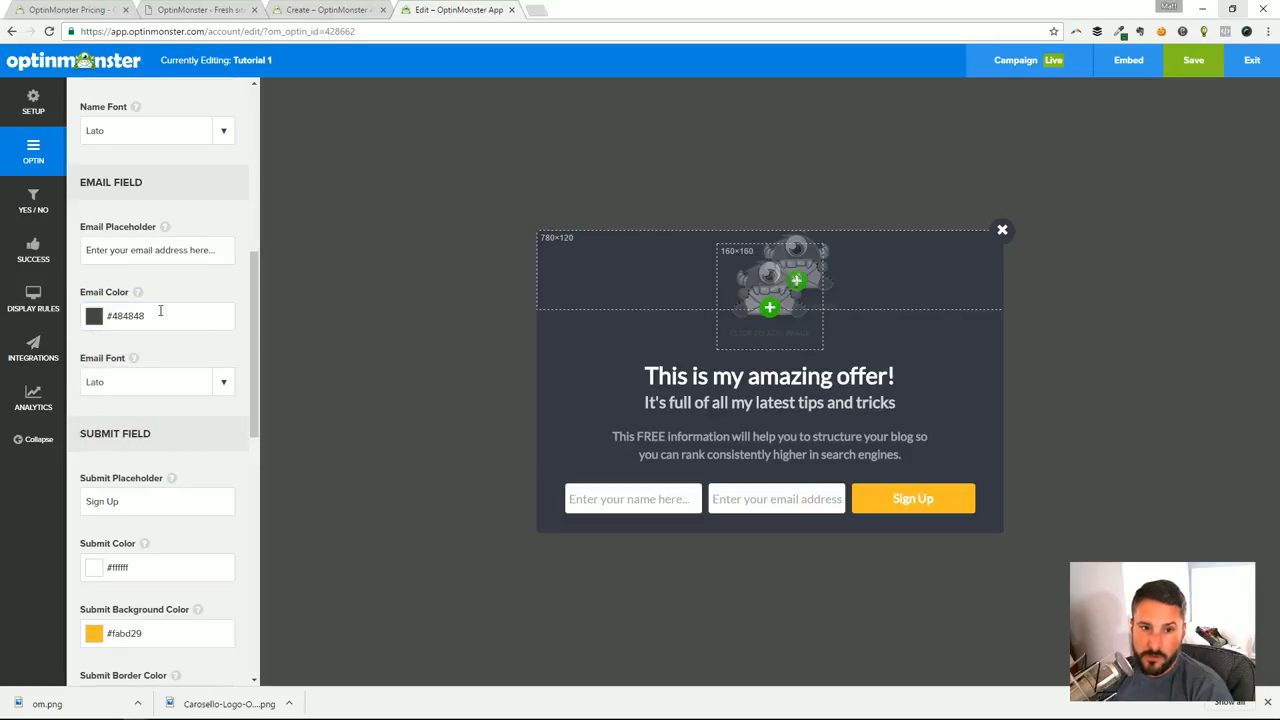
scroll(160, 311, "up", 1)
left_click(120, 320)
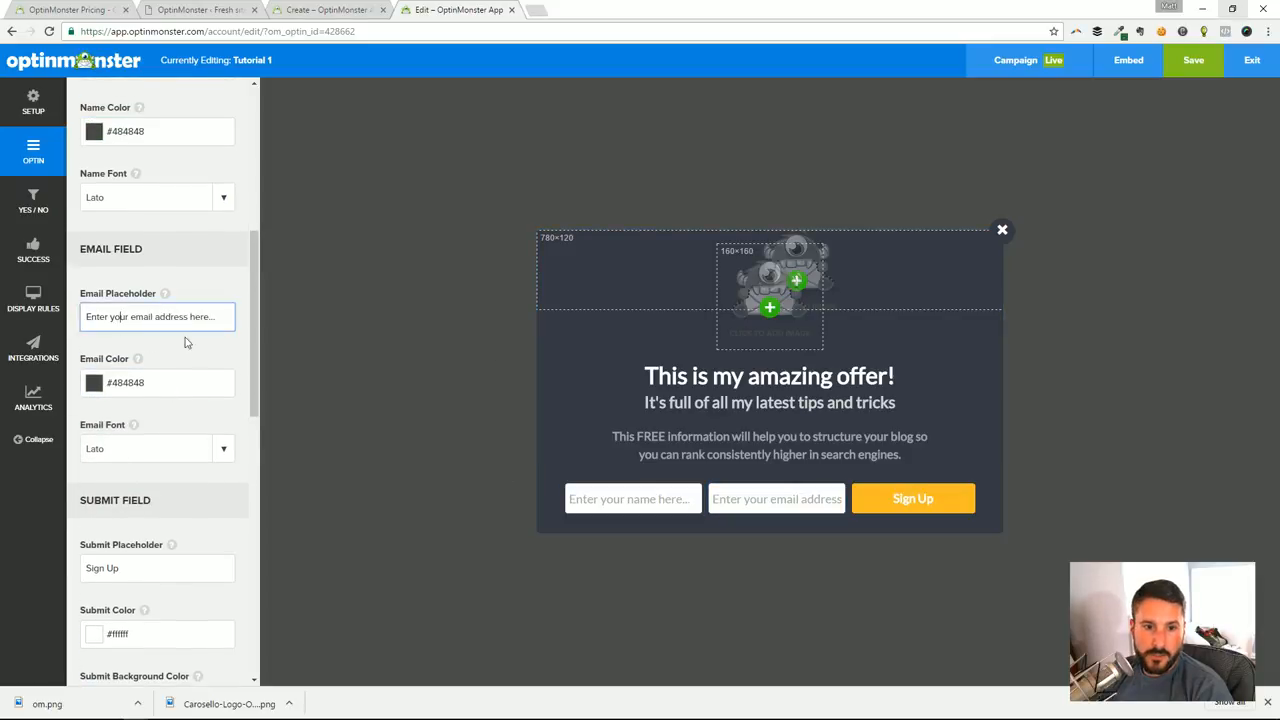
scroll(185, 342, "up", 3)
Set the name field's color to red #f51313 and save the optin
left_click(92, 331)
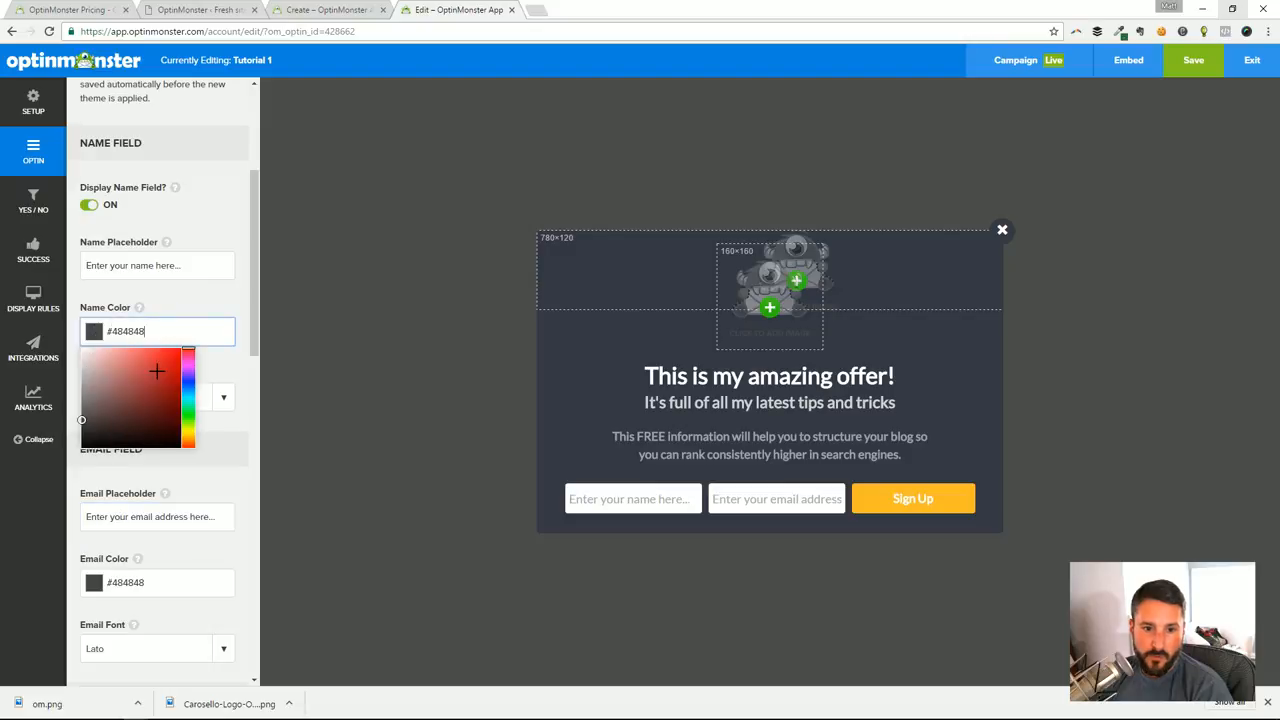
left_click_drag(157, 371, 173, 352)
left_click(226, 304)
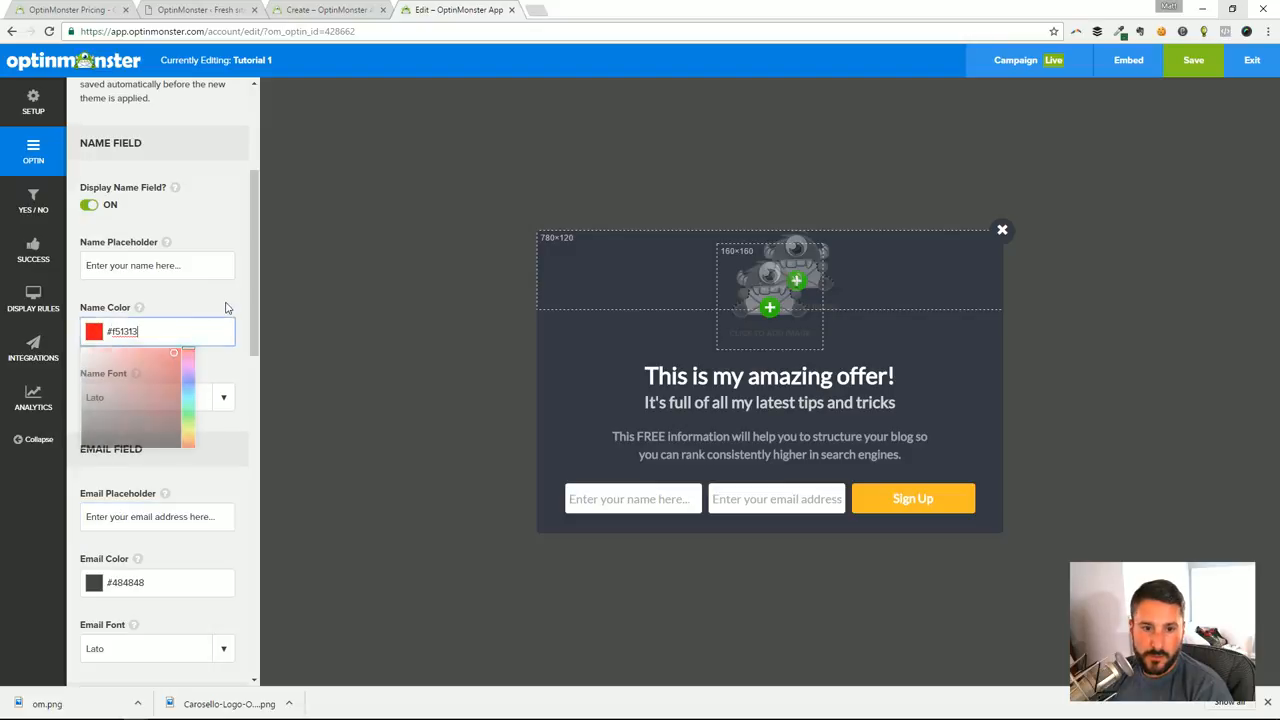
left_click(251, 358)
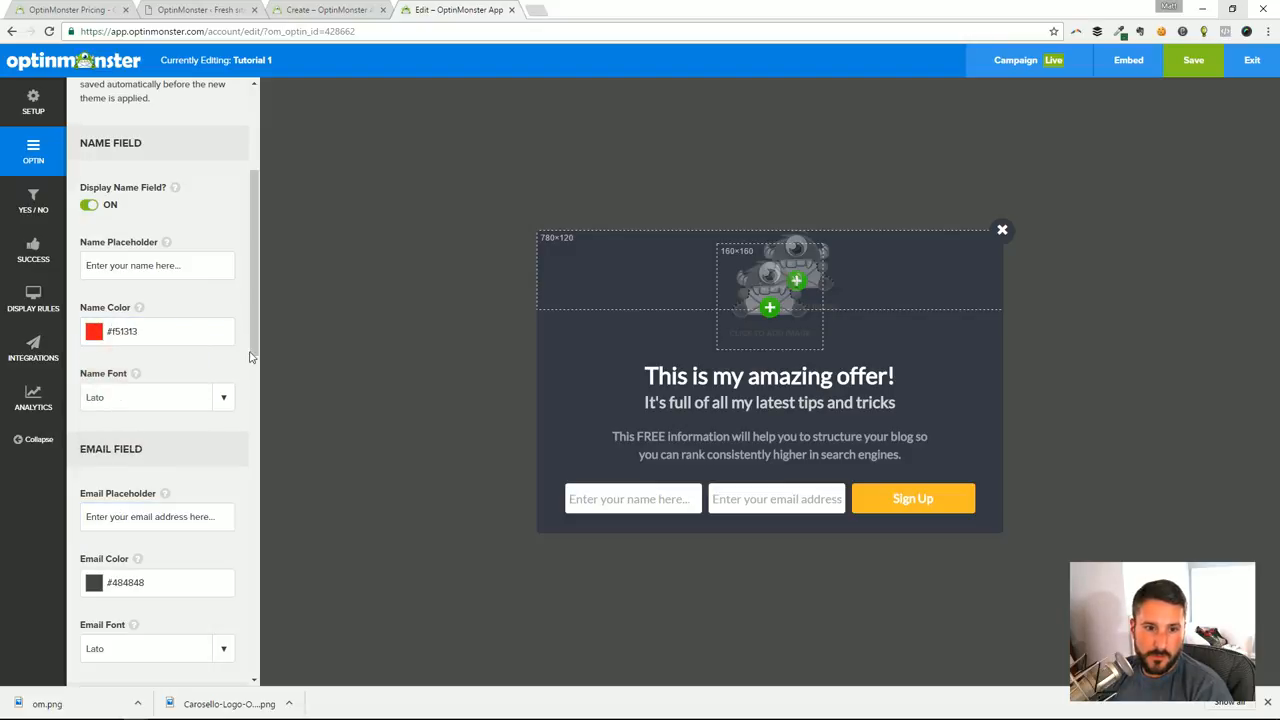
left_click(191, 270)
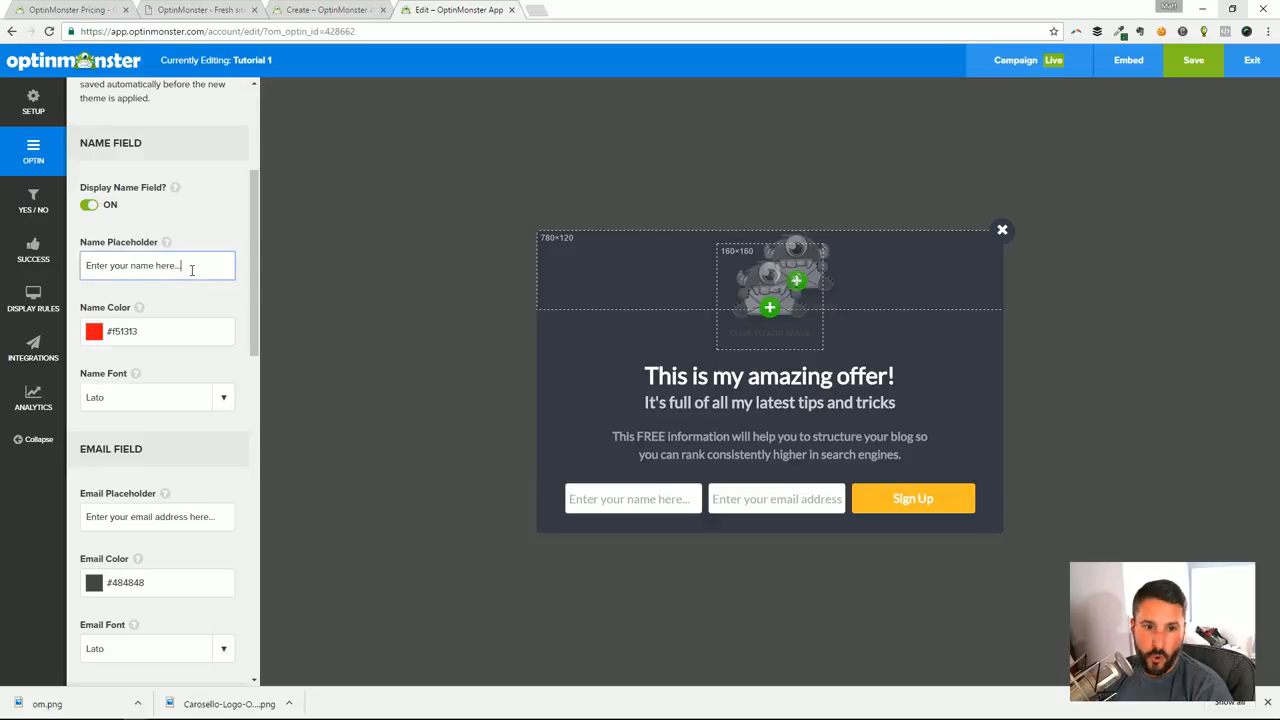
left_click(180, 327)
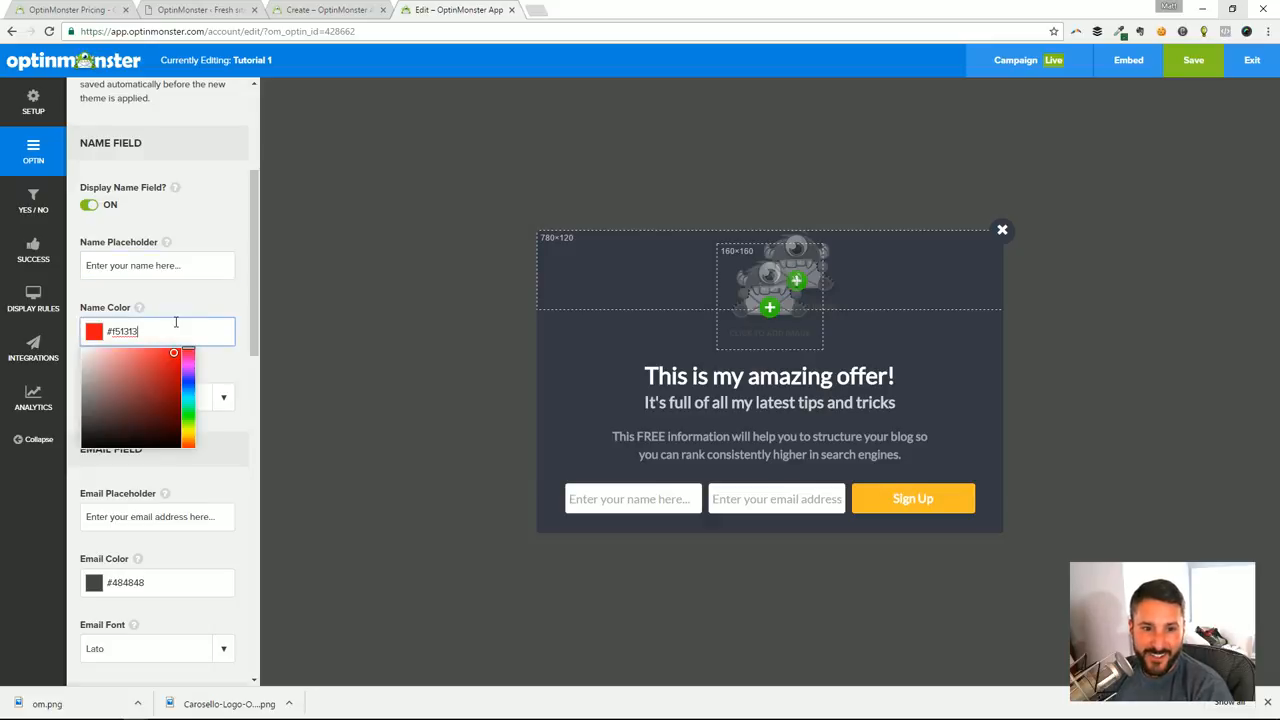
left_click(629, 508)
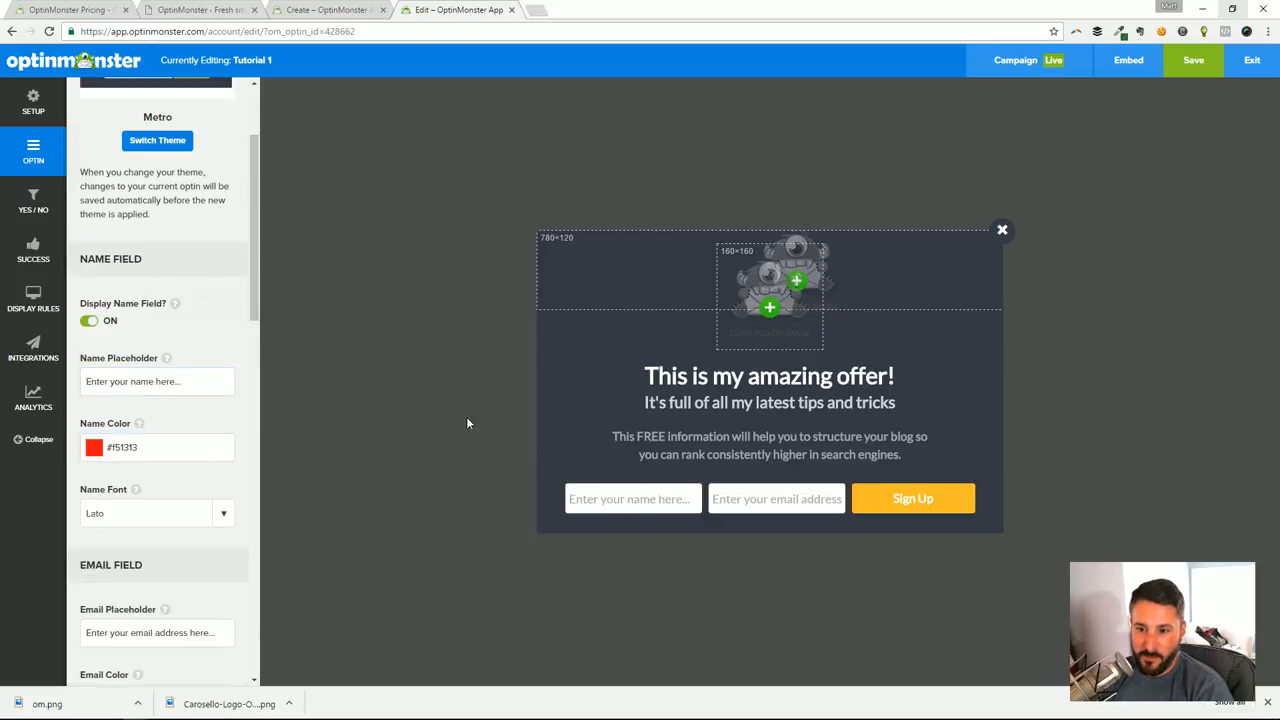
left_click(1196, 69)
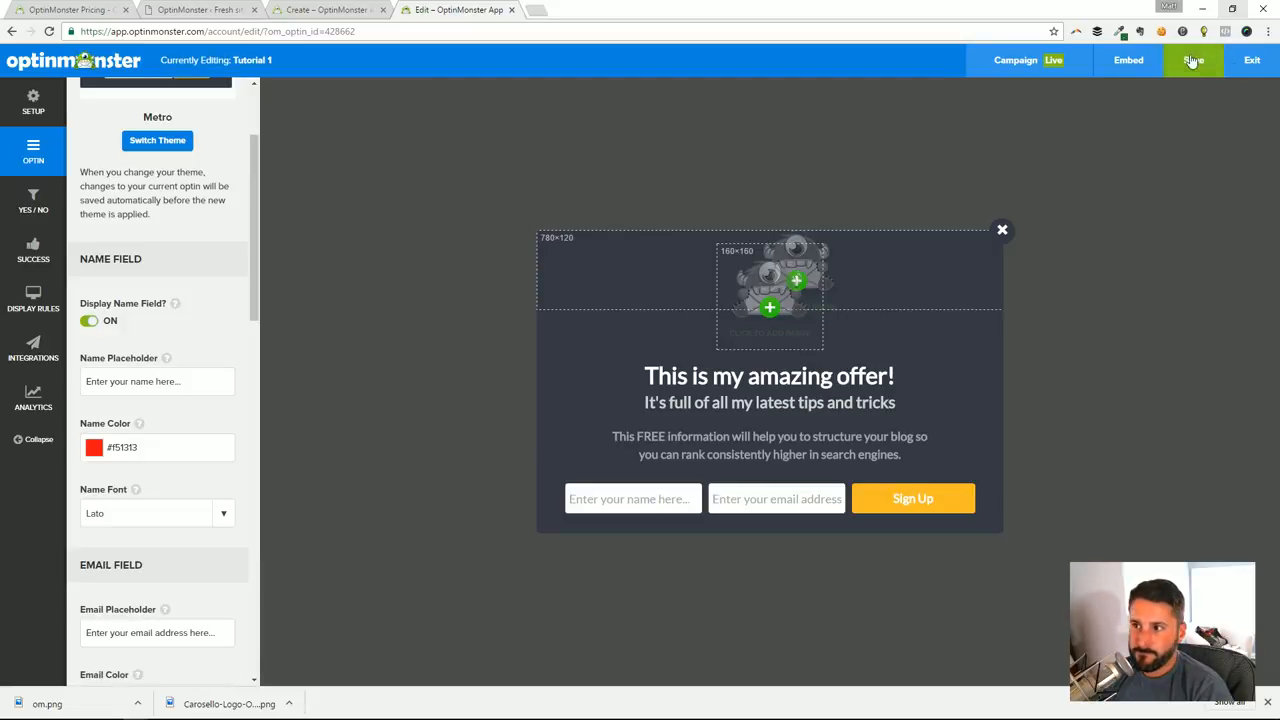
Edit the name field's placeholder to read "Enter your name here" without the trailing dots
left_click(655, 503)
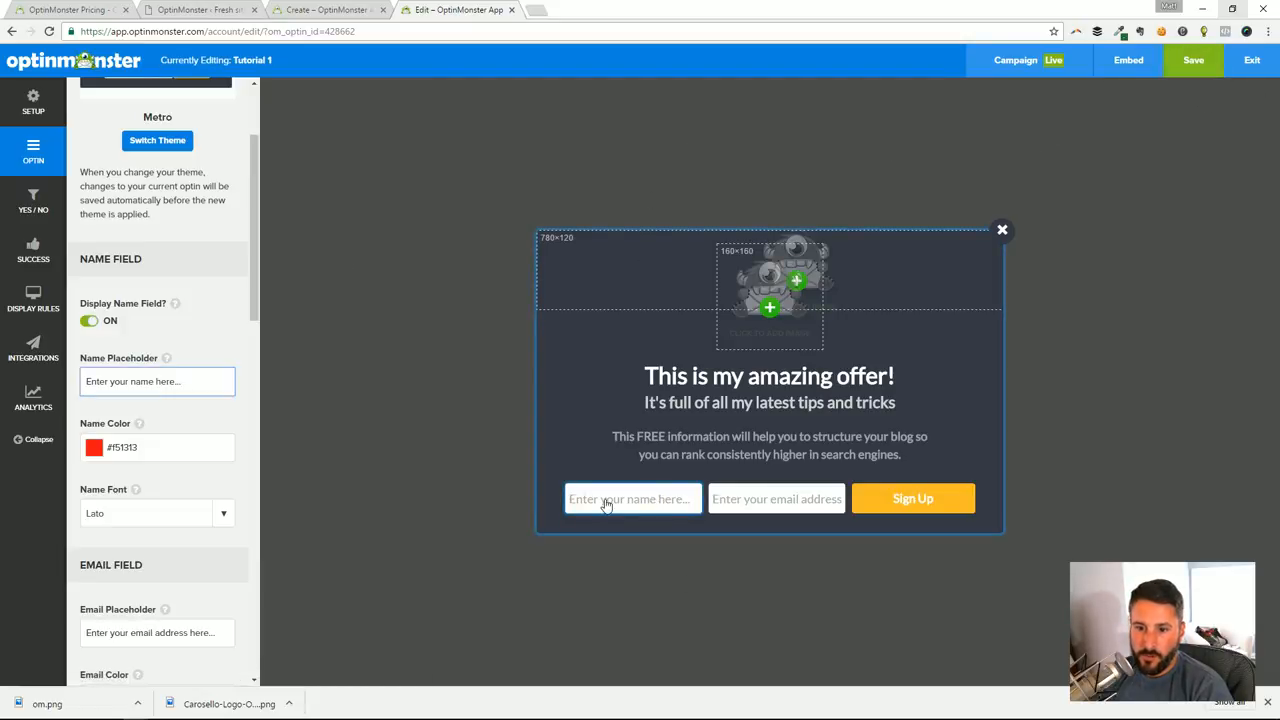
type("dfd")
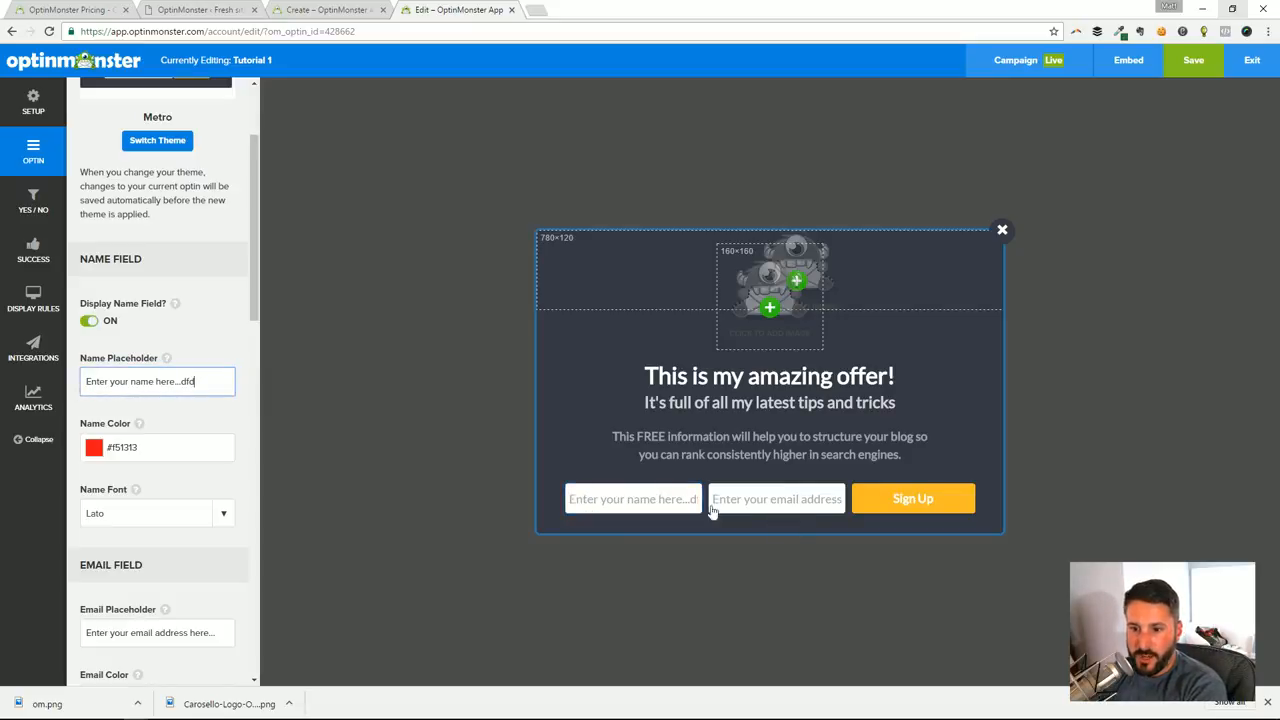
left_click_drag(196, 381, 173, 381)
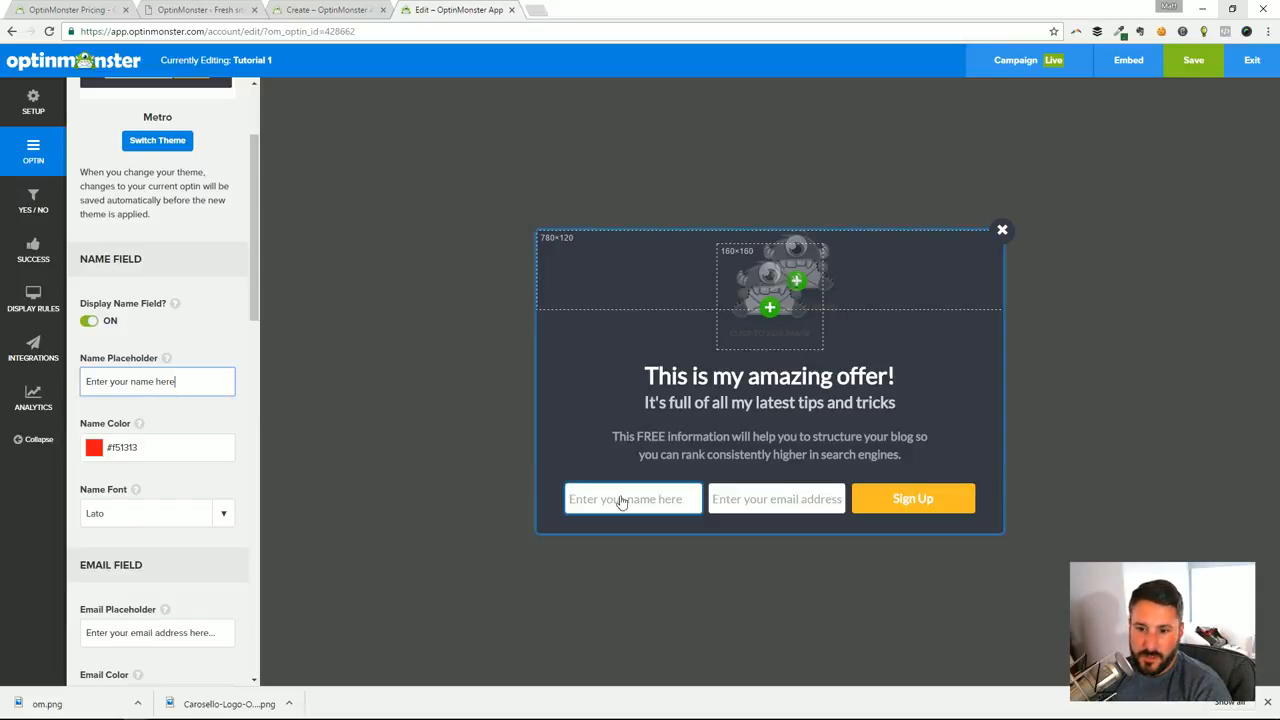
Look through the fonts offered for the name field and keep Lato
scroll(147, 404, "down", 1)
scroll(130, 390, "down", 3)
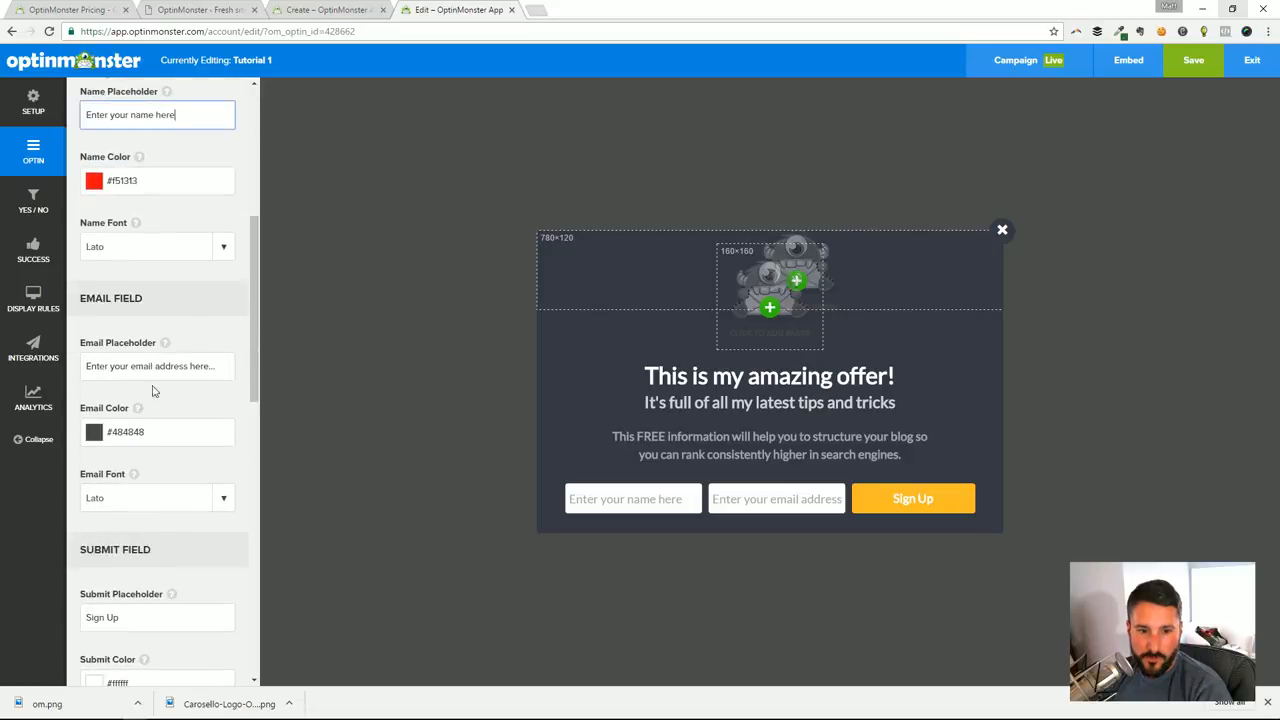
left_click(178, 247)
scroll(184, 362, "up", 1)
mouse_move(229, 317)
left_mouse_down()
mouse_move(216, 363)
mouse_move(224, 327)
left_mouse_up()
left_click(247, 290)
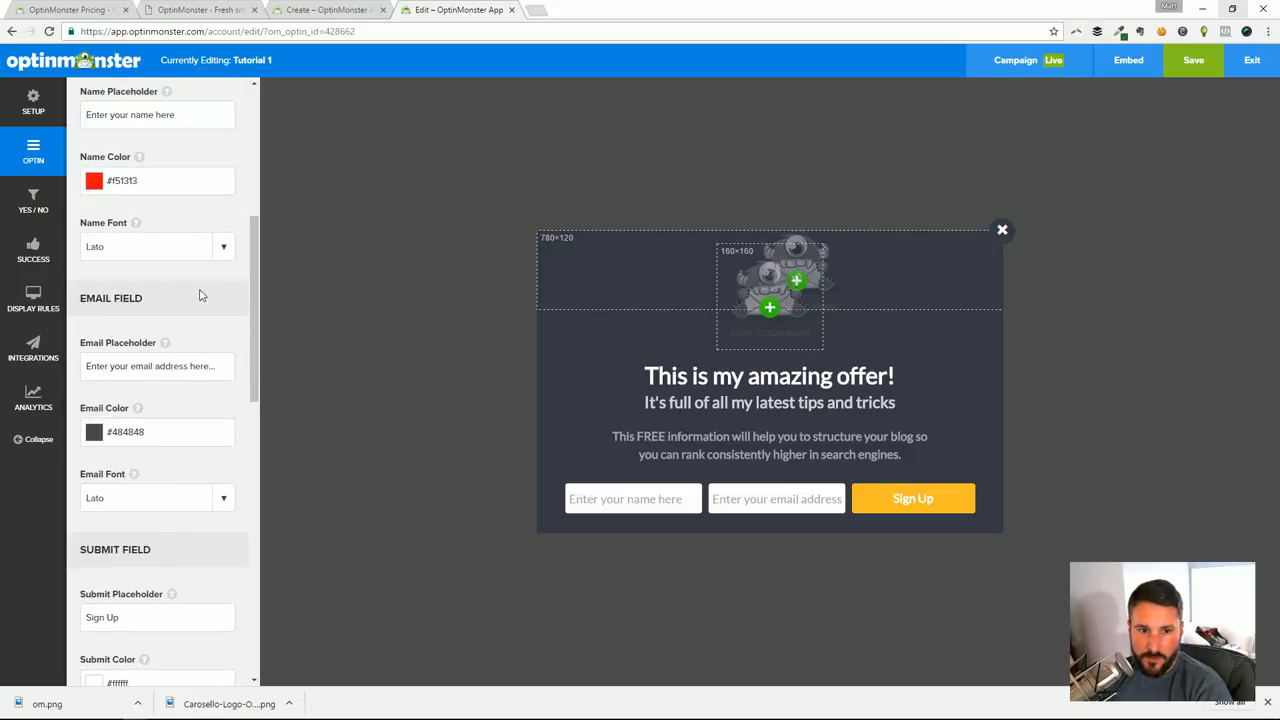
Review the optin's email, submit, privacy statement and design settings, down to Custom CSS
scroll(238, 456, "down", 3)
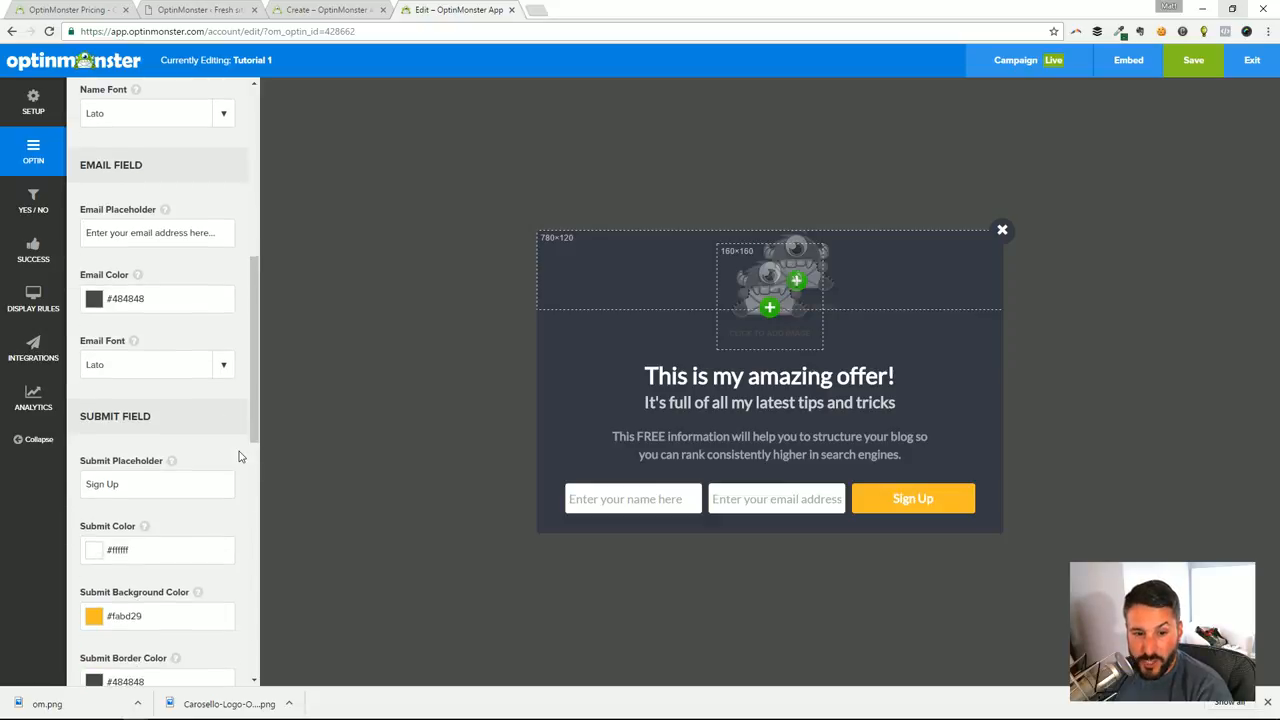
scroll(176, 482, "down", 2)
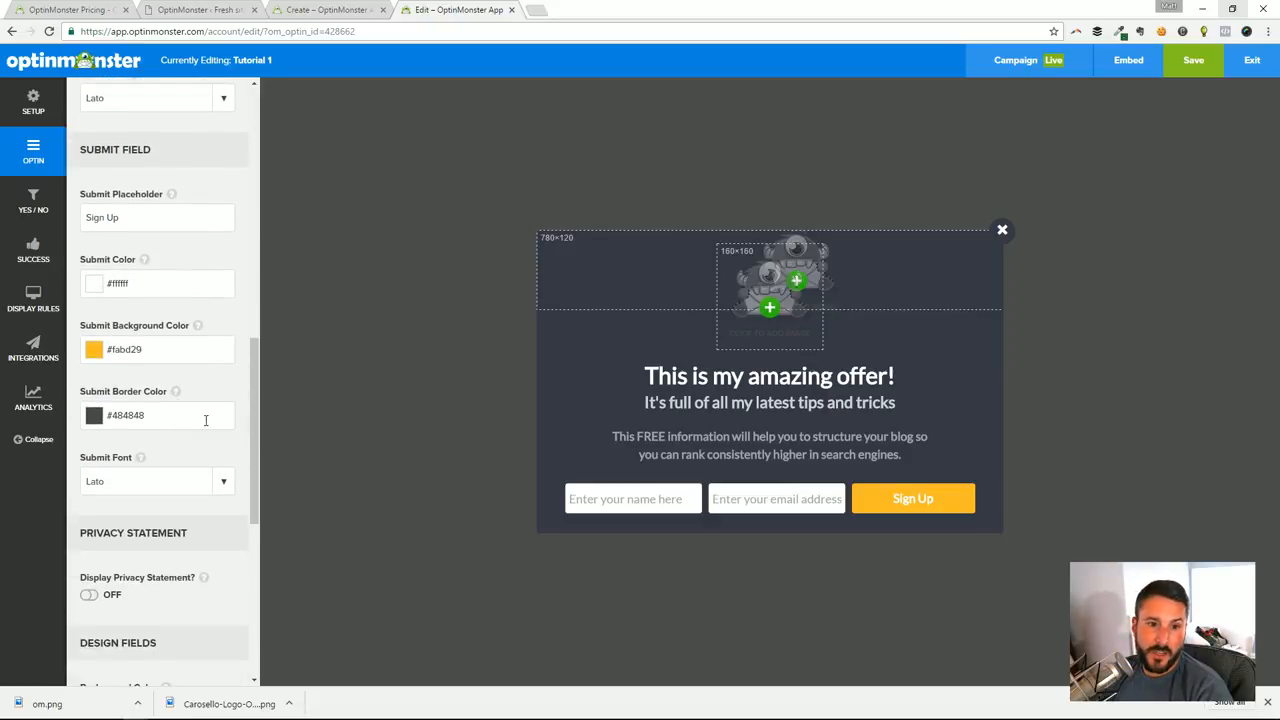
scroll(180, 415, "up", 1)
scroll(182, 418, "down", 1)
scroll(182, 418, "down", 3)
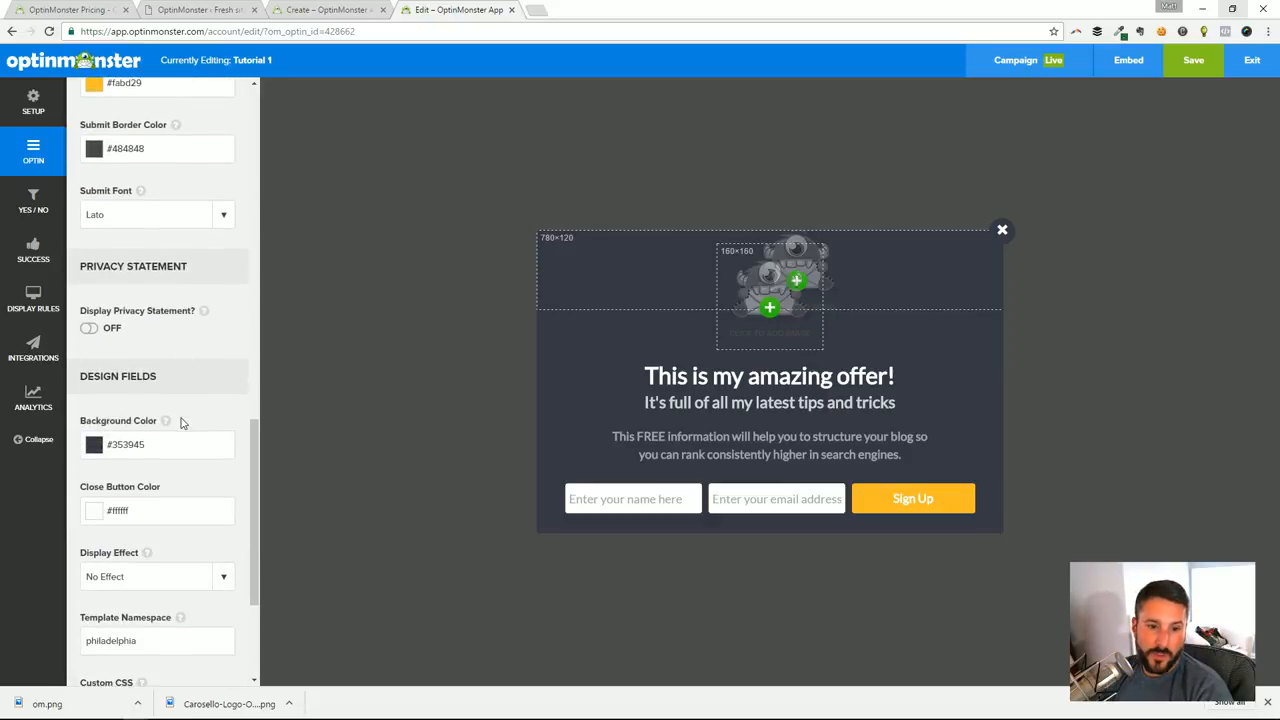
scroll(200, 492, "down", 2)
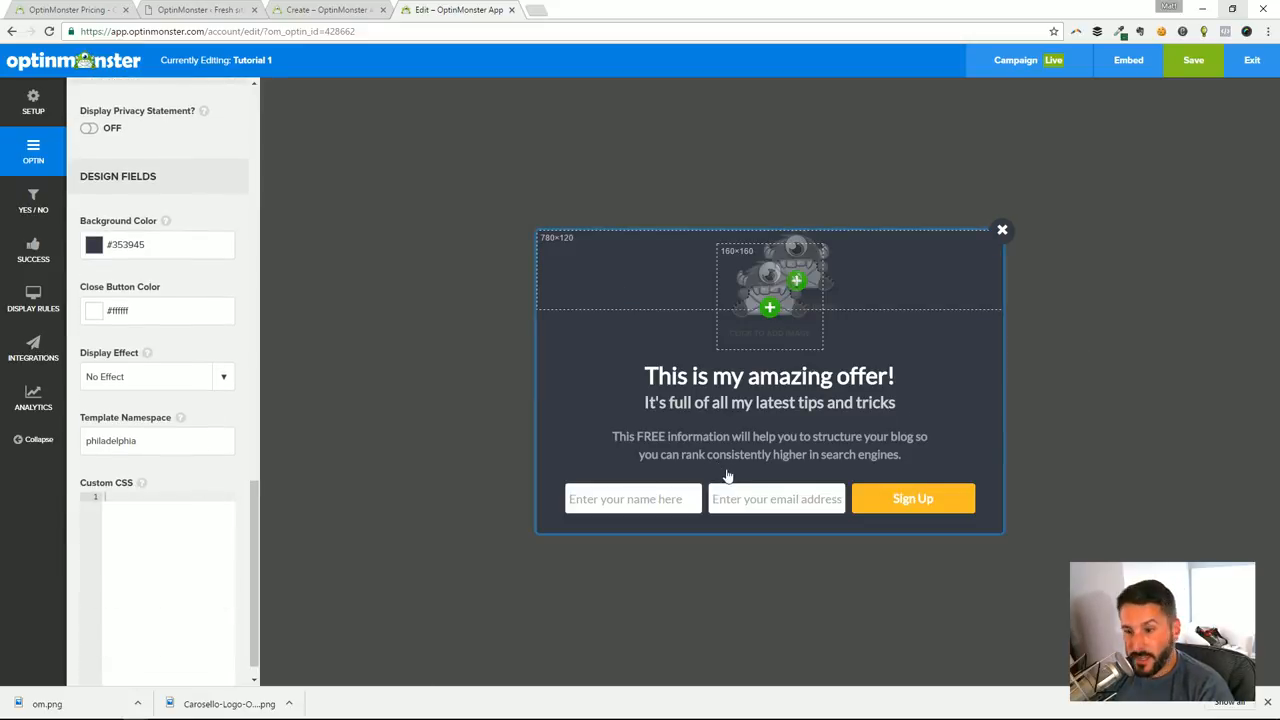
Set the Sign Up button's Submit Background Color to purple #6428fa
left_click(885, 498)
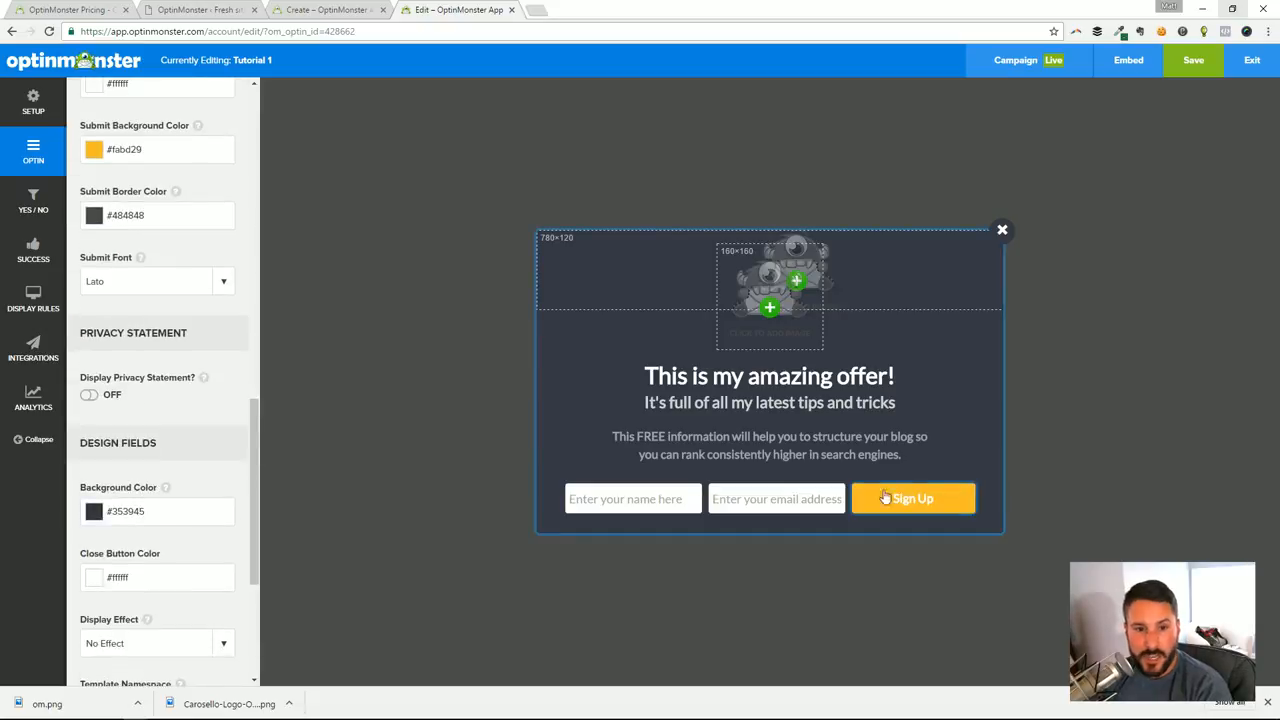
scroll(128, 438, "up", 4)
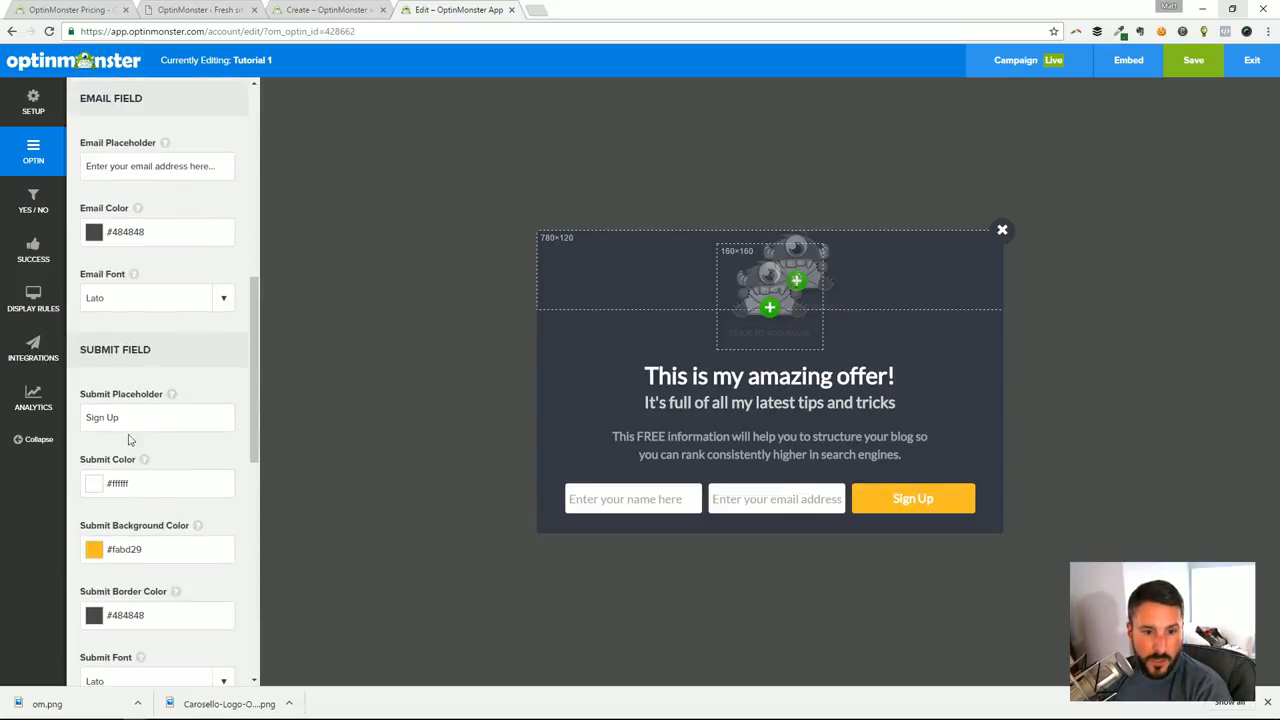
scroll(126, 534, "down", 1)
left_click(95, 483)
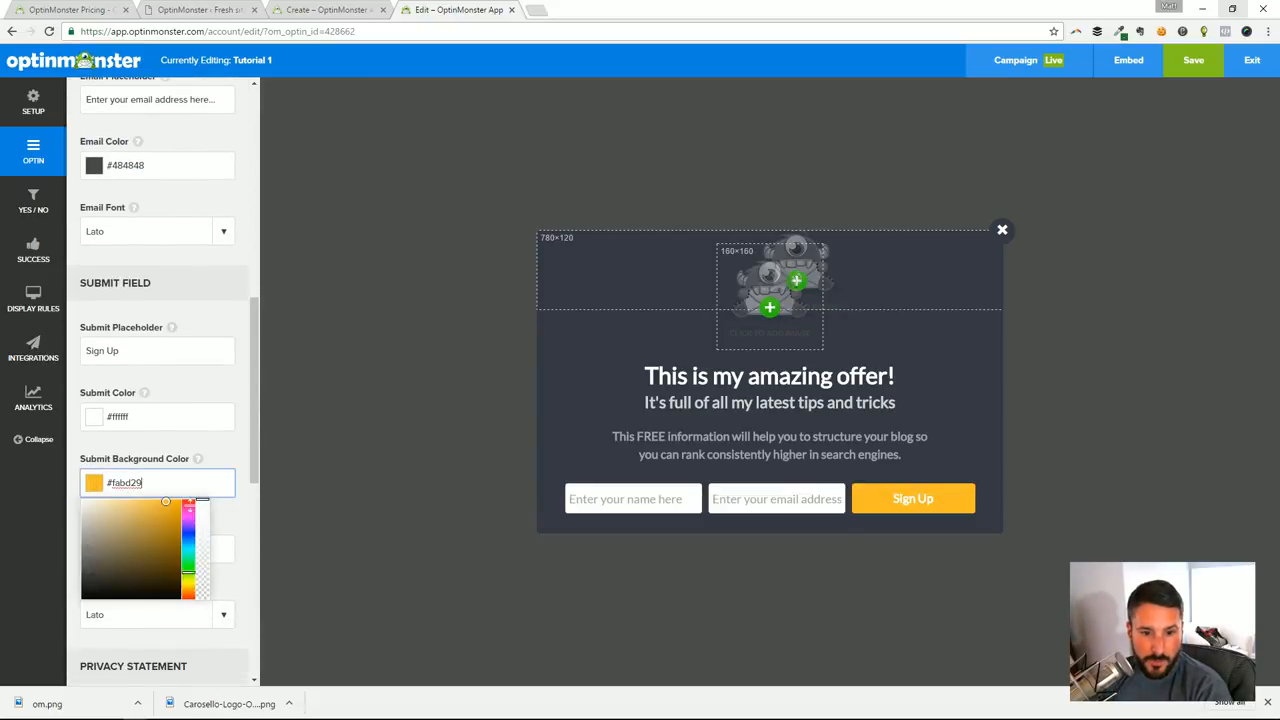
left_click(188, 499)
left_click_drag(188, 499, 188, 527)
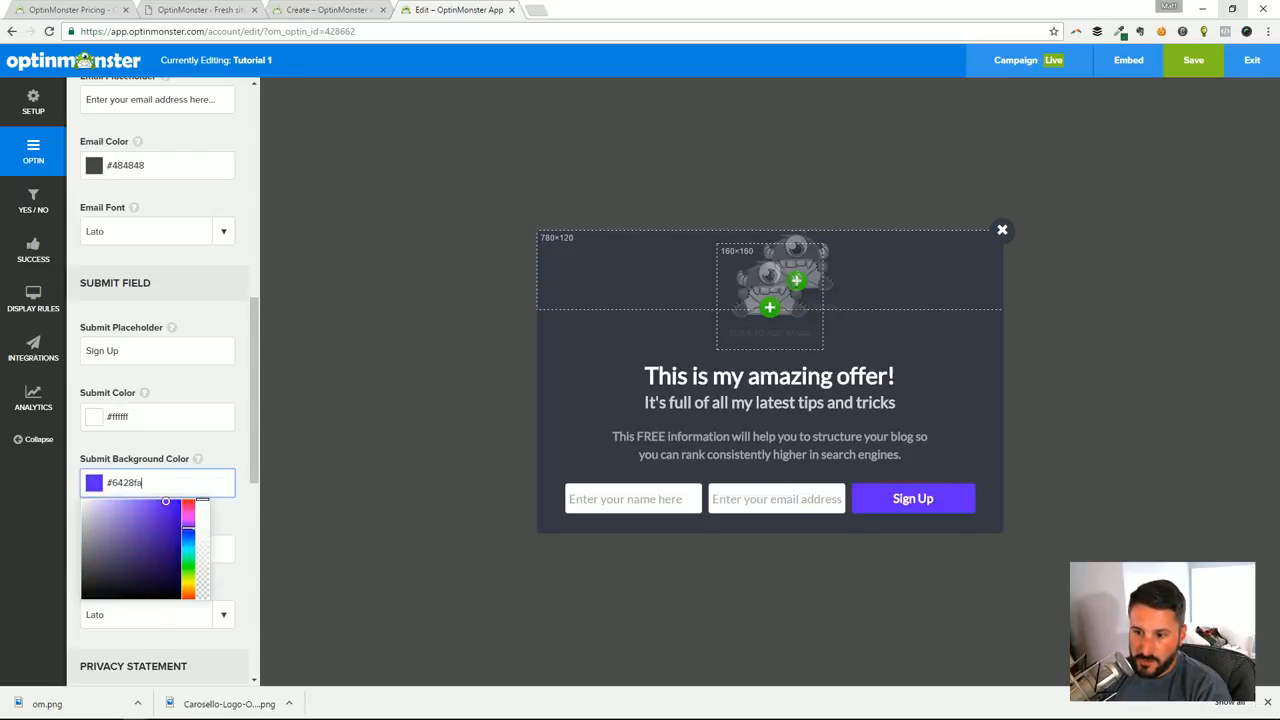
Preview the privacy statement by enabling its display and switching it back off
left_click(431, 421)
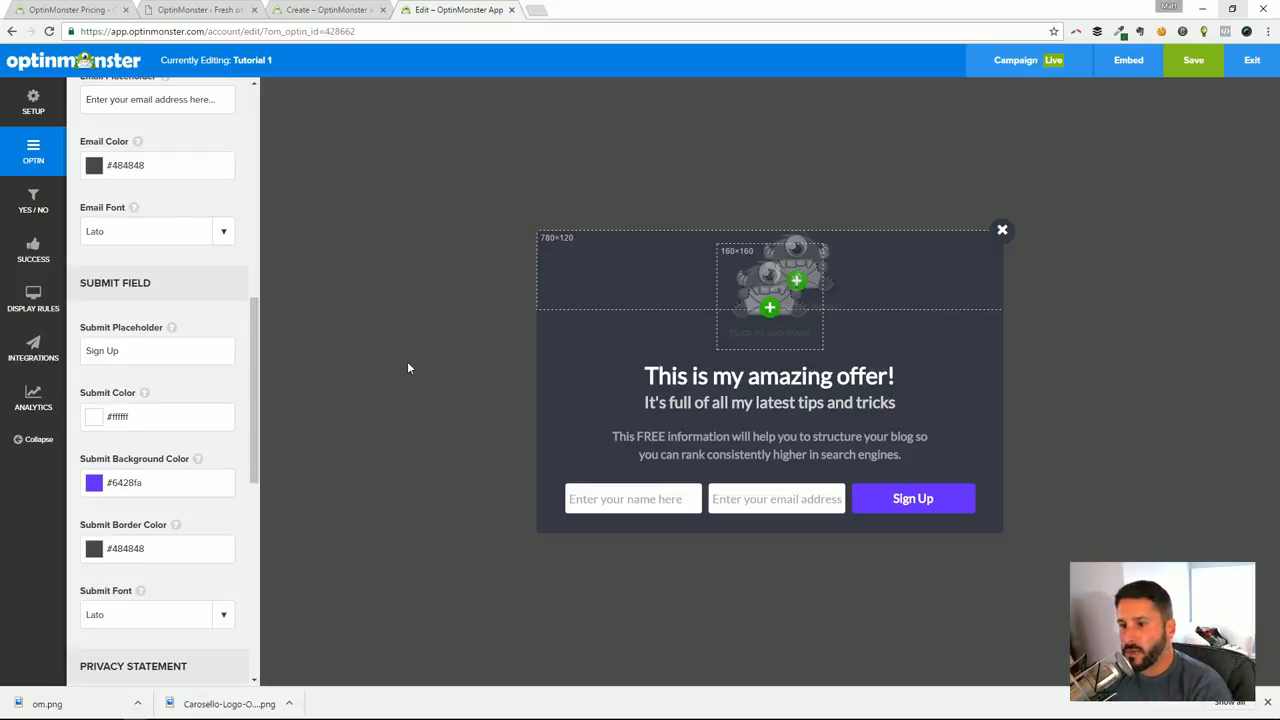
left_click_drag(251, 453, 257, 574)
left_click(90, 305)
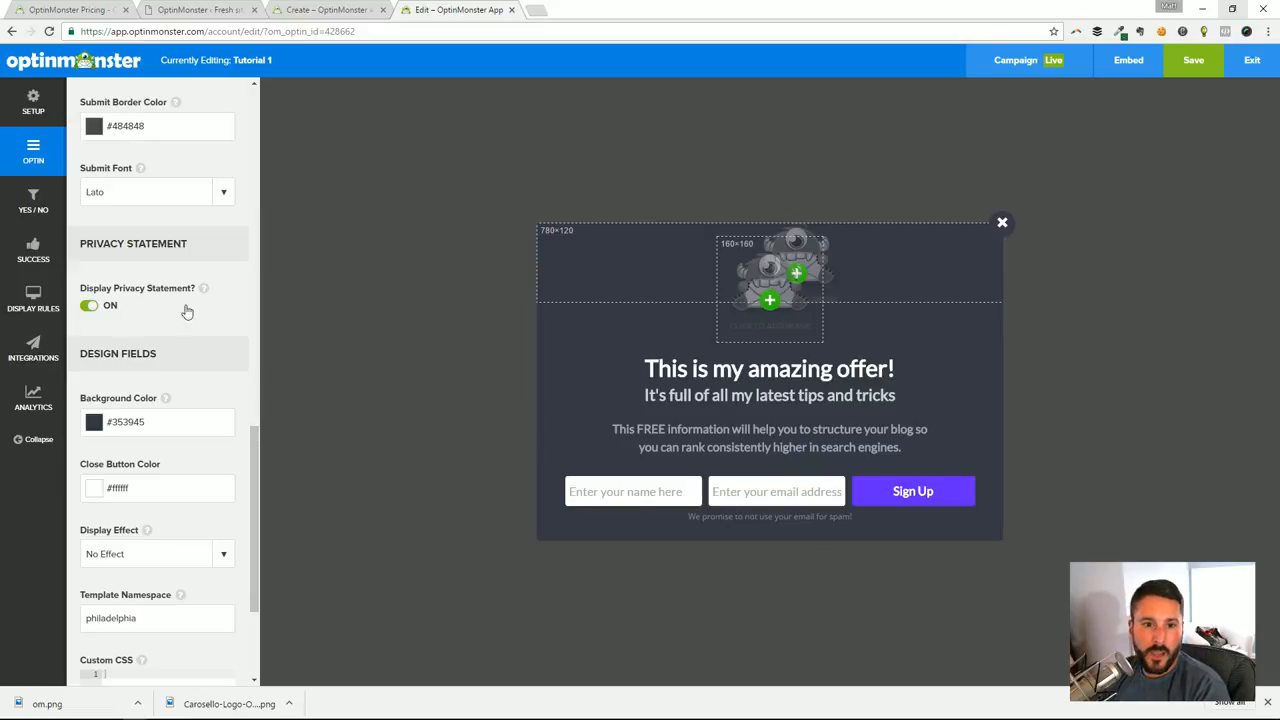
left_click(90, 306)
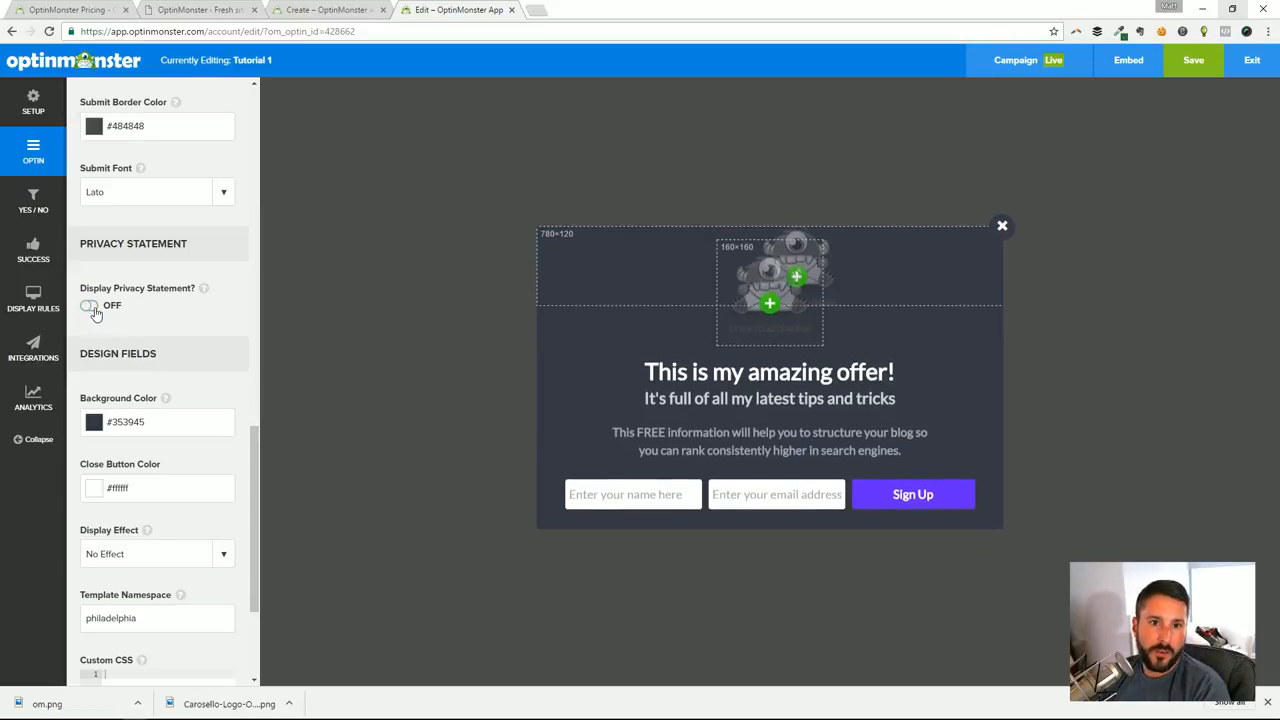
Review the close button color and the Custom CSS editor in the design fields, and dismiss the browser's downloads bar
scroll(168, 440, "down", 2)
left_click(154, 358)
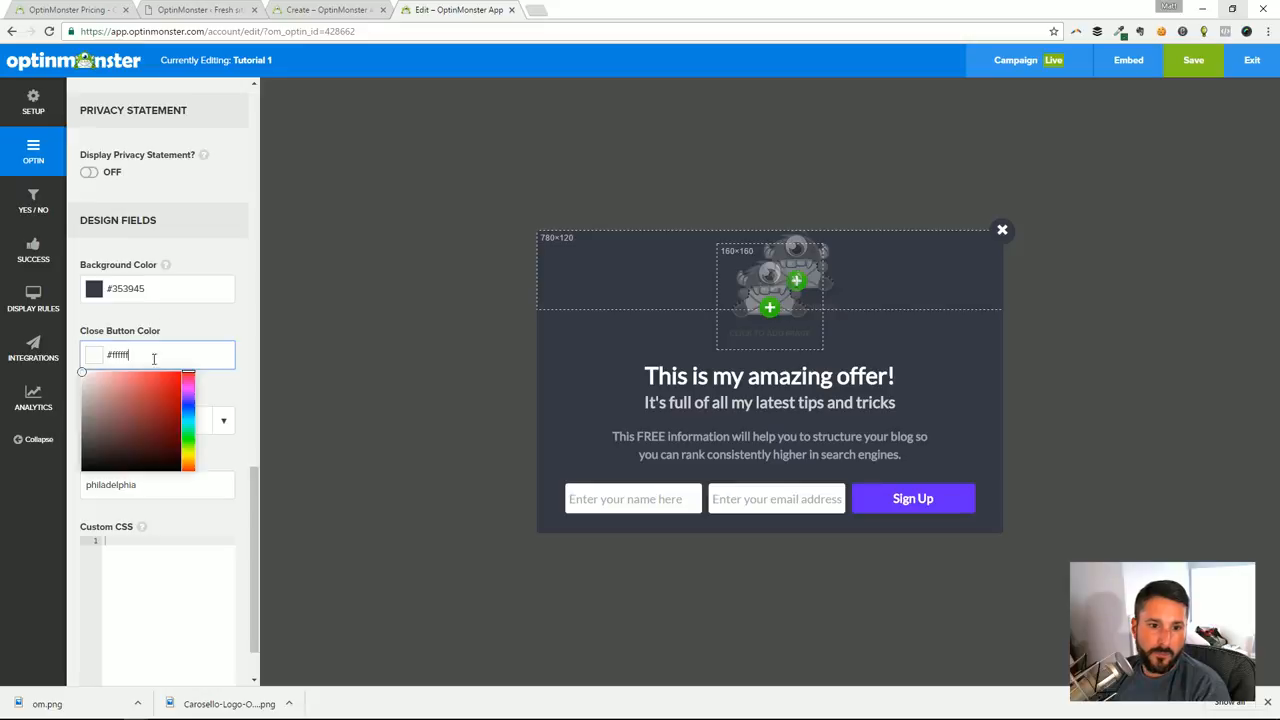
left_click(203, 312)
left_click(191, 542)
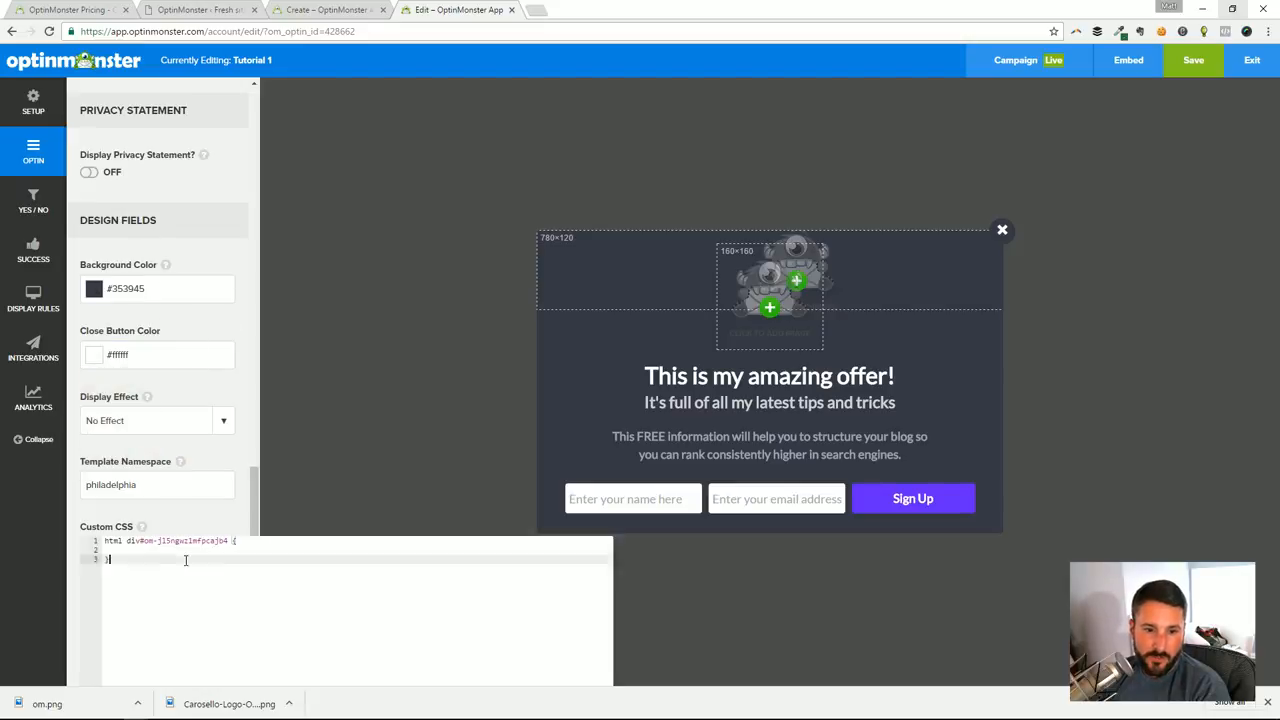
left_click(181, 534)
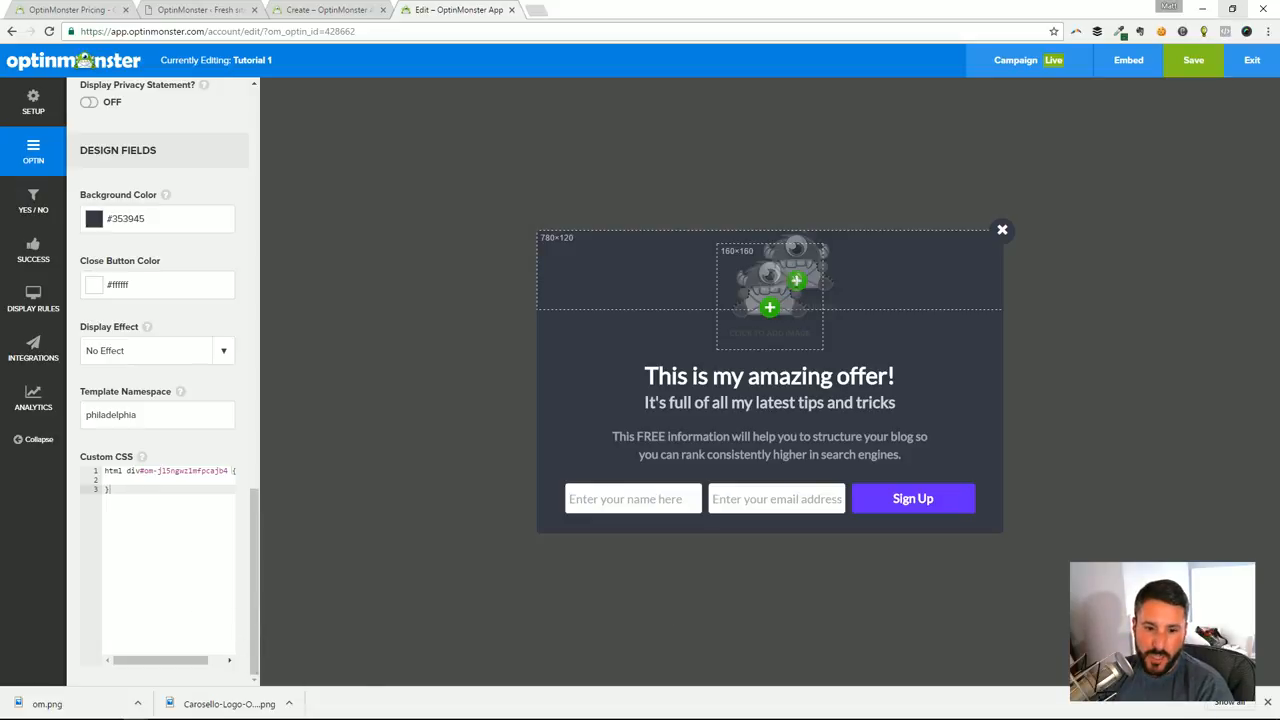
left_click(1268, 702)
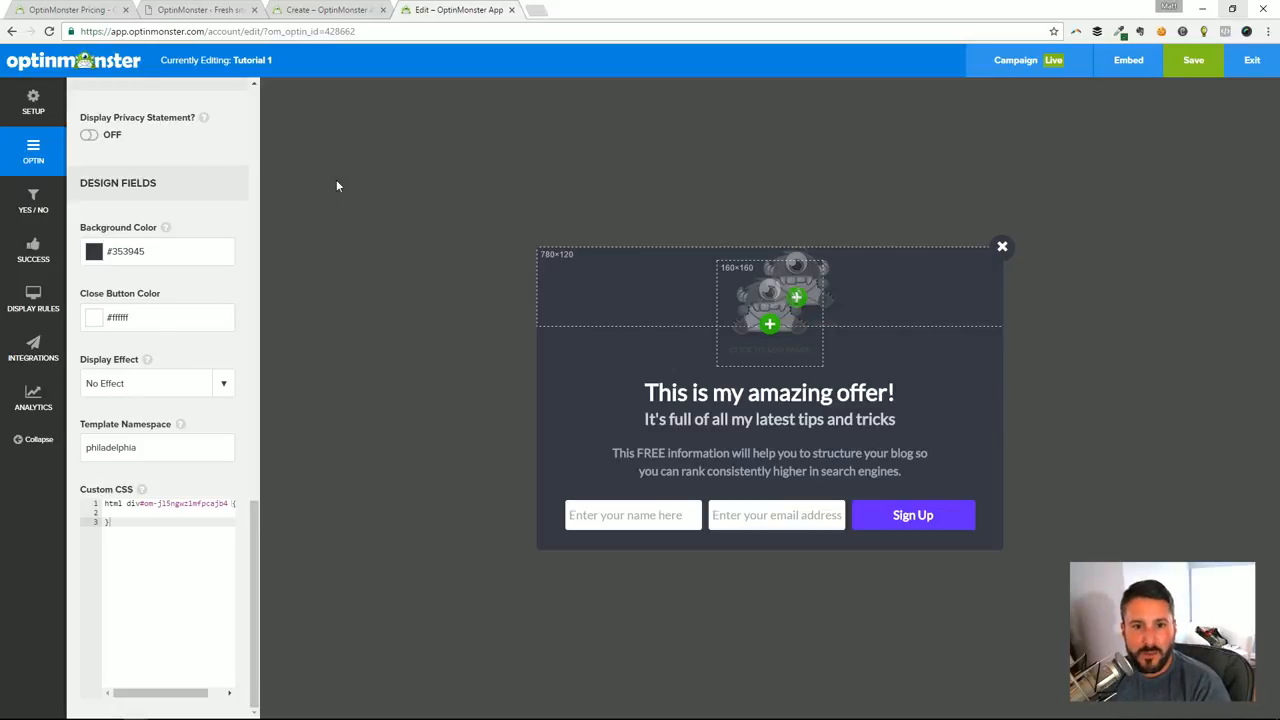
Enable the Yes / No buttons for the optin, comparing the popup with them on and off
left_click(55, 215)
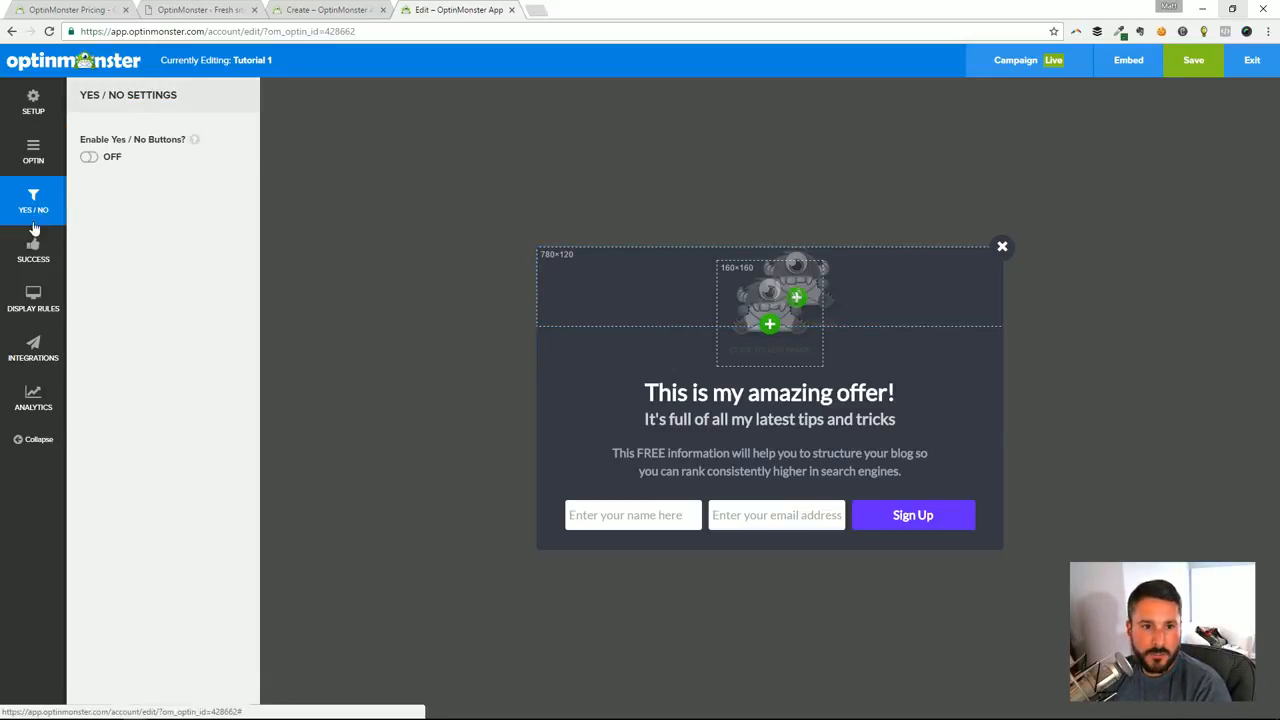
left_click(90, 158)
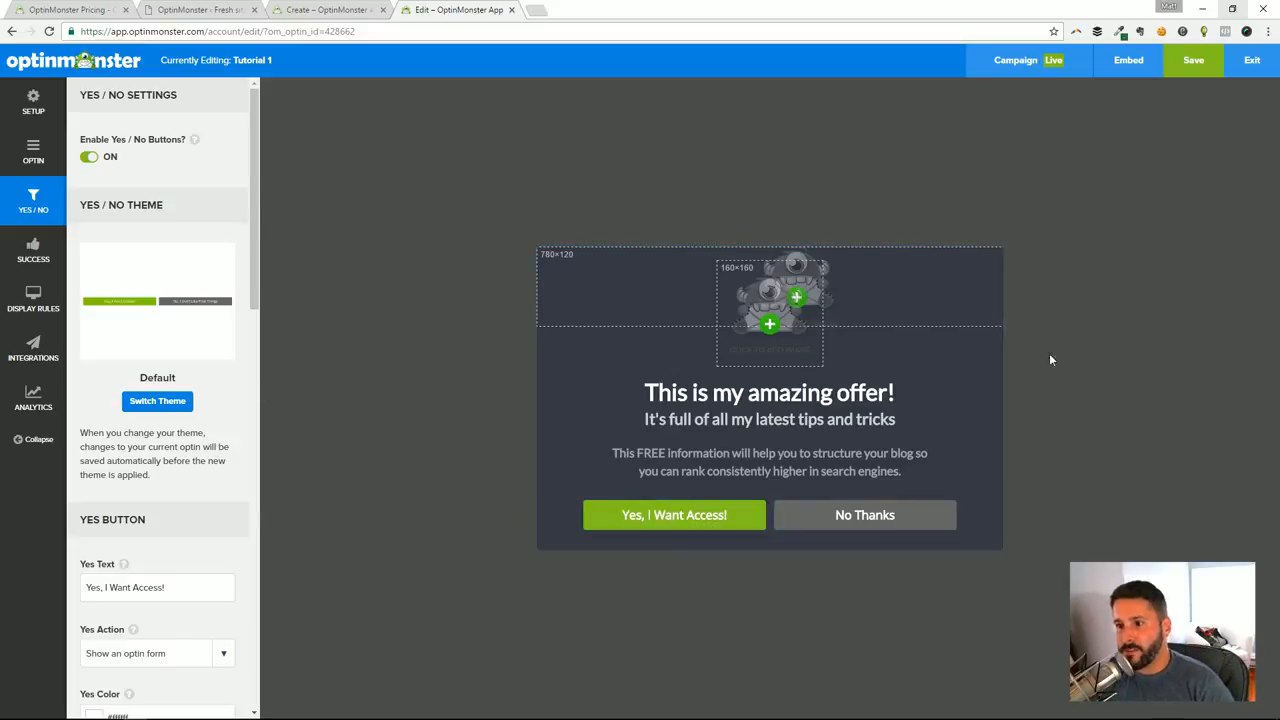
left_click(114, 158)
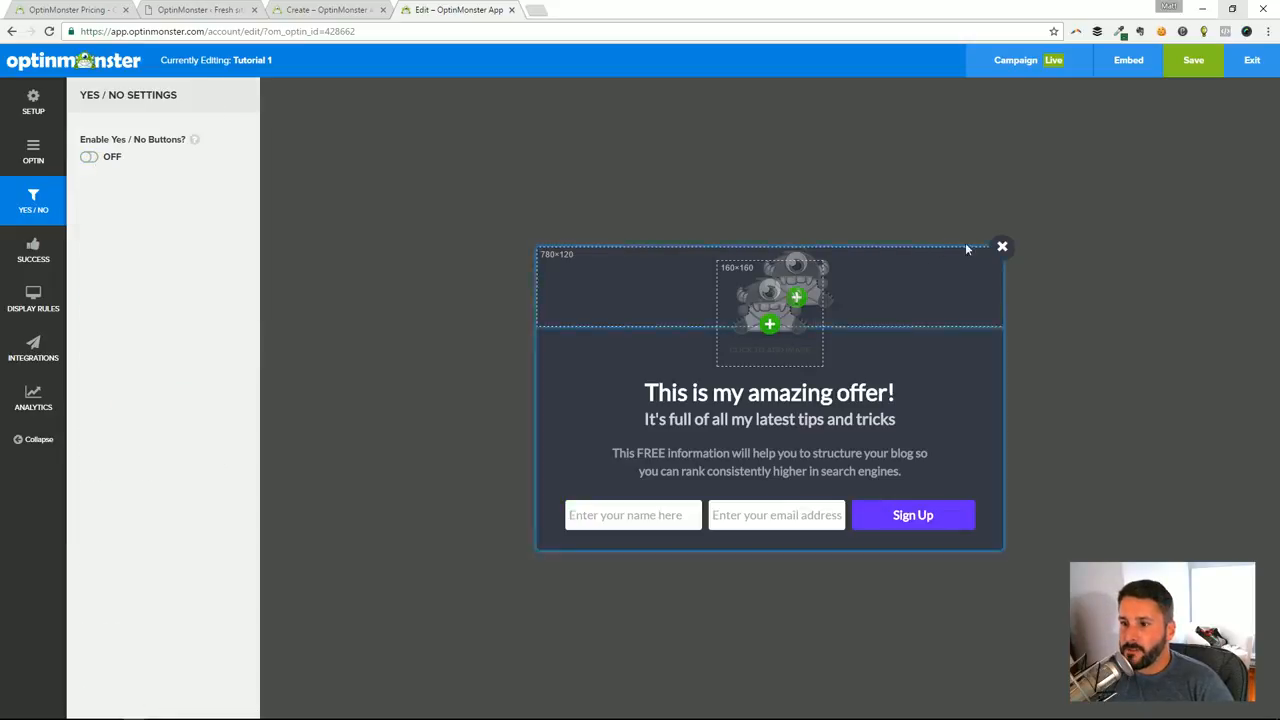
left_click(91, 160)
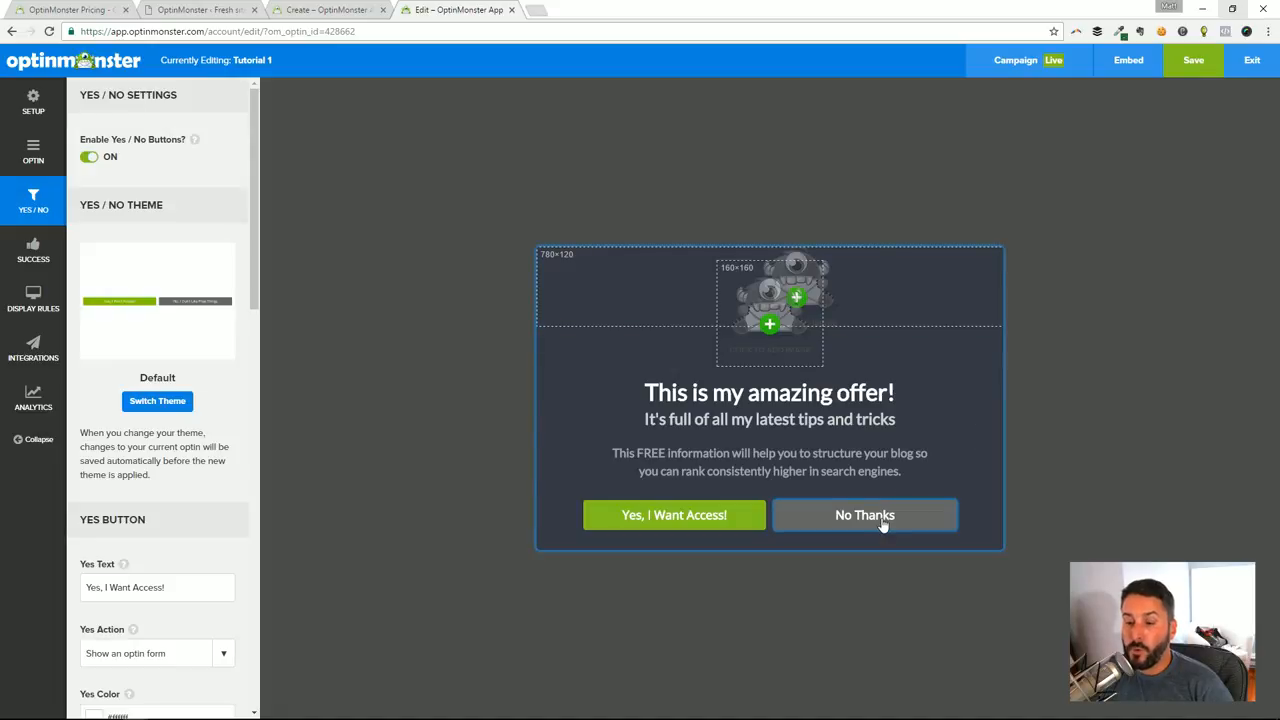
Try the Camber theme for the Yes / No view and switch back to the Default theme
left_click(158, 401)
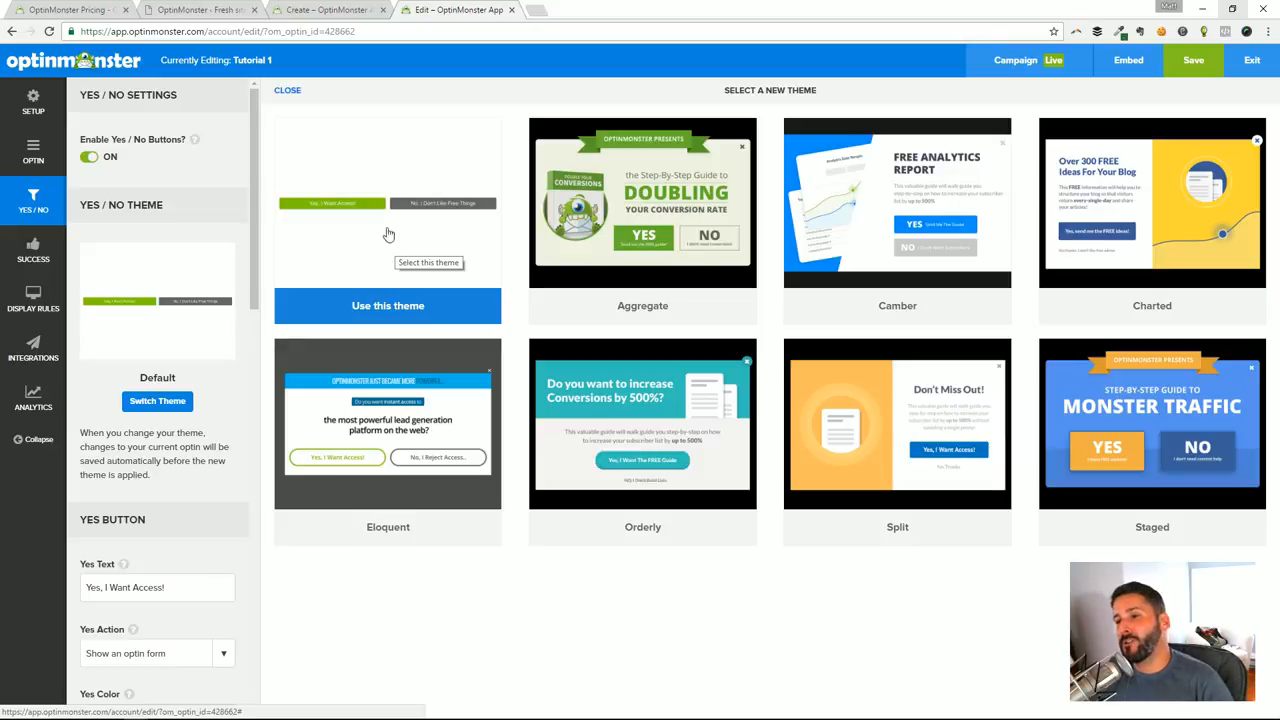
left_click(893, 310)
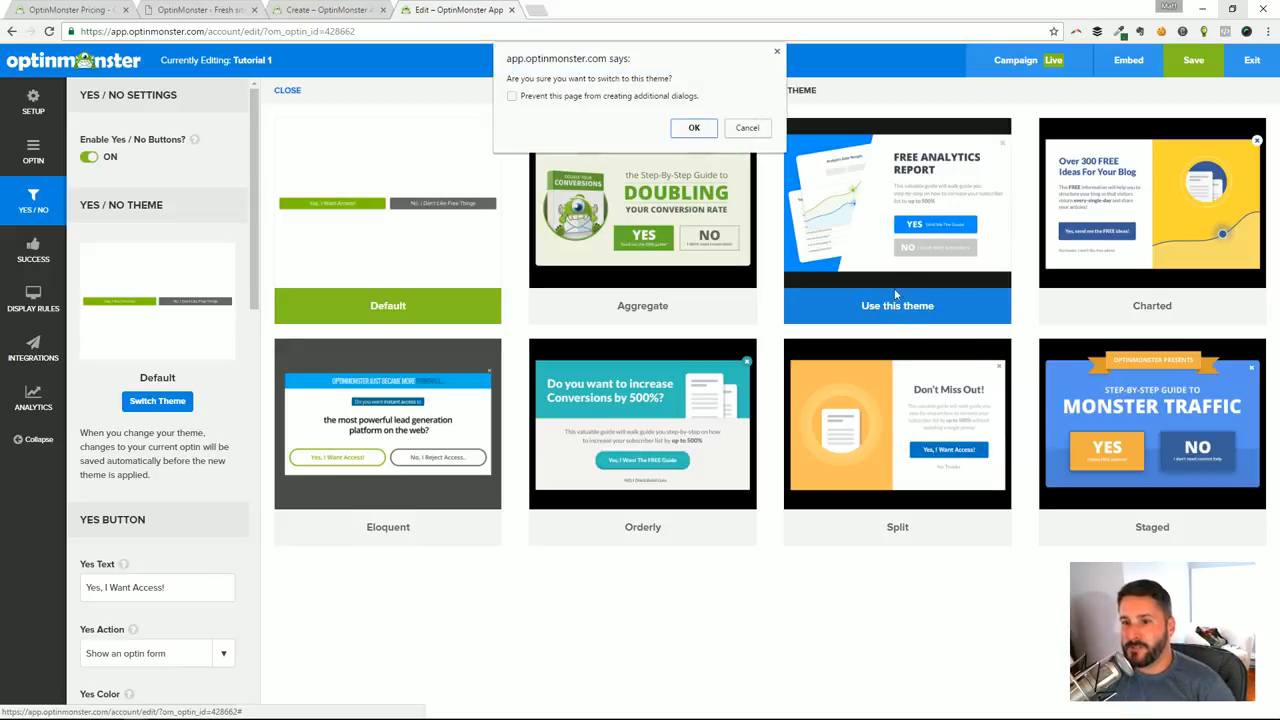
left_click(694, 129)
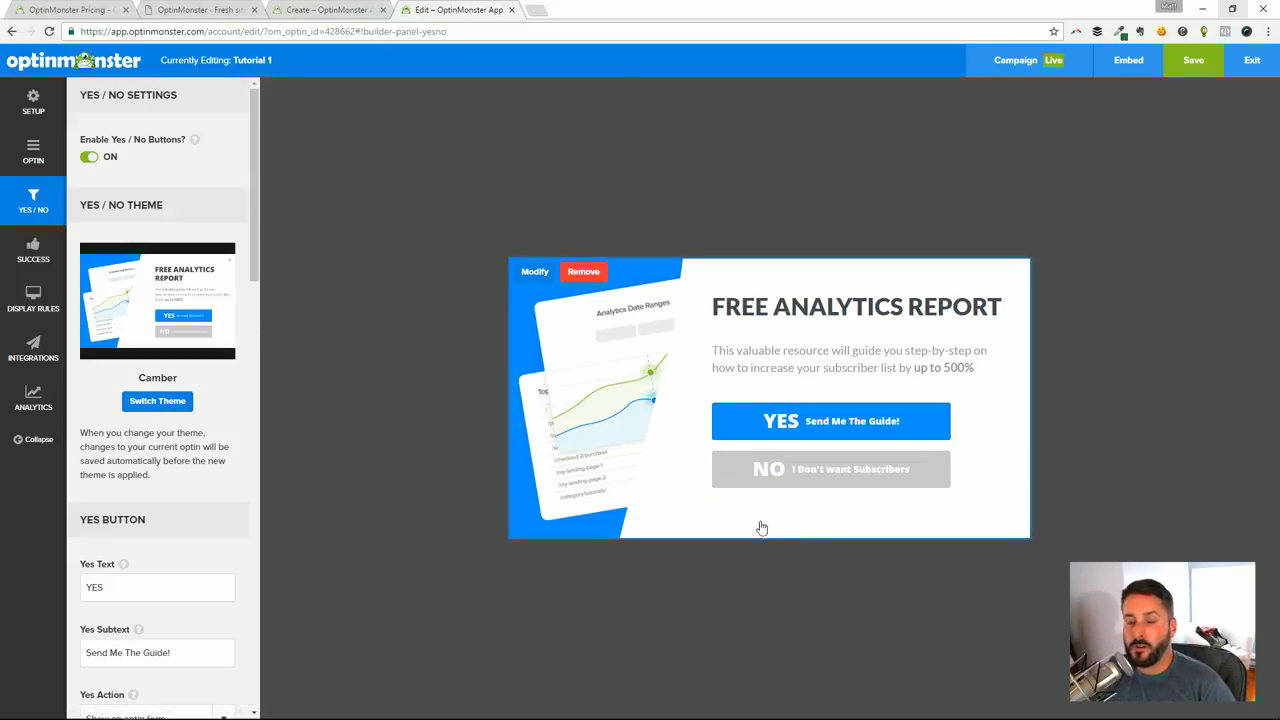
left_click(172, 405)
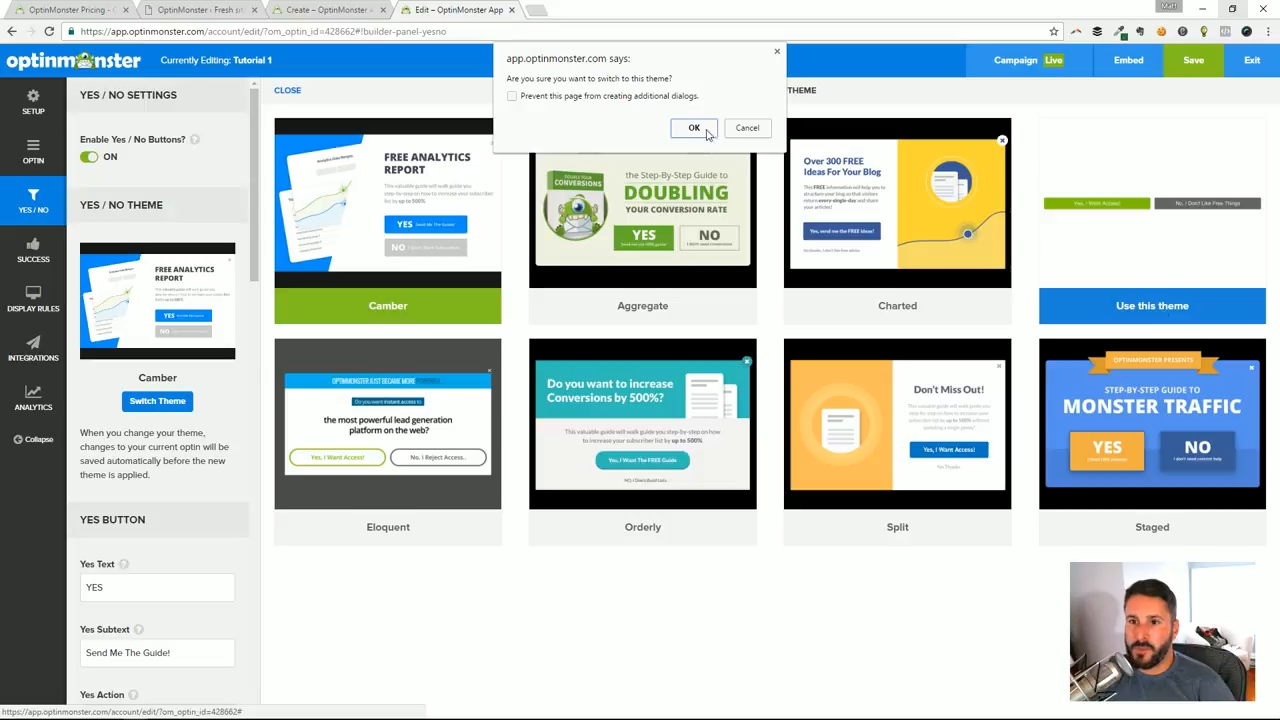
left_click(694, 128)
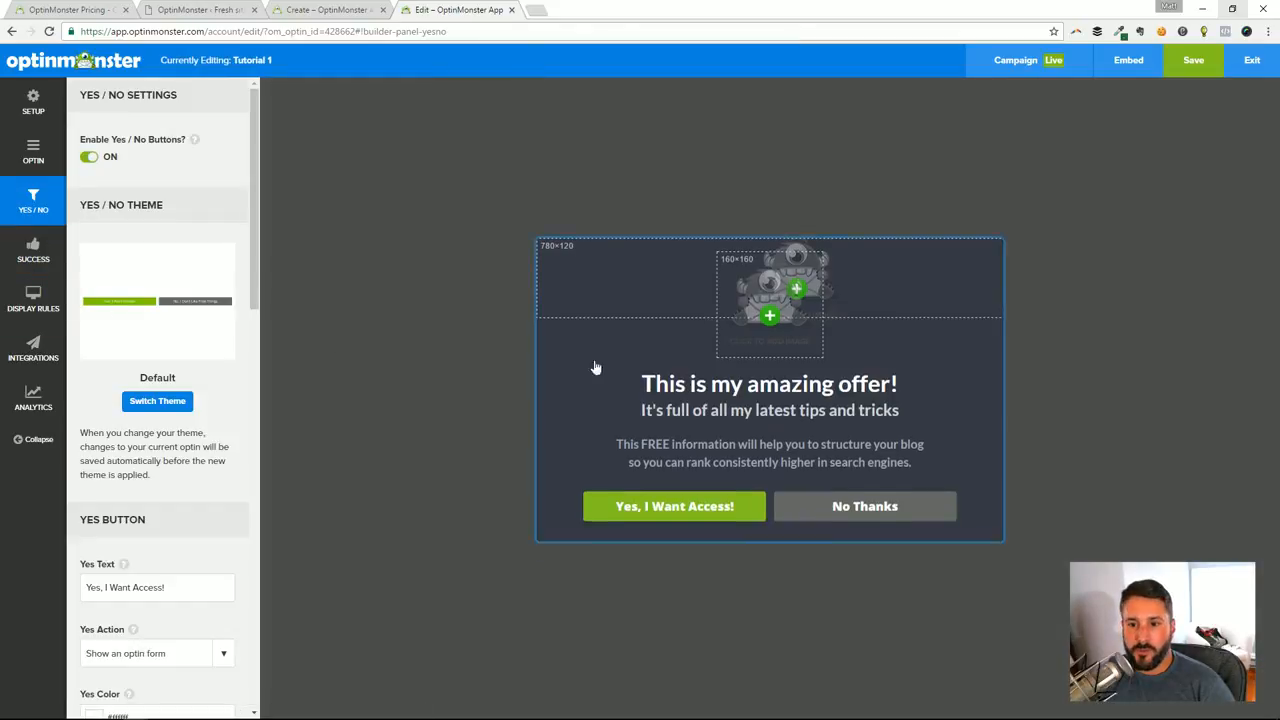
Examine the Yes button's text and its available Yes Action options without changing them
scroll(220, 384, "down", 4)
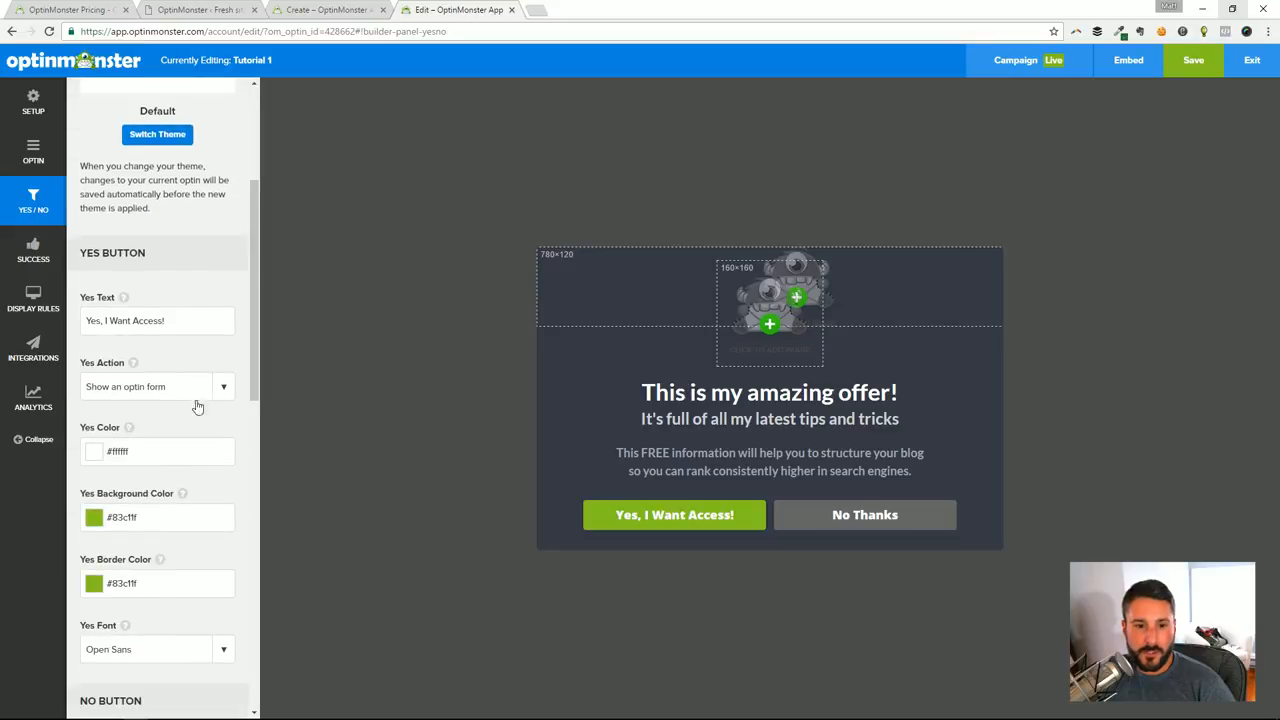
double_click(150, 327)
key("End")
triple_click(166, 322)
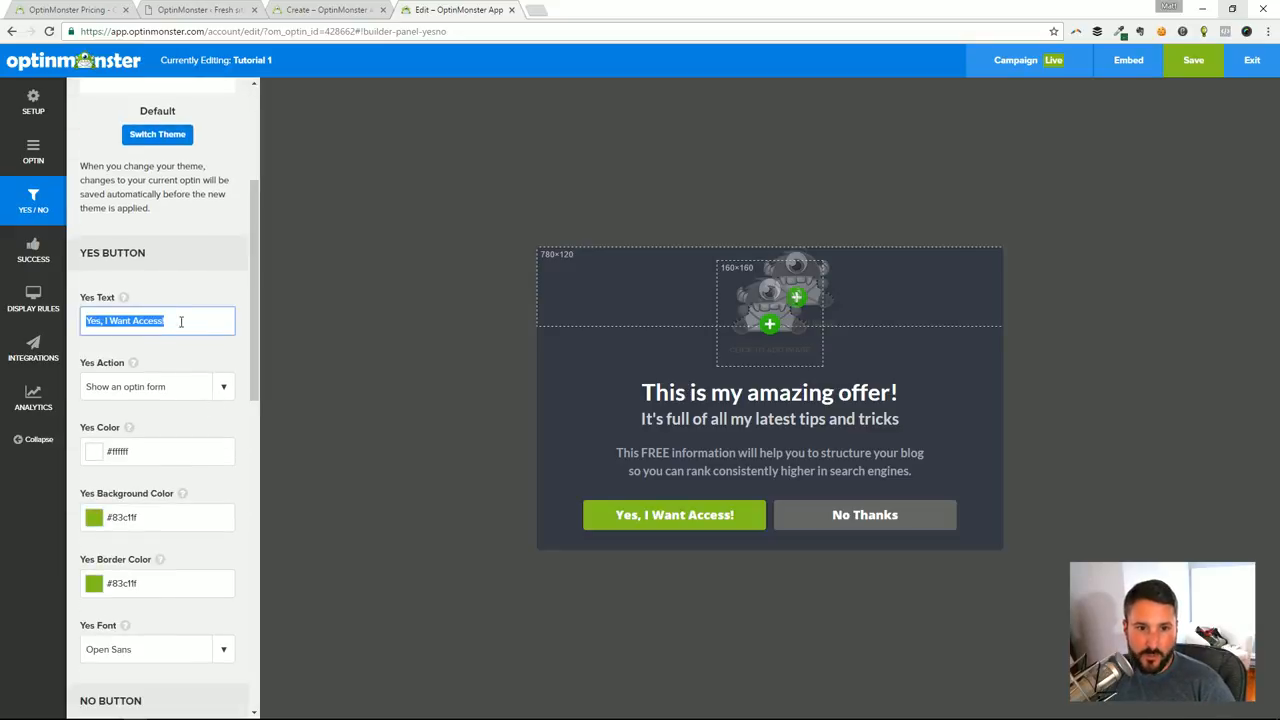
scroll(186, 357, "down", 2)
left_click(157, 255)
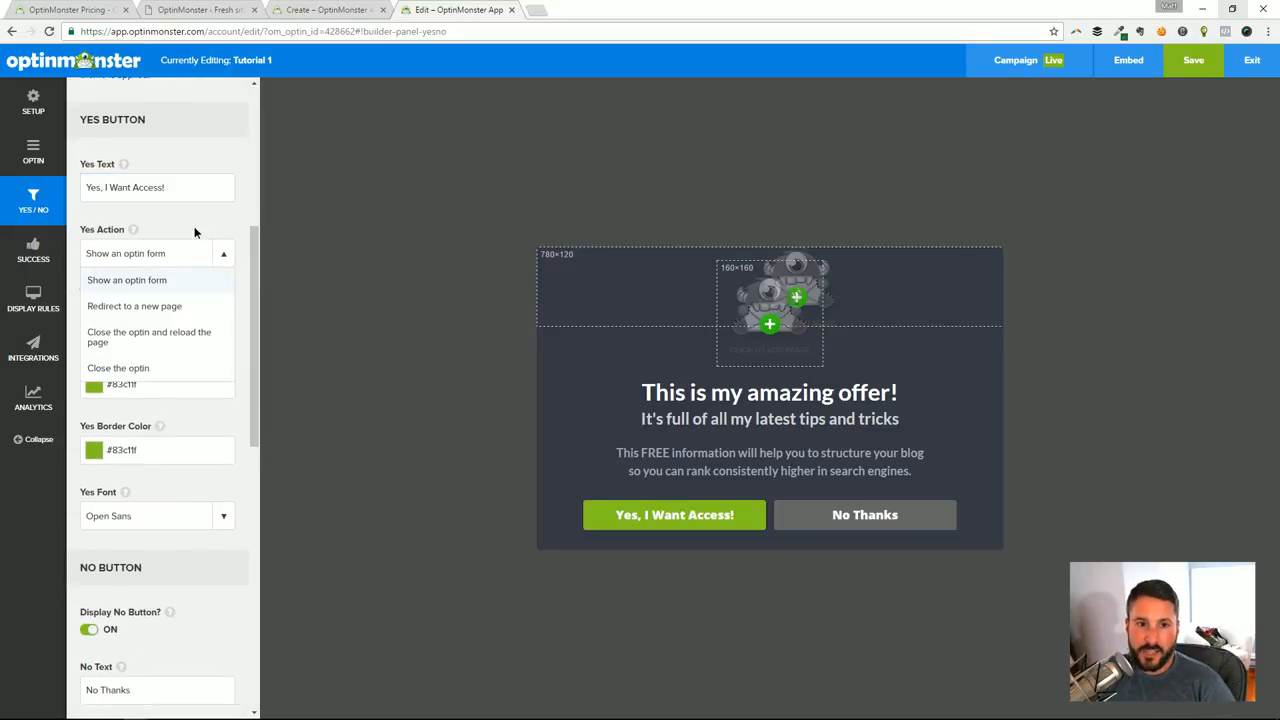
left_click(221, 229)
Disable the Yes / No buttons, glance at the Success settings, and enable the buttons again
scroll(212, 255, "up", 3)
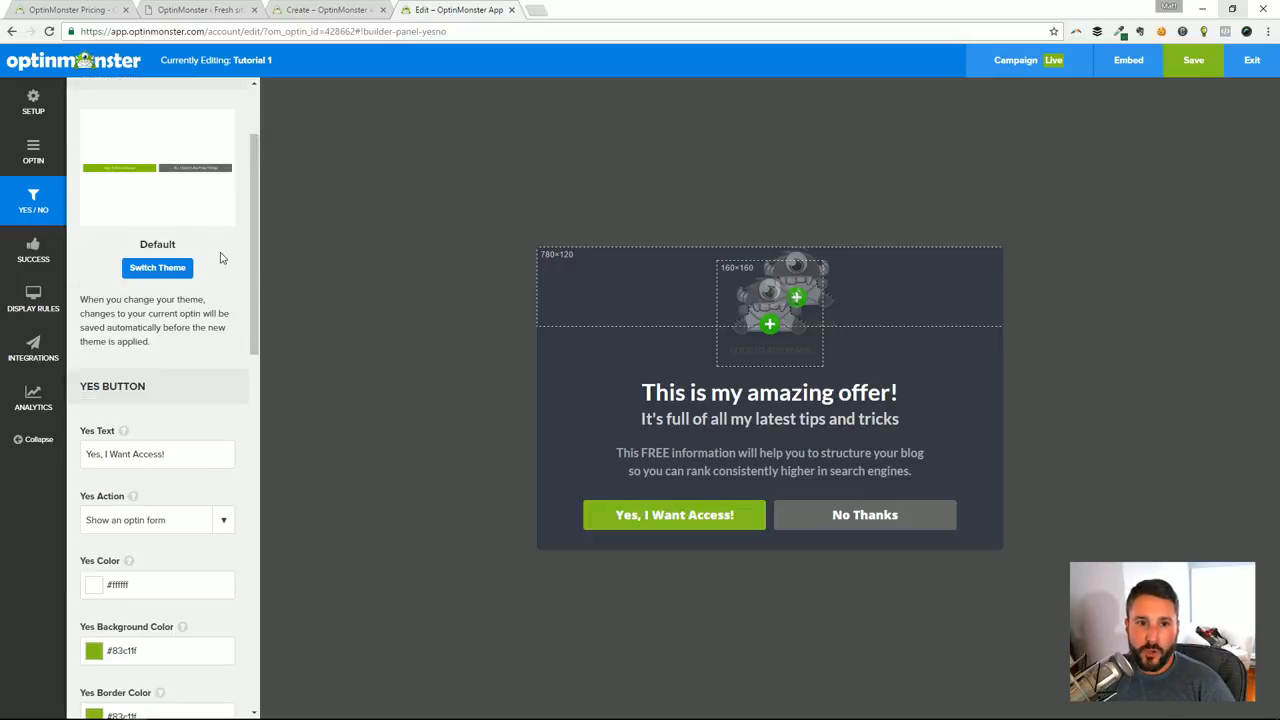
scroll(193, 310, "up", 2)
left_click(100, 160)
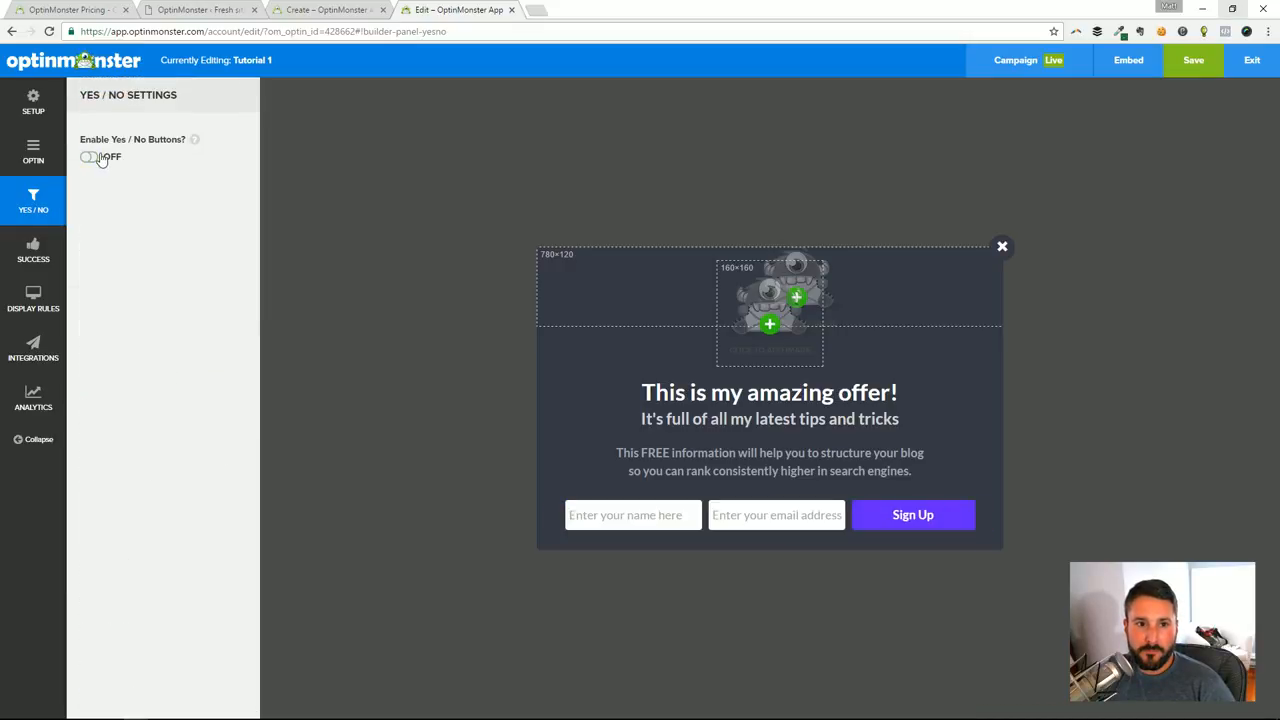
left_click(36, 247)
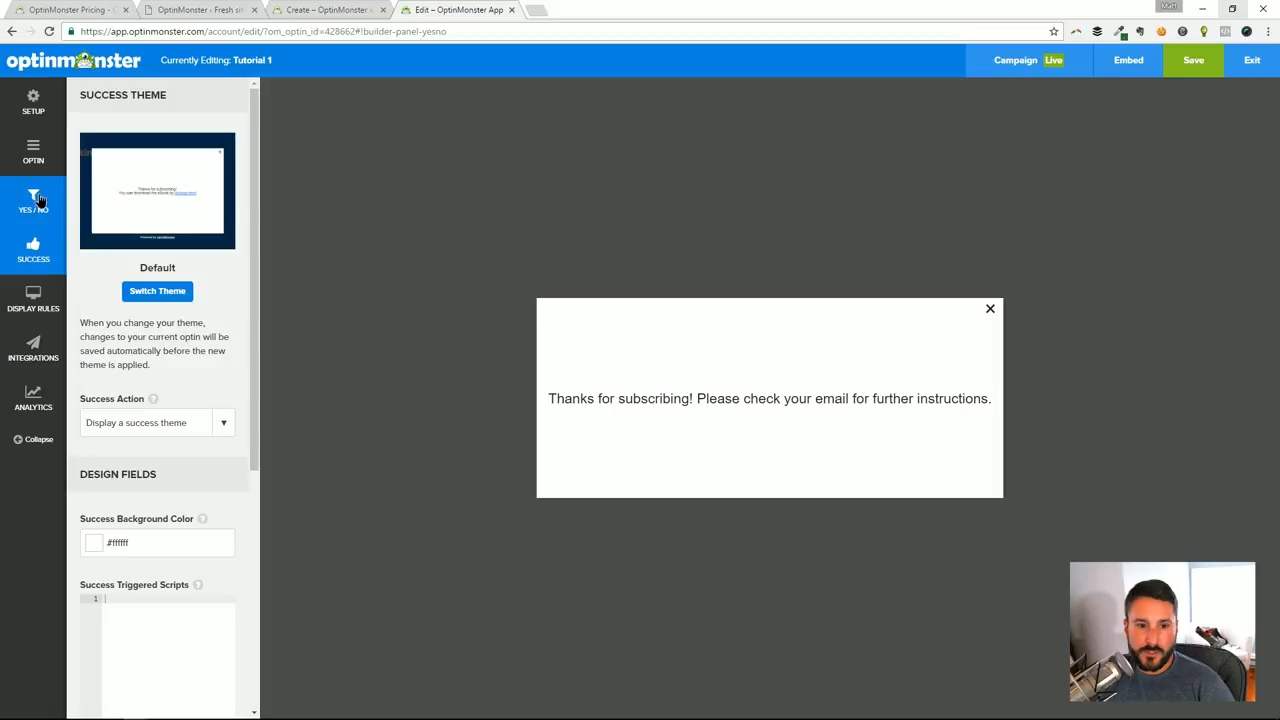
left_click(36, 200)
left_click(33, 248)
left_click(33, 200)
left_click(89, 157)
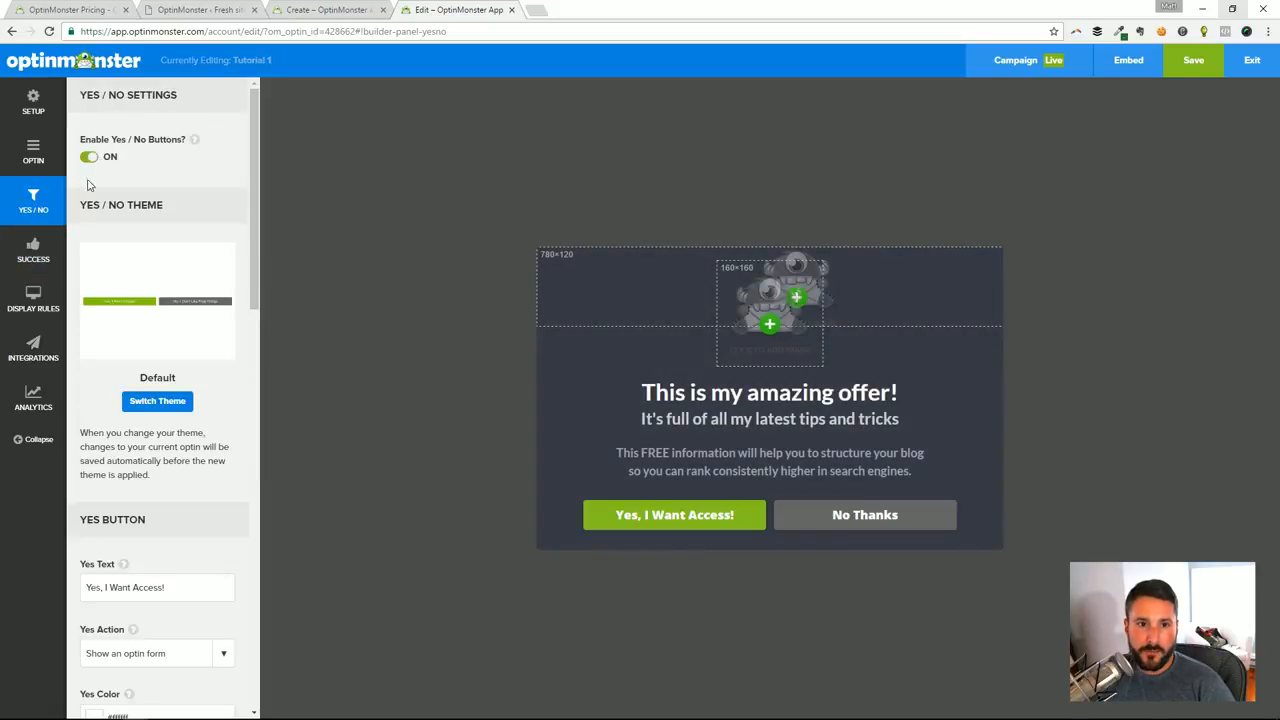
Look through the Yes Action choices and keep Show an optin form selected
scroll(194, 260, "down", 5)
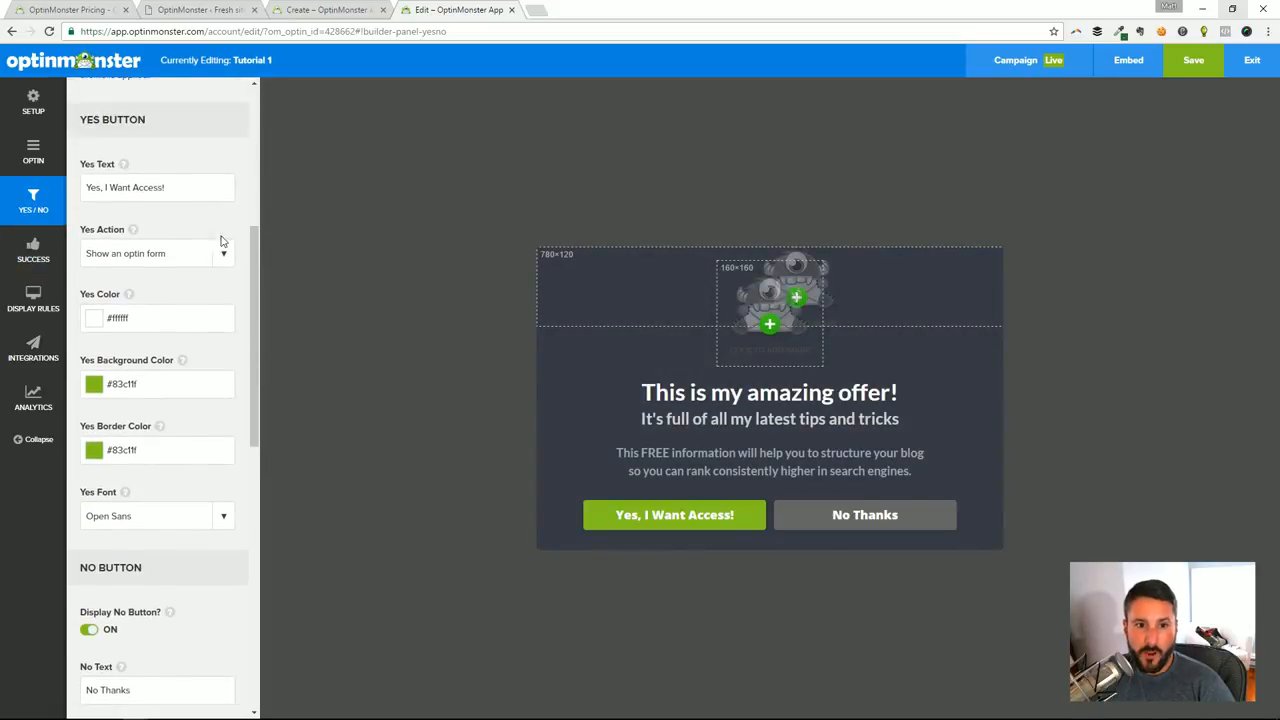
left_click(219, 258)
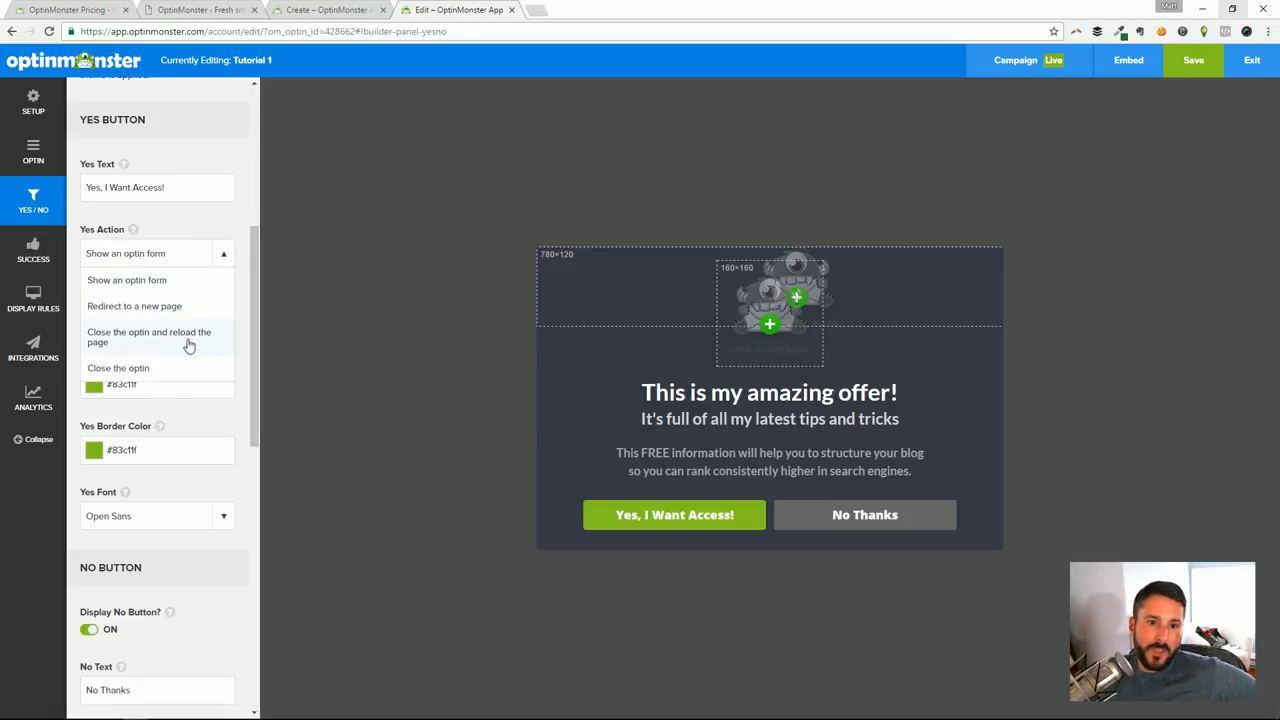
left_click(177, 283)
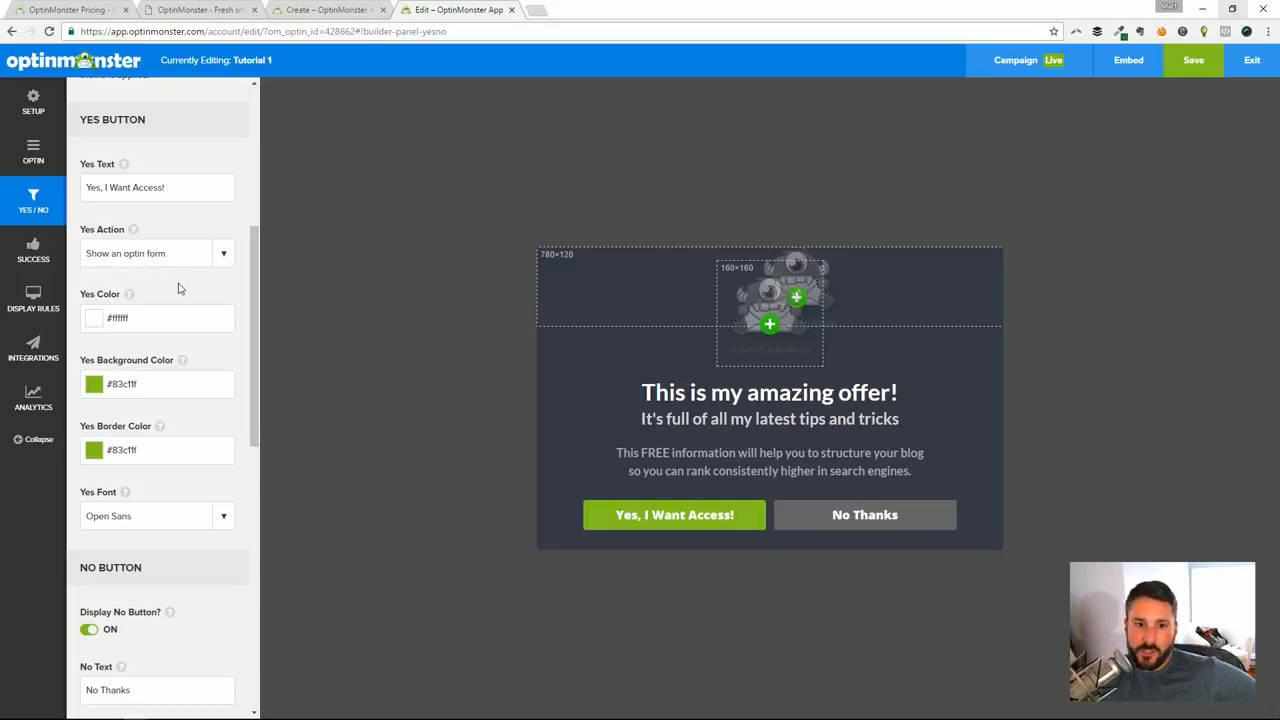
left_click(219, 255)
left_click(185, 291)
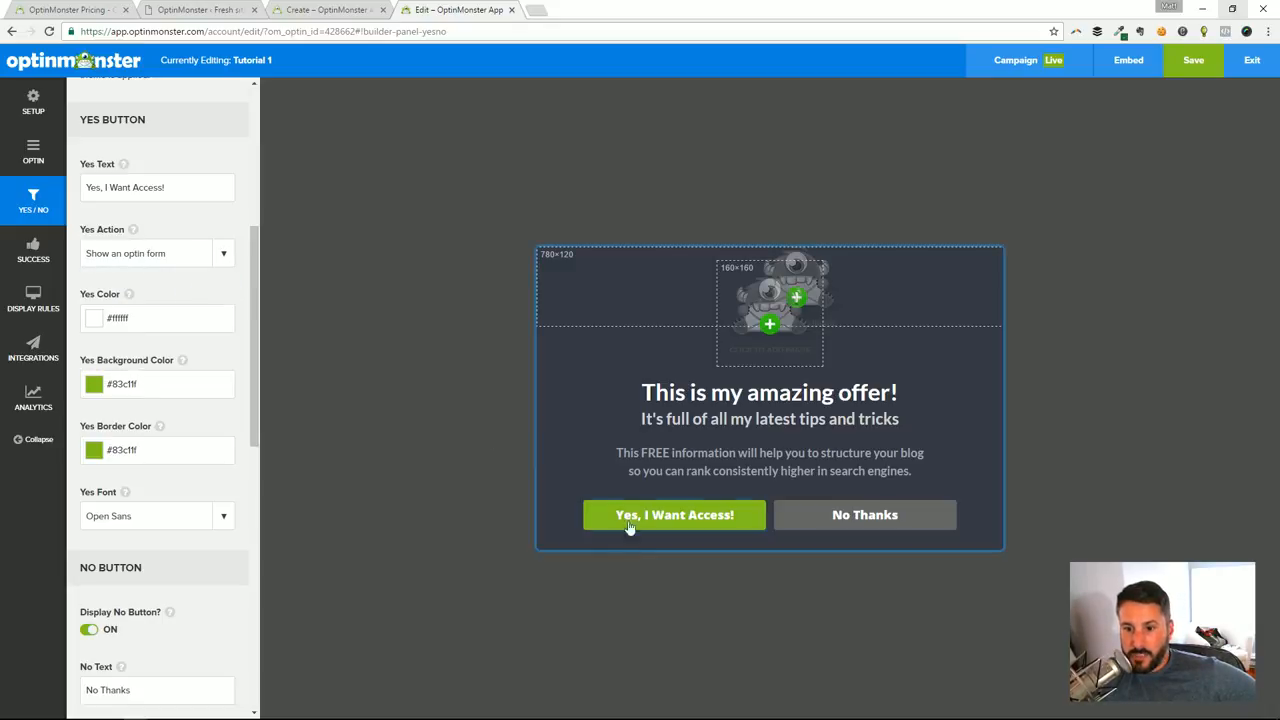
left_click(177, 256)
left_click(163, 283)
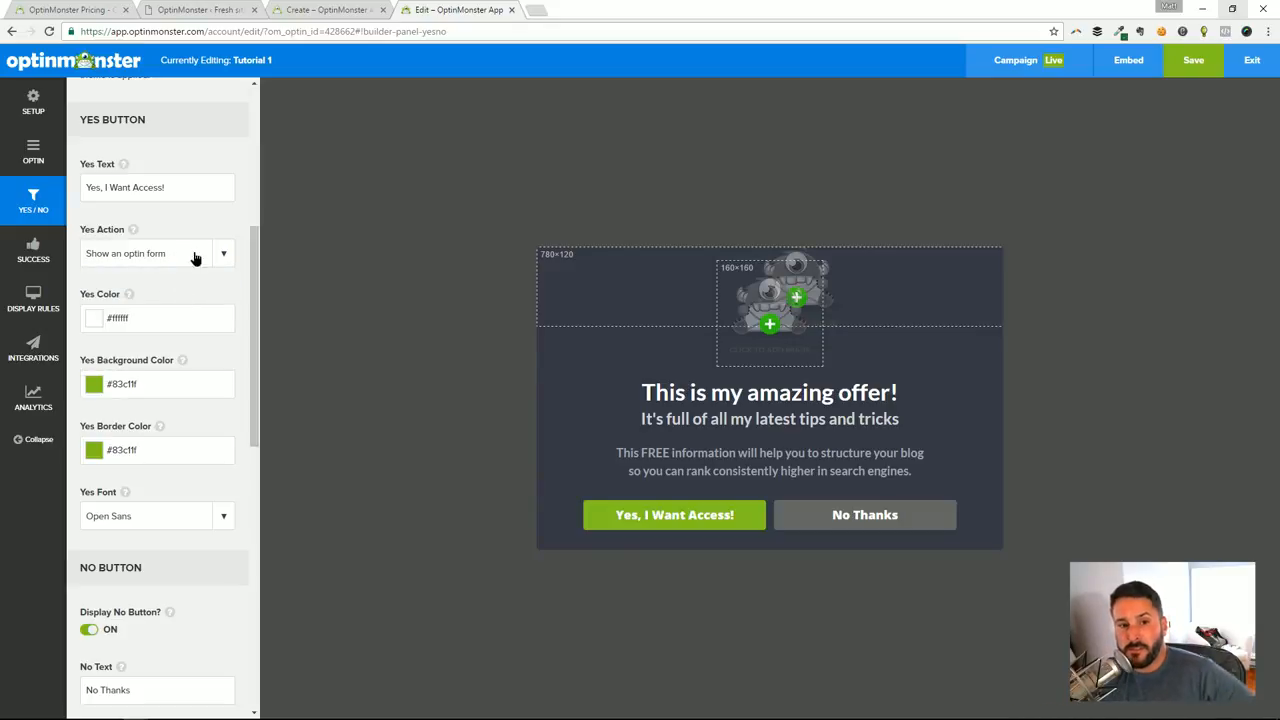
Set the Yes button's action to Close the optin and turn off the No button
left_click(192, 254)
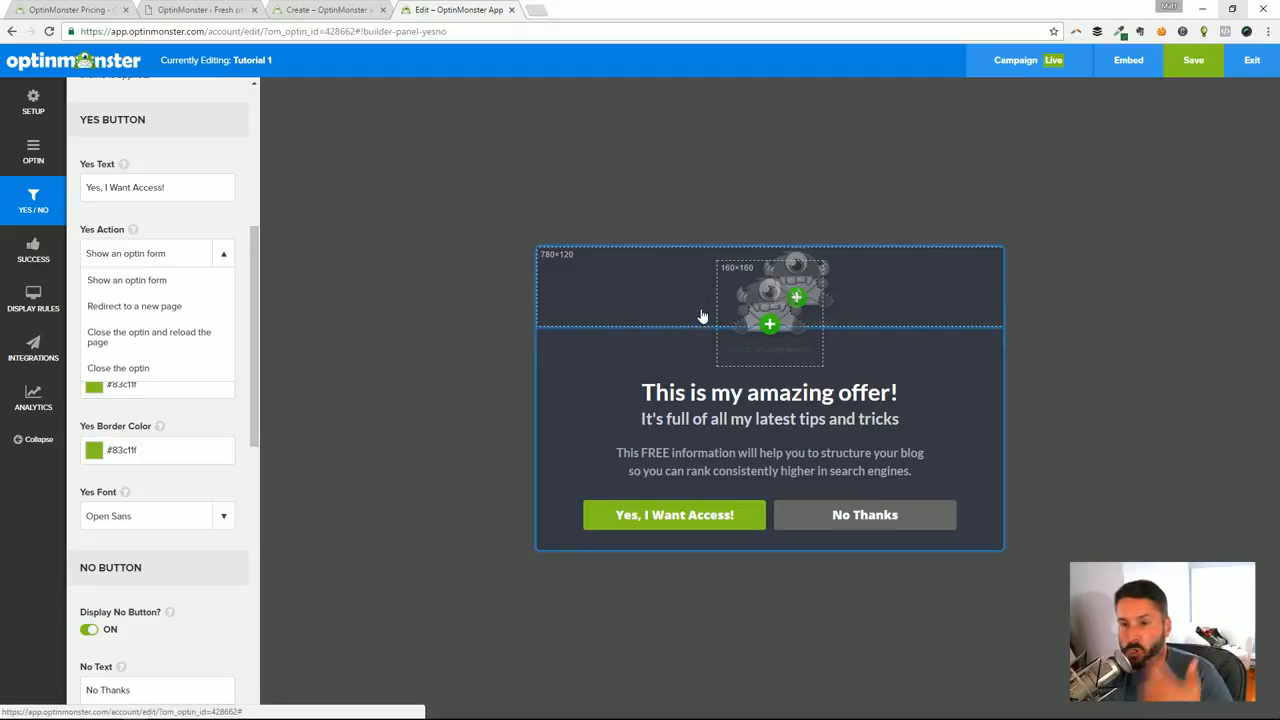
left_click(170, 370)
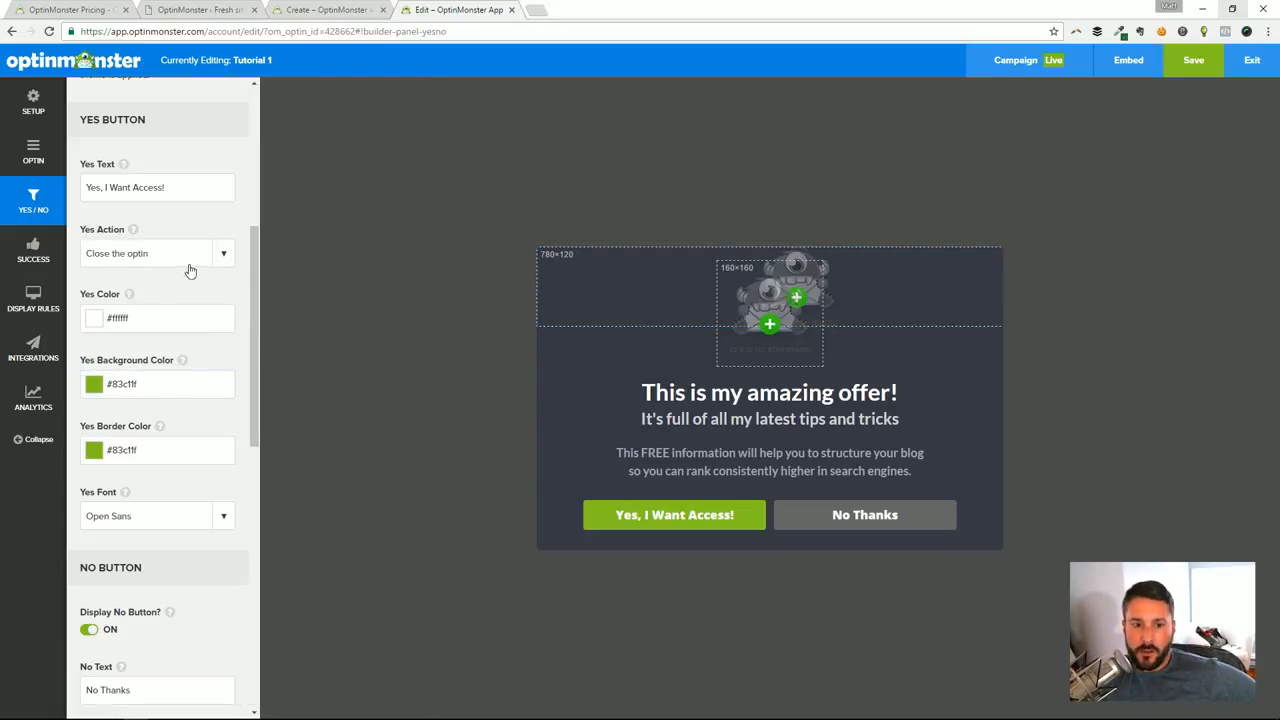
scroll(197, 290, "down", 2)
left_click(90, 496)
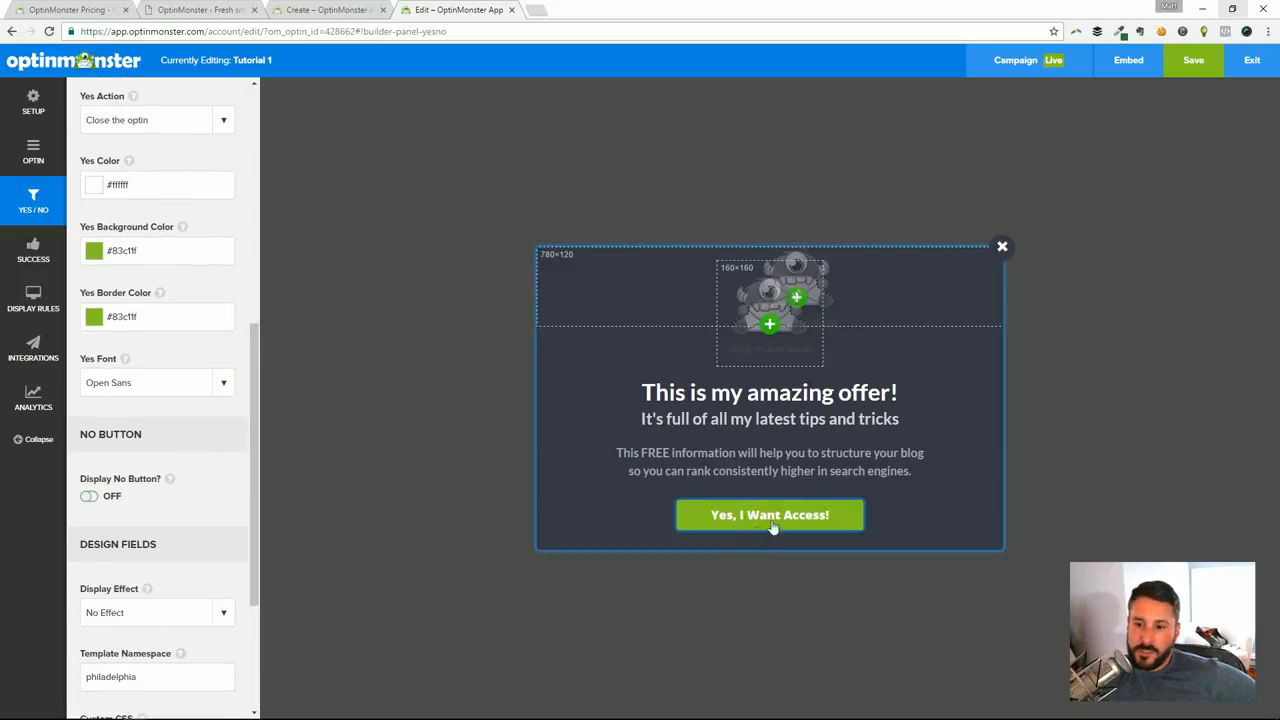
scroll(240, 480, "down", 3)
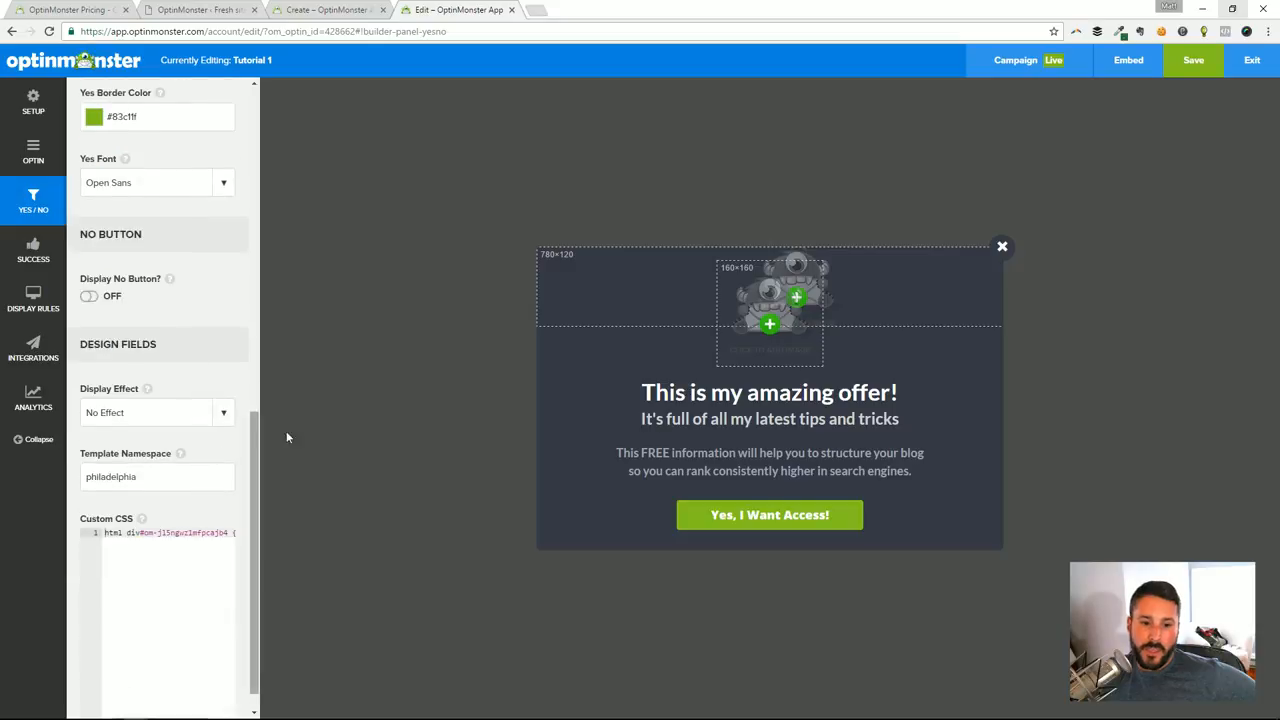
scroll(200, 380, "up", 5)
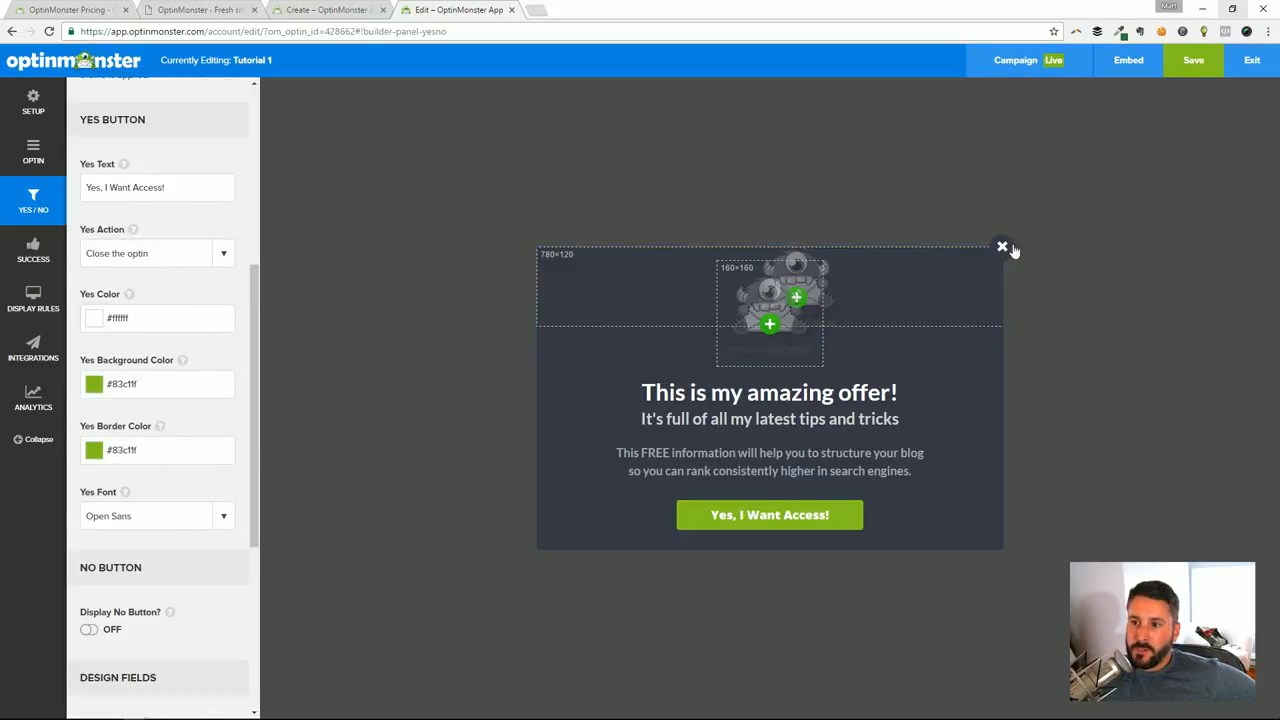
Look through the Success Action choices in the success settings and keep Display a success theme selected
left_click(33, 250)
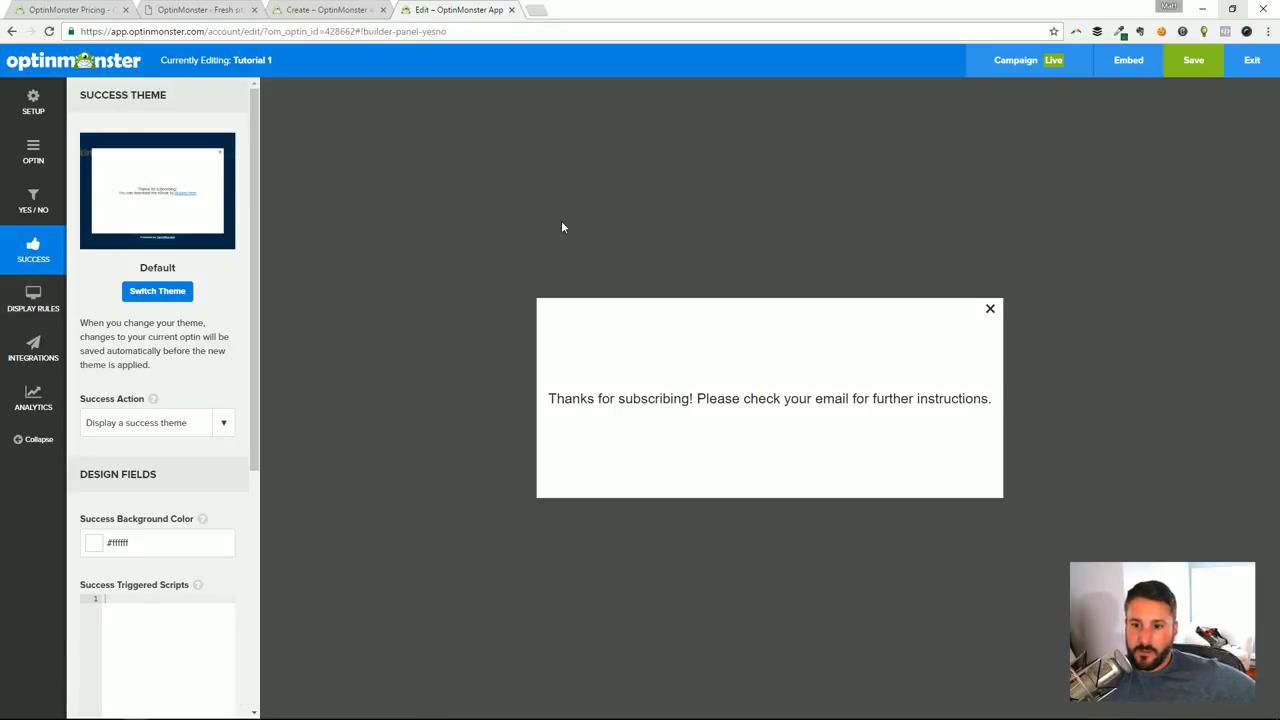
left_click(203, 427)
left_click(212, 349)
left_click(203, 427)
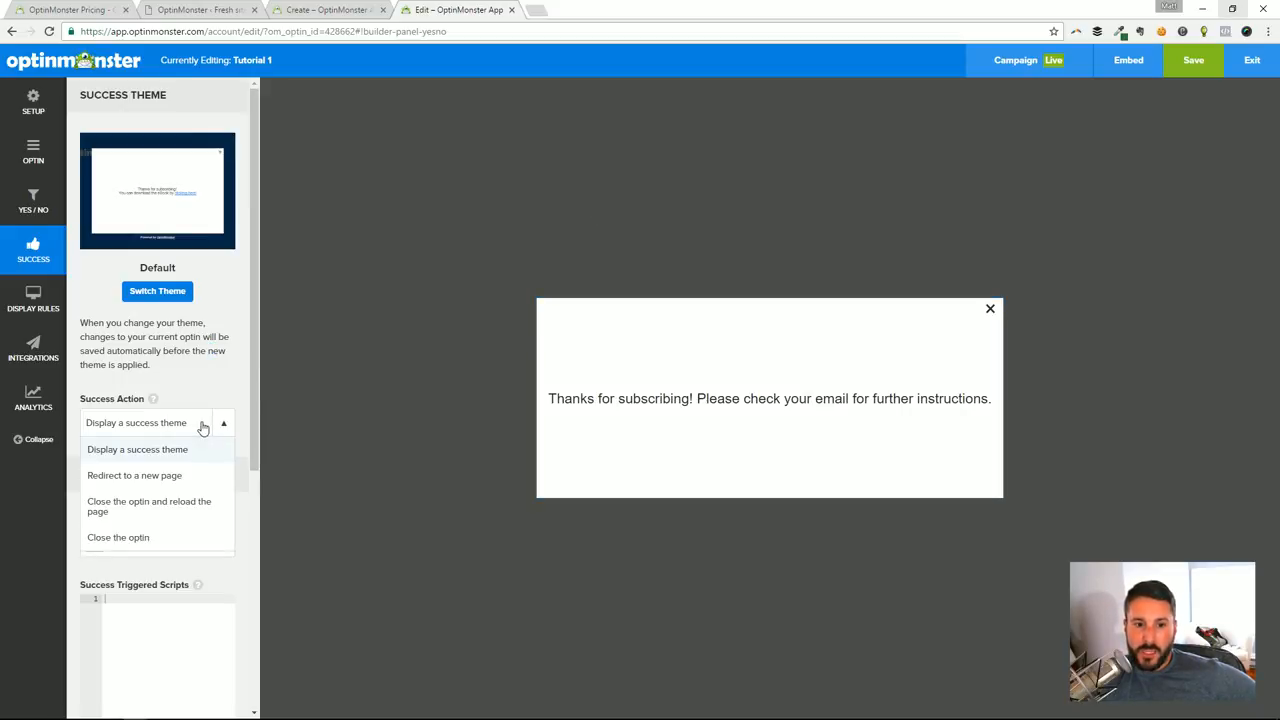
left_click(155, 450)
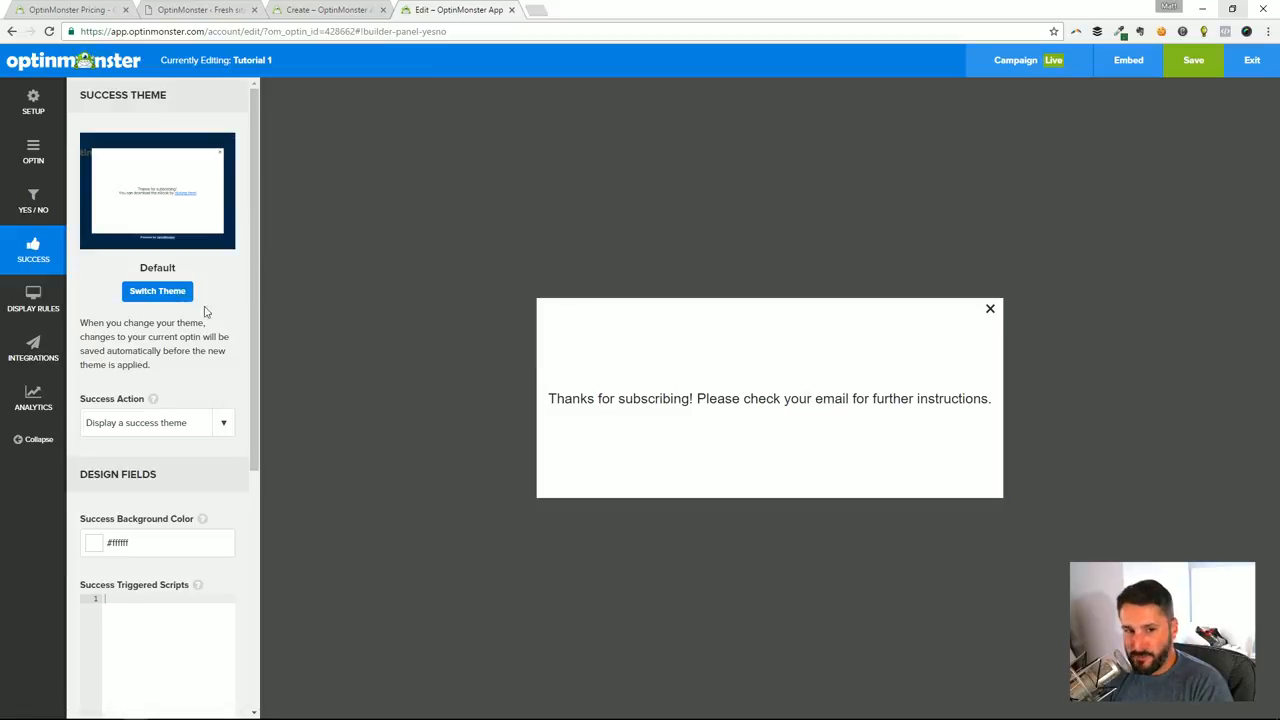
Switch the success theme to Curtain Call and look over its design fields
left_click(157, 297)
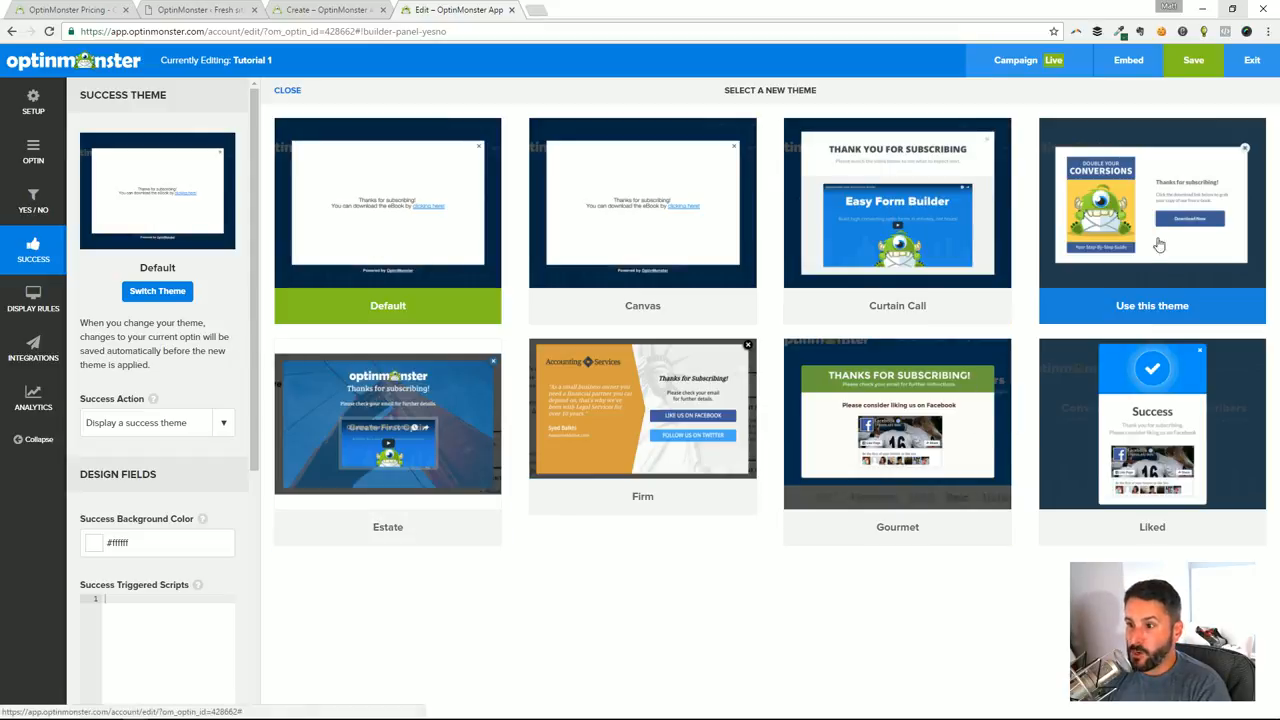
left_click(904, 174)
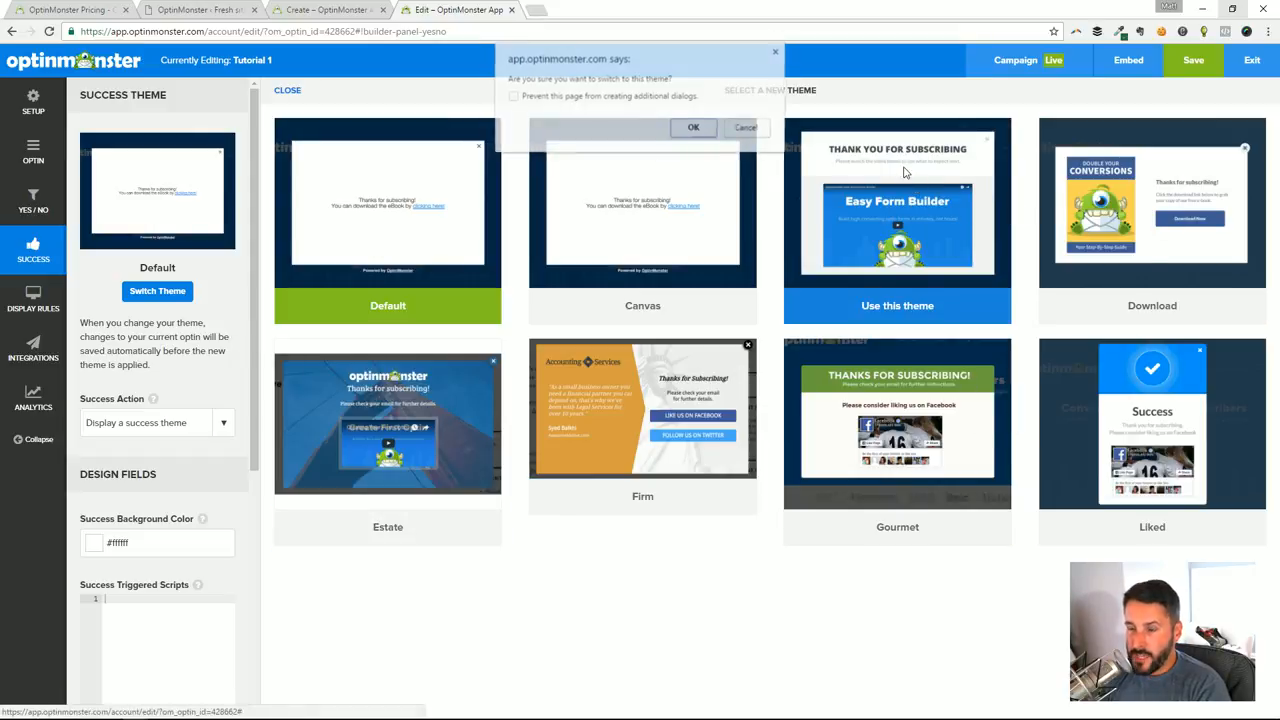
left_click(692, 129)
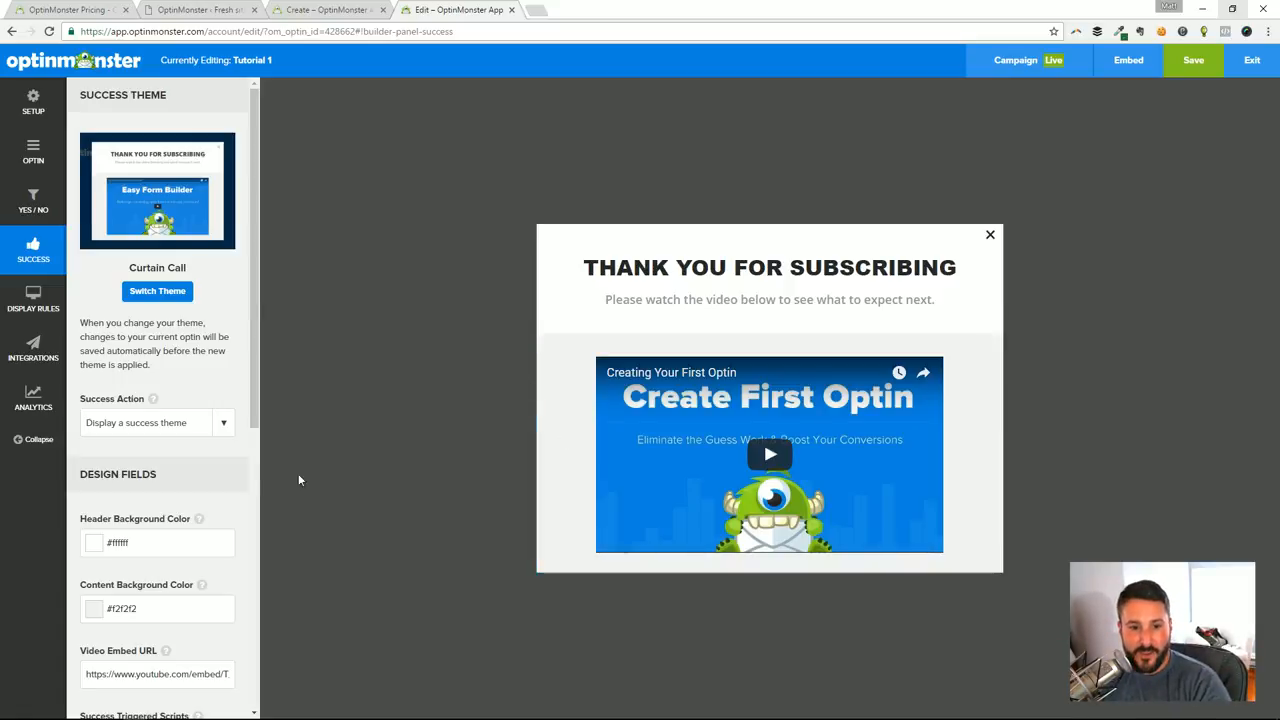
scroll(229, 429, "down", 4)
scroll(247, 414, "up", 2)
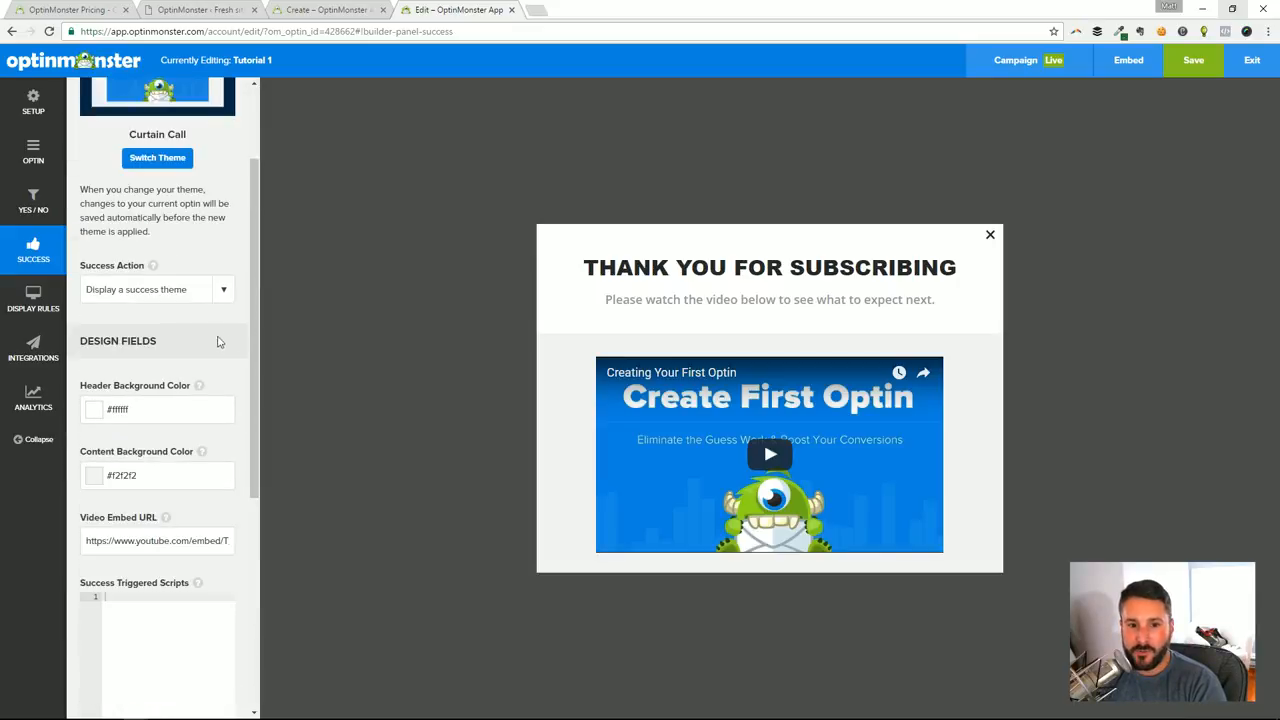
scroll(225, 295, "up", 2)
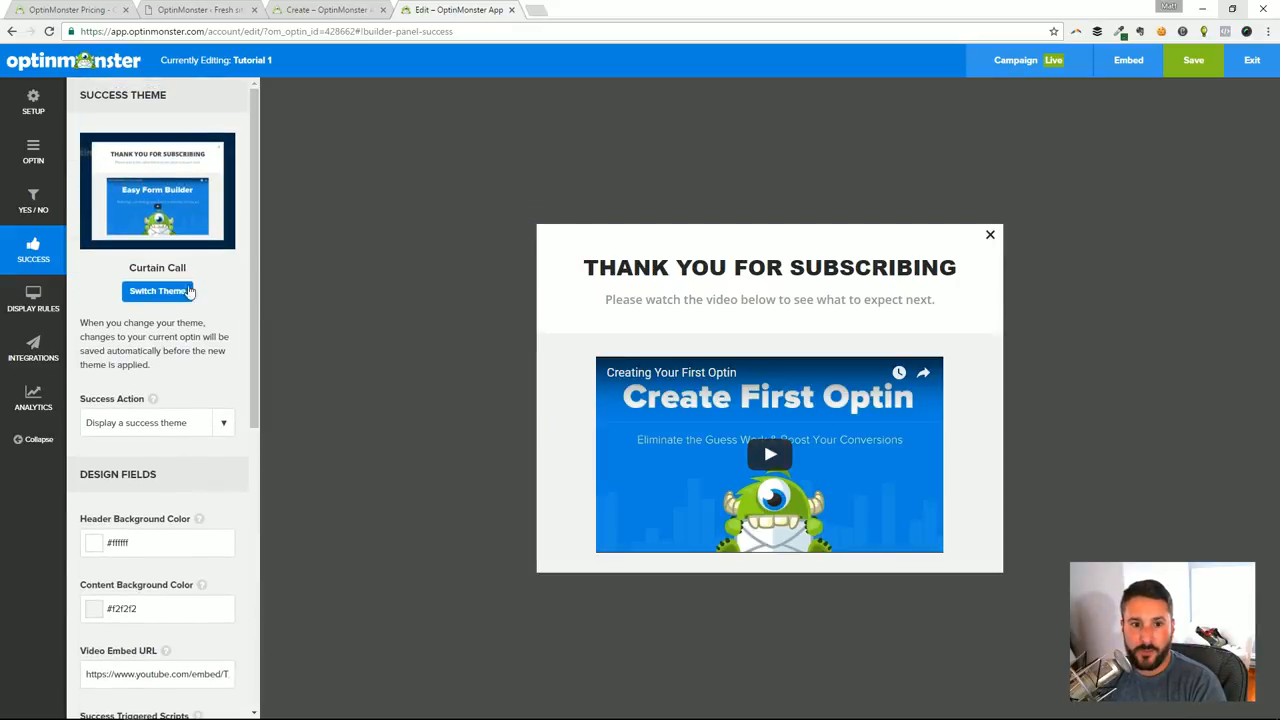
Switch the success theme back to Default
left_click(185, 291)
mouse_move(862, 426)
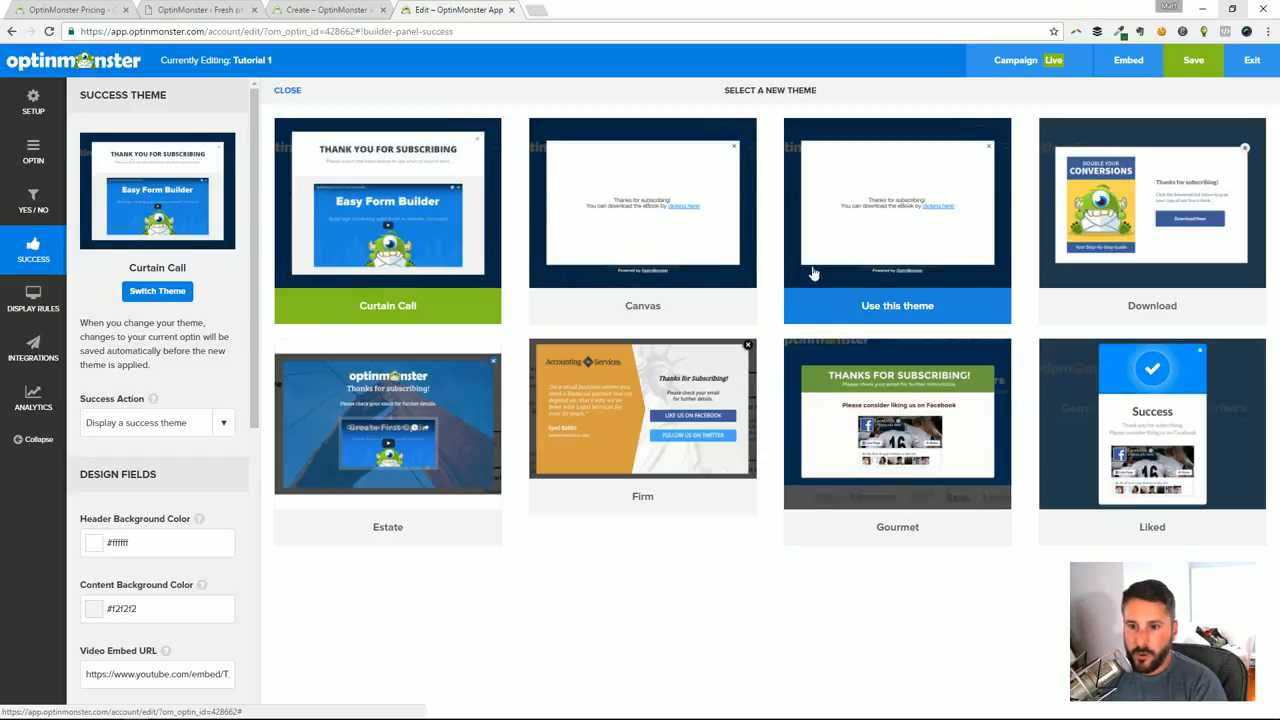
left_click(912, 306)
left_click(680, 132)
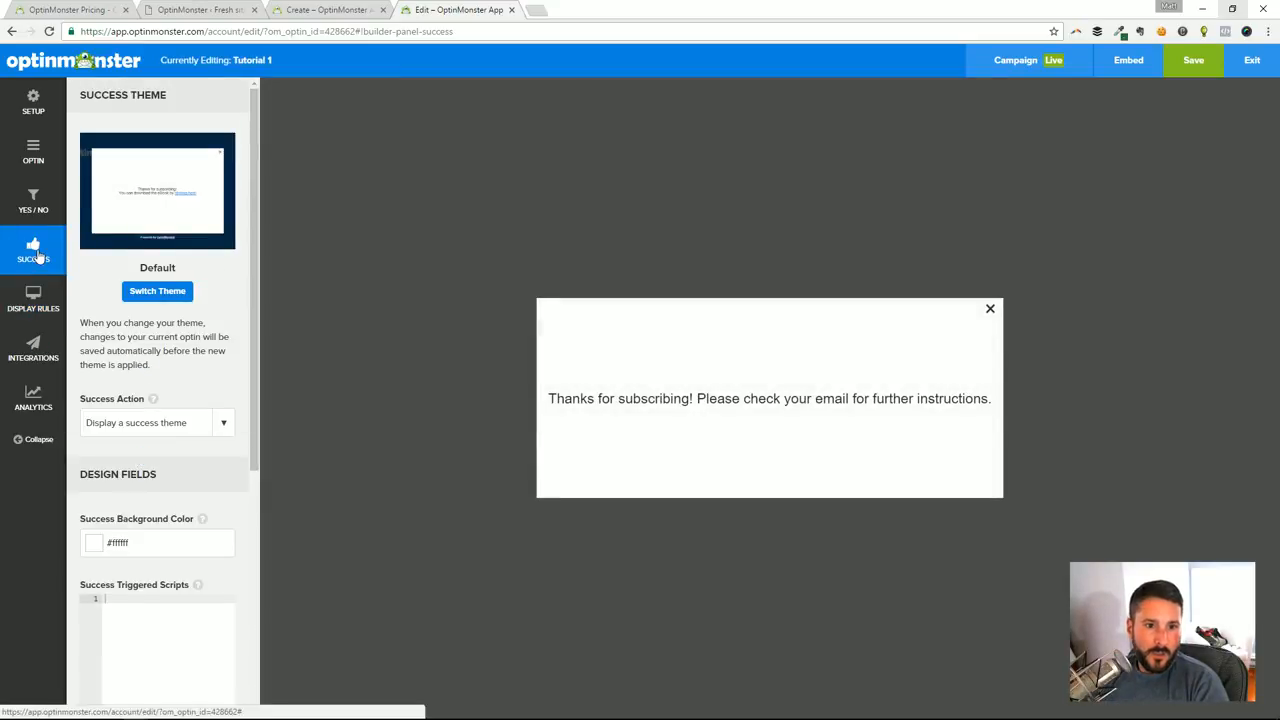
Open the campaign's display rules and look over the rules for when it appears and who sees it
left_click(33, 300)
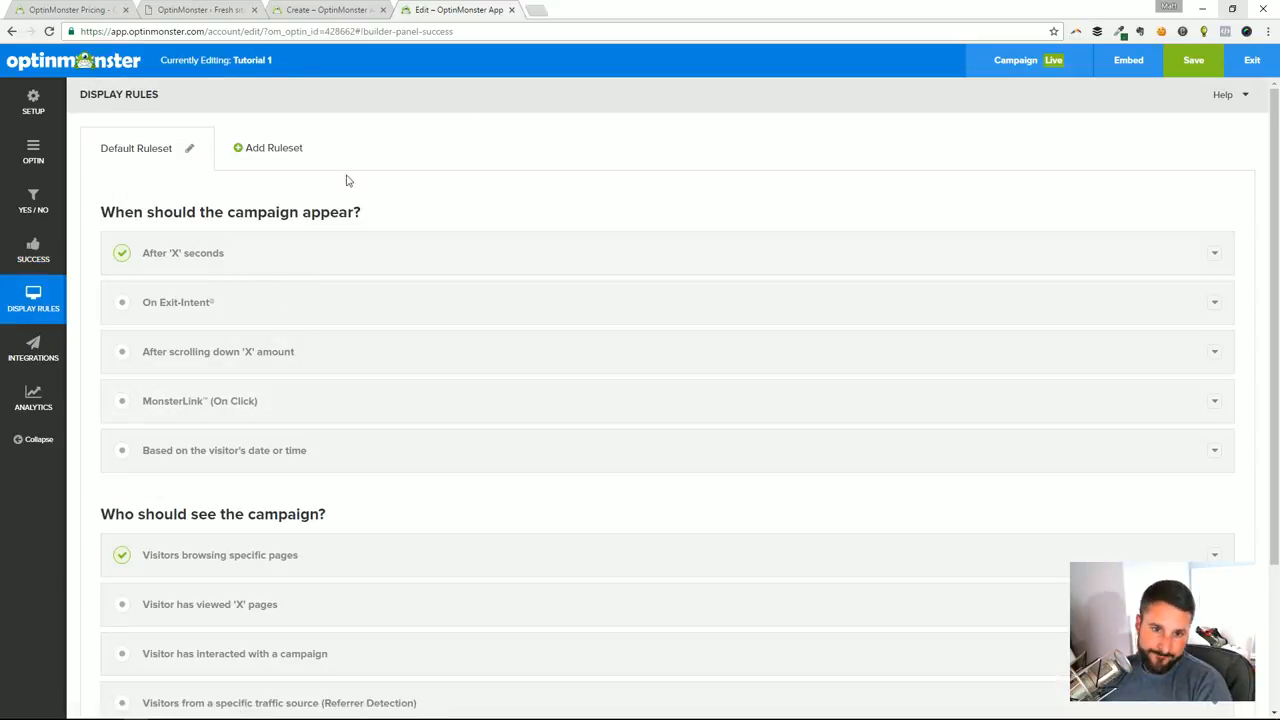
scroll(350, 298, "down", 2)
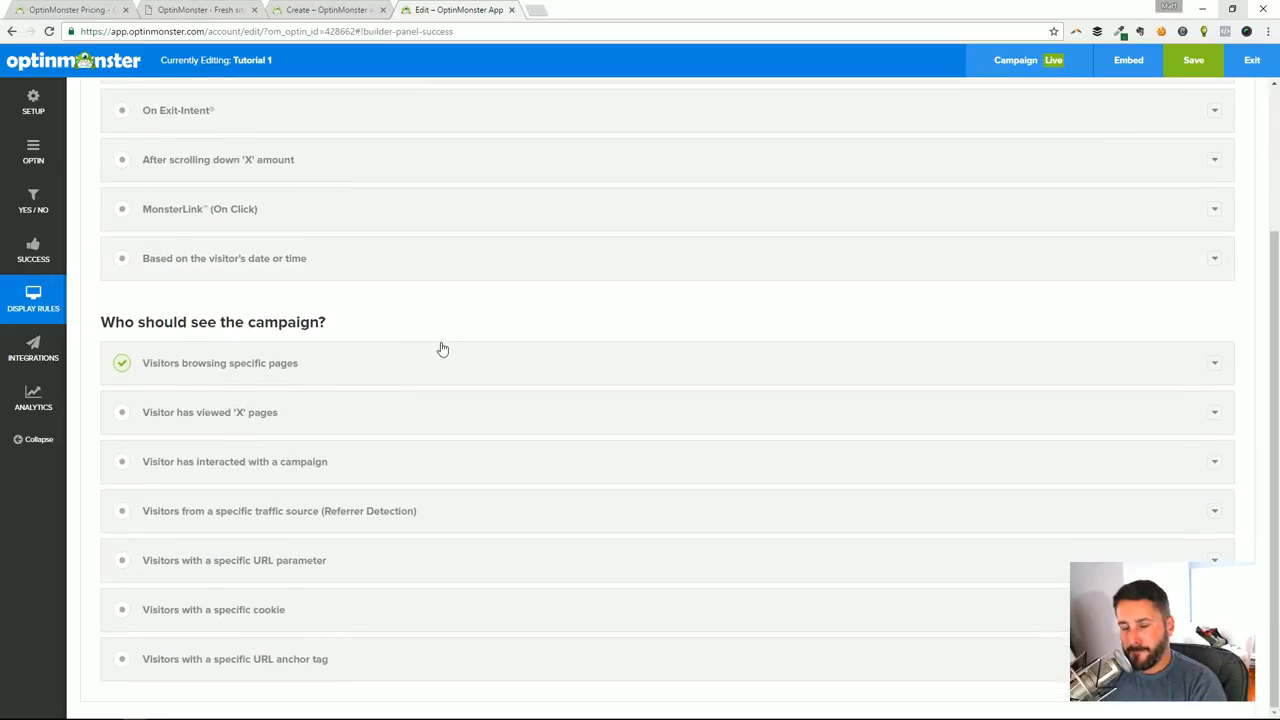
scroll(449, 343, "up", 2)
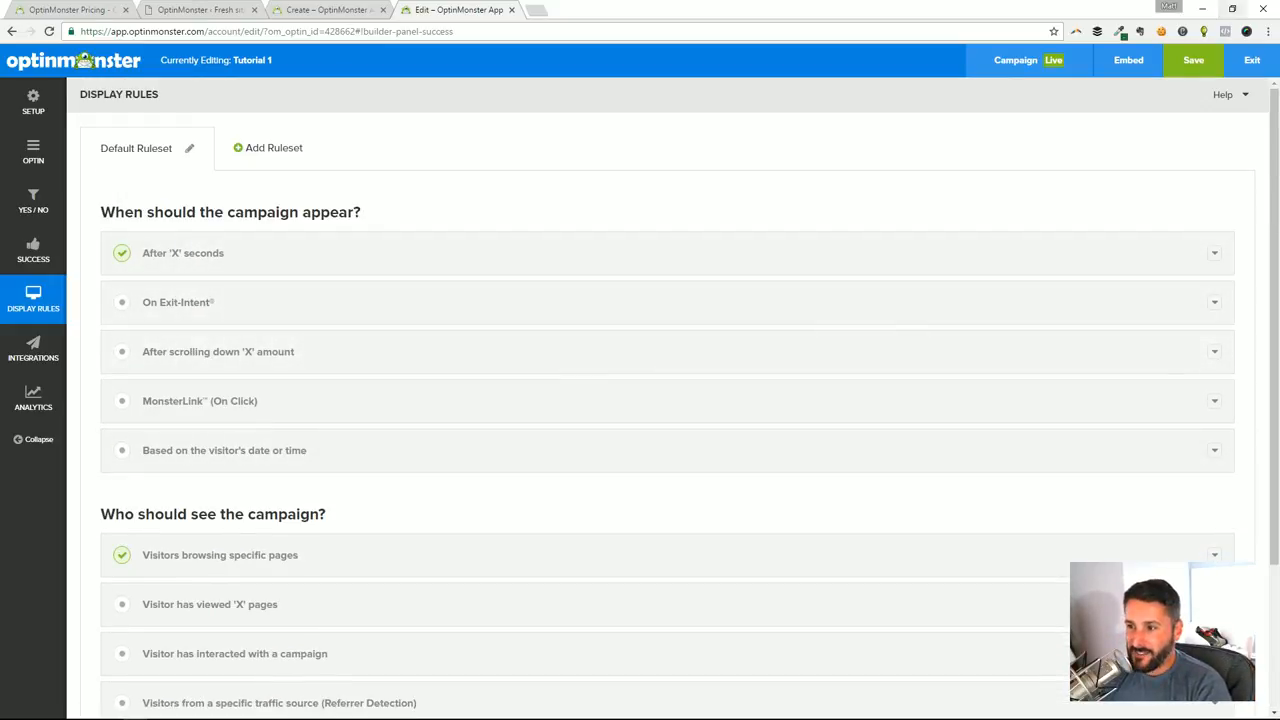
scroll(506, 274, "down", 2)
scroll(503, 426, "up", 2)
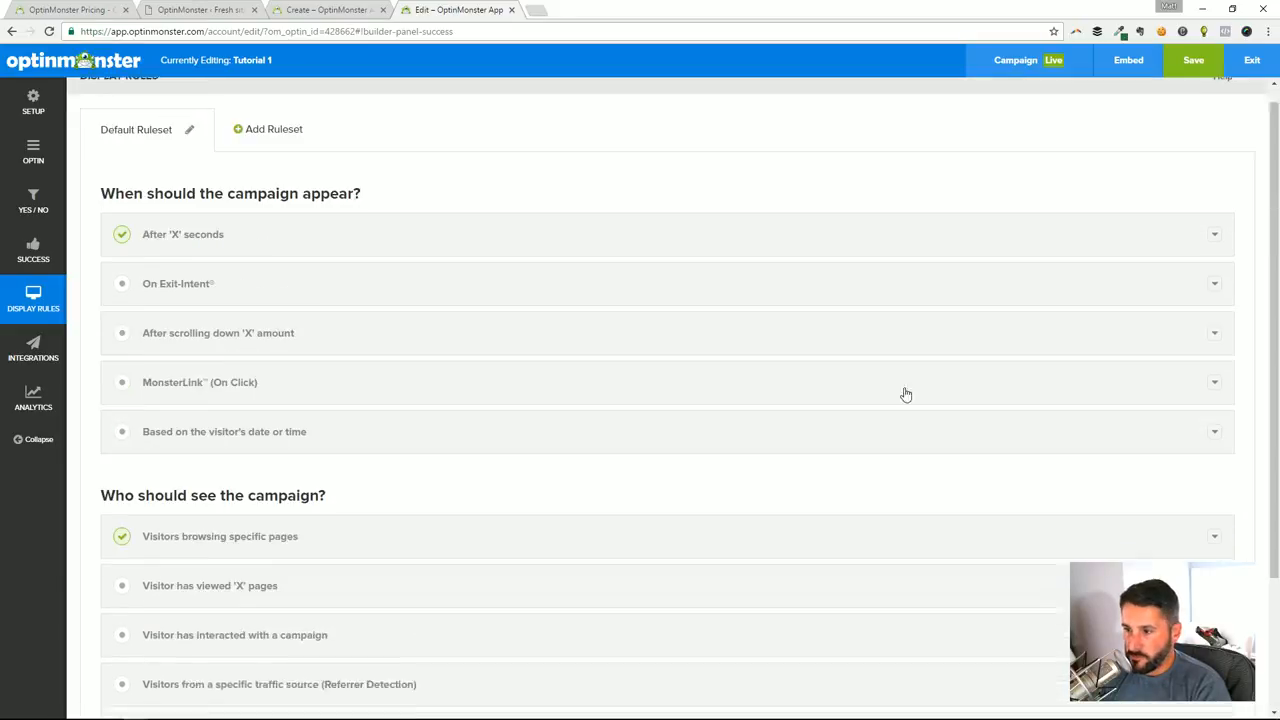
Examine the conditions of the After 'X' seconds and Visitors browsing specific pages rules without changing them
left_click(234, 253)
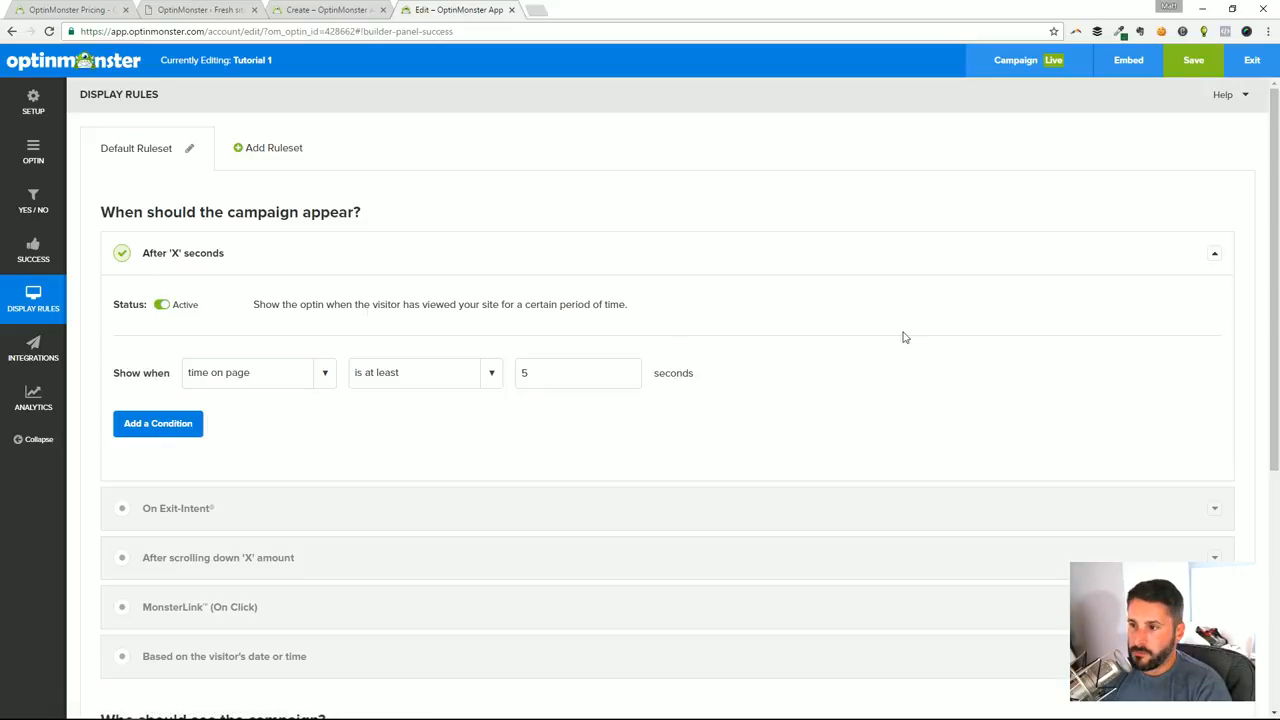
left_click(1215, 256)
scroll(737, 294, "down", 1)
left_click(230, 487)
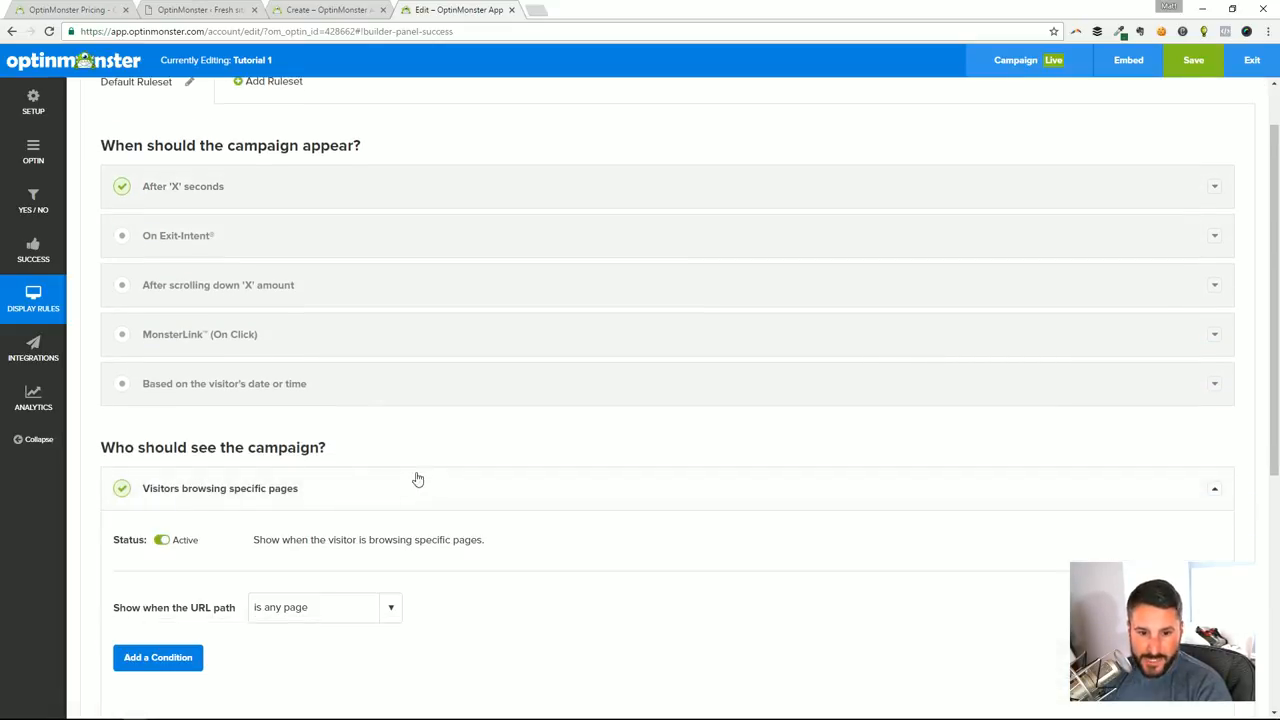
scroll(238, 467, "down", 2)
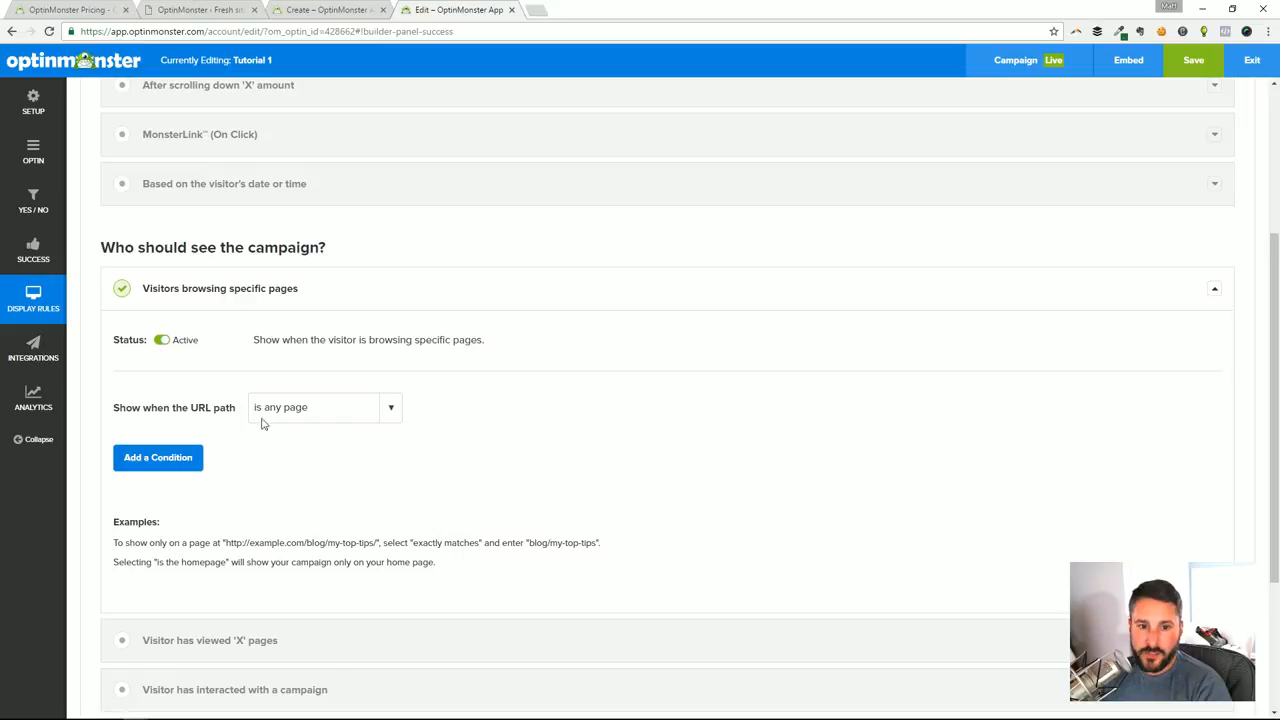
scroll(474, 423, "down", 2)
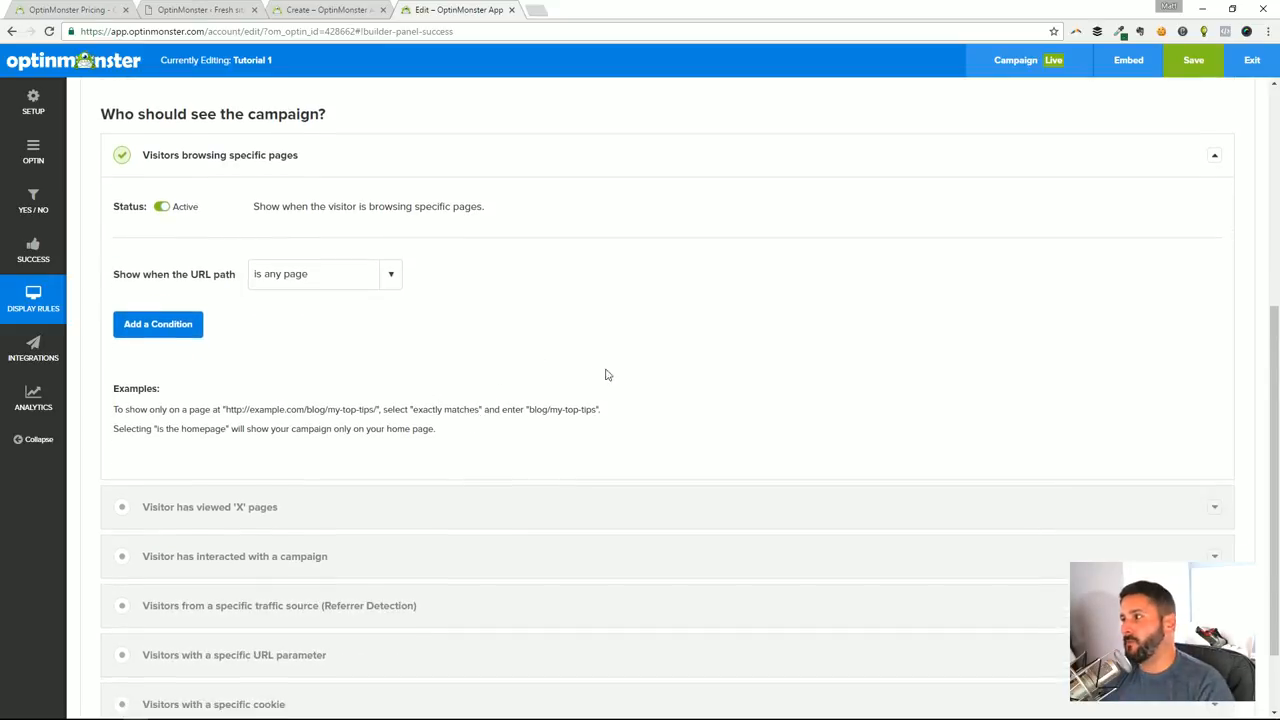
scroll(669, 354, "up", 5)
scroll(397, 249, "down", 2)
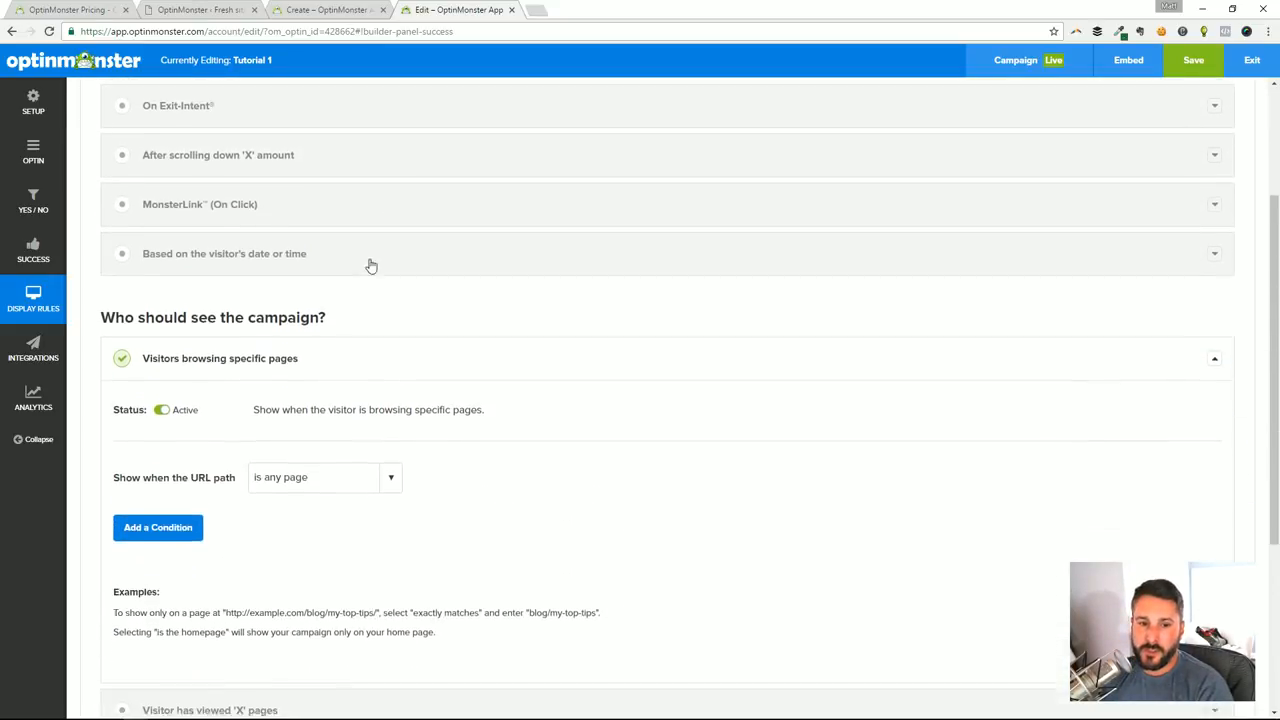
left_click(293, 371)
scroll(300, 365, "up", 2)
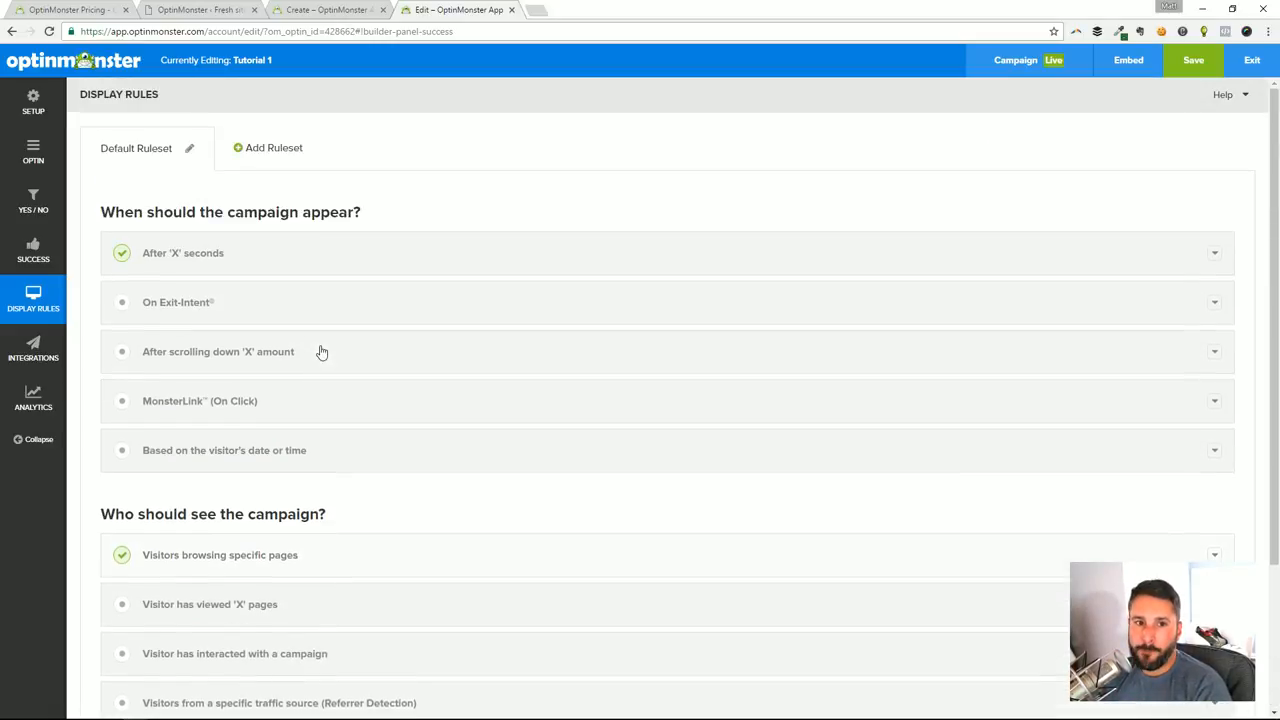
Deactivate the After 'X' seconds display rule and collapse it
left_click(176, 258)
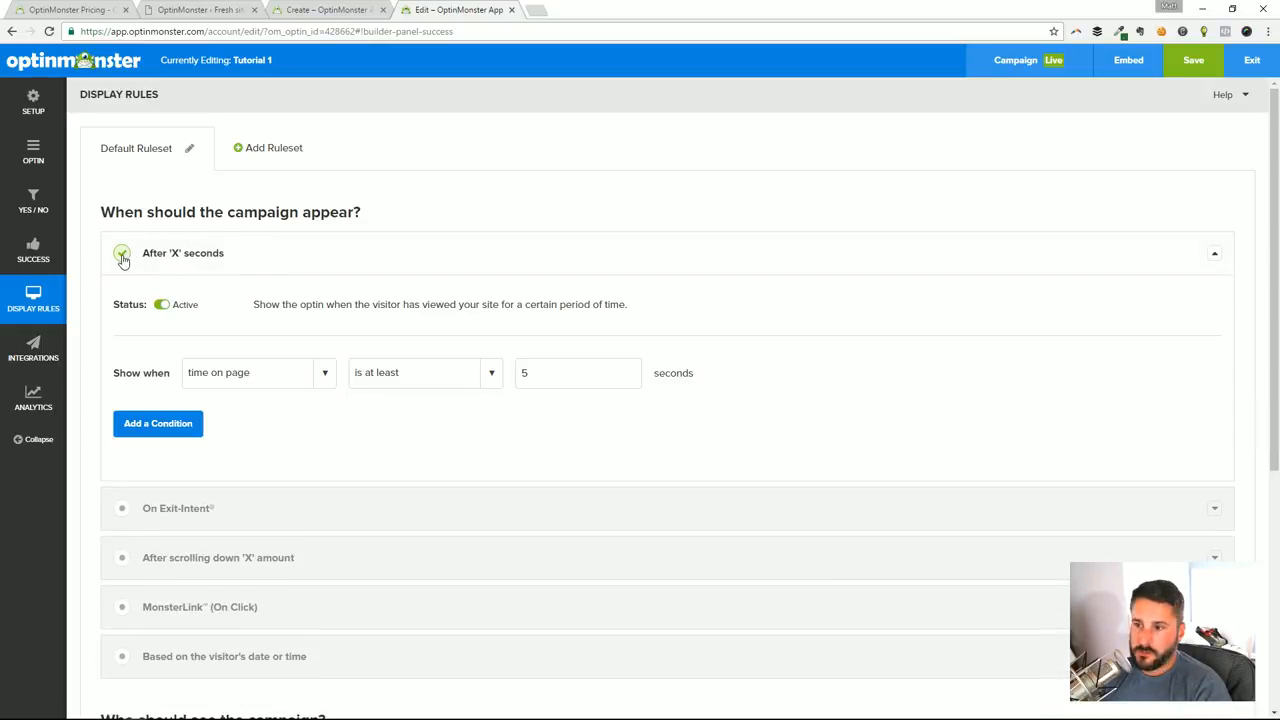
left_click(162, 306)
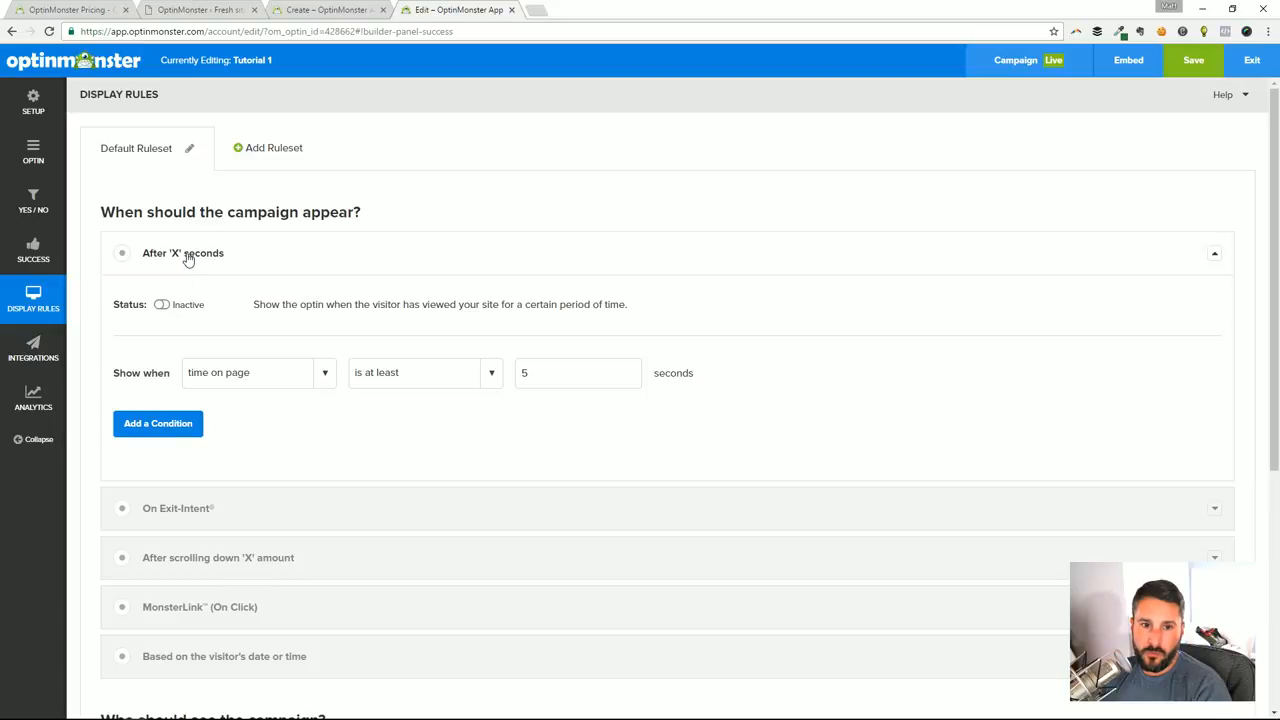
left_click(188, 258)
Activate the On Exit-Intent rule, look at its sensitivity setting, and deactivate the rule again
left_click(190, 310)
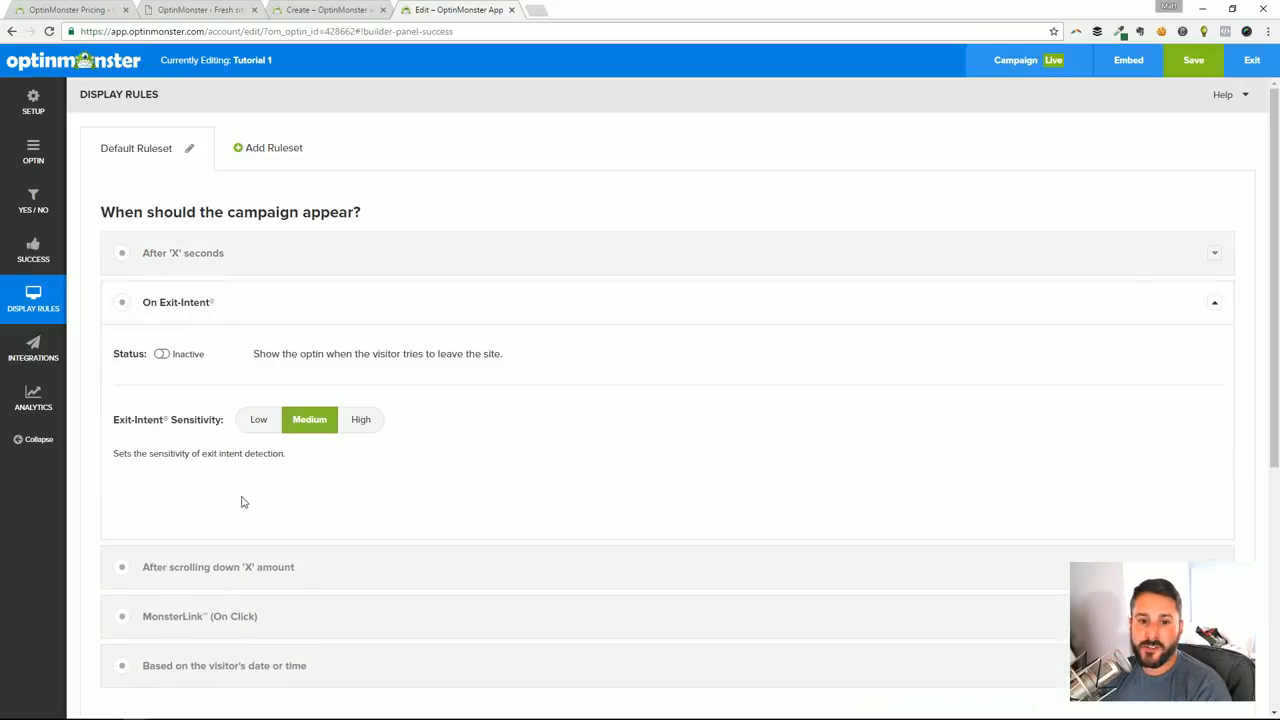
left_click(161, 358)
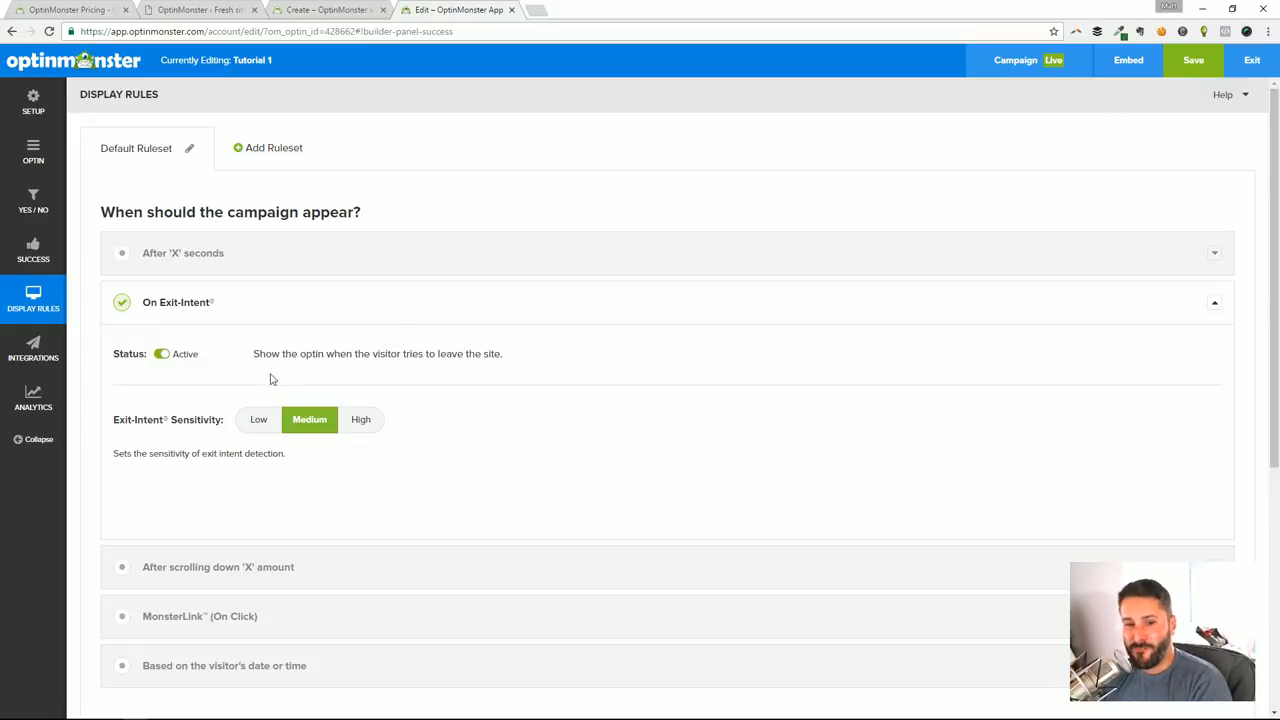
scroll(471, 434, "down", 3)
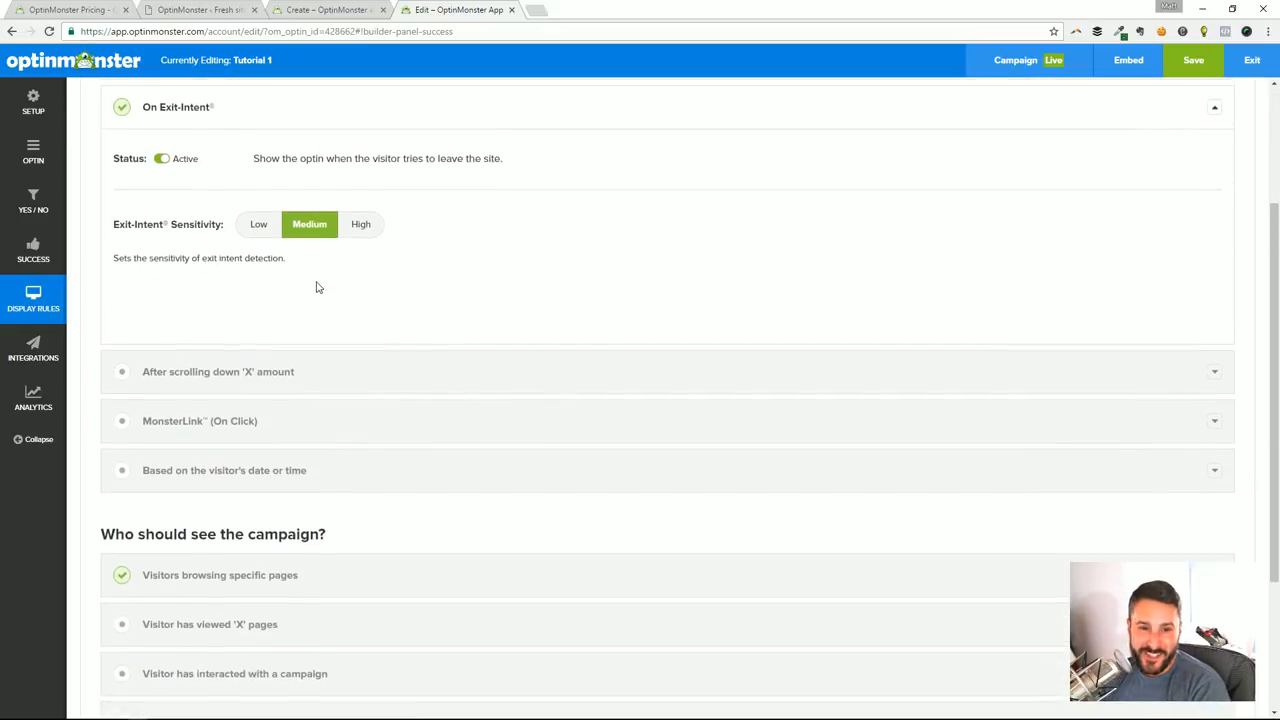
scroll(314, 286, "up", 2)
left_click(161, 288)
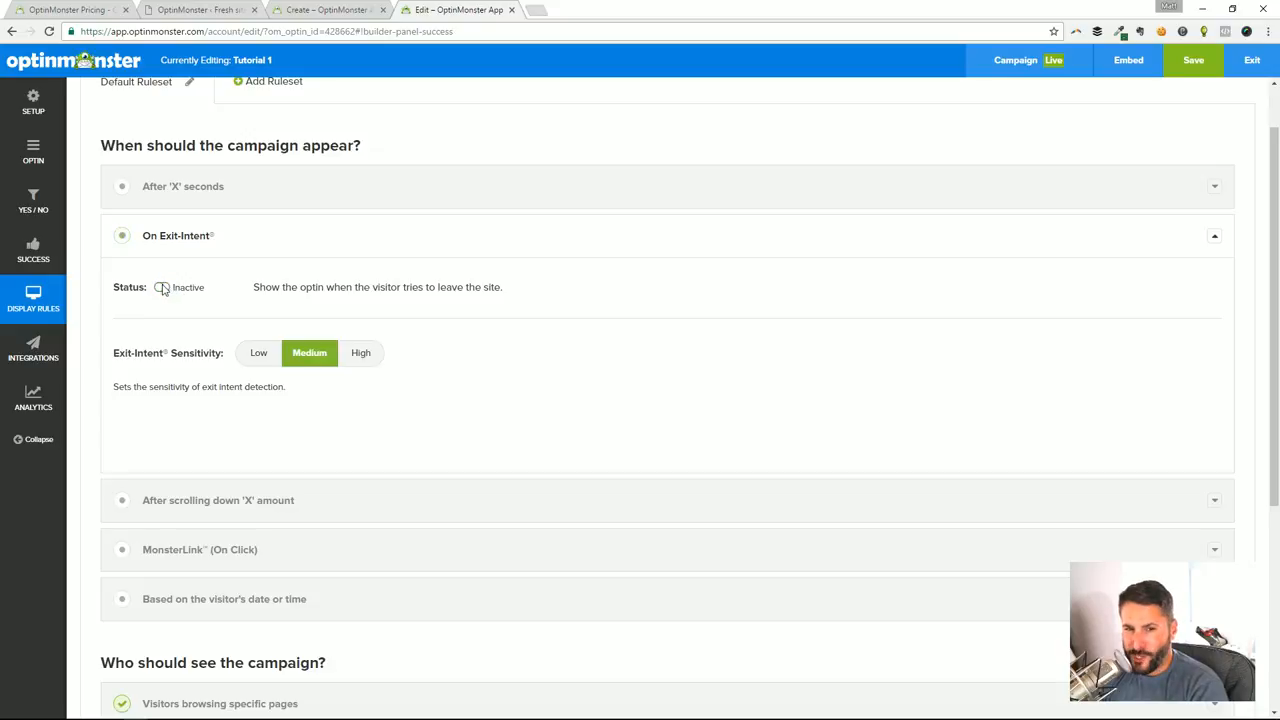
left_click(146, 237)
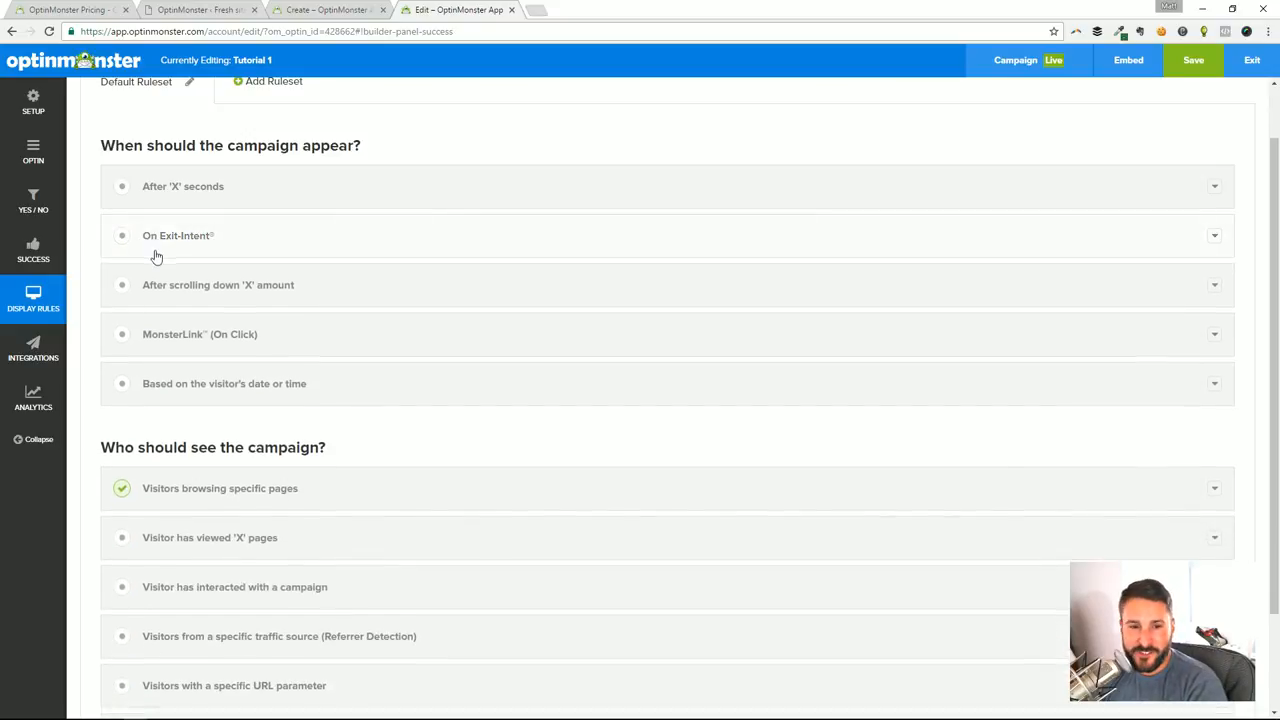
Activate the After scrolling down 'X' amount display rule
left_click(279, 300)
left_click(163, 338)
scroll(568, 406, "down", 1)
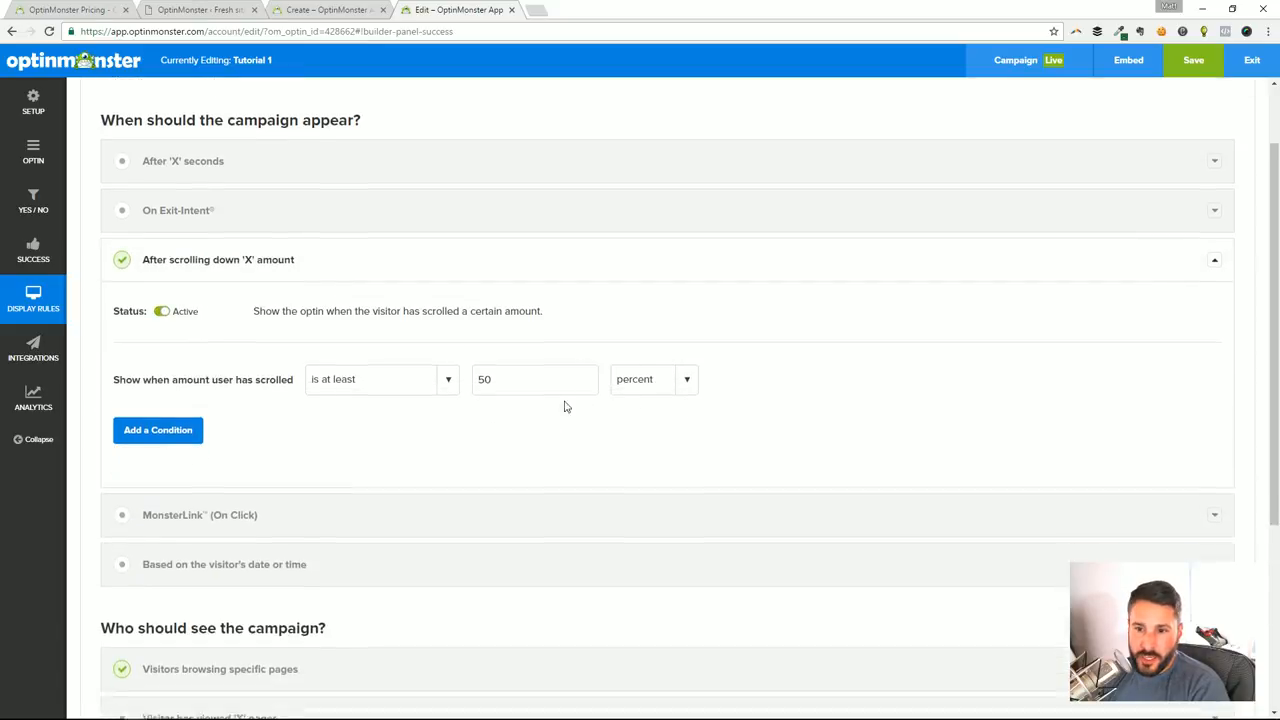
scroll(460, 408, "up", 1)
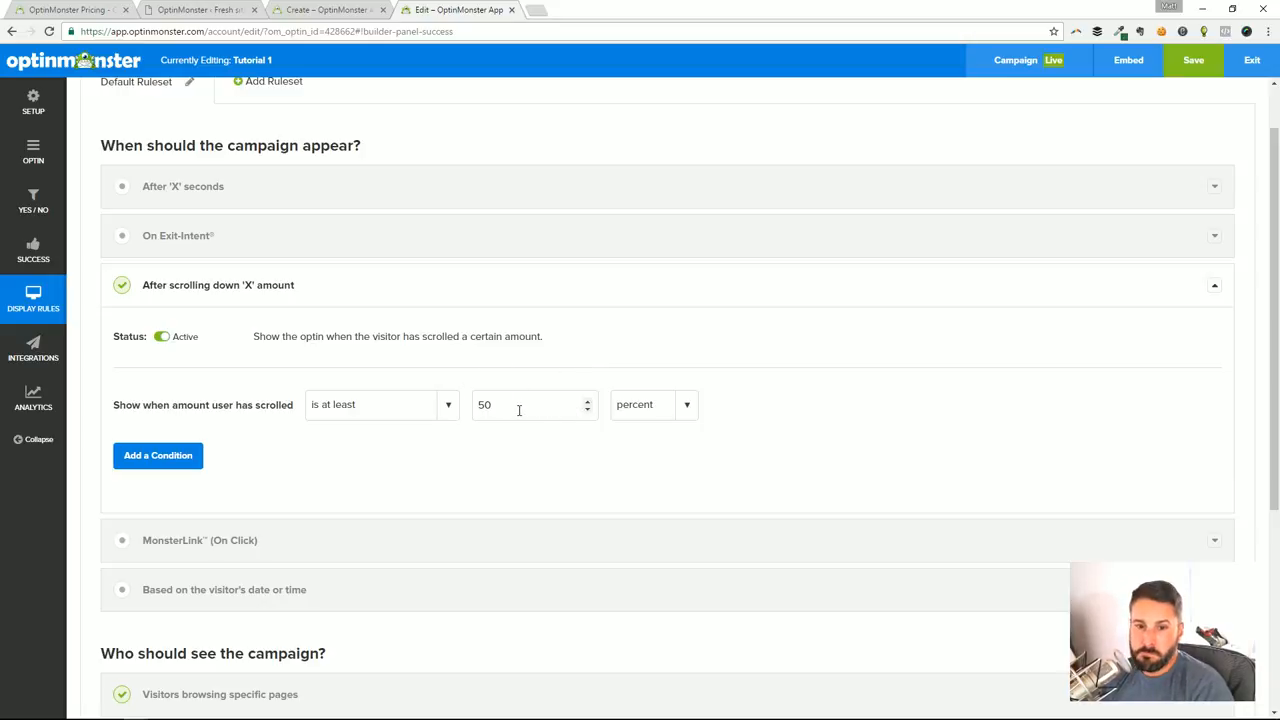
Look through the scroll rule's comparison and unit options, keeping is at least and percent selected
left_click(446, 408)
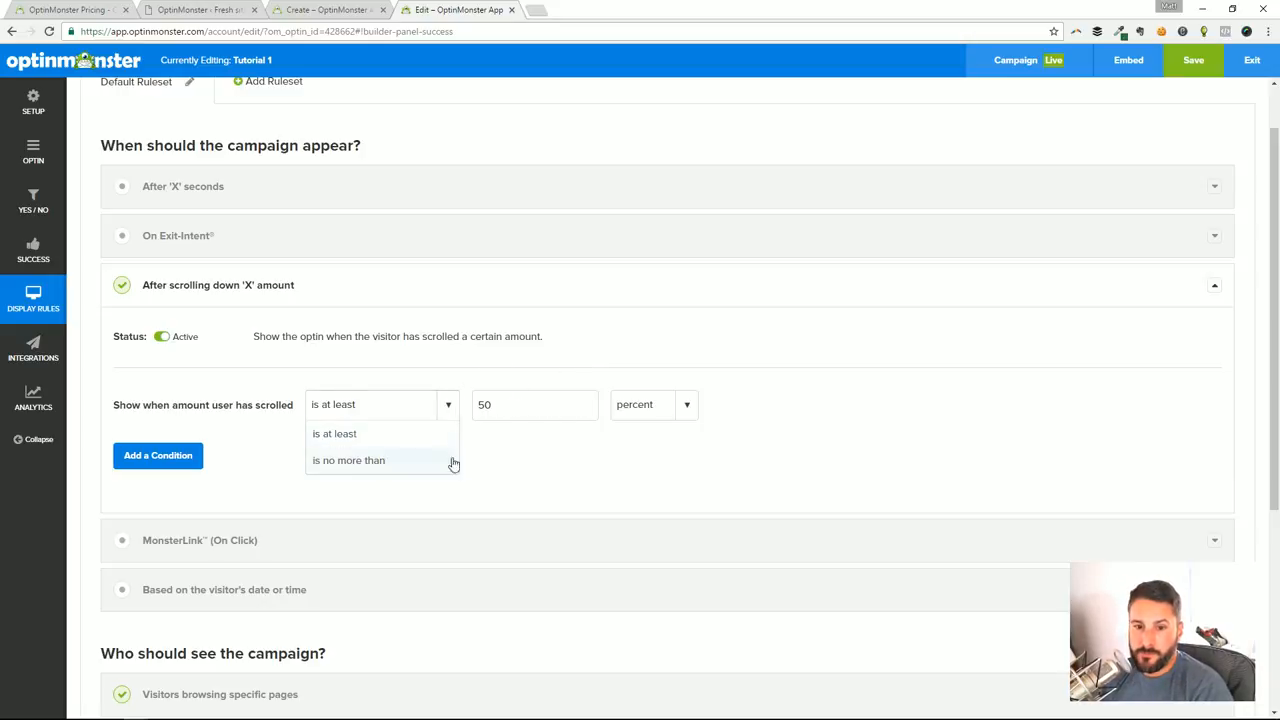
left_click(590, 466)
left_click(514, 408)
left_click(699, 404)
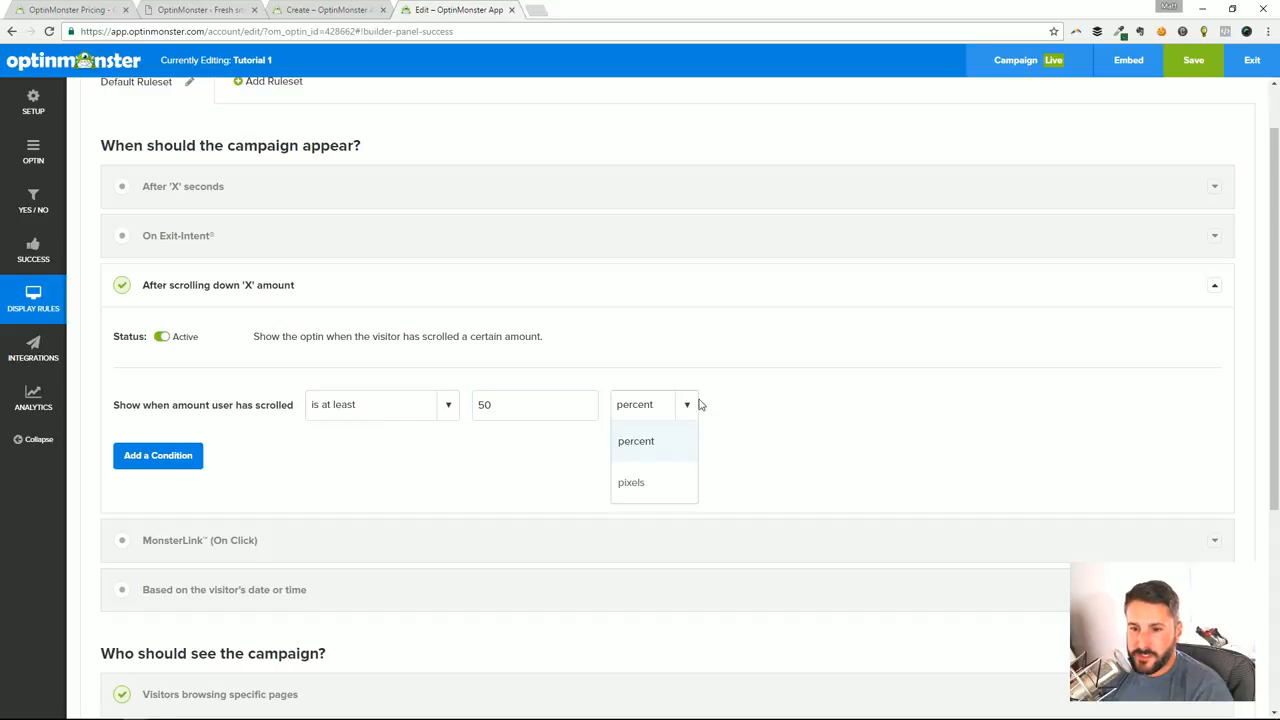
left_click(664, 450)
left_click(430, 404)
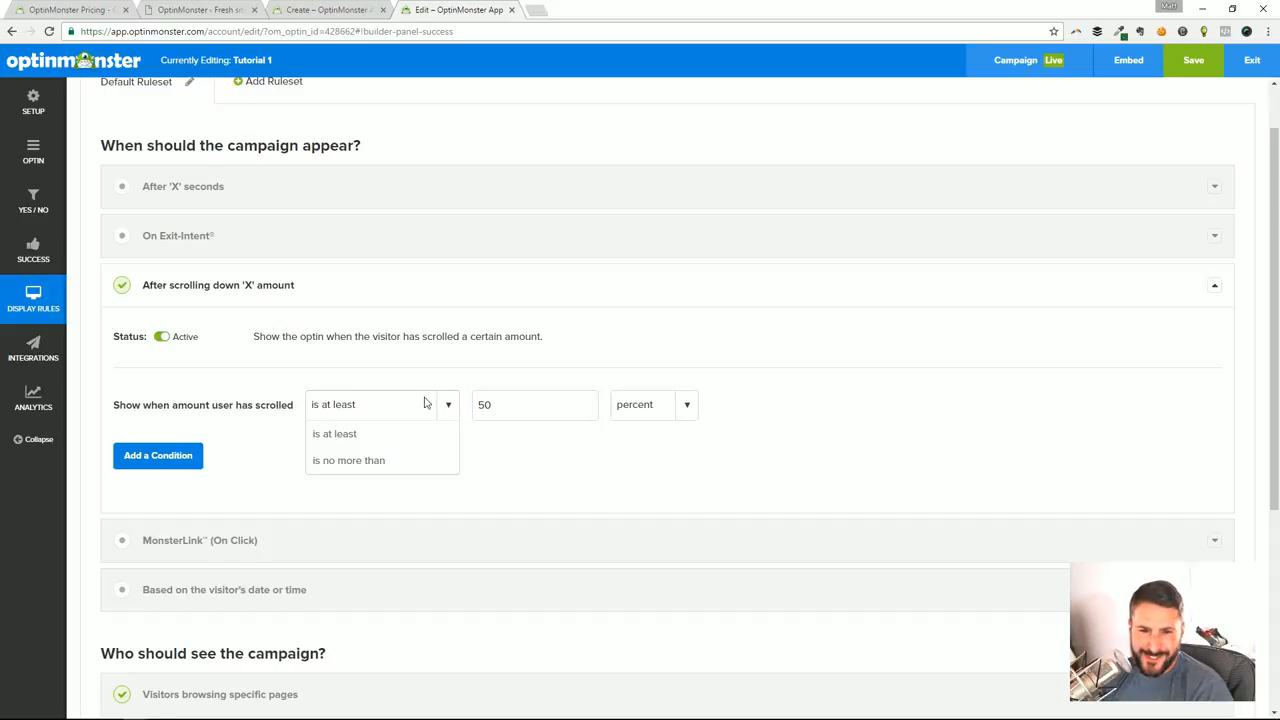
left_click(500, 466)
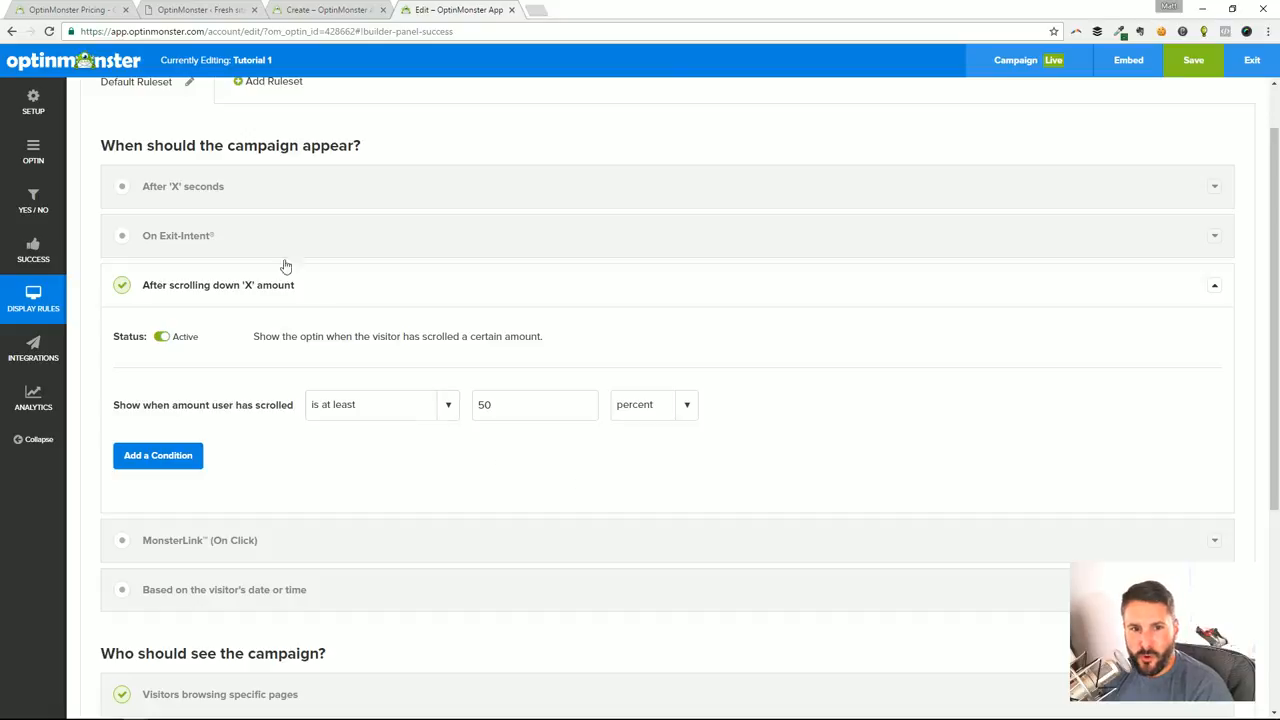
Add a second condition to the After 'X' seconds rule and look through its time and comparison options
left_click(190, 237)
left_click(196, 191)
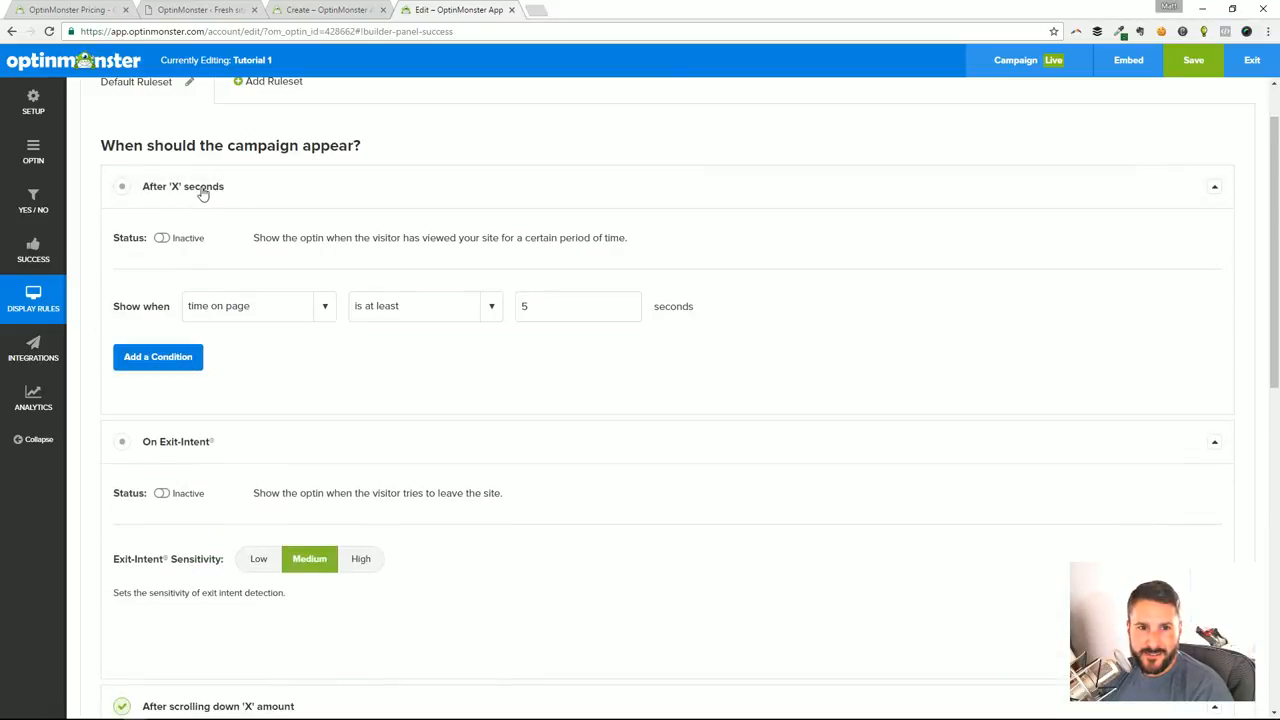
left_click(171, 366)
left_click(270, 305)
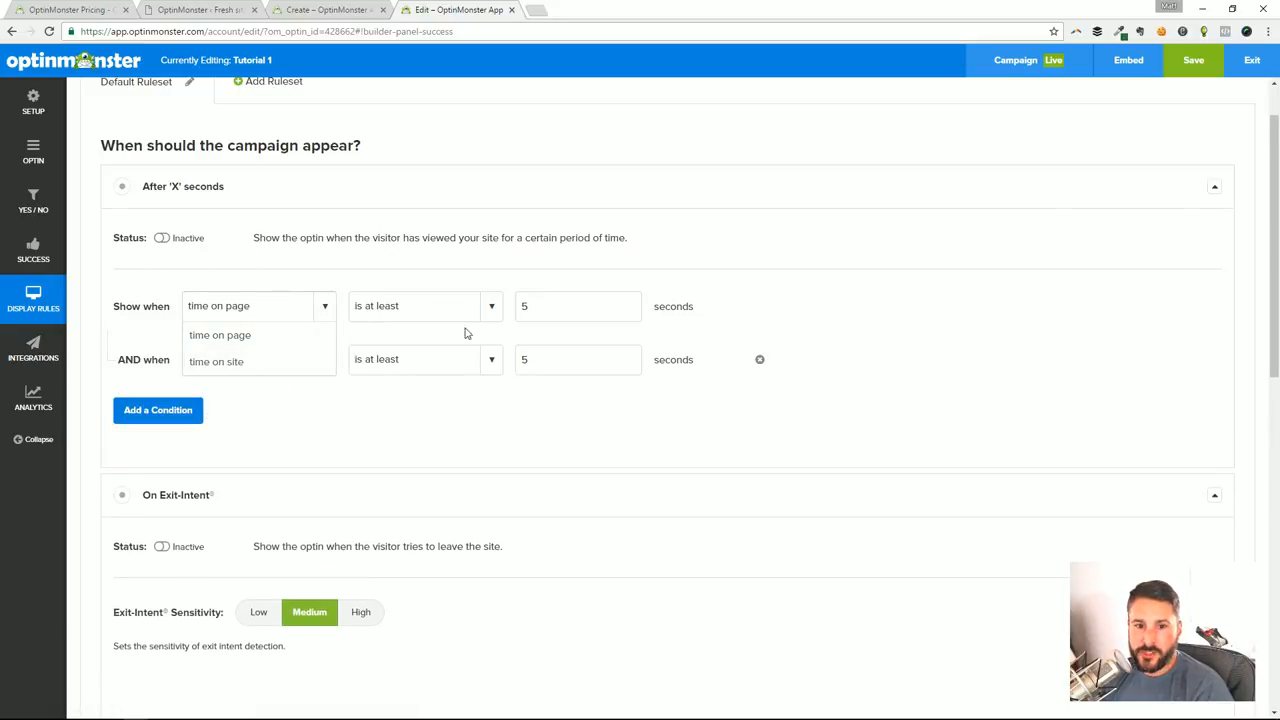
left_click(540, 430)
left_click(406, 314)
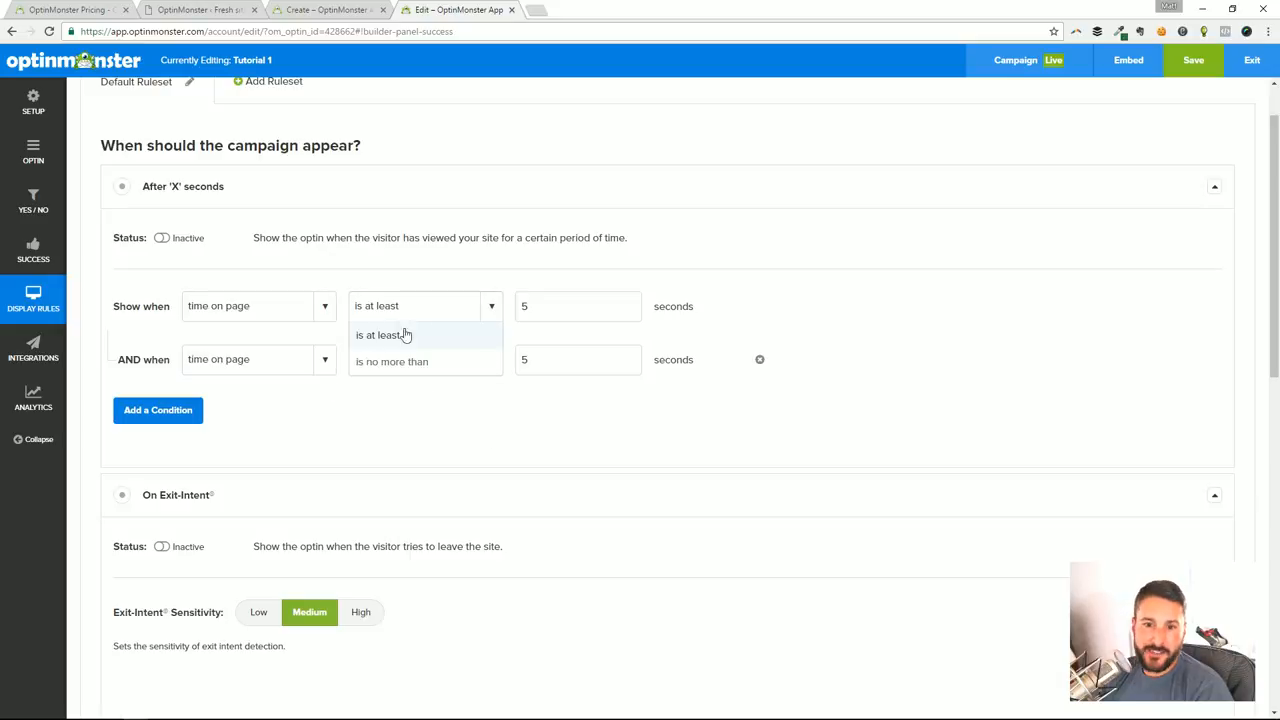
left_click(621, 442)
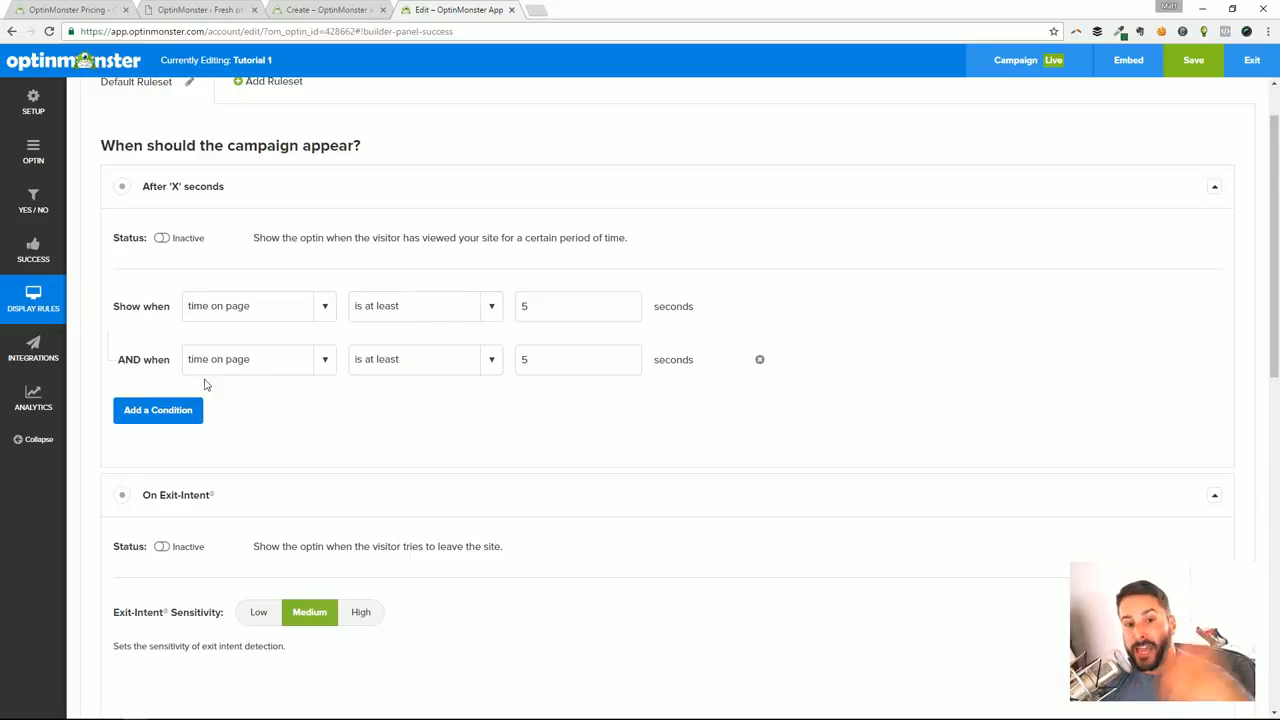
Remove the extra AND condition from the After 'X' seconds rule
left_click(253, 366)
left_click_drag(650, 428, 668, 411)
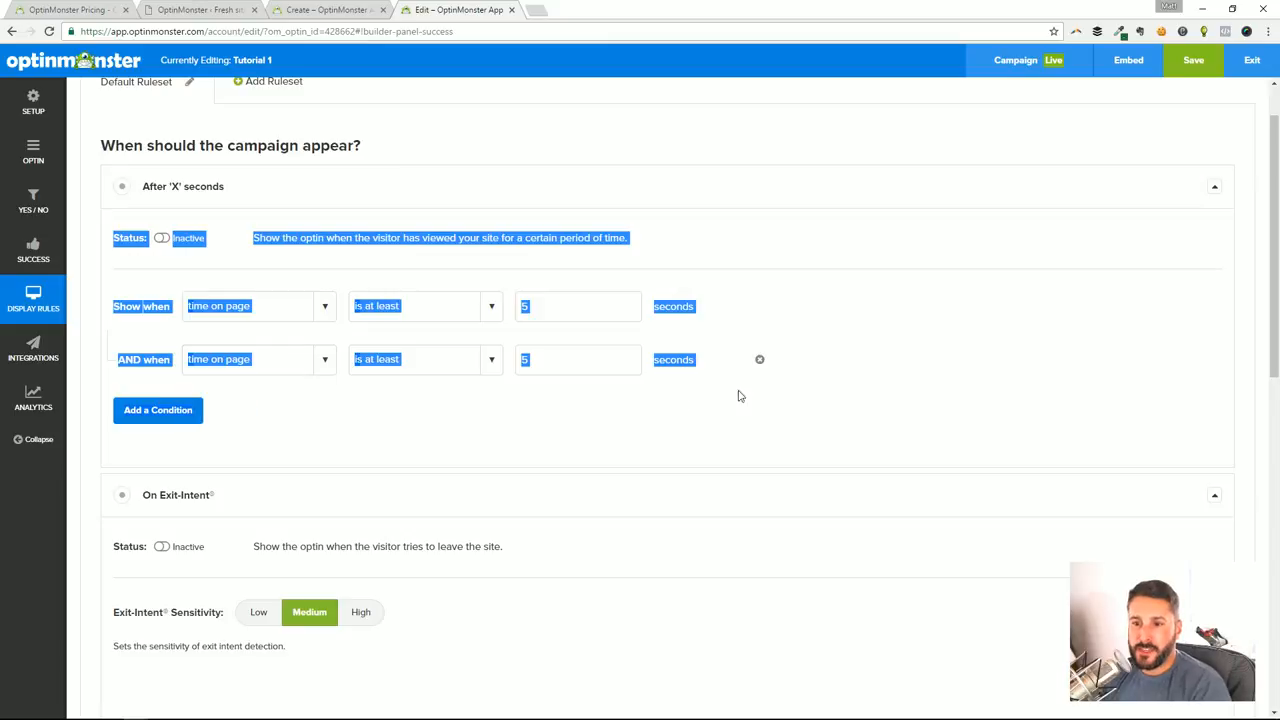
left_click(750, 388)
left_click(758, 359)
Activate the MonsterLink (On Click) display rule, look over its settings, and deactivate it again
scroll(429, 426, "down", 4)
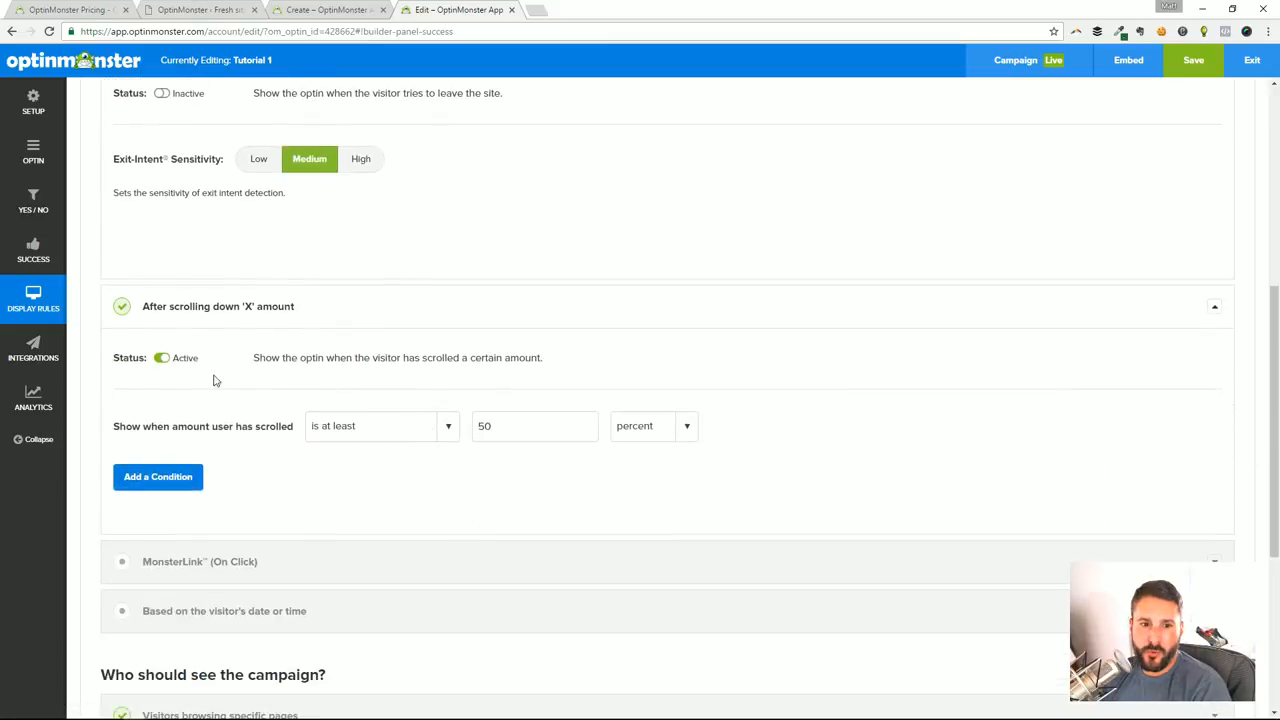
scroll(265, 364, "down", 1)
scroll(265, 364, "down", 1)
left_click(243, 431)
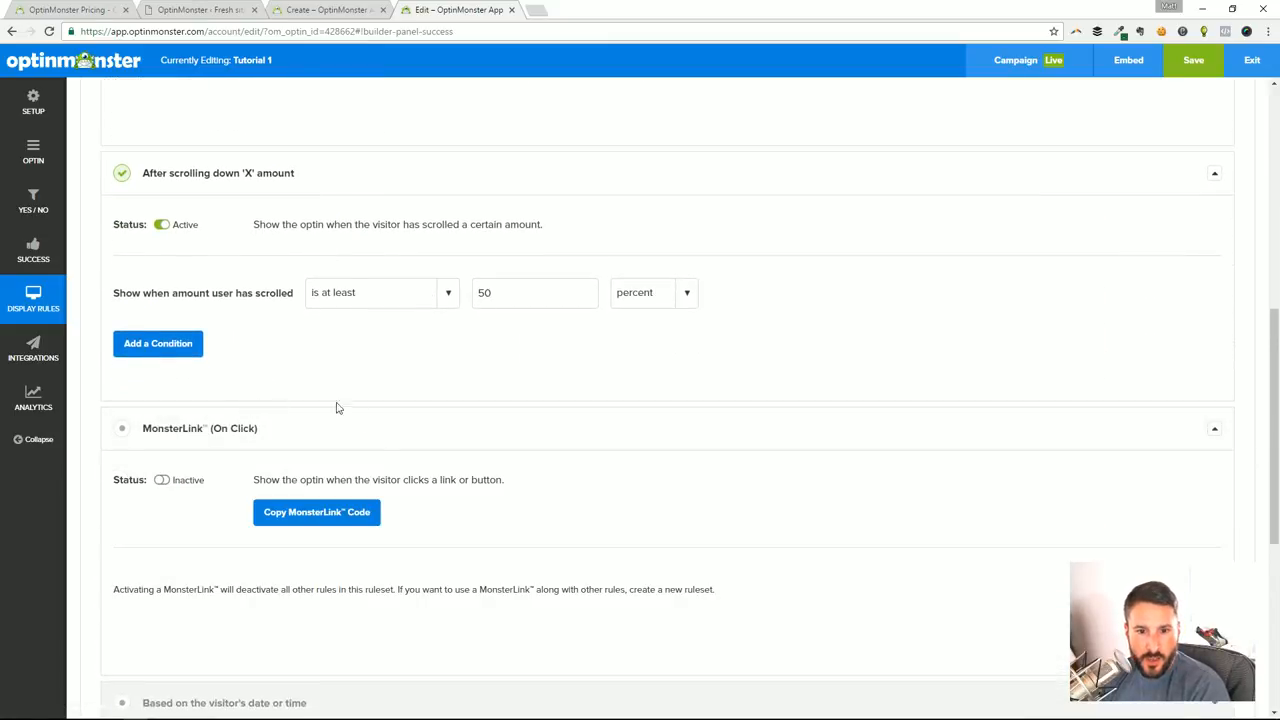
scroll(372, 360, "down", 1)
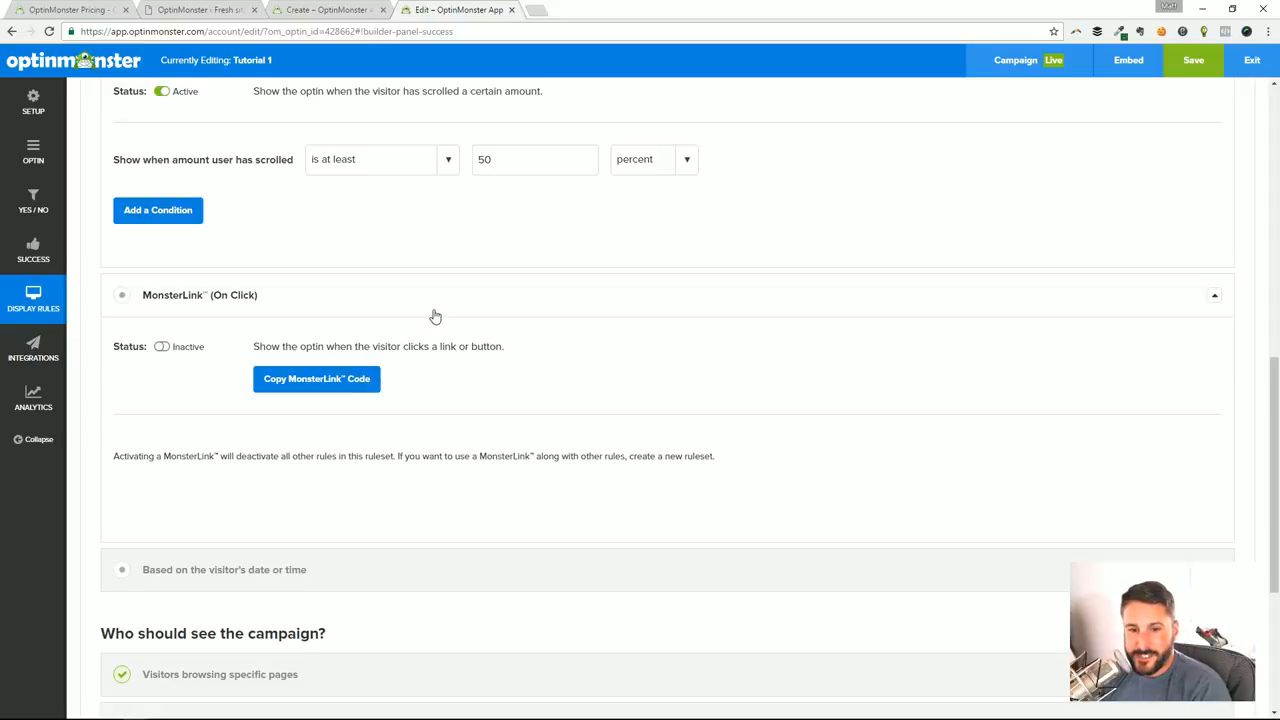
left_click(161, 347)
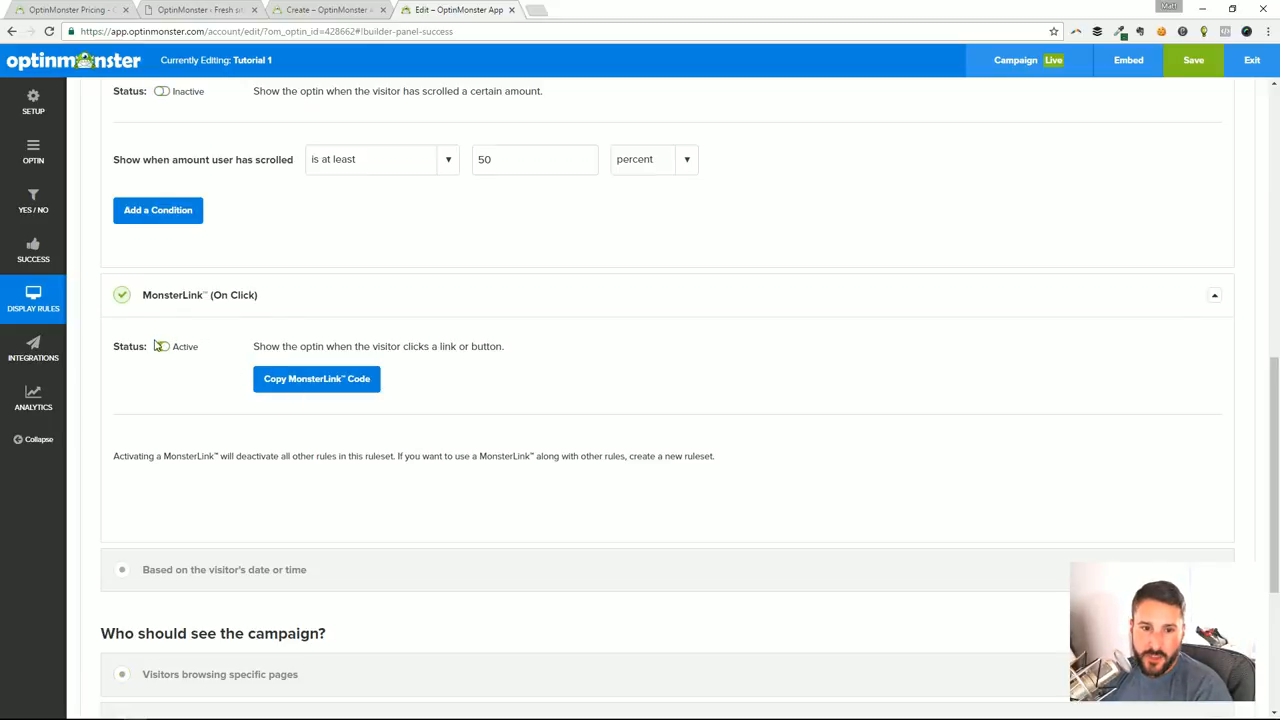
scroll(297, 273, "down", 1)
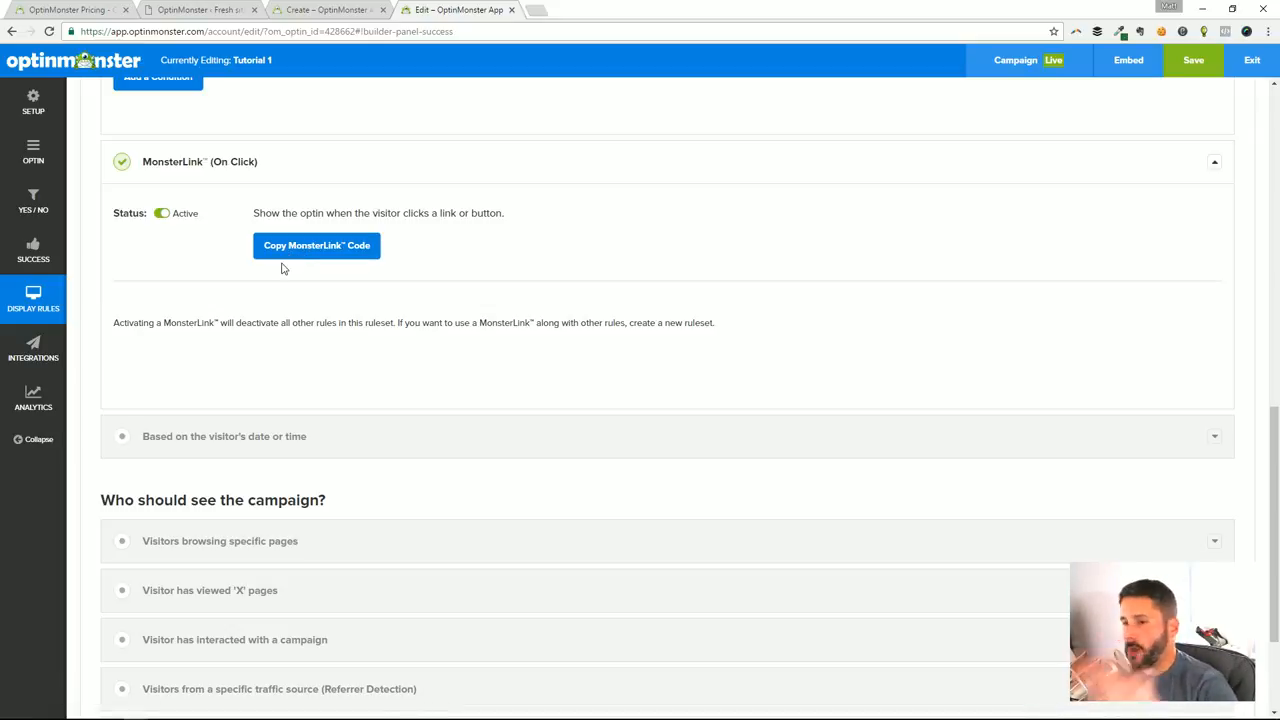
scroll(380, 303, "down", 1)
scroll(491, 286, "up", 3)
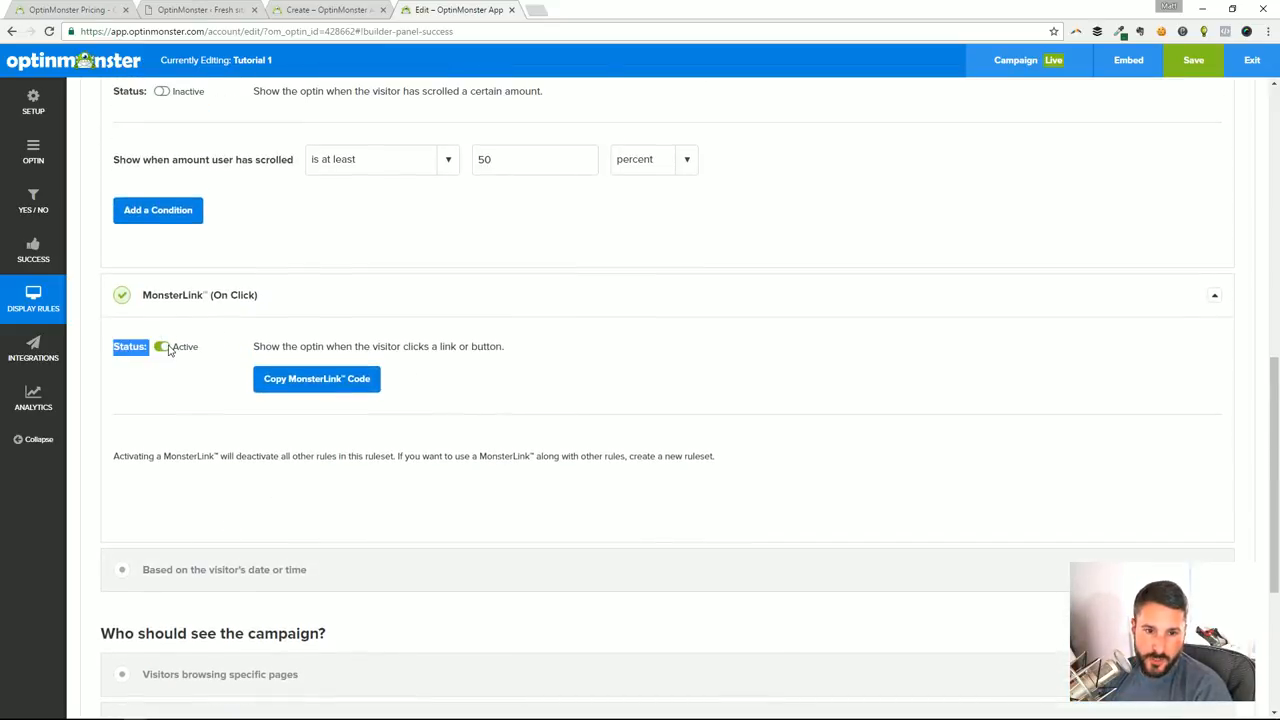
left_click(163, 346)
Expand the Based on the visitor's date or time rule and examine its settings
scroll(214, 367, "down", 1)
scroll(214, 367, "down", 1)
left_click(140, 380)
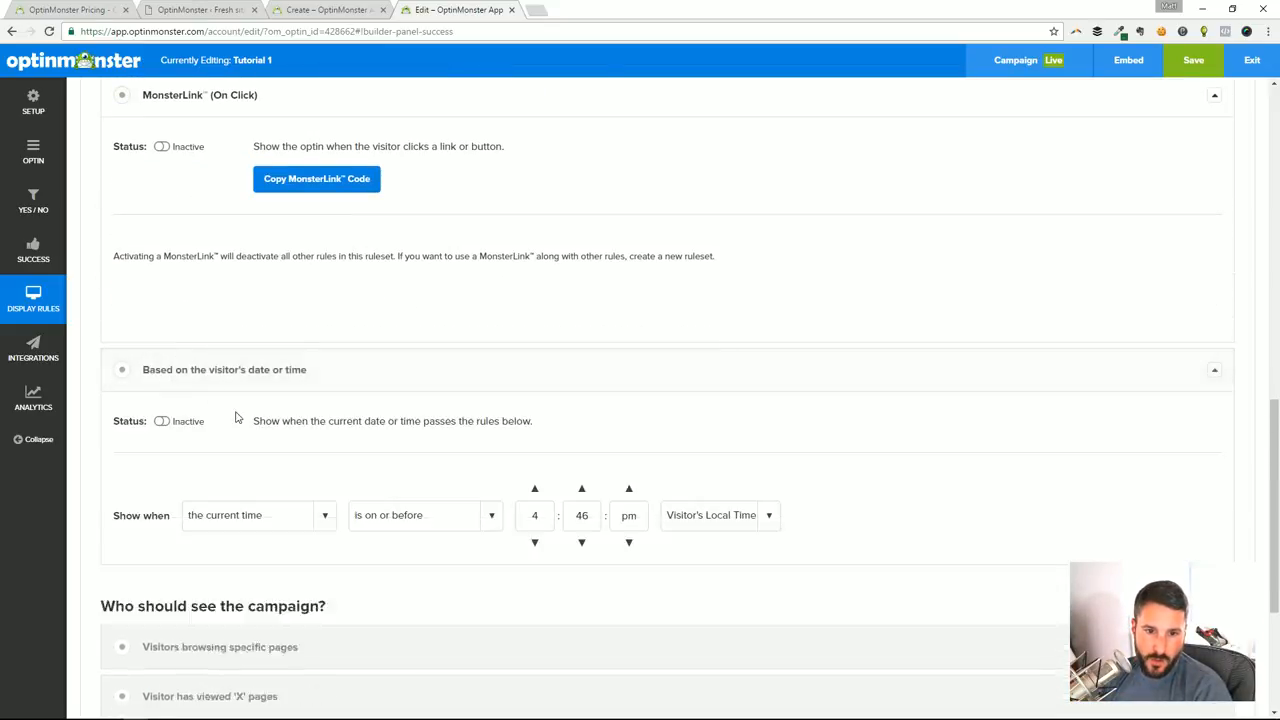
scroll(363, 451, "down", 1)
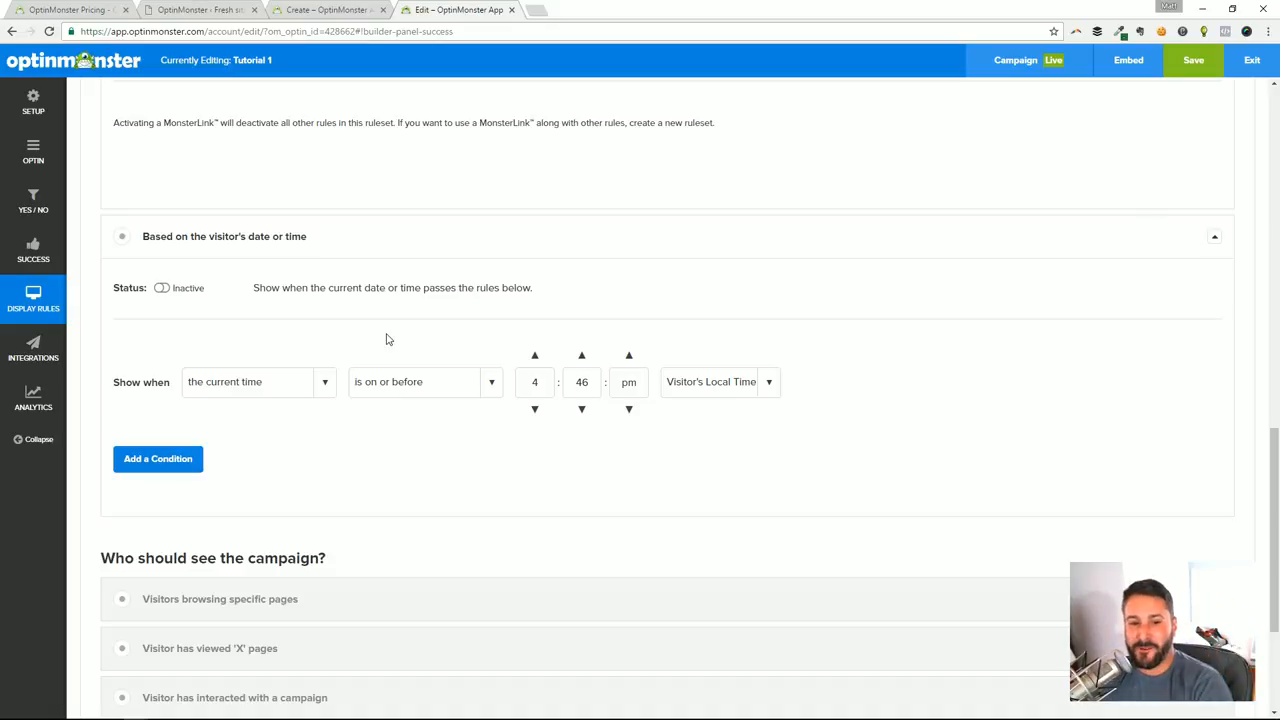
scroll(372, 342, "down", 2)
scroll(350, 300, "up", 1)
scroll(336, 295, "down", 1)
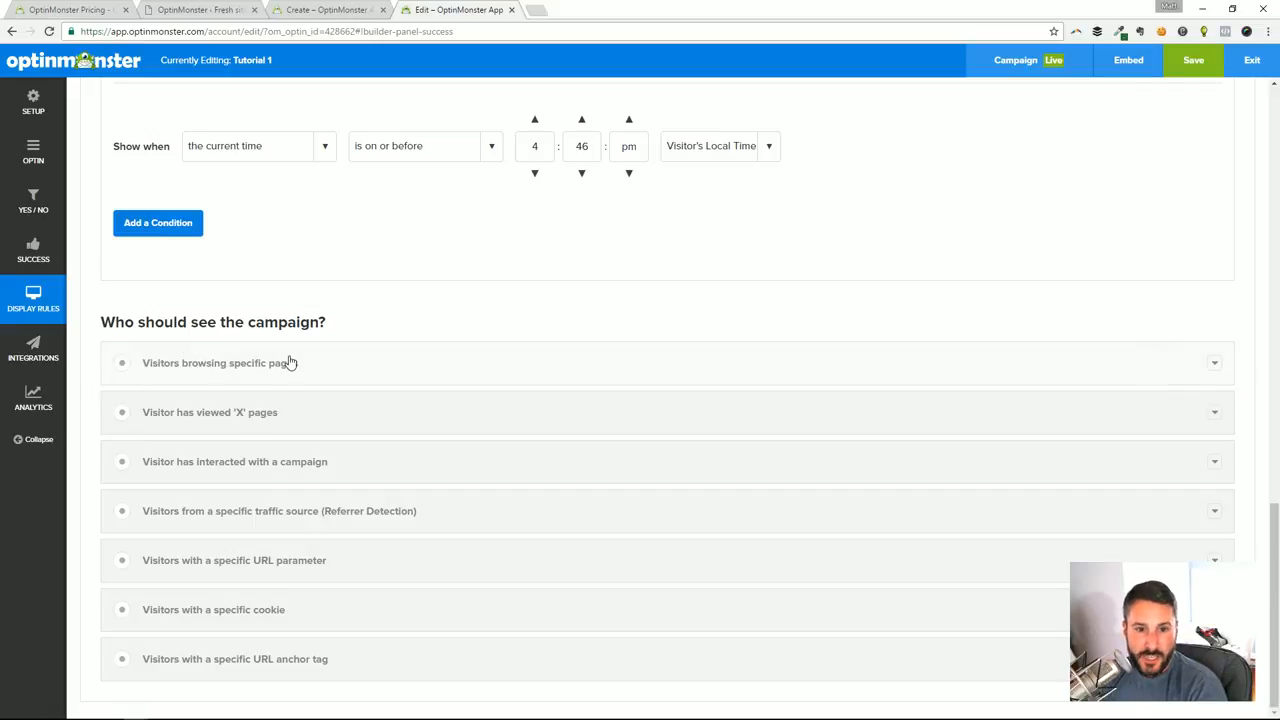
Examine the settings of the Visitors browsing specific pages and Visitor has viewed 'X' pages rules
left_click(341, 369)
scroll(371, 374, "down", 1)
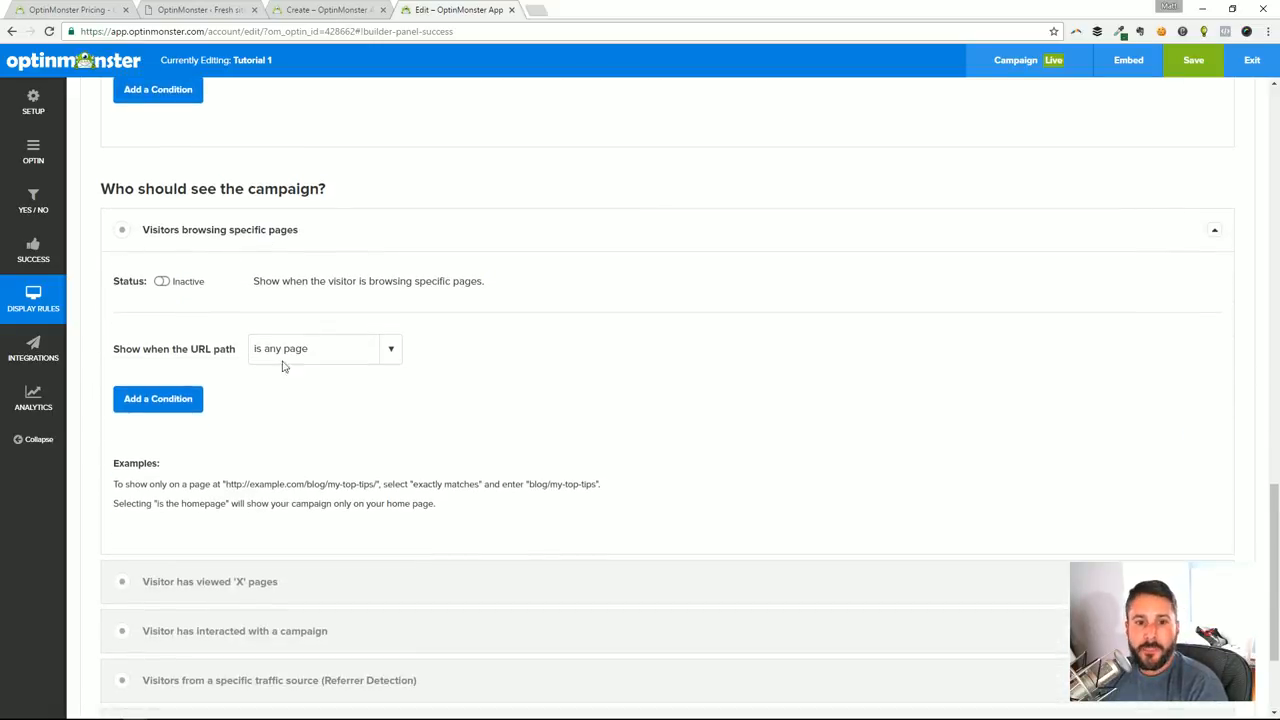
left_click(321, 248)
left_click(283, 430)
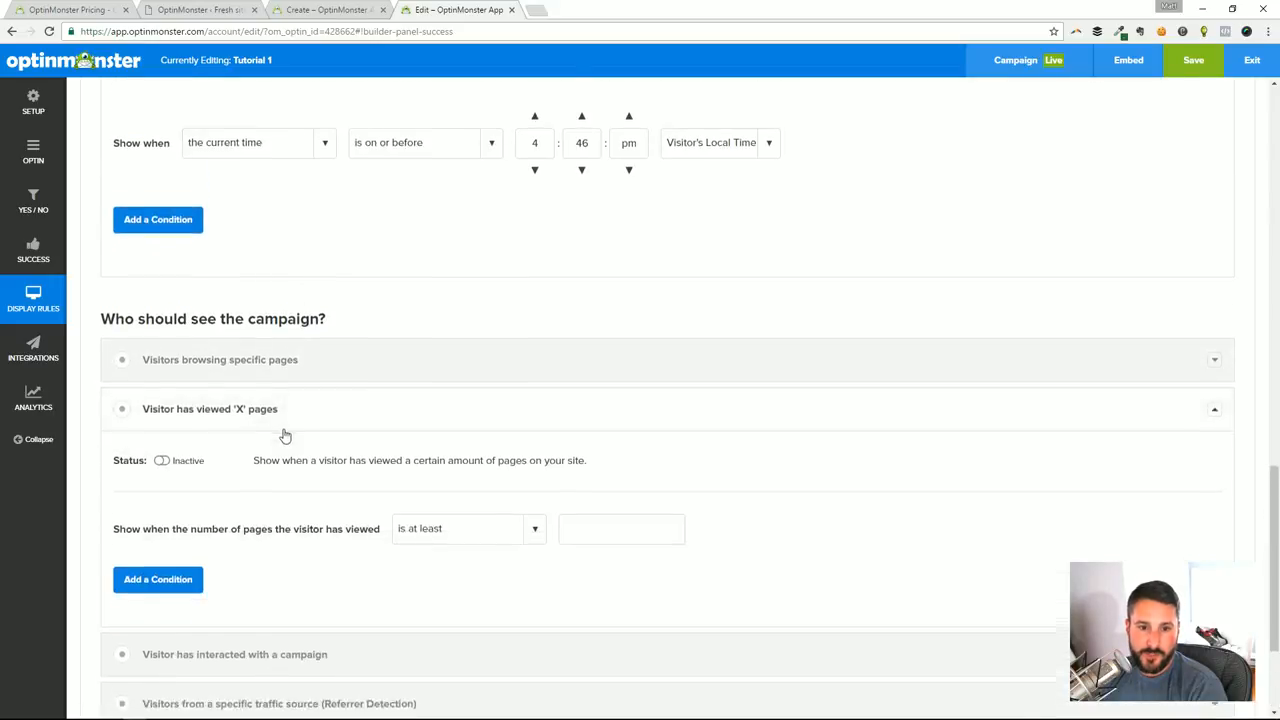
scroll(187, 302, "down", 1)
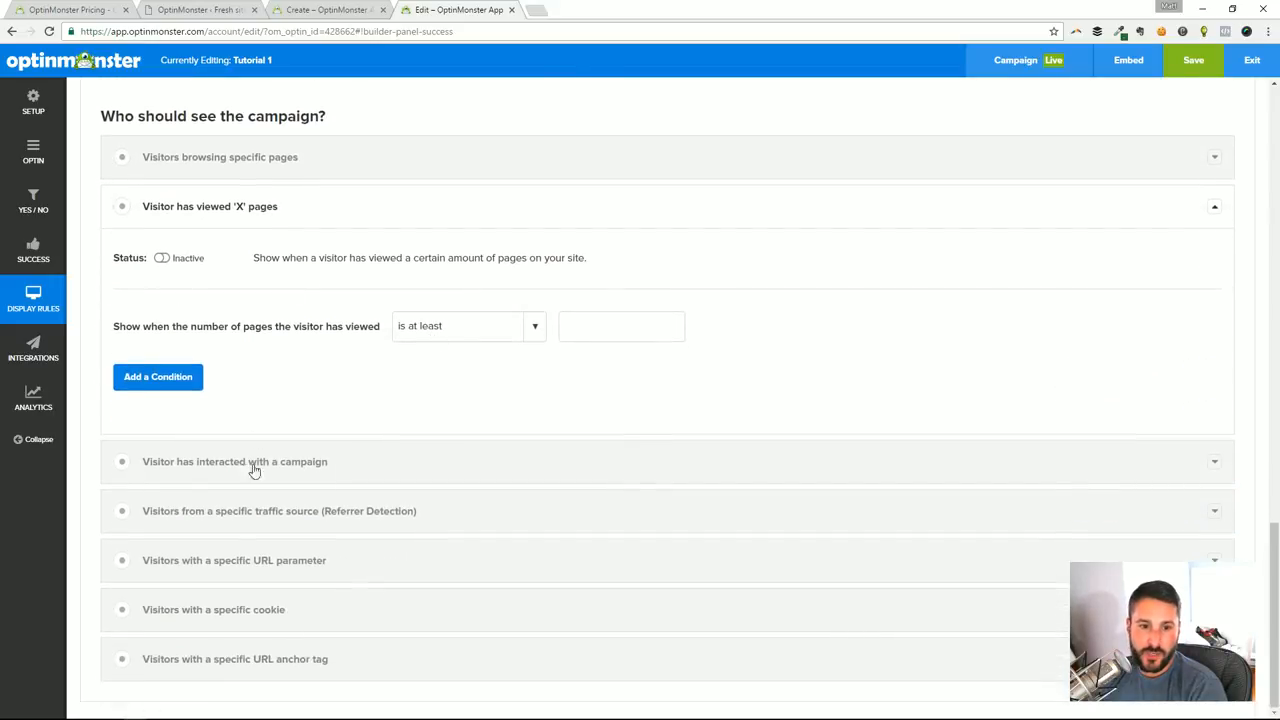
Examine the audience rules for campaign interaction, specific traffic source and specific URL parameter
left_click(273, 474)
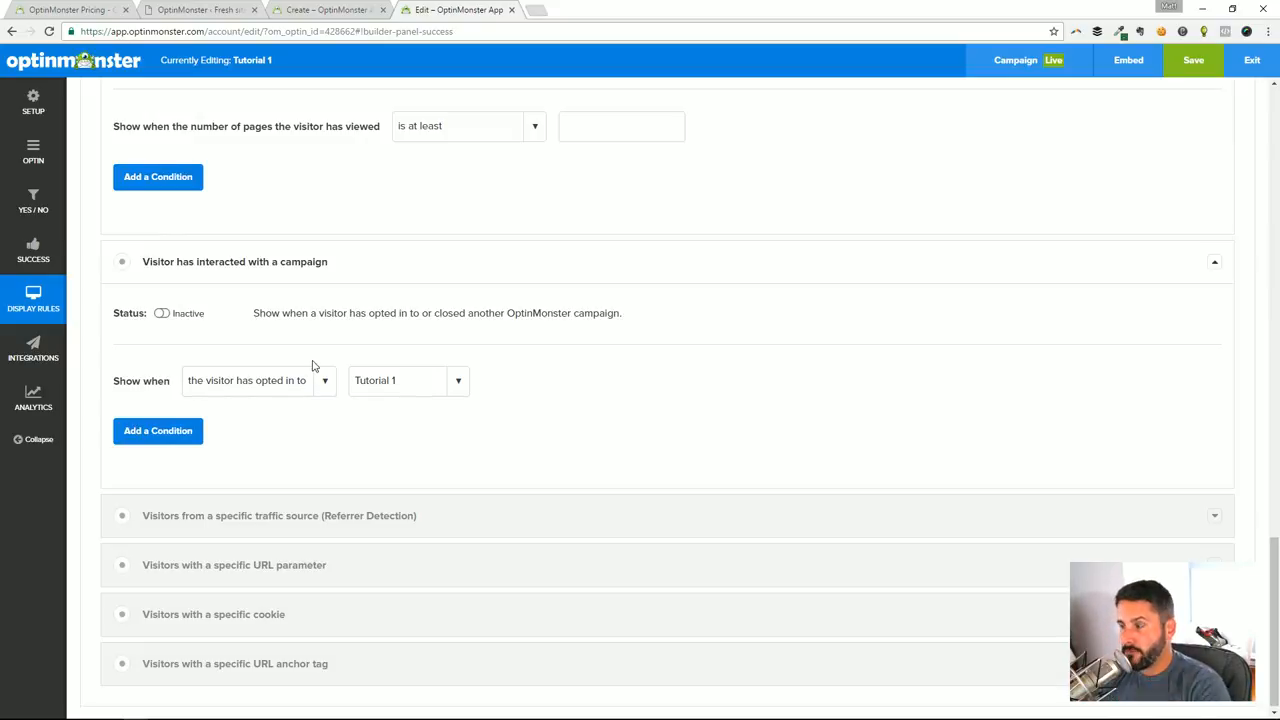
left_click(265, 514)
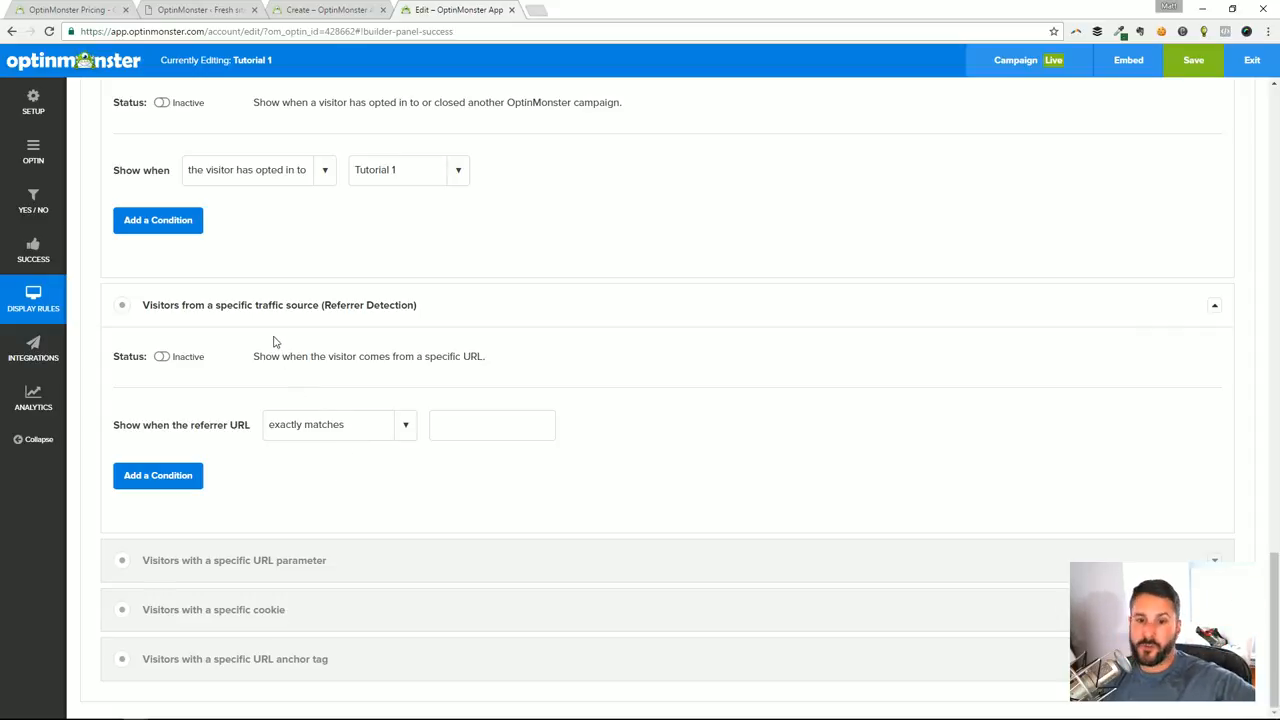
left_click(254, 566)
scroll(420, 552, "down", 2)
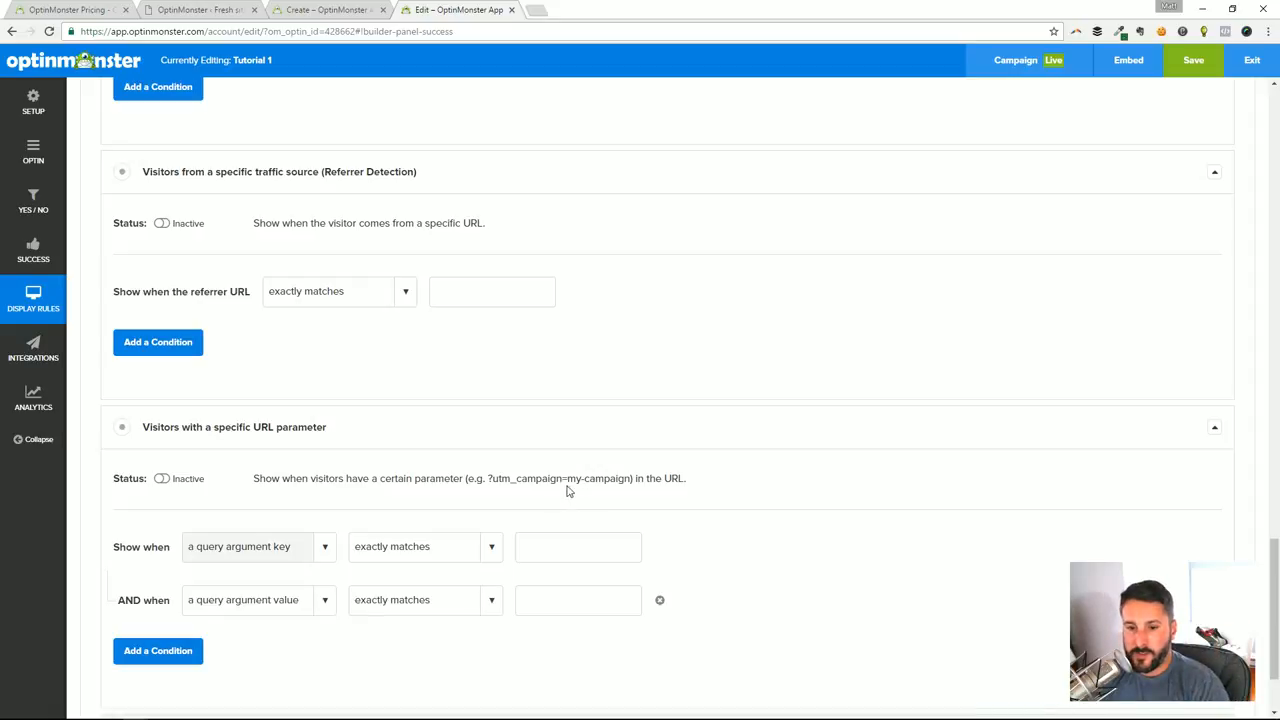
scroll(373, 504, "down", 2)
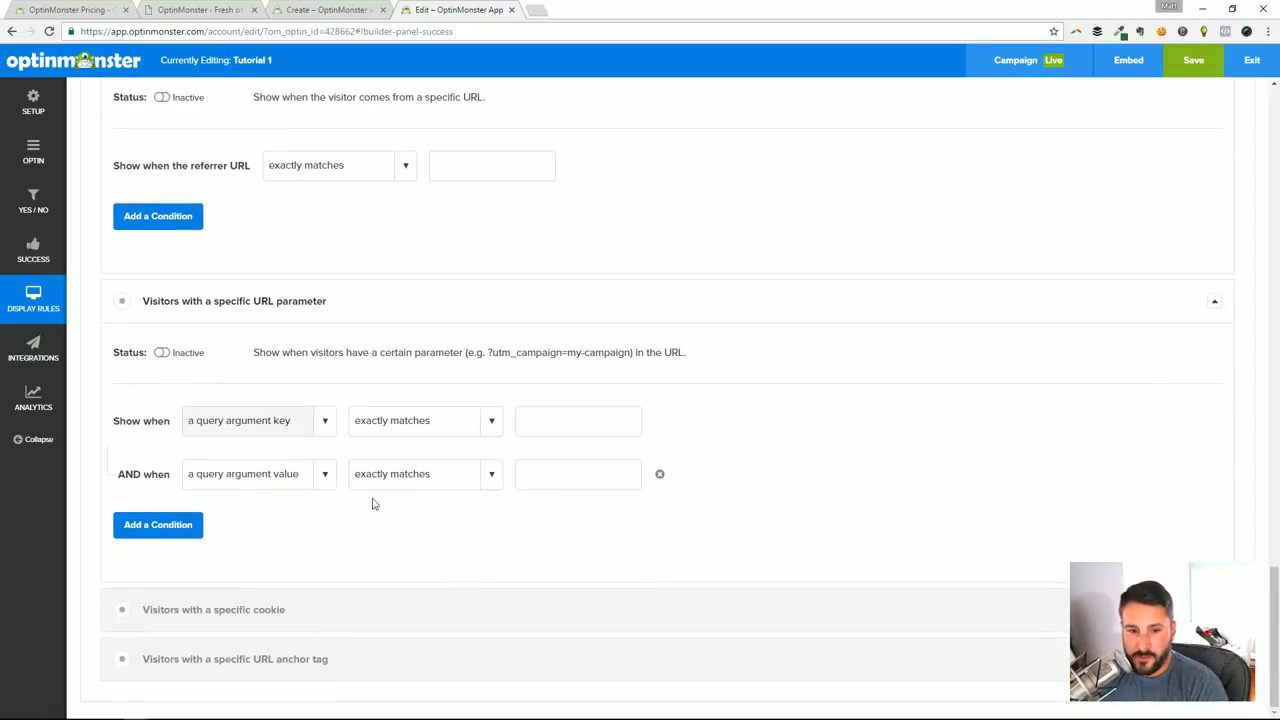
Examine the settings of the specific cookie and specific URL anchor tag rules
left_click(250, 610)
scroll(340, 560, "down", 4)
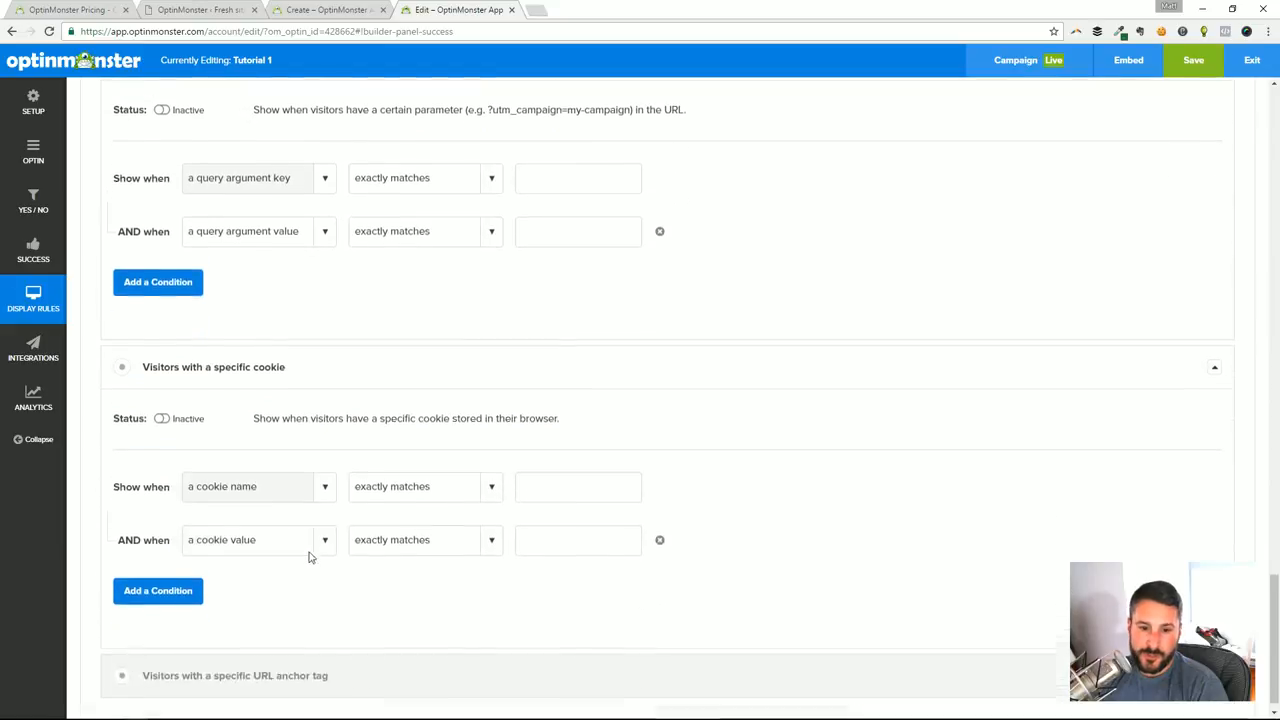
left_click(243, 657)
scroll(383, 594, "down", 3)
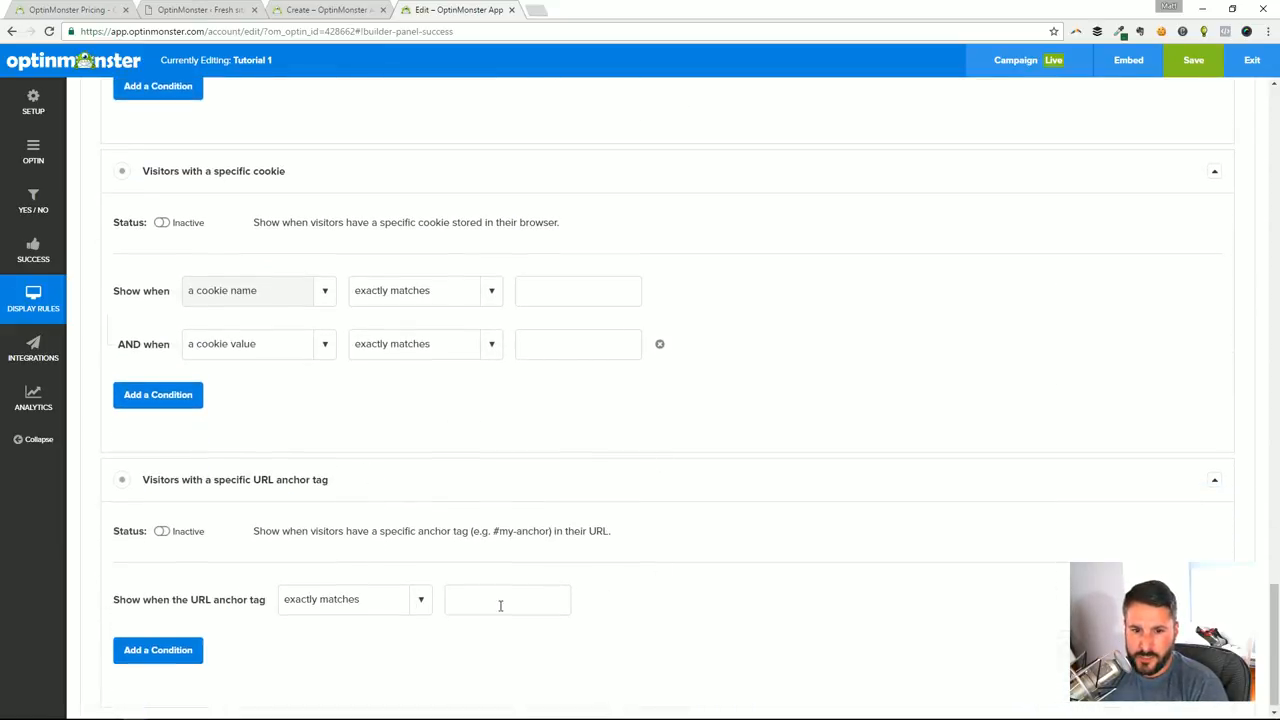
Look at the email provider integration setting and the Display Effect choices in the optin's design fields
left_click(40, 345)
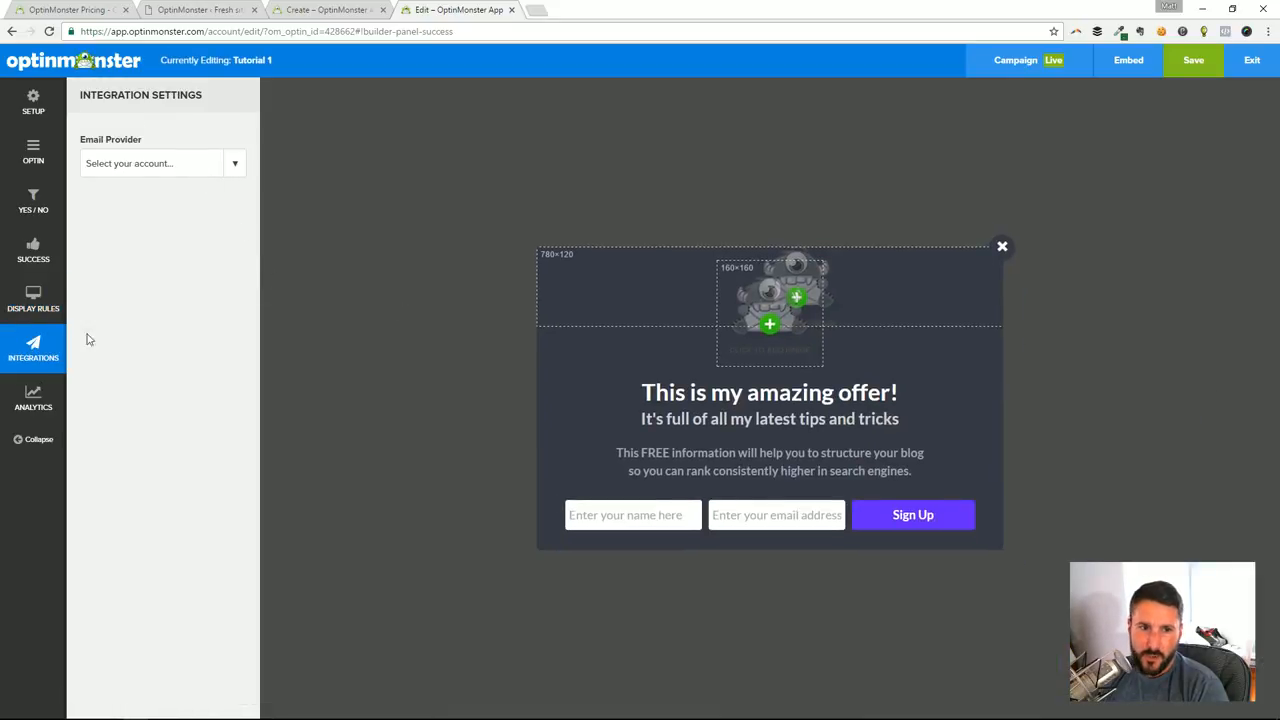
left_click(45, 162)
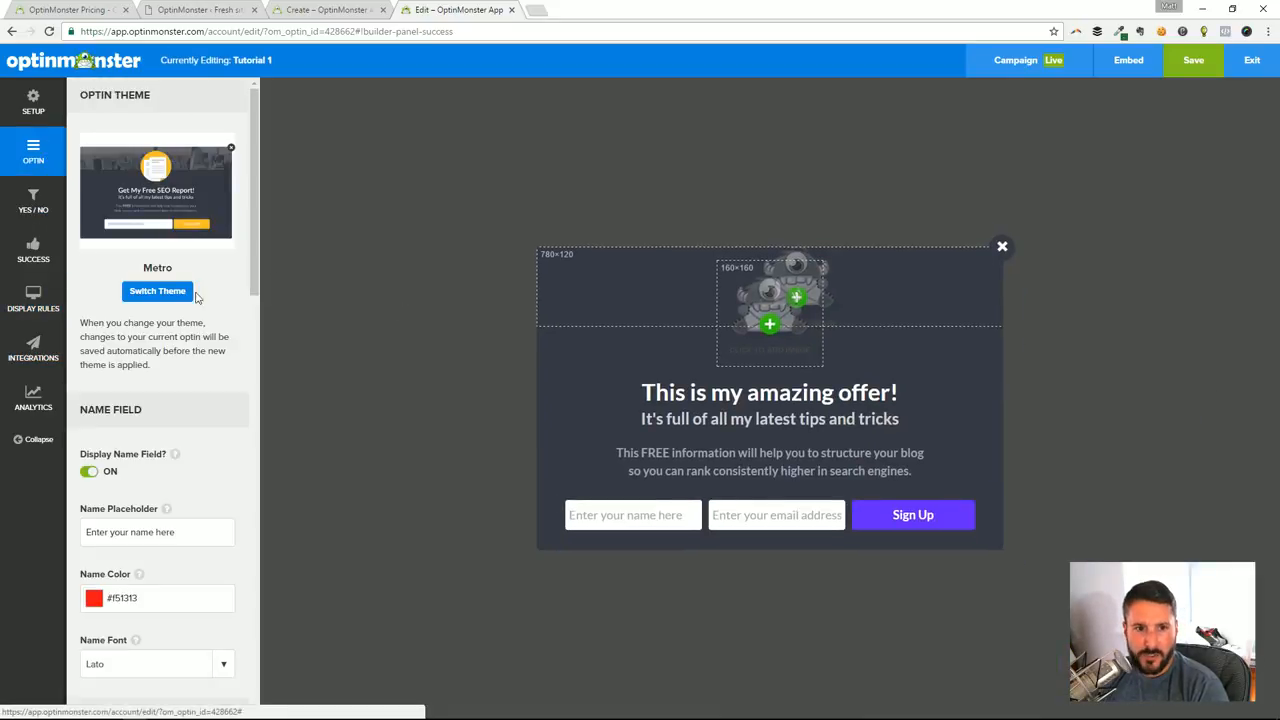
scroll(214, 357, "down", 6)
scroll(215, 357, "down", 6)
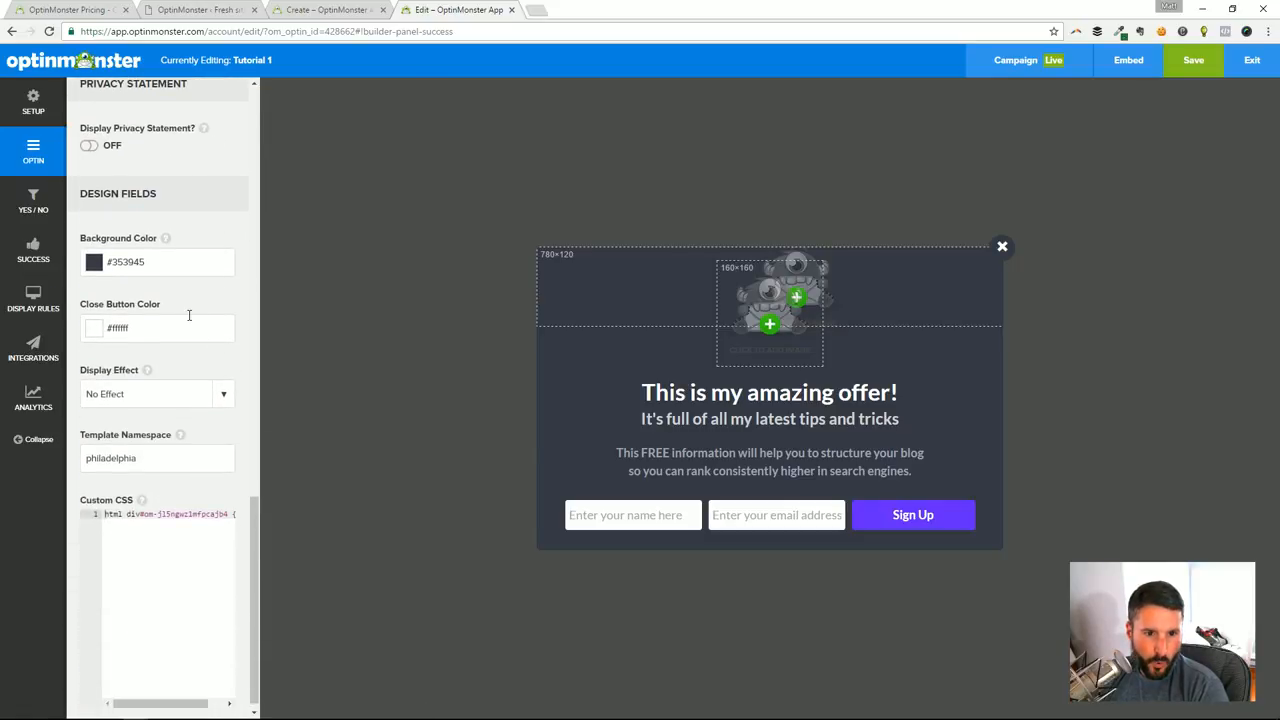
left_click(226, 400)
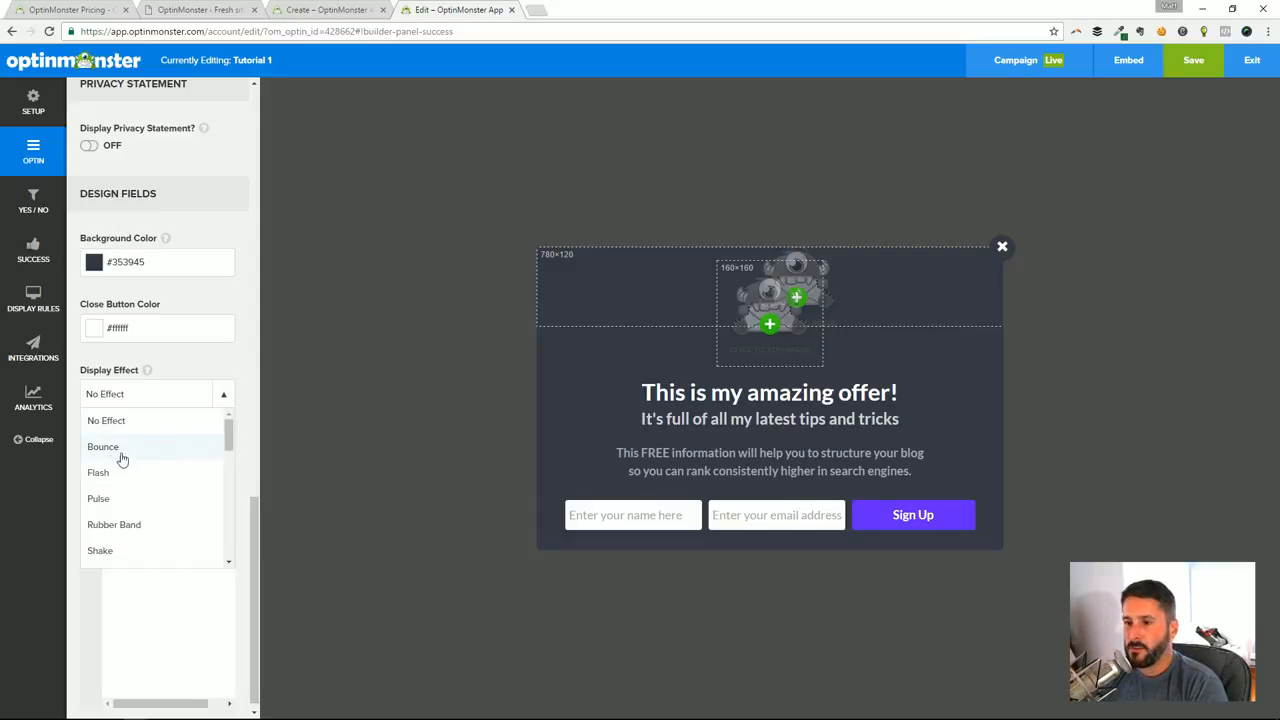
left_click(176, 418)
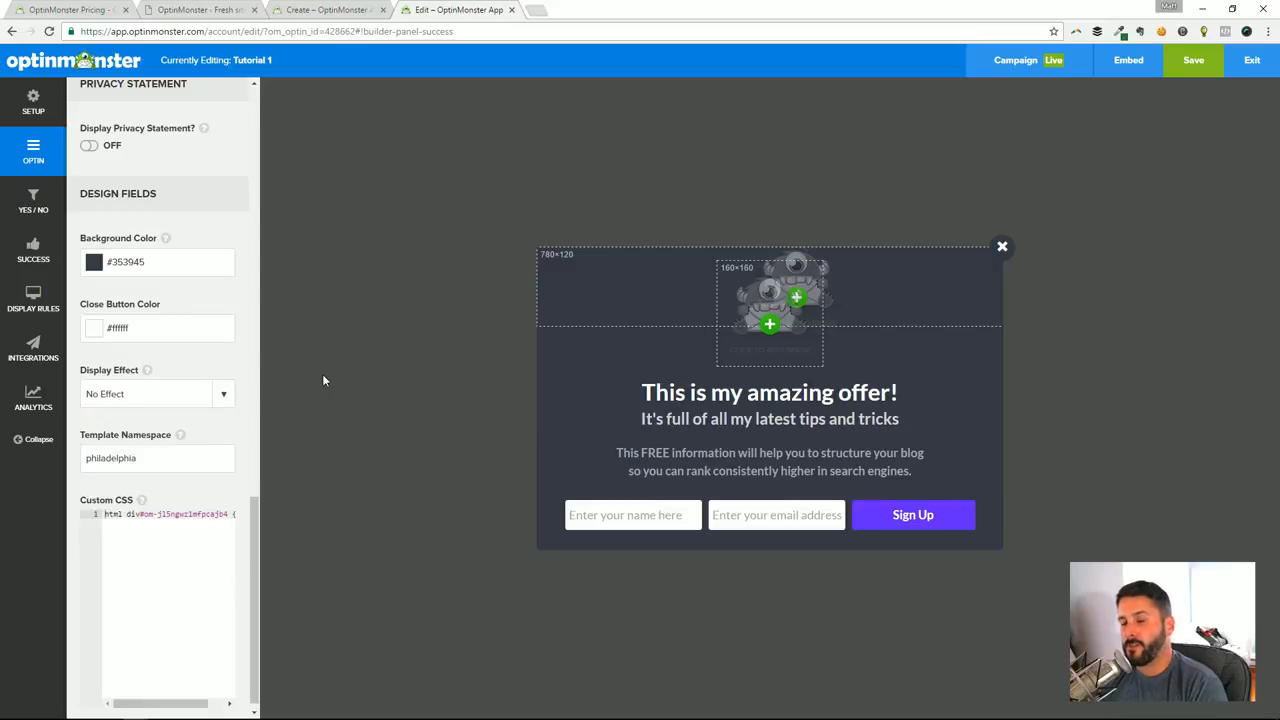
Try the Bounce, Flash, Pulse and Rubber Band display effects on the optin
left_click(223, 394)
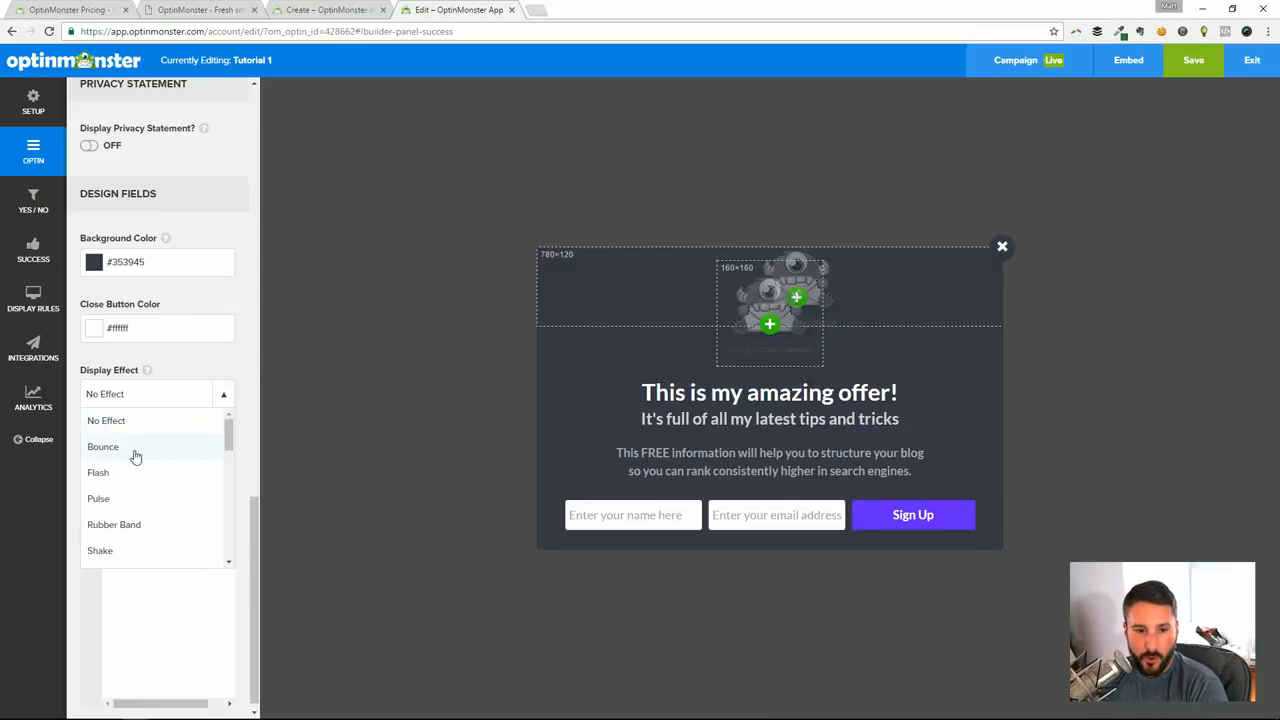
left_click(135, 452)
left_click(212, 400)
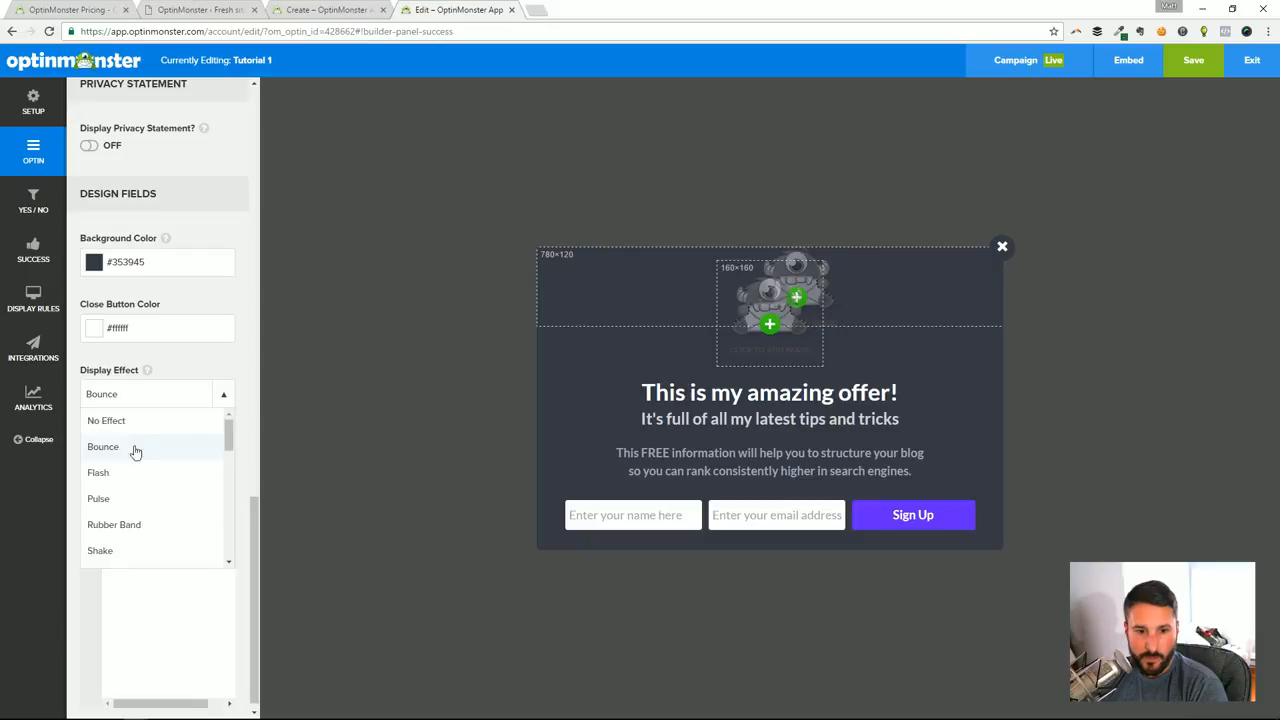
left_click(114, 474)
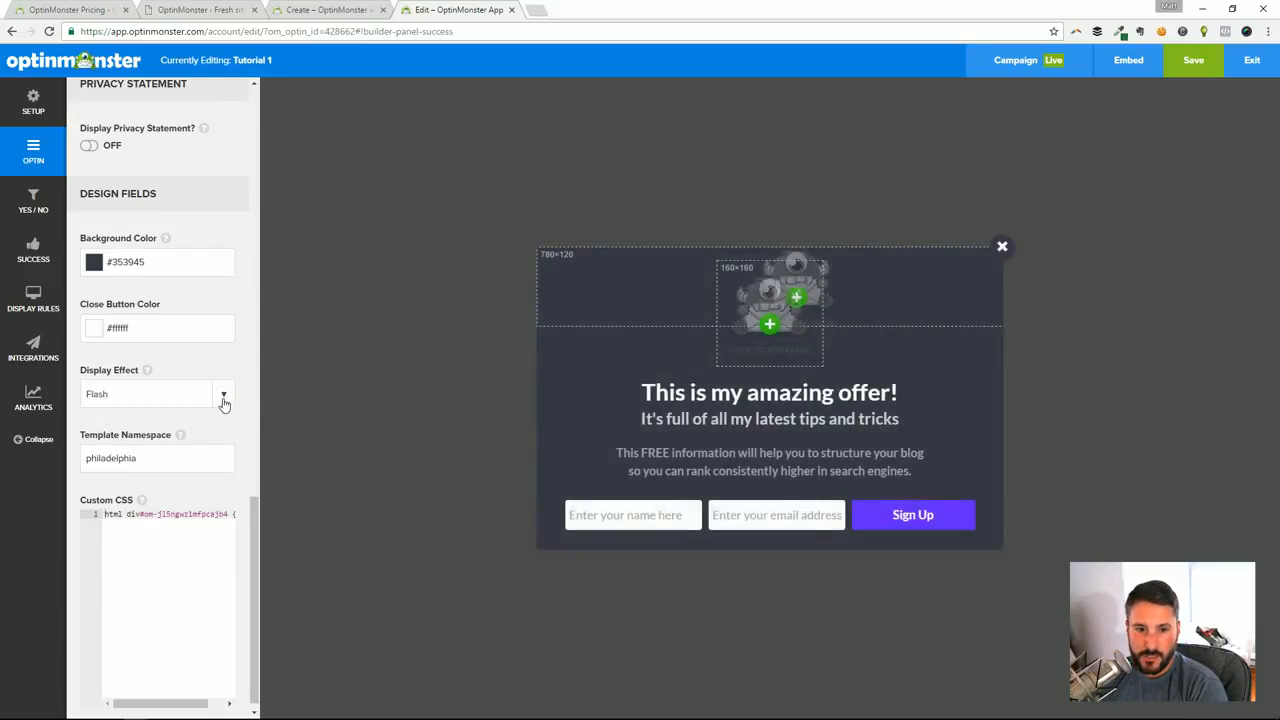
left_click(224, 400)
left_click(117, 497)
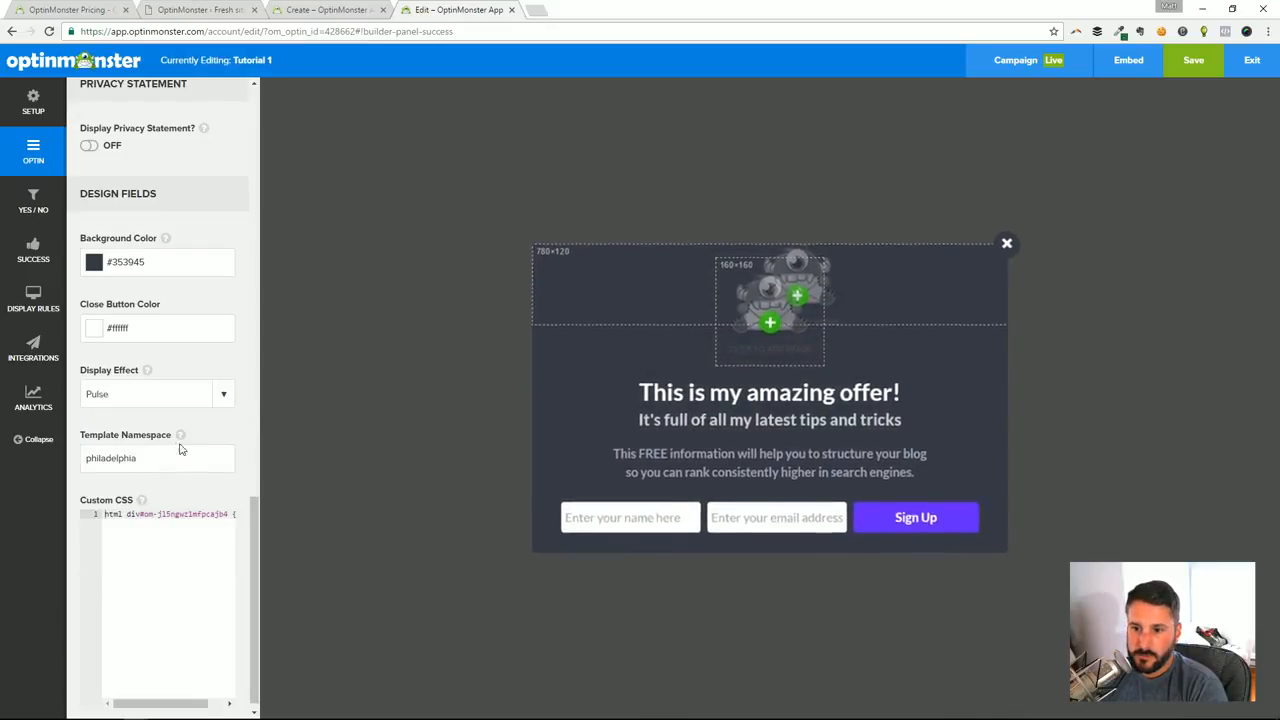
left_click(223, 400)
left_click(143, 526)
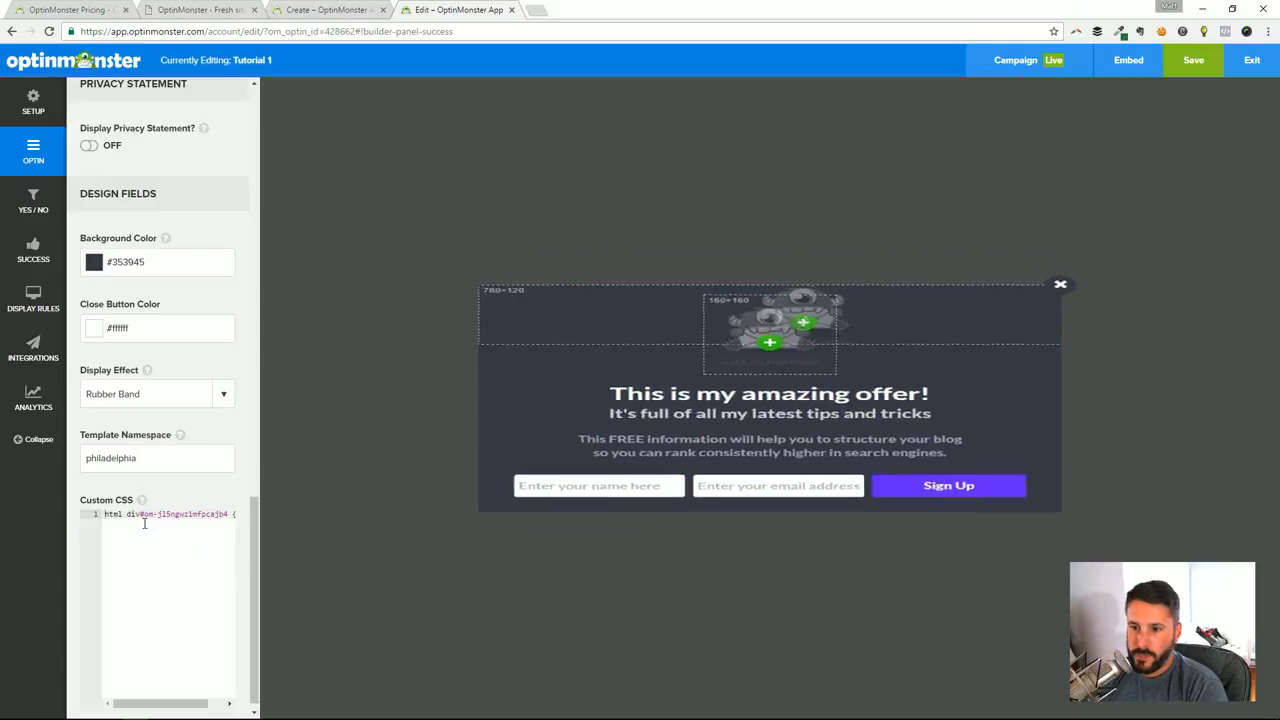
Set the optin's display effect to Shake
left_click(221, 400)
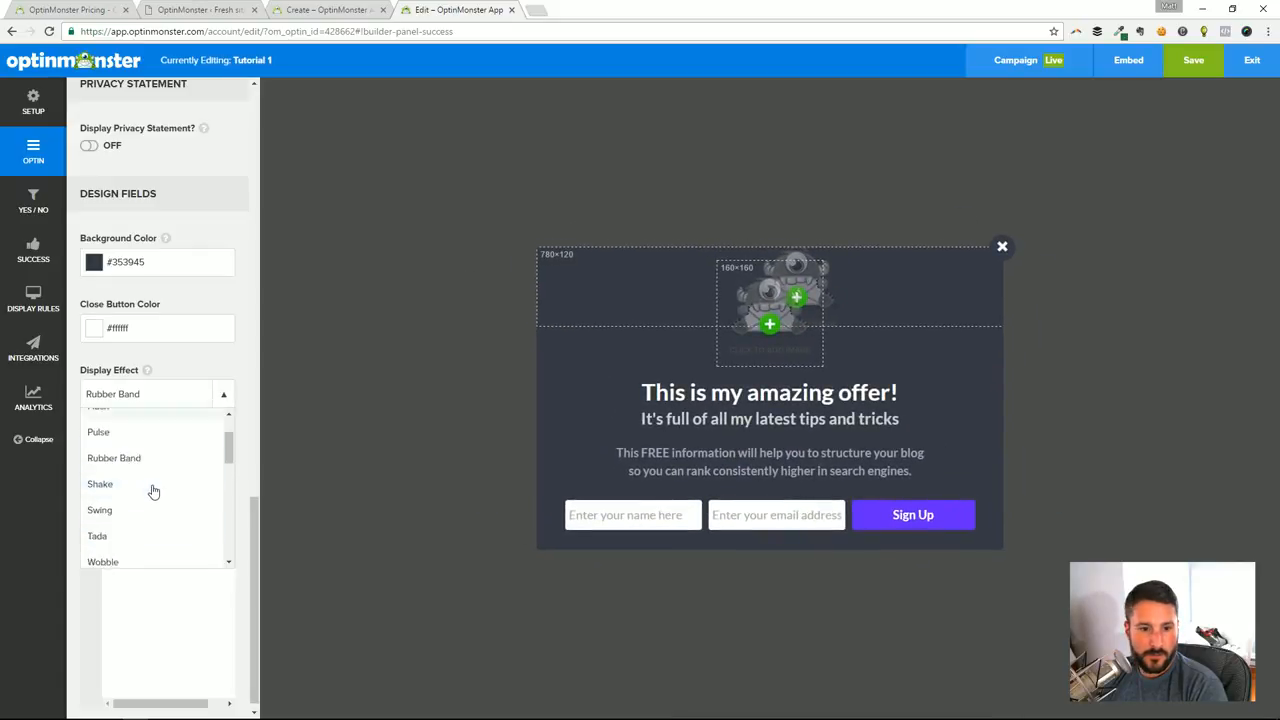
scroll(135, 475, "down", 1)
scroll(130, 472, "up", 1)
left_click(112, 486)
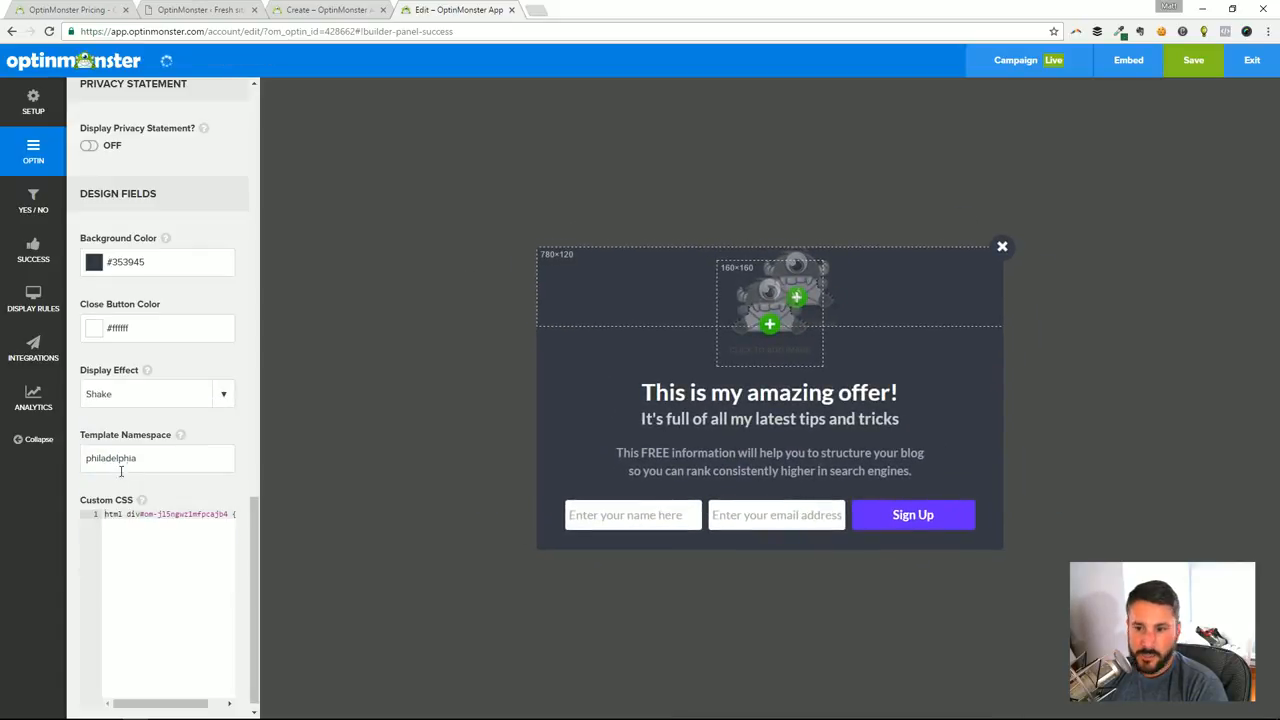
Try the Swing, Tada and Wobble display effects on the optin
left_click(218, 396)
left_click(100, 526)
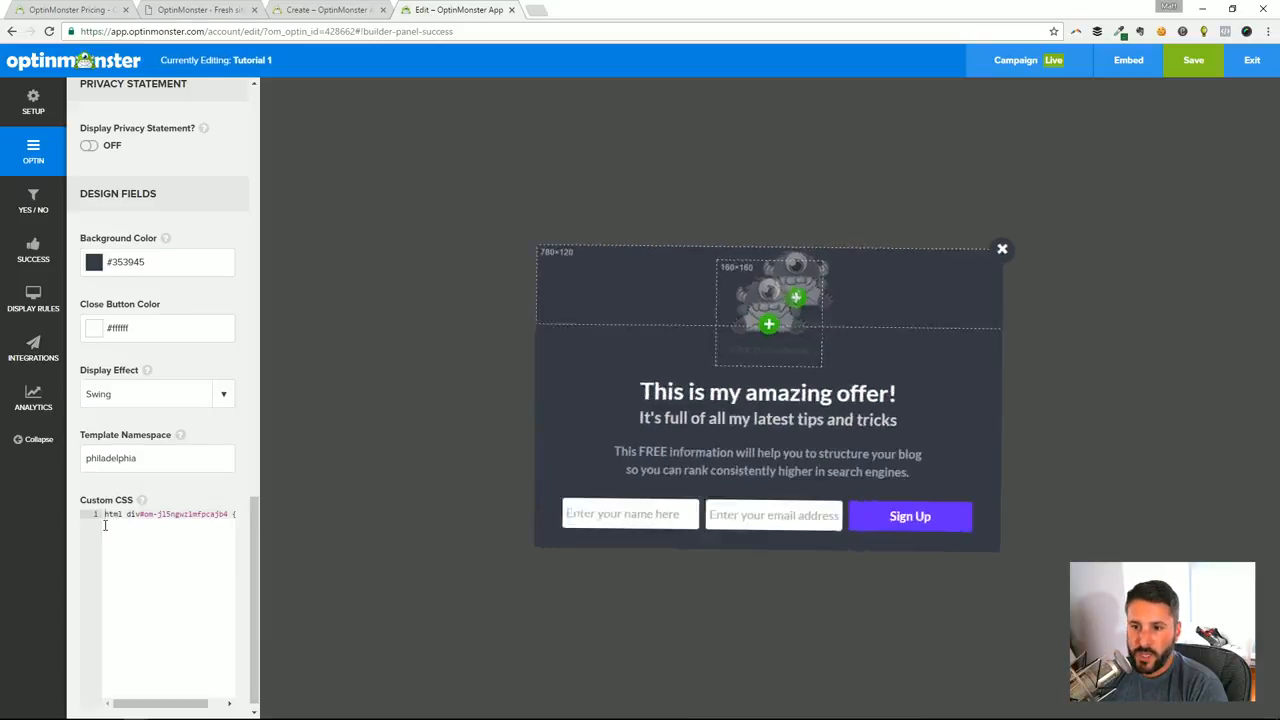
left_click(224, 396)
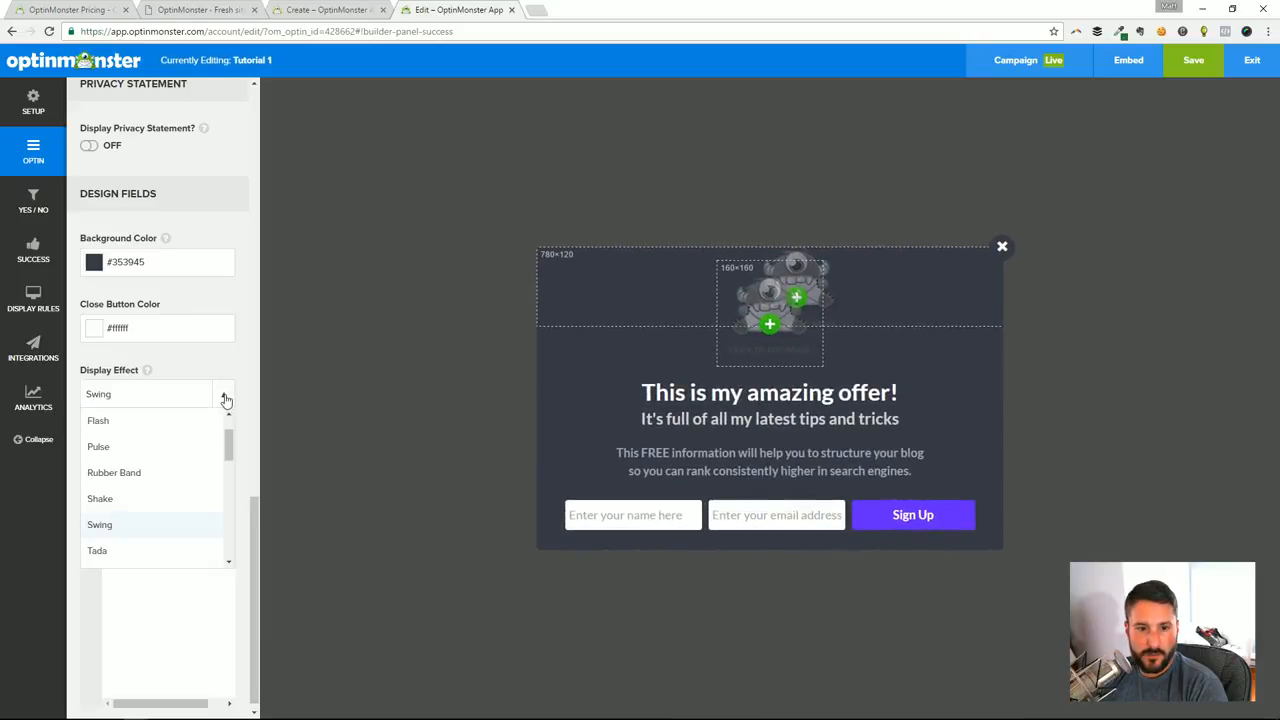
left_click(120, 552)
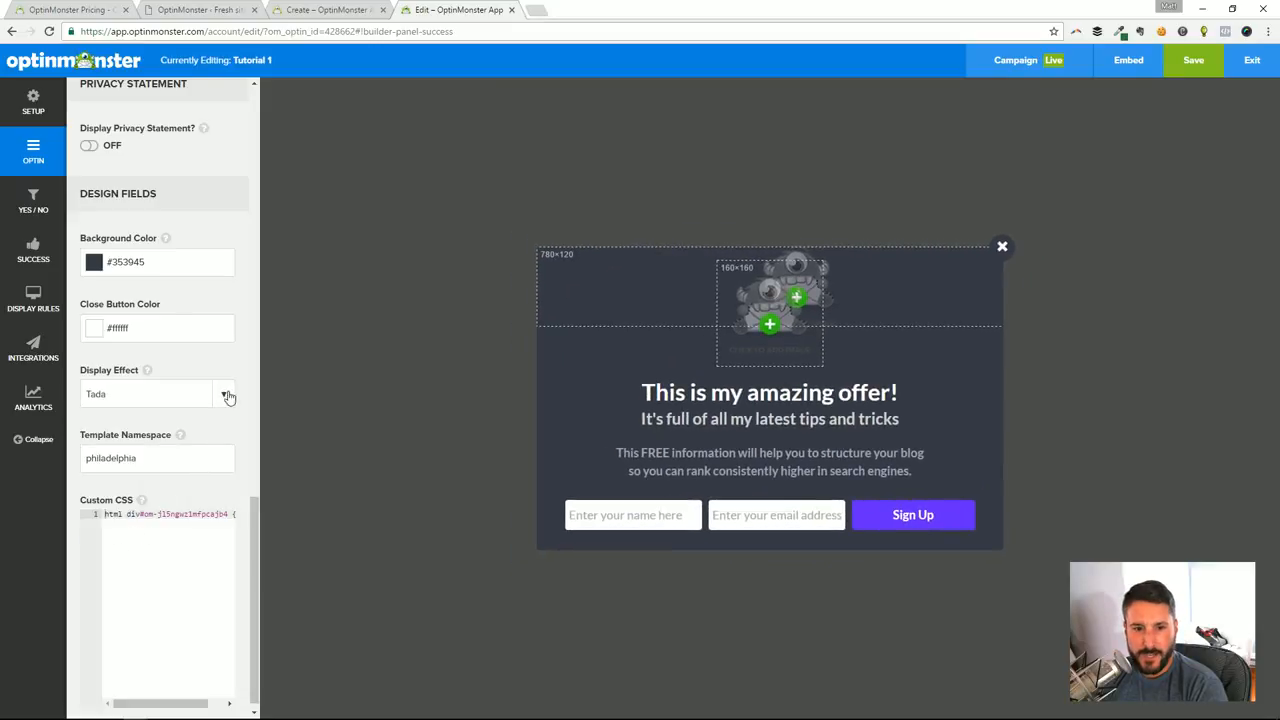
left_click(226, 396)
scroll(150, 515, "down", 1)
left_click(131, 514)
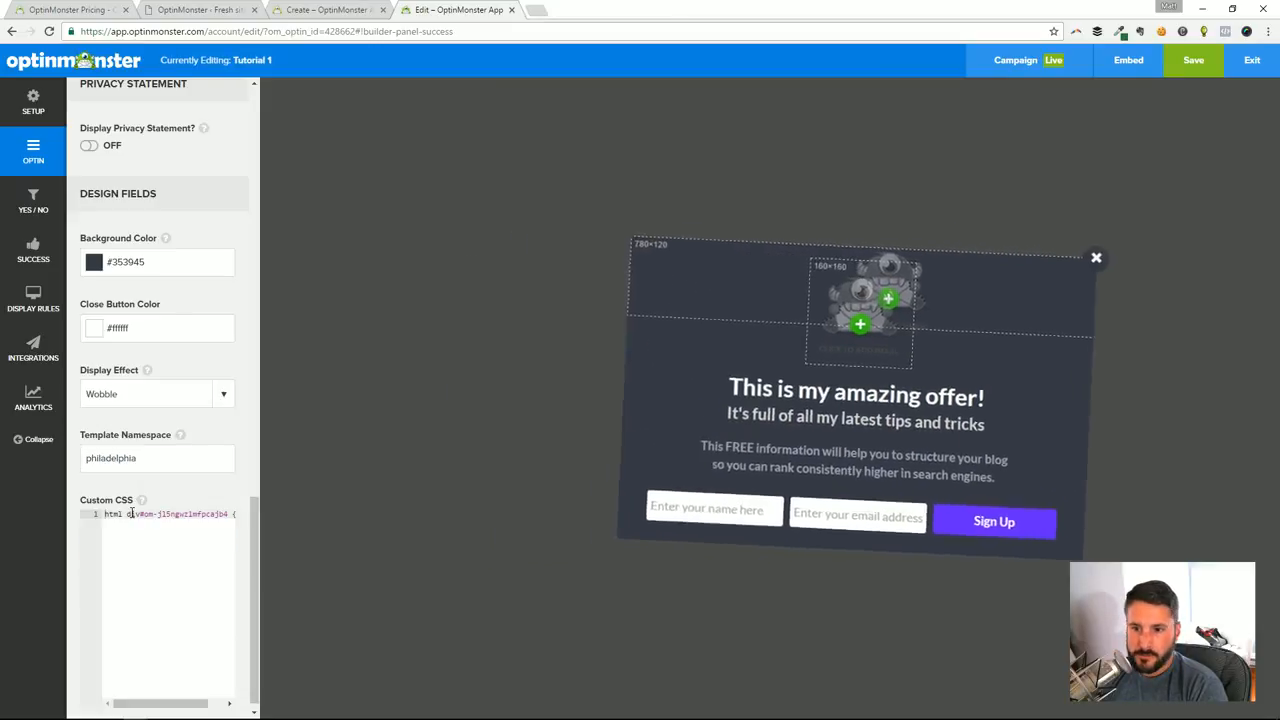
Try the Bounce In and Bounce In (Down) display effects on the optin
left_click(226, 394)
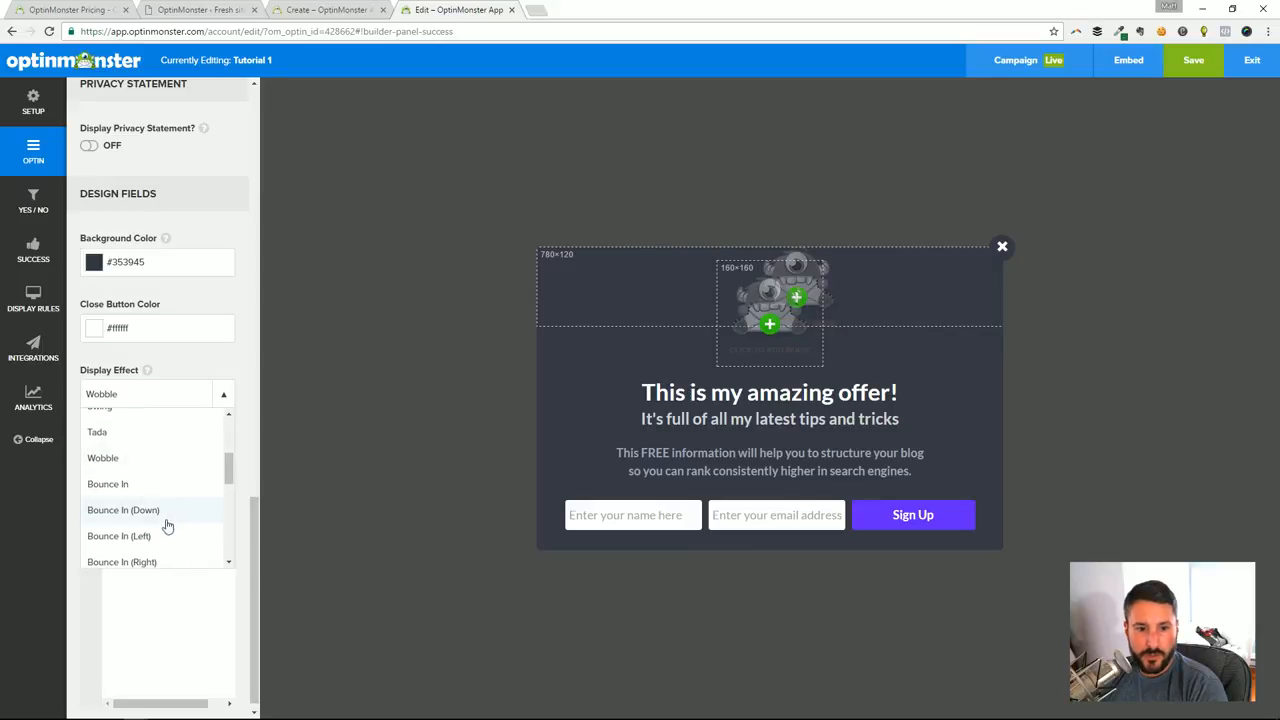
left_click(112, 484)
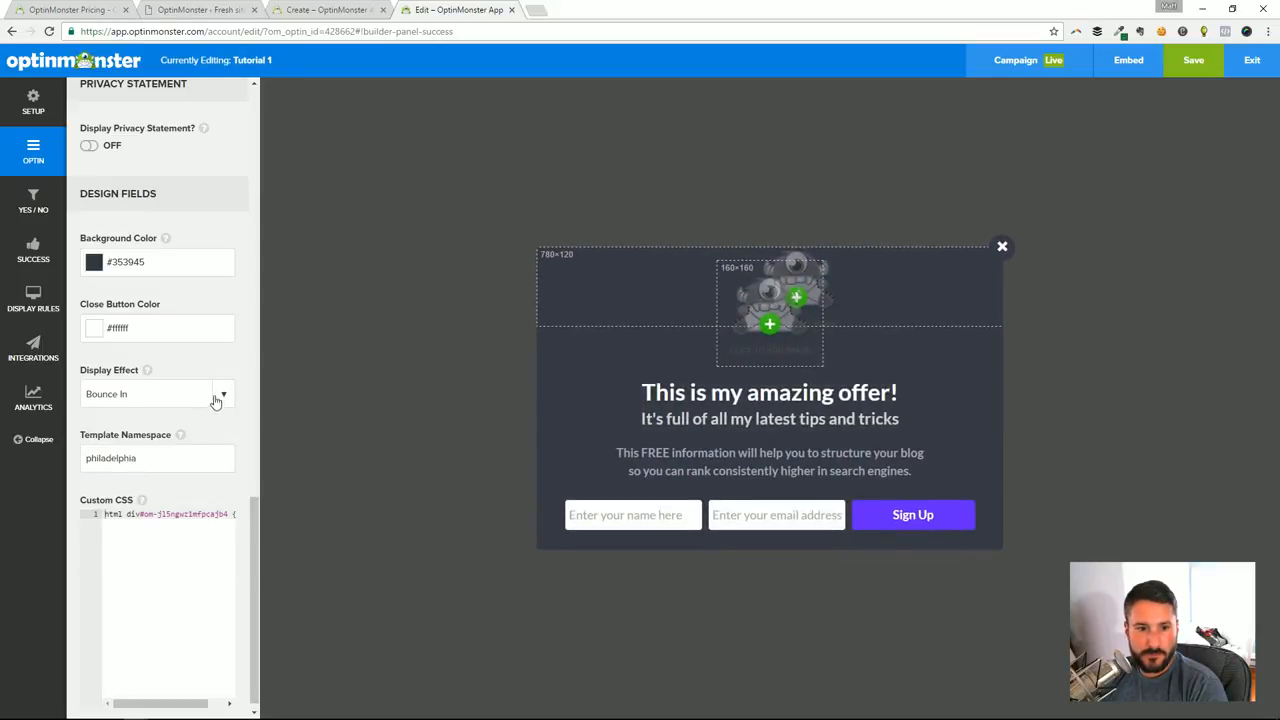
left_click(215, 398)
scroll(191, 457, "down", 1)
left_click(149, 454)
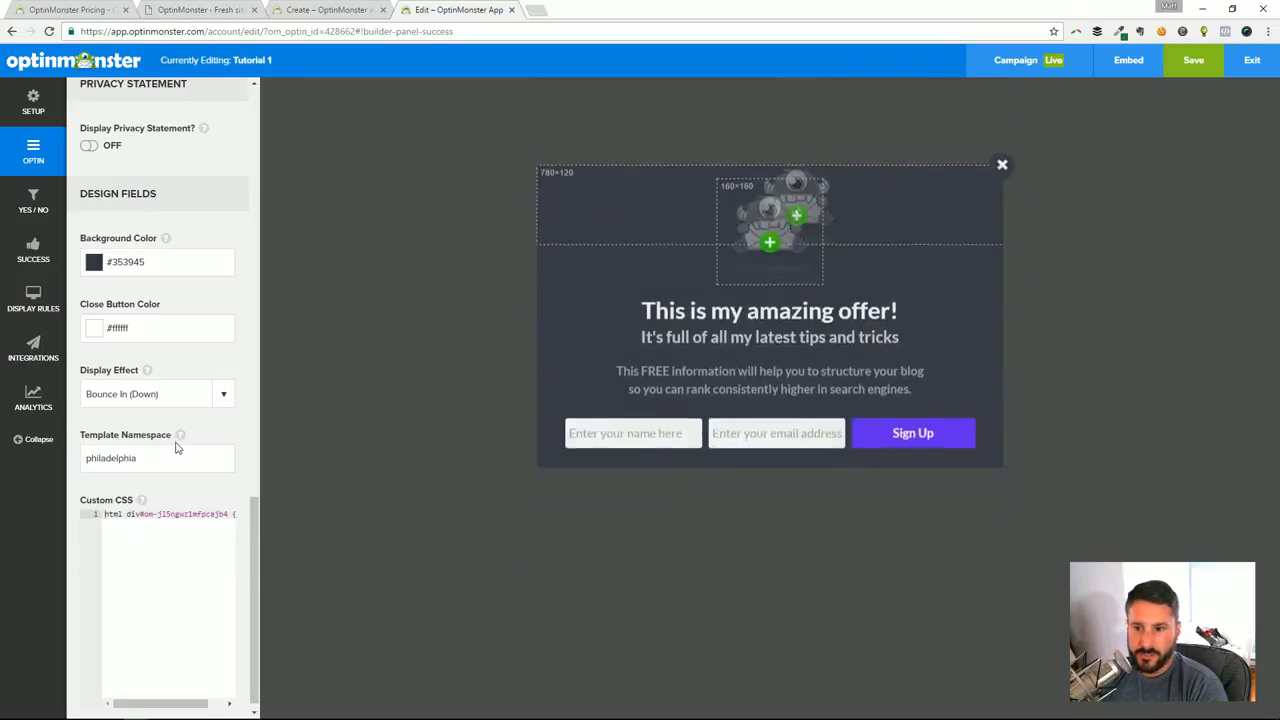
left_click(147, 457)
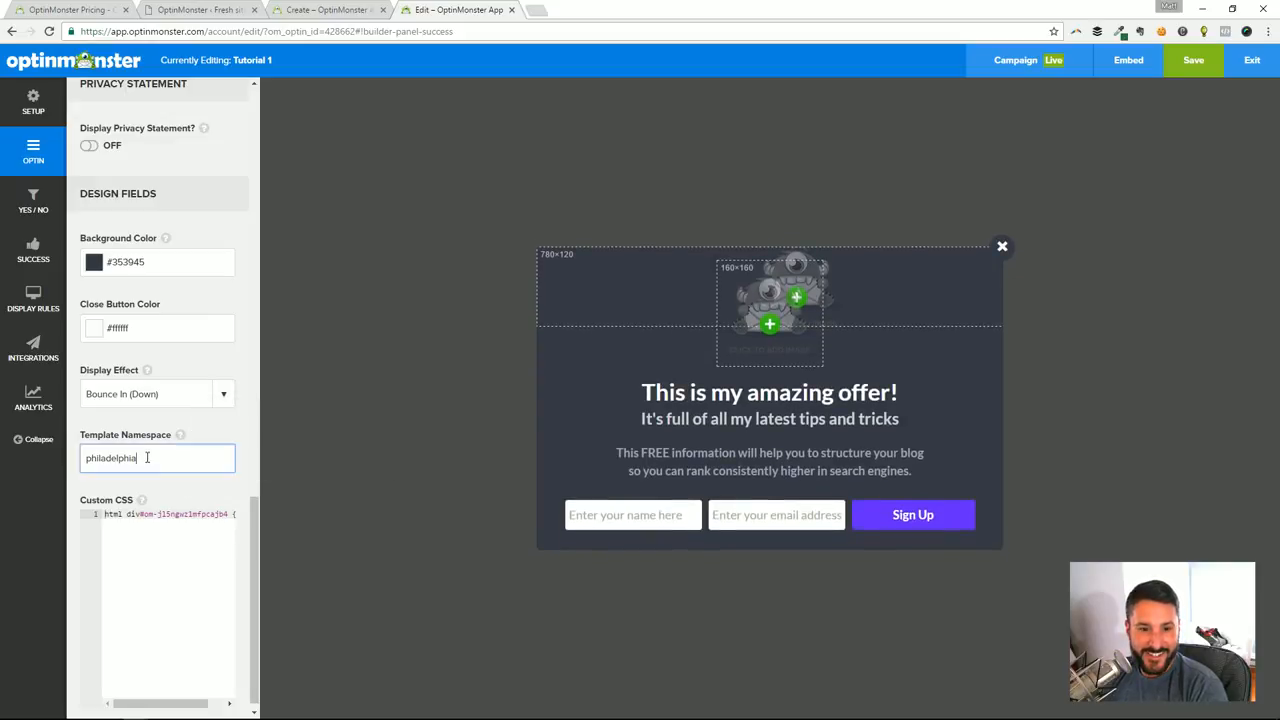
Try the Flip, Flip Down, Flip Side and Slide In (Left) display effects on the optin
left_click(224, 395)
scroll(180, 480, "down", 1)
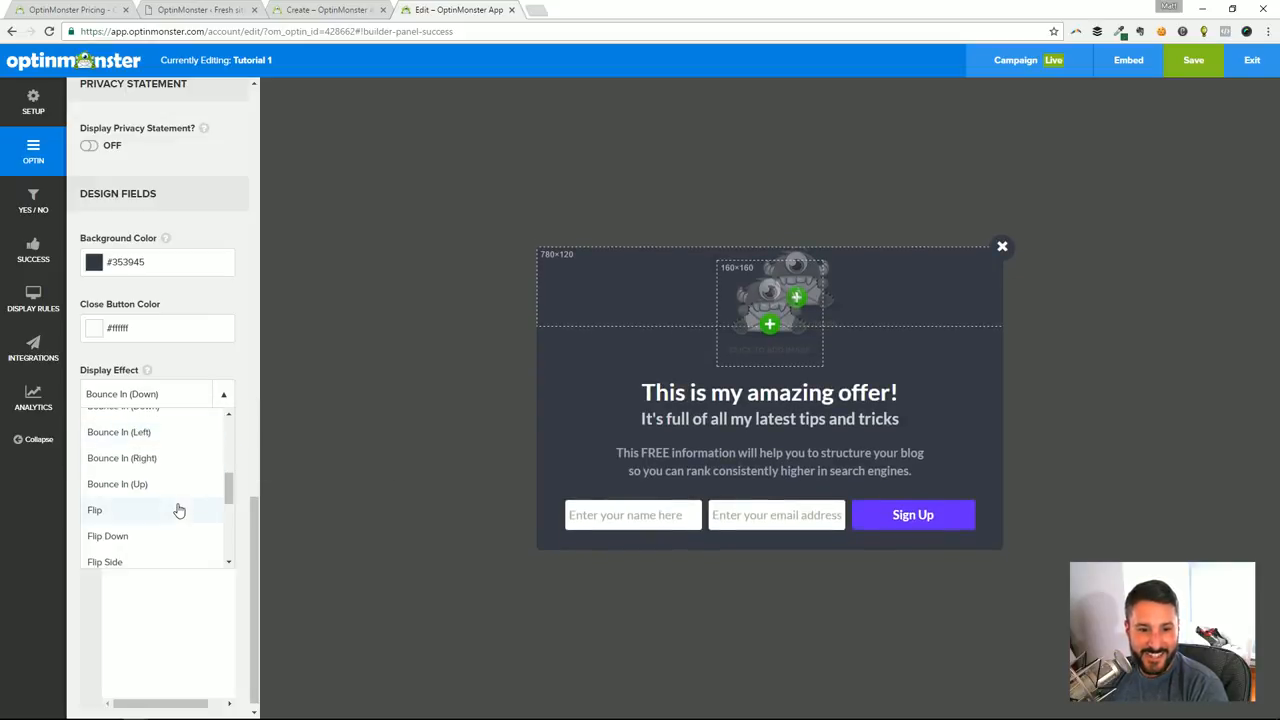
left_click(127, 514)
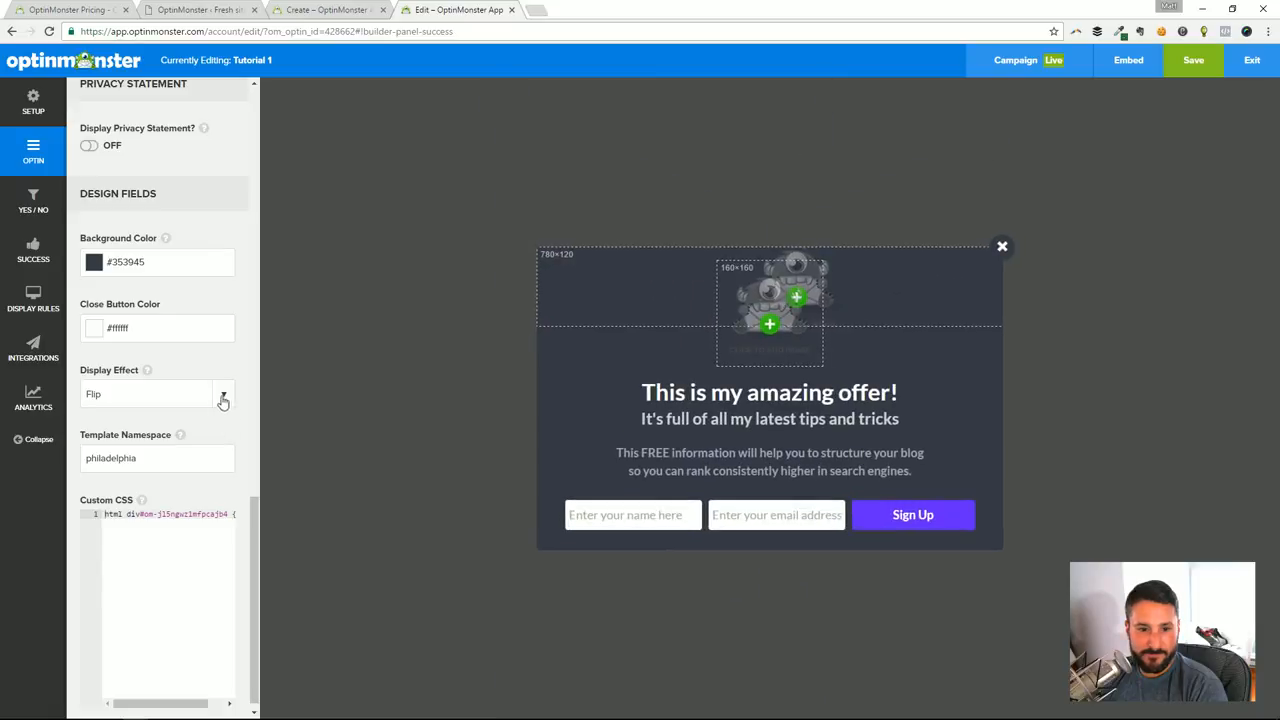
left_click(217, 400)
left_click(120, 553)
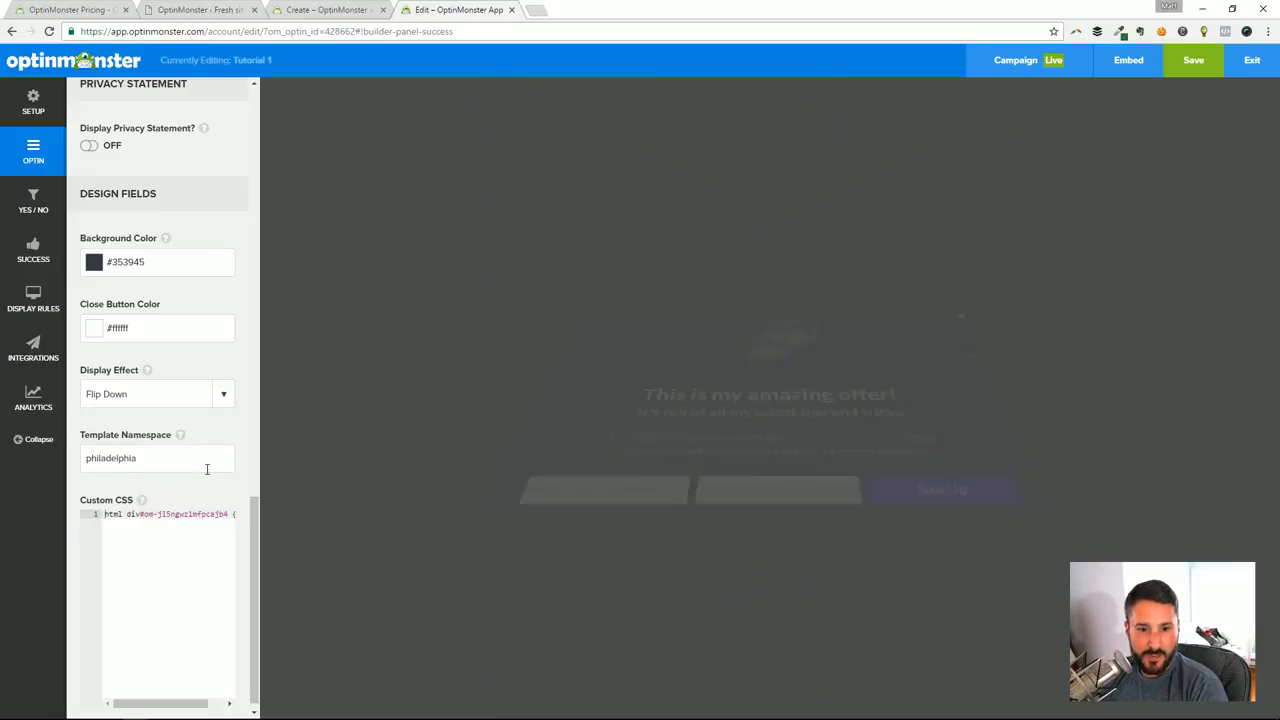
left_click(224, 395)
scroll(183, 494, "down", 1)
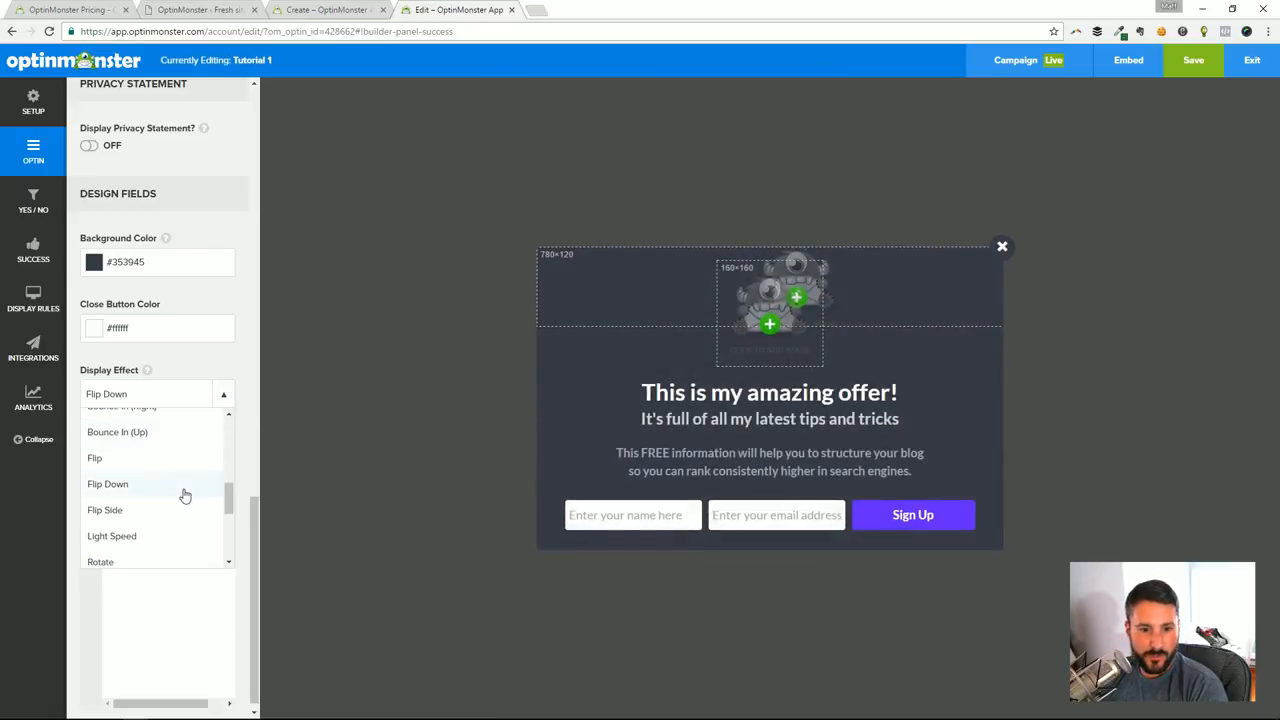
left_click(106, 510)
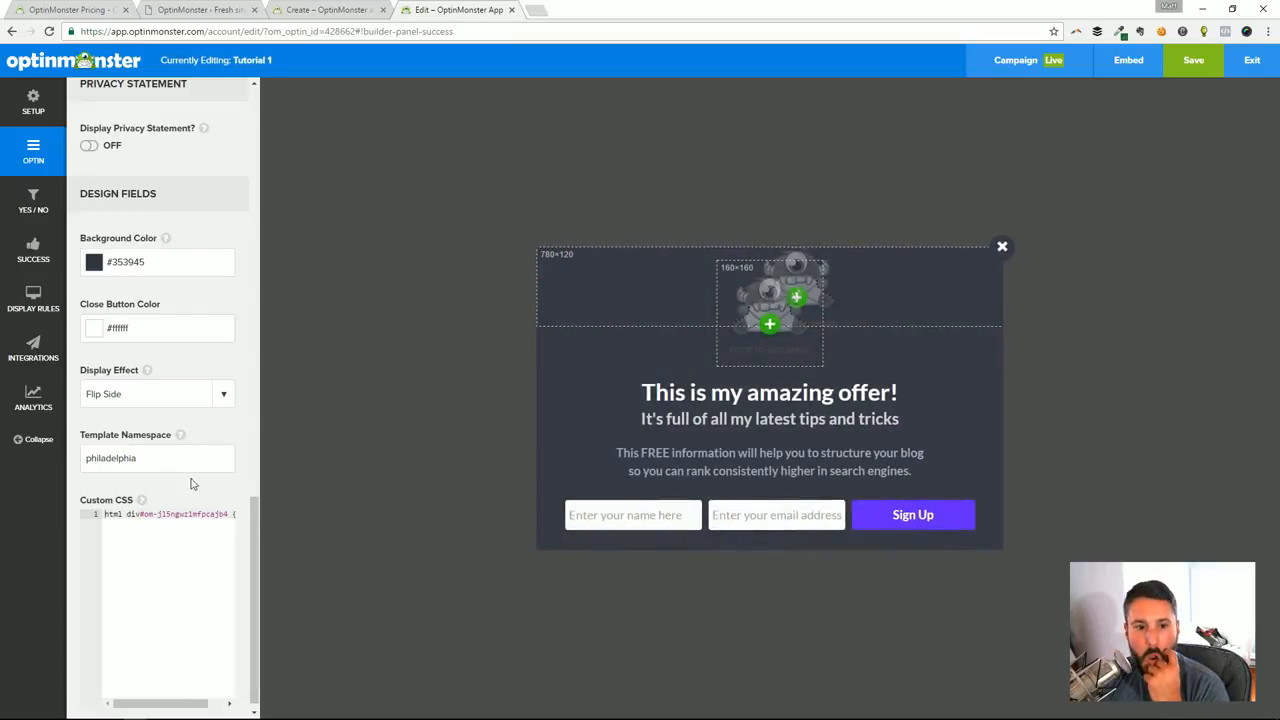
left_click(224, 398)
scroll(194, 463, "down", 4)
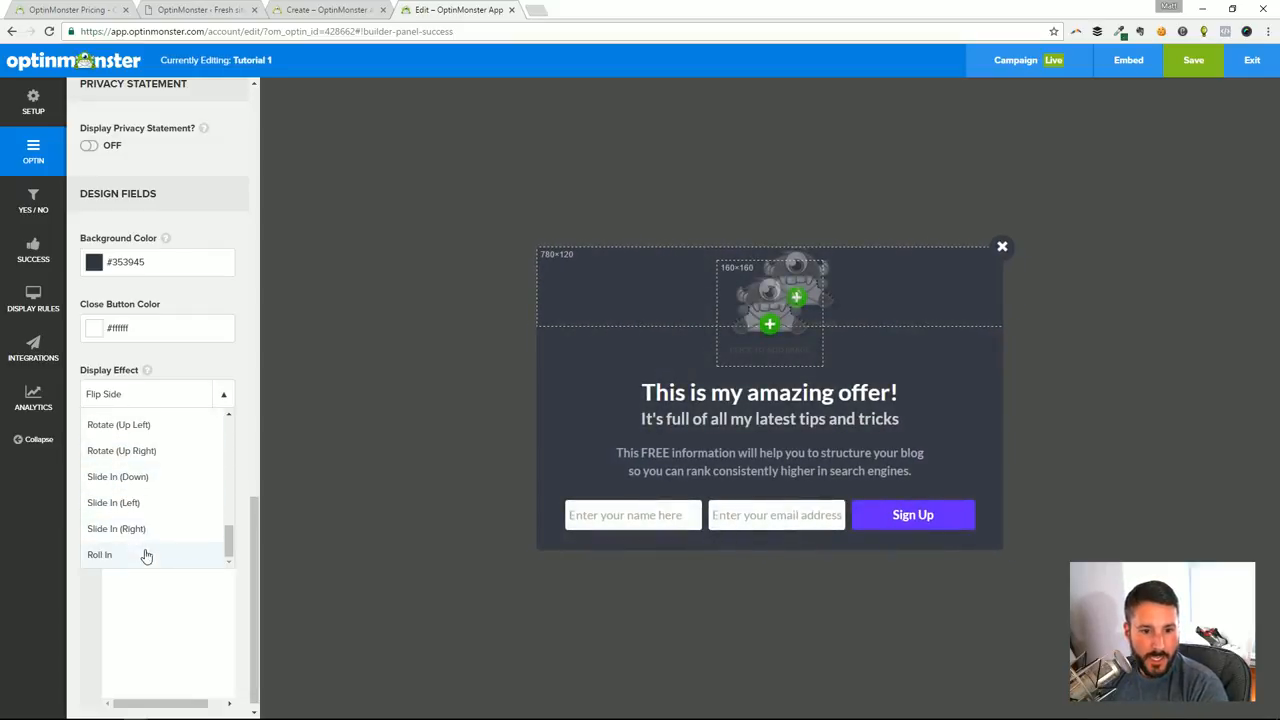
left_click(115, 502)
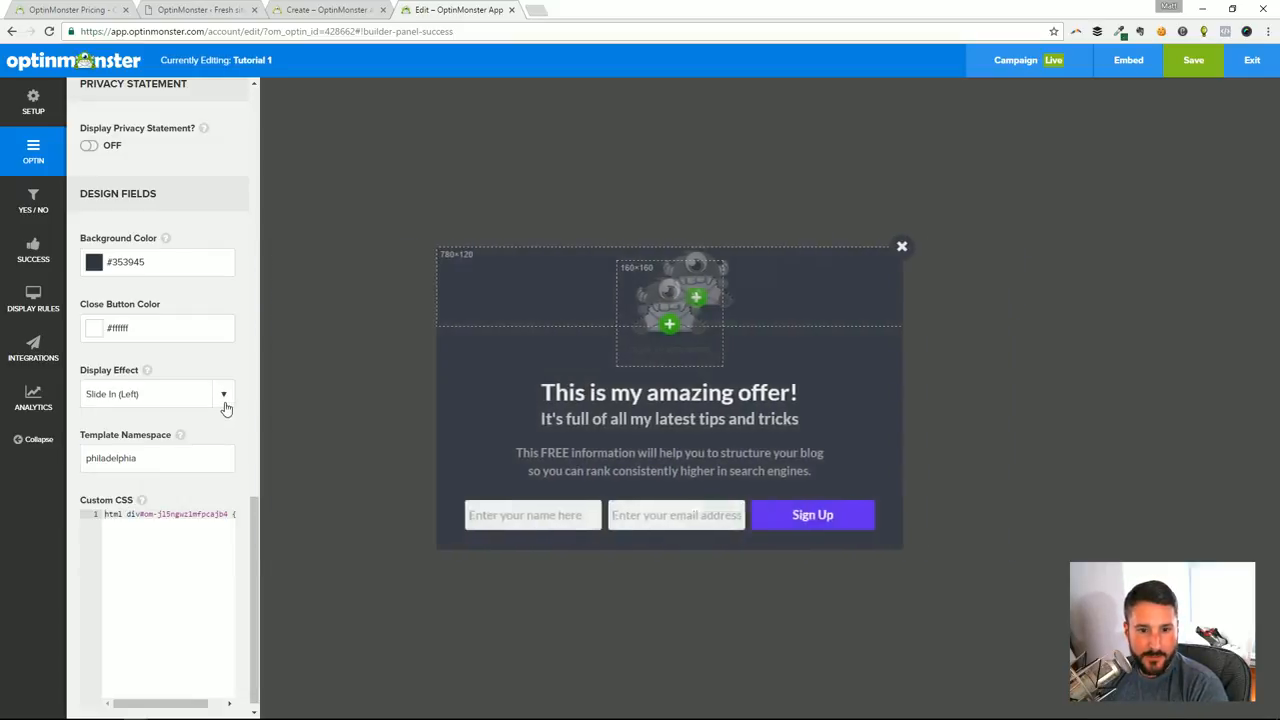
Set the optin's display effect to Roll In
left_click(224, 398)
scroll(150, 510, "down", 1)
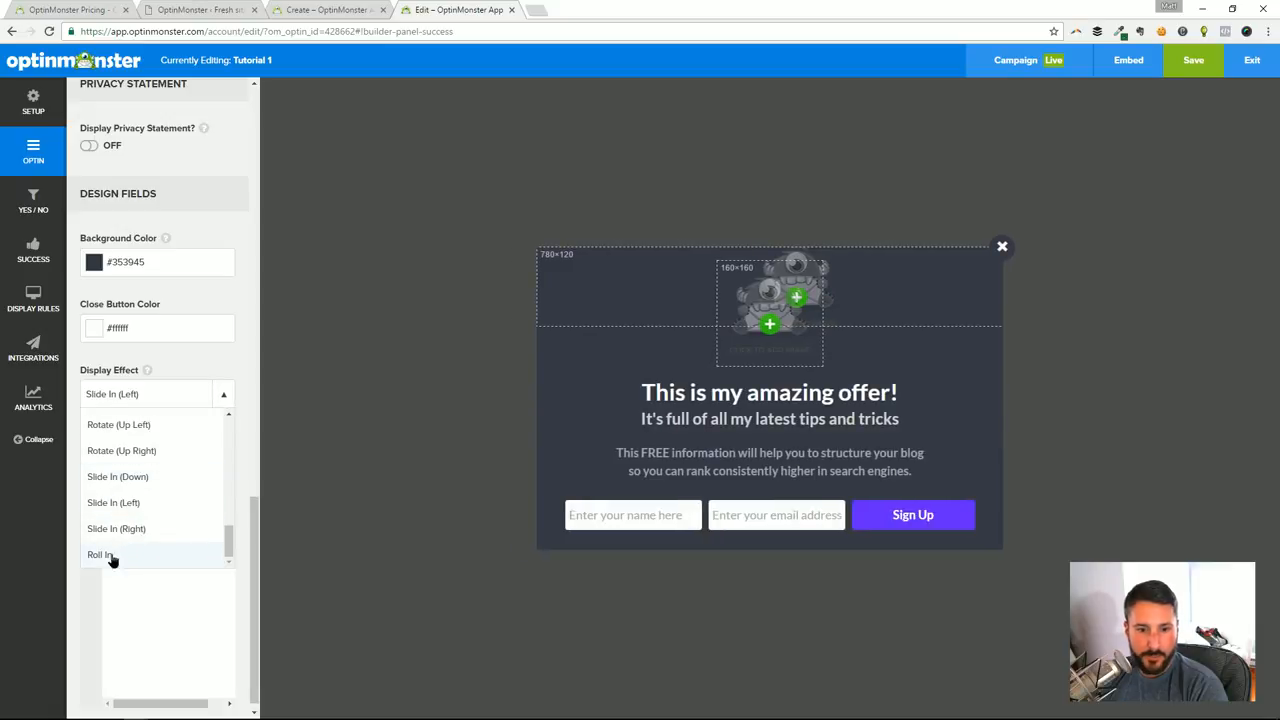
left_click(110, 556)
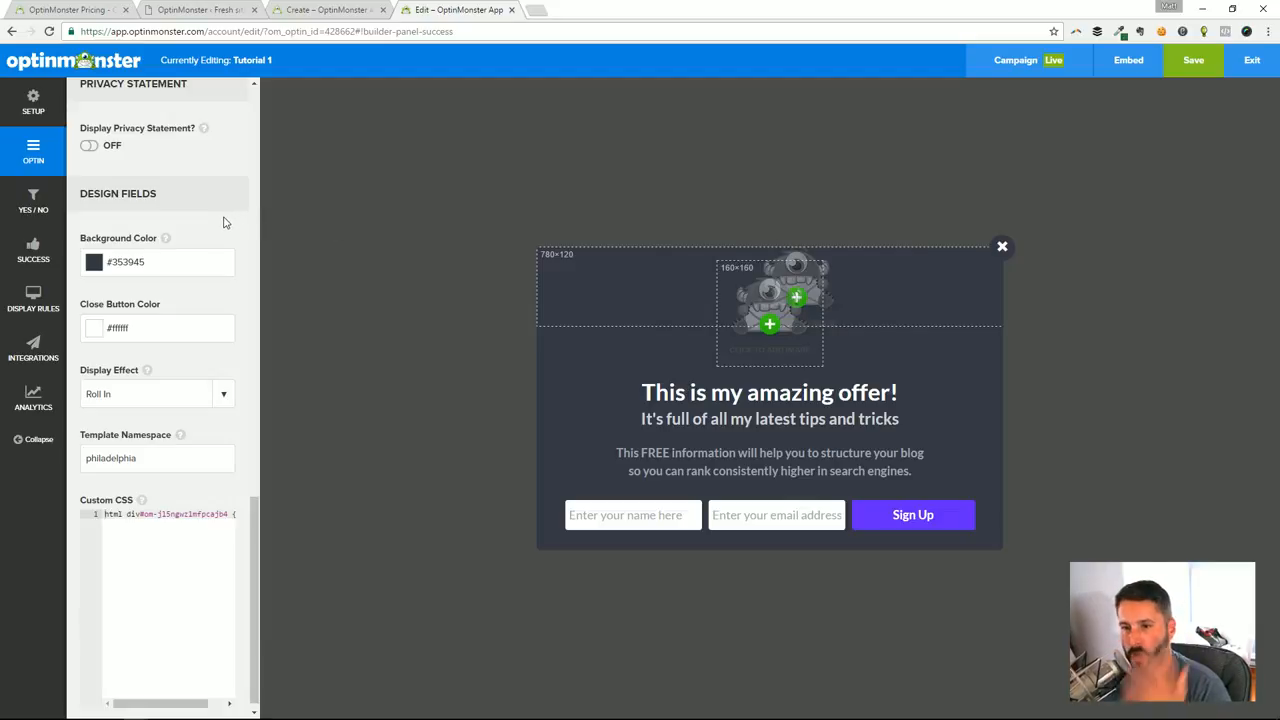
Look through the email provider choices in the optin's integration settings
left_click(38, 354)
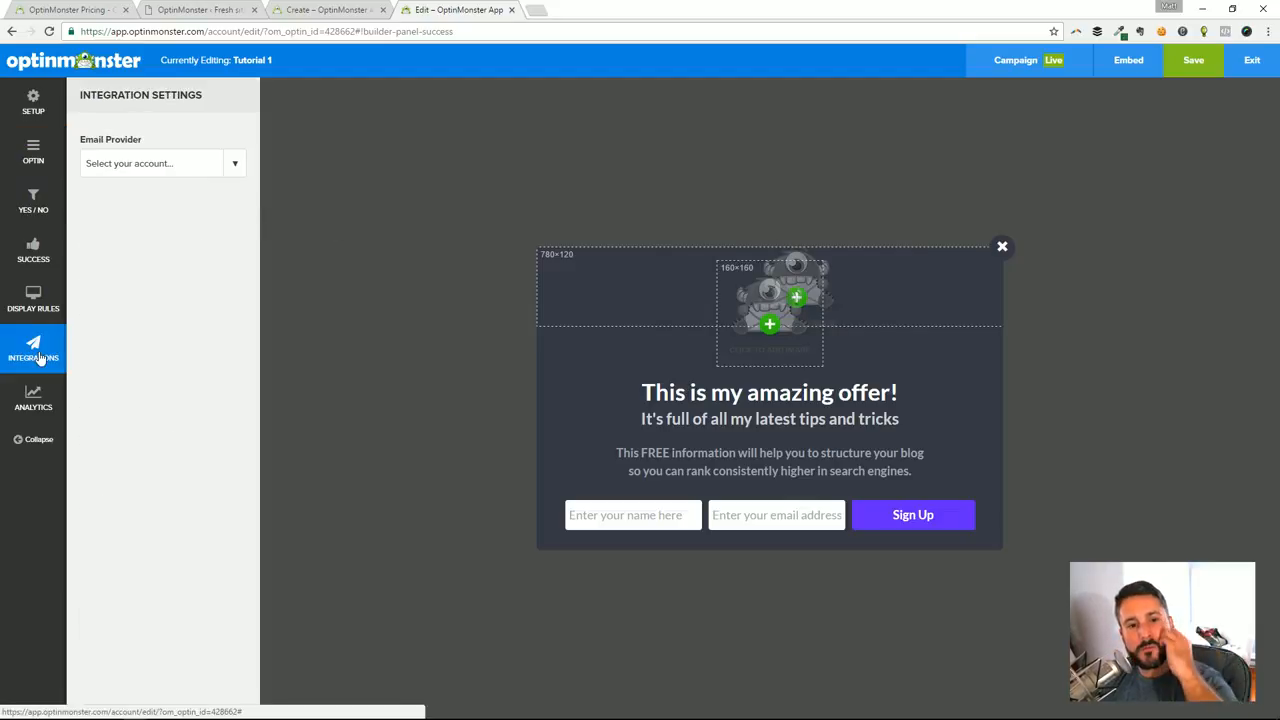
left_click(194, 163)
mouse_move(241, 204)
left_mouse_down()
mouse_move(243, 266)
mouse_move(246, 188)
left_mouse_up()
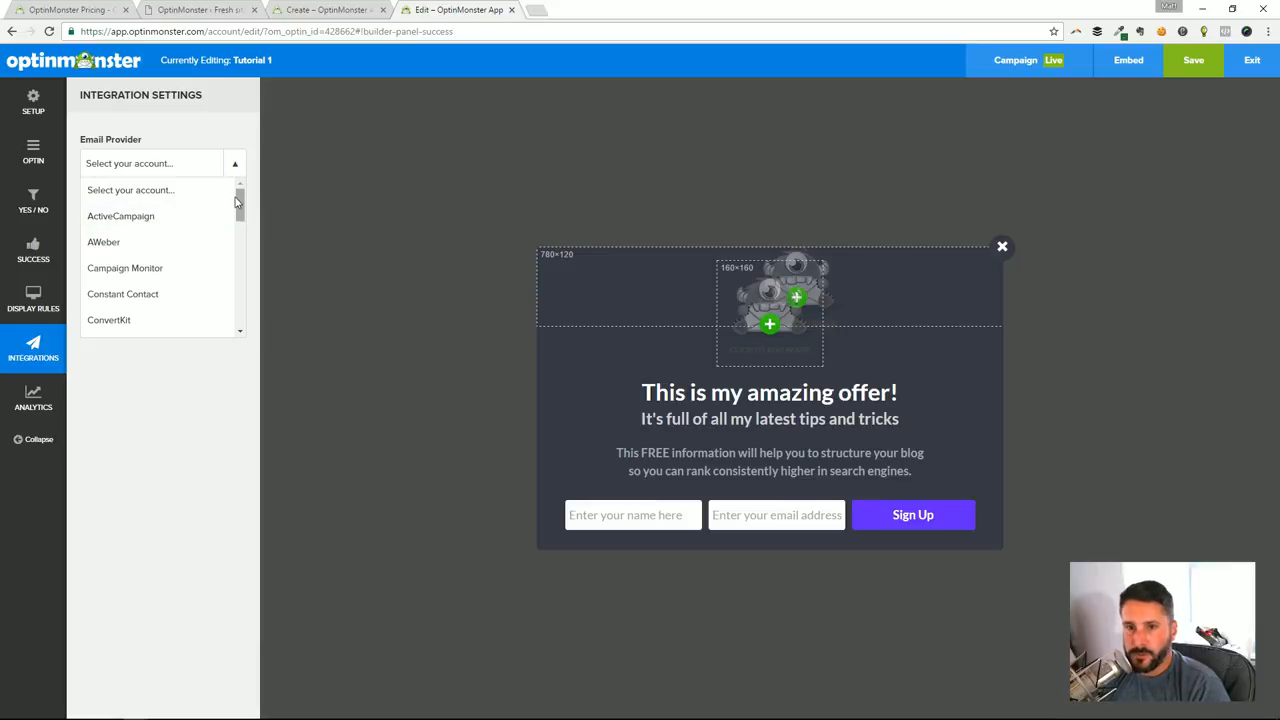
left_click_drag(242, 204, 241, 270)
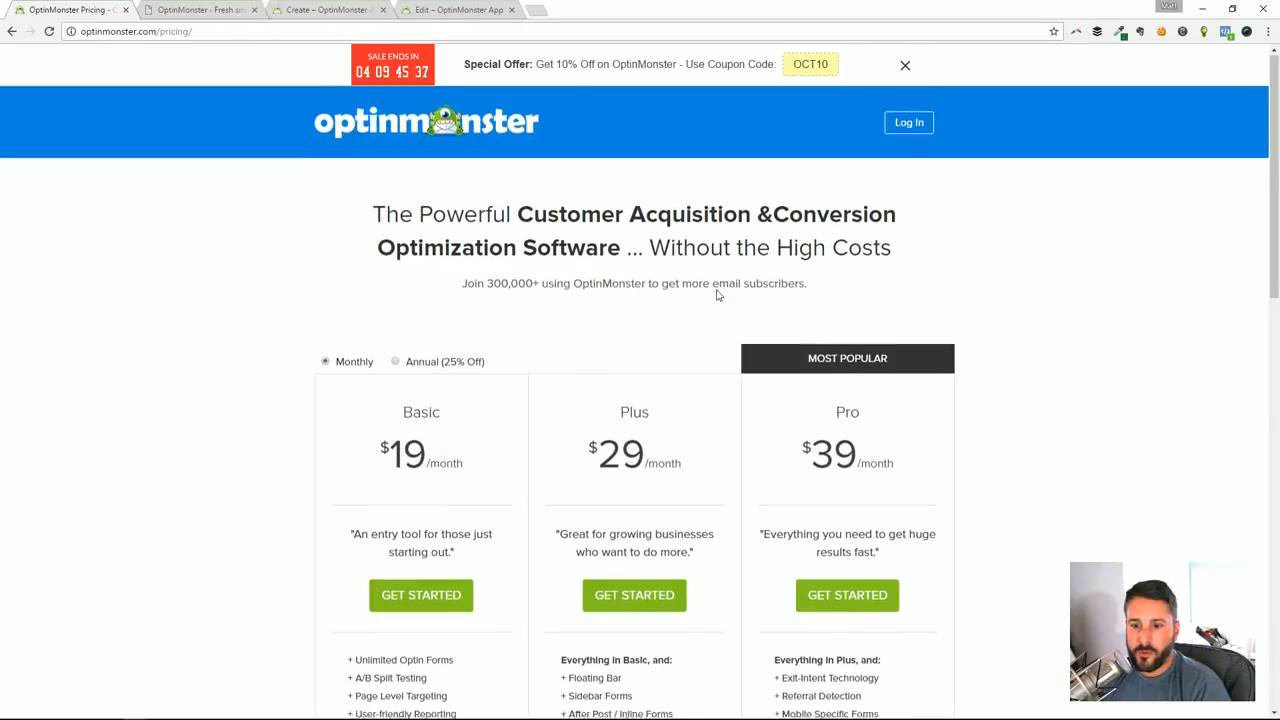
Switch to the OptinMonster website's home page and examine the expanded list of email marketing provider integrations
scroll(716, 295, "down", 20)
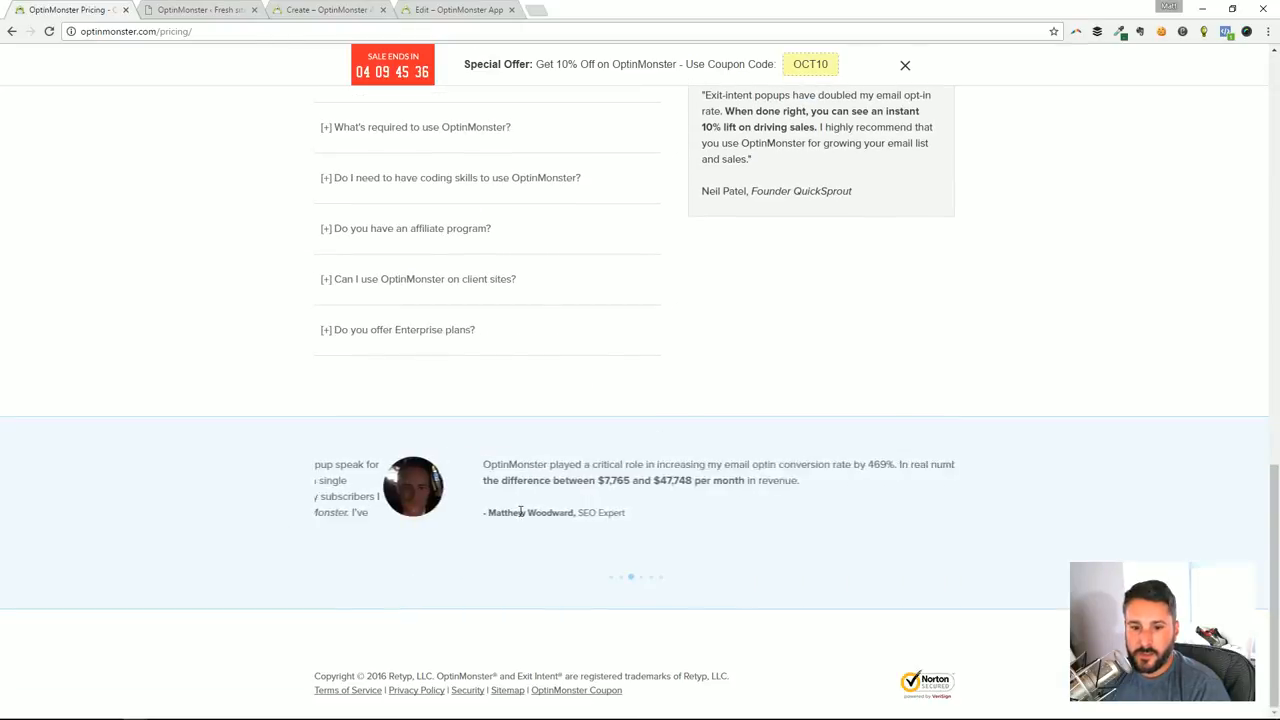
scroll(806, 323, "up", 20)
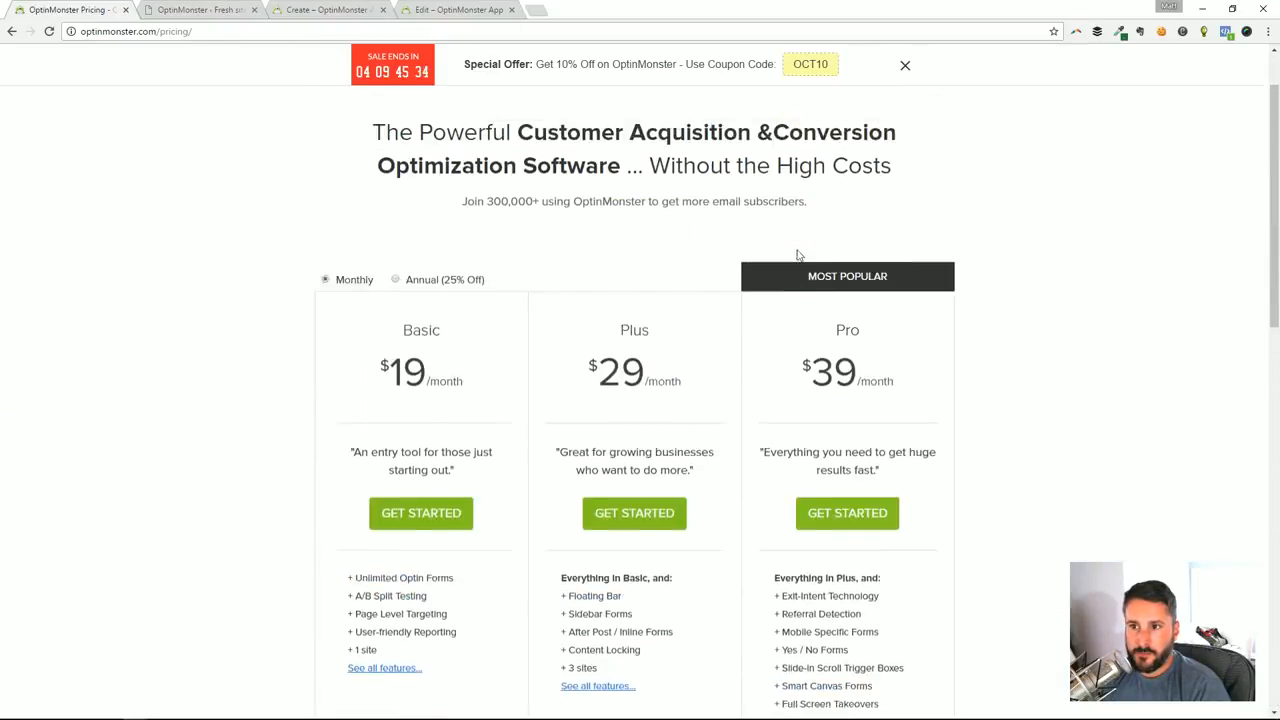
left_click(908, 68)
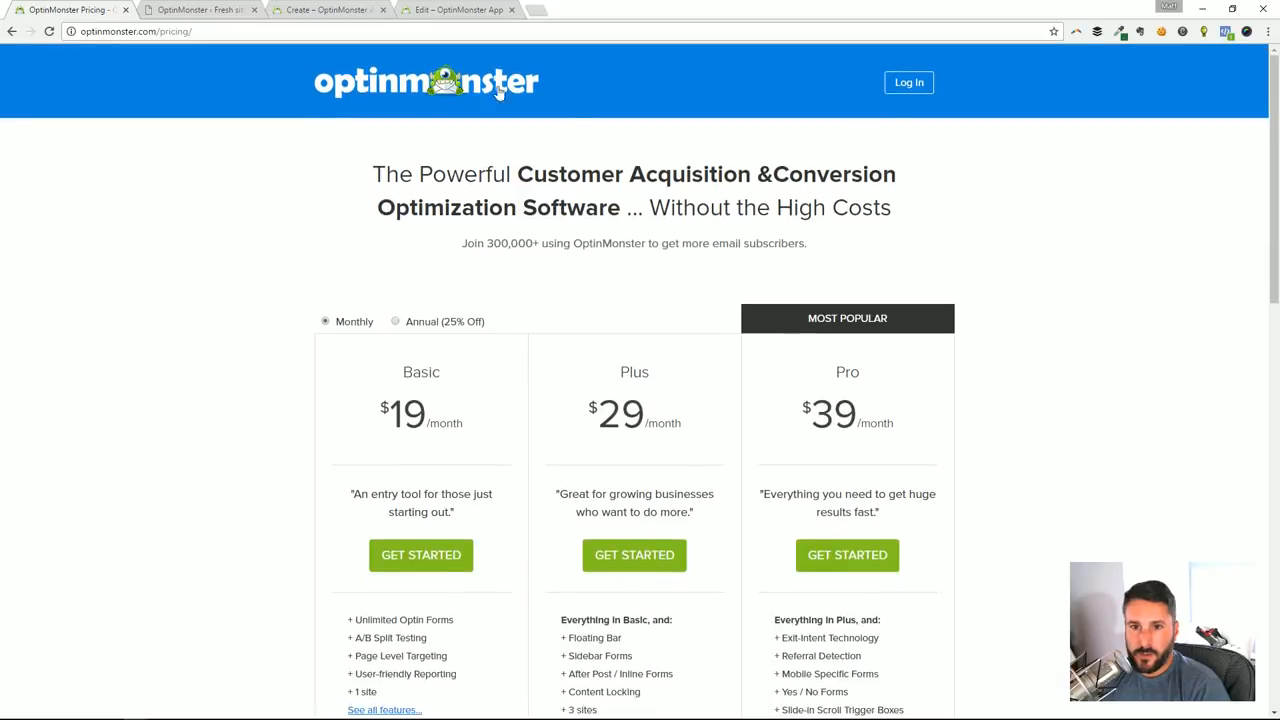
left_click(462, 86)
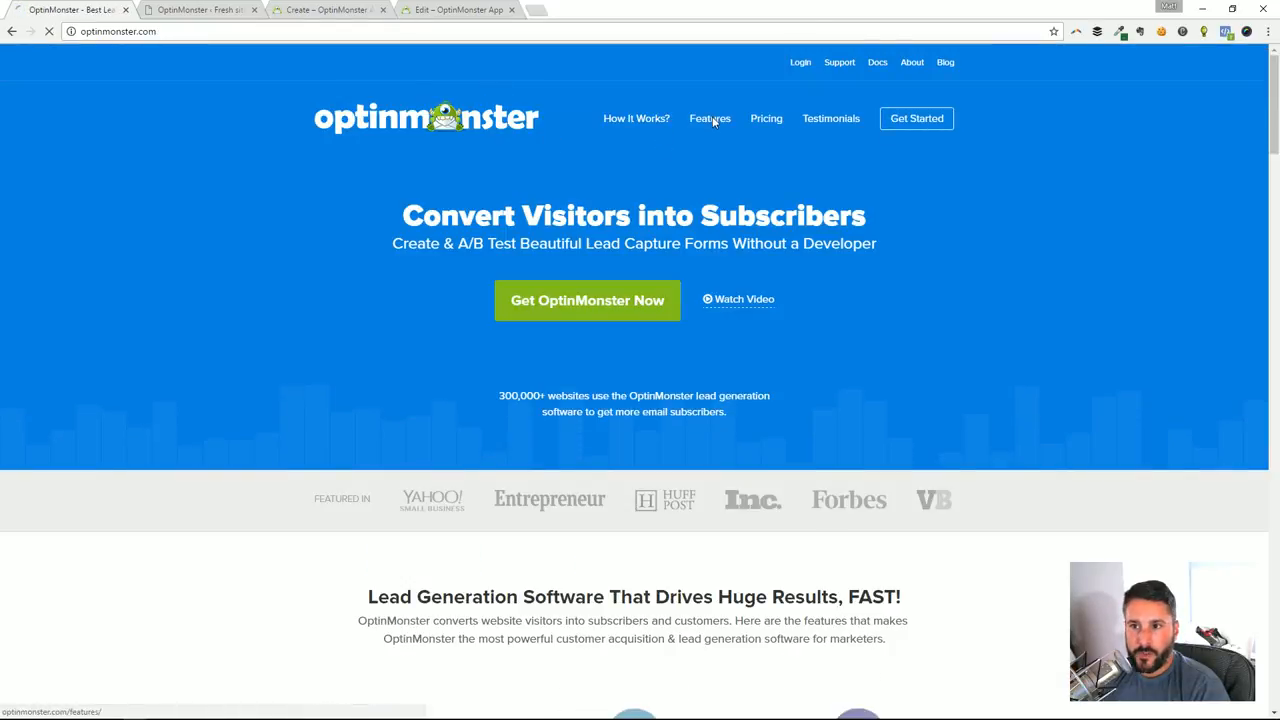
scroll(800, 342, "down", 9)
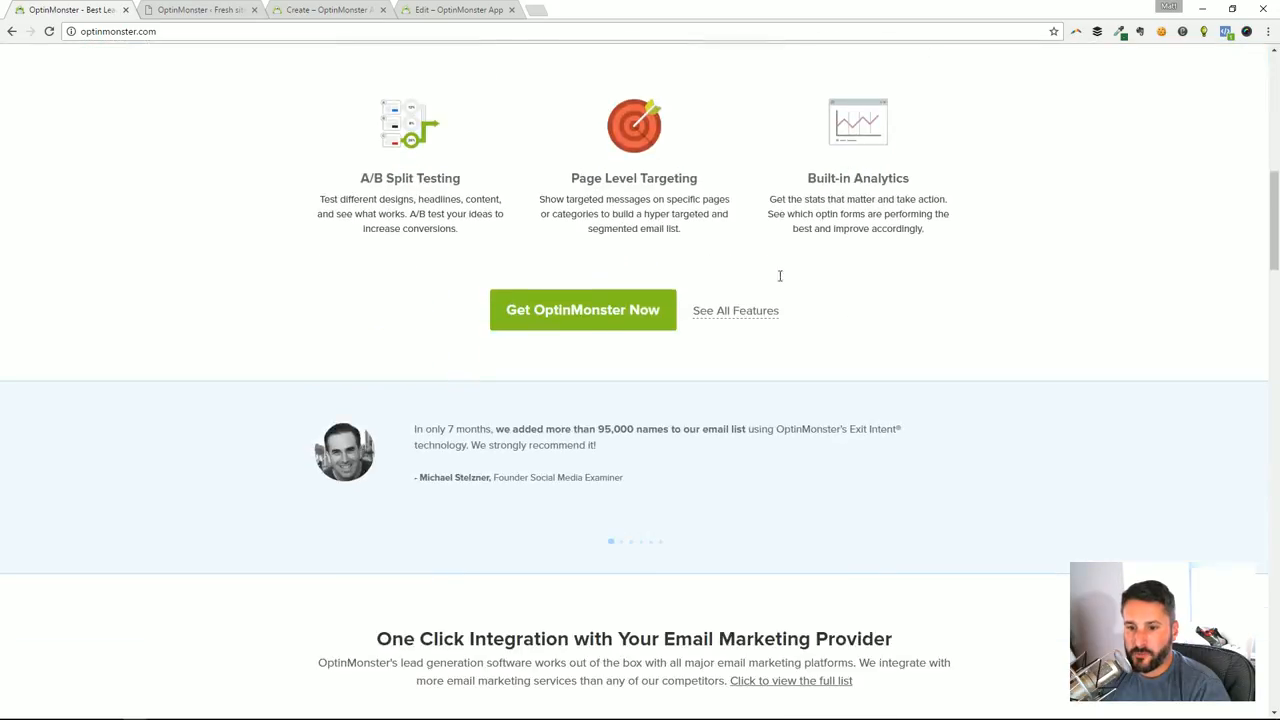
scroll(800, 342, "down", 1)
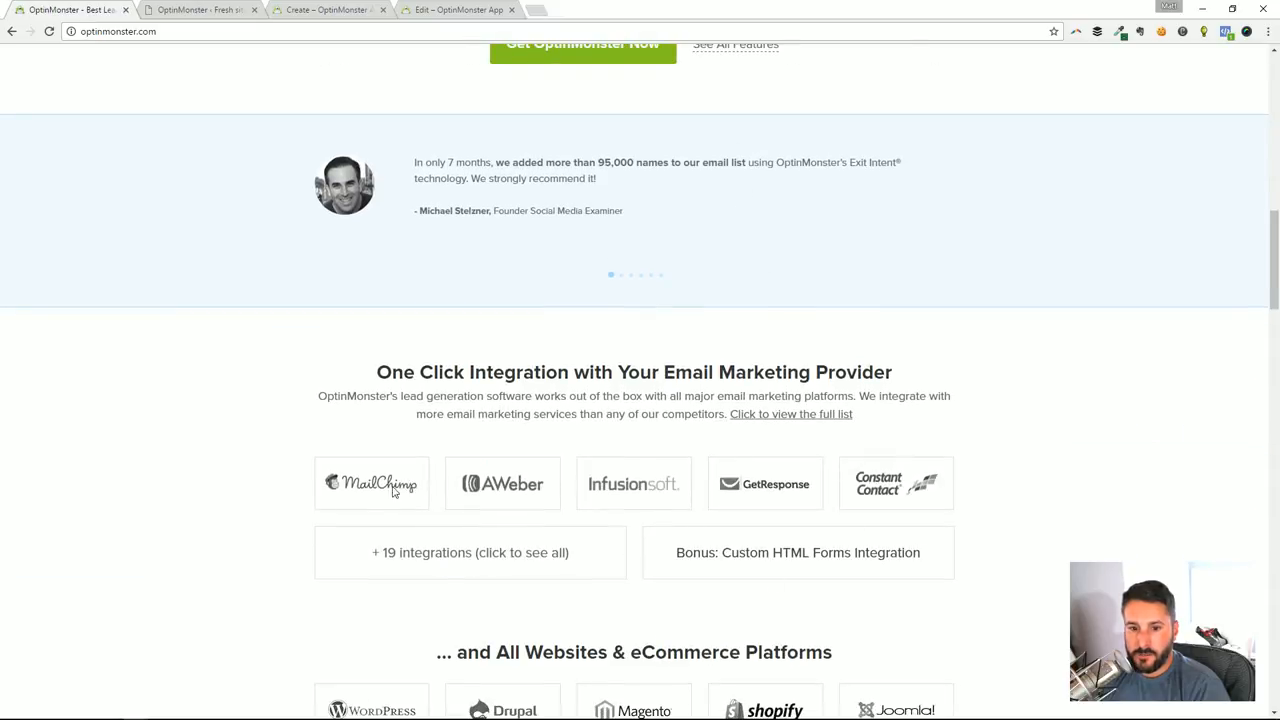
left_click(443, 546)
scroll(463, 551, "down", 2)
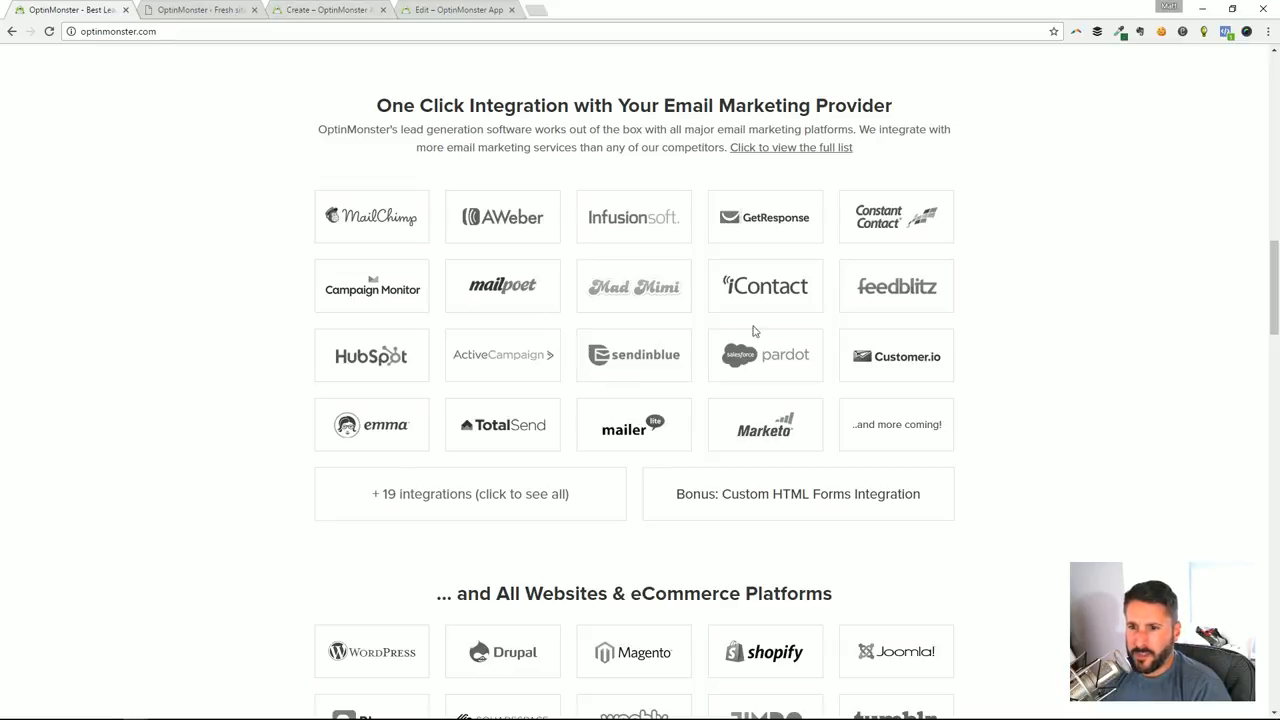
Return to the Tutorial 1 optin editor and browse the full list of available email providers
left_click(357, 7)
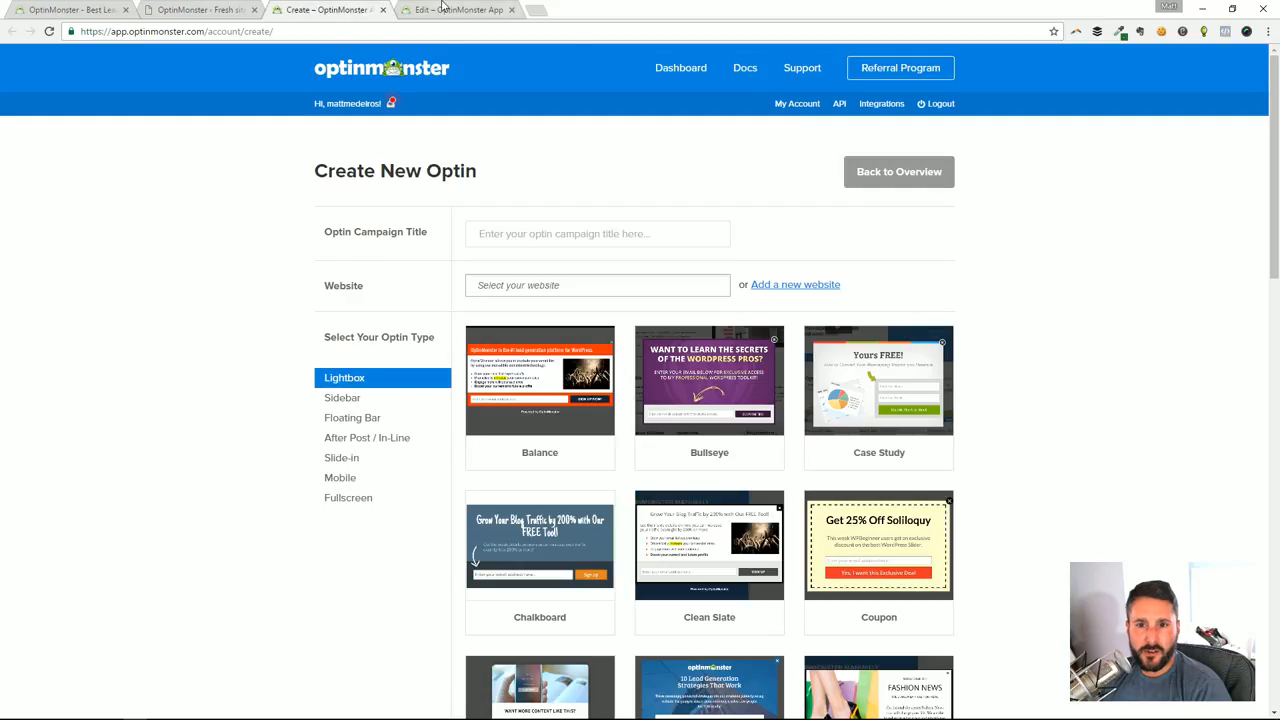
left_click(444, 8)
left_click(207, 164)
scroll(171, 271, "down", 2)
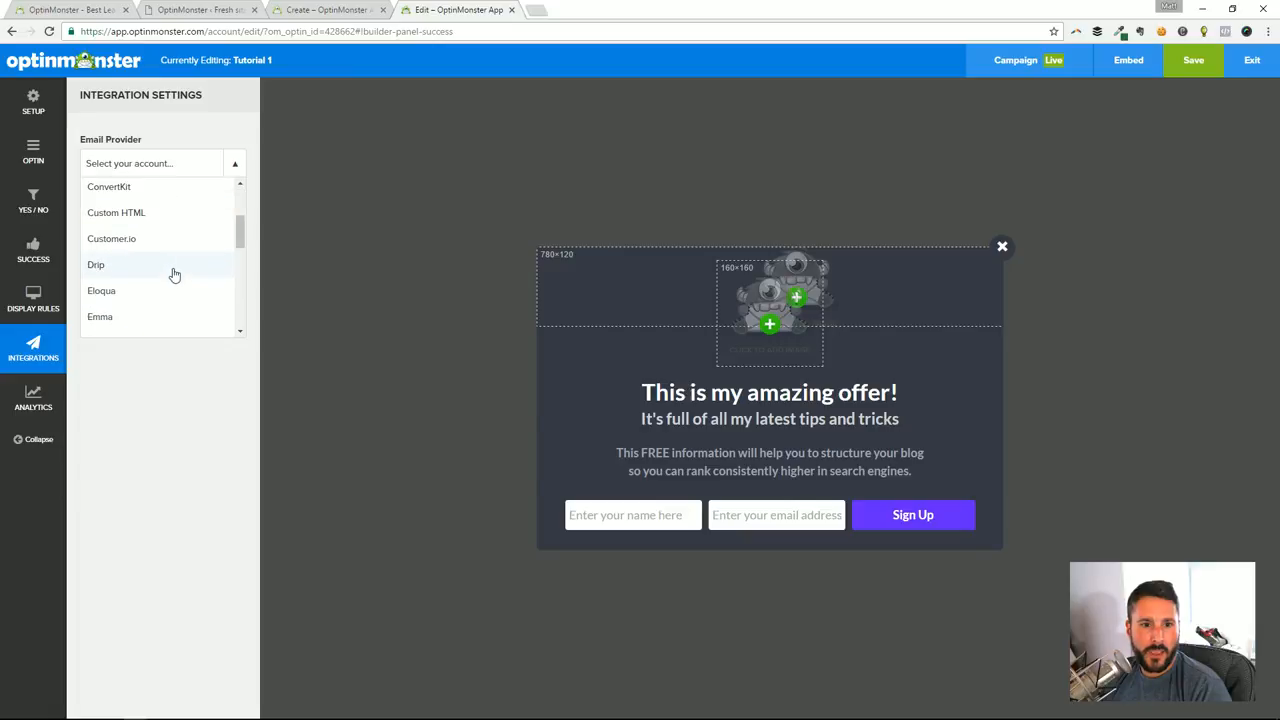
scroll(157, 272, "down", 1)
scroll(157, 272, "down", 3)
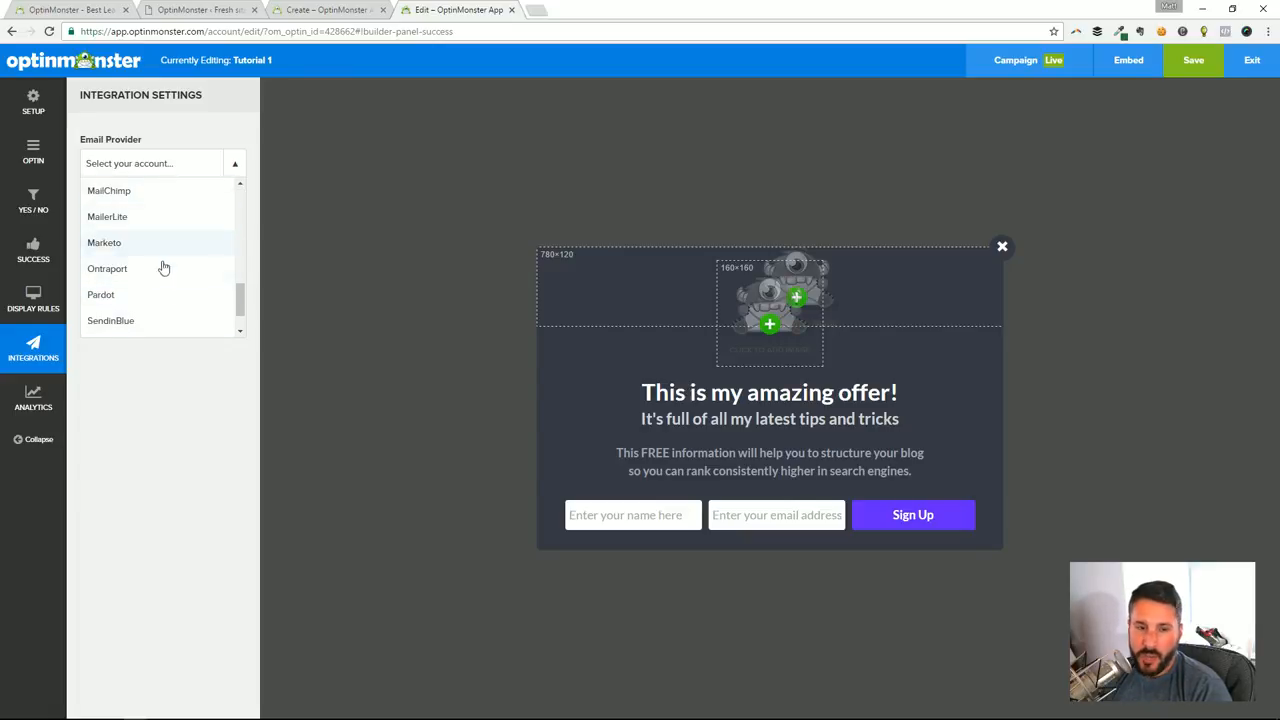
scroll(166, 288, "down", 1)
scroll(162, 308, "up", 3)
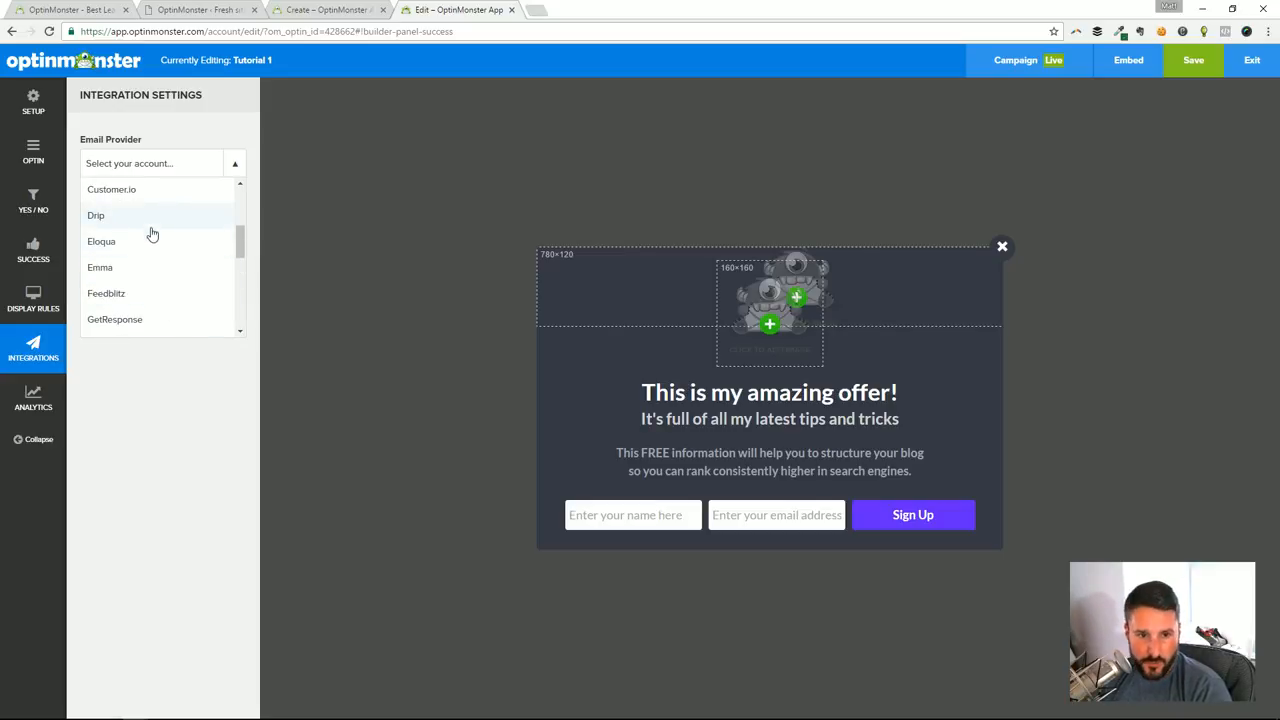
Close the email provider list without choosing one and view the optin's Google Analytics account setting
left_click(165, 388)
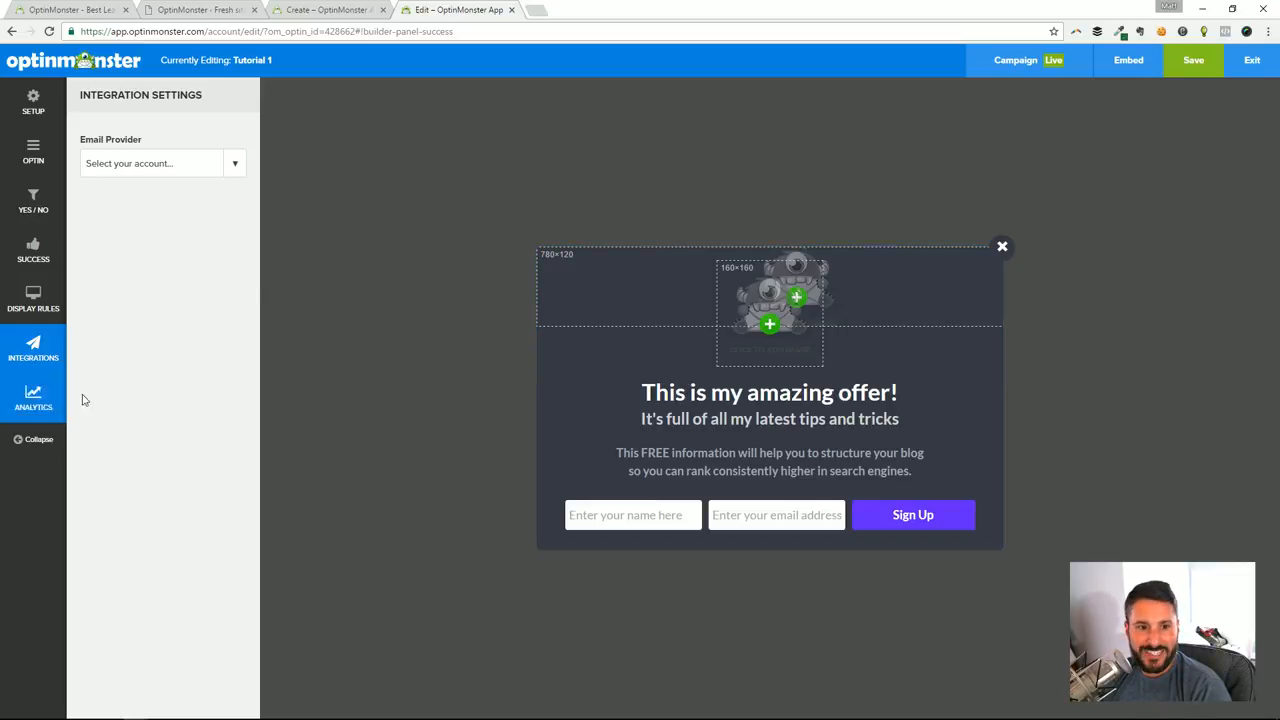
left_click(33, 398)
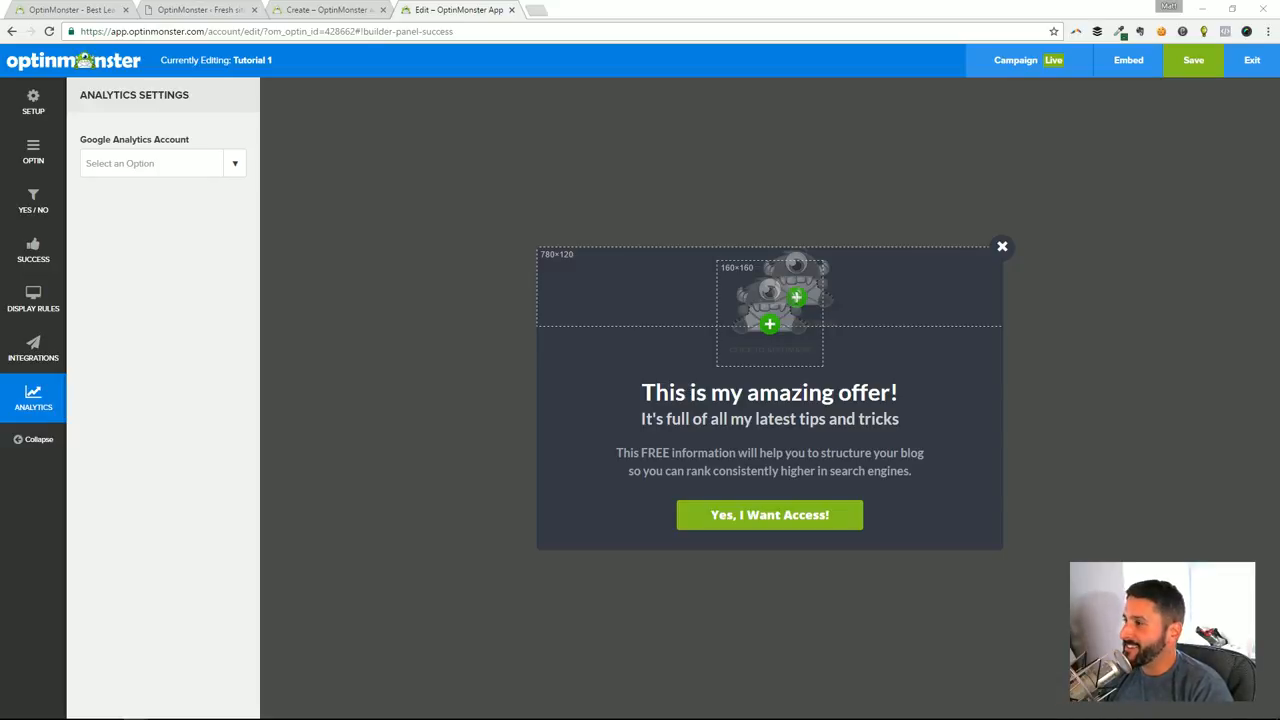
Bring the browser window showing the fresh.dev site over the optin editor and widen it
left_click_drag(1279, 135, 707, 40)
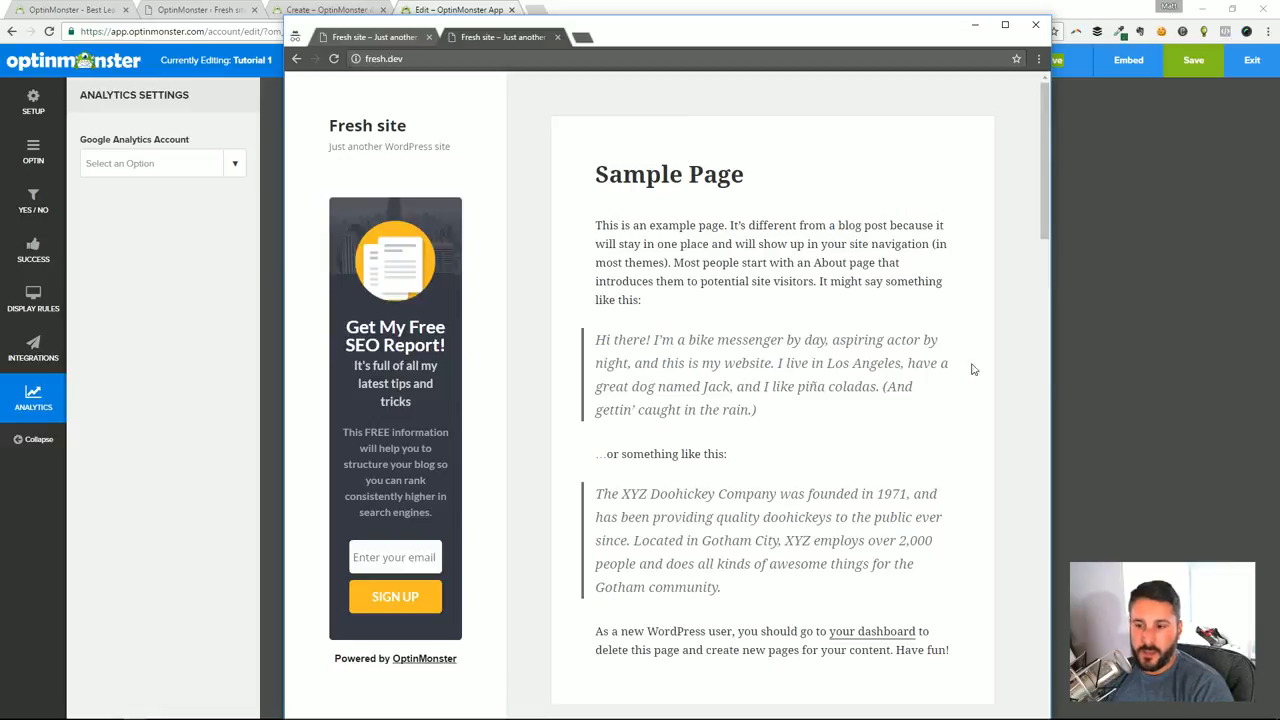
left_click_drag(1050, 346, 1175, 346)
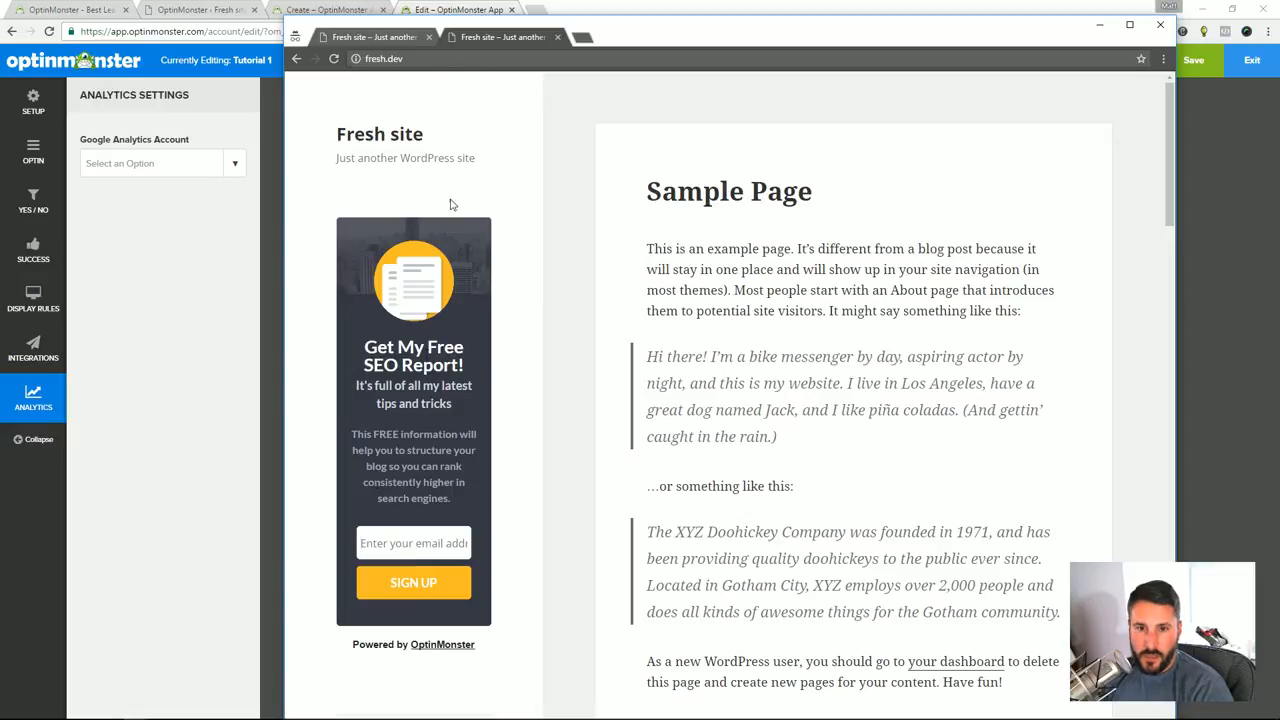
Reposition the fresh.dev browser window and look over the page with its sidebar optin
left_click_drag(663, 44, 605, 37)
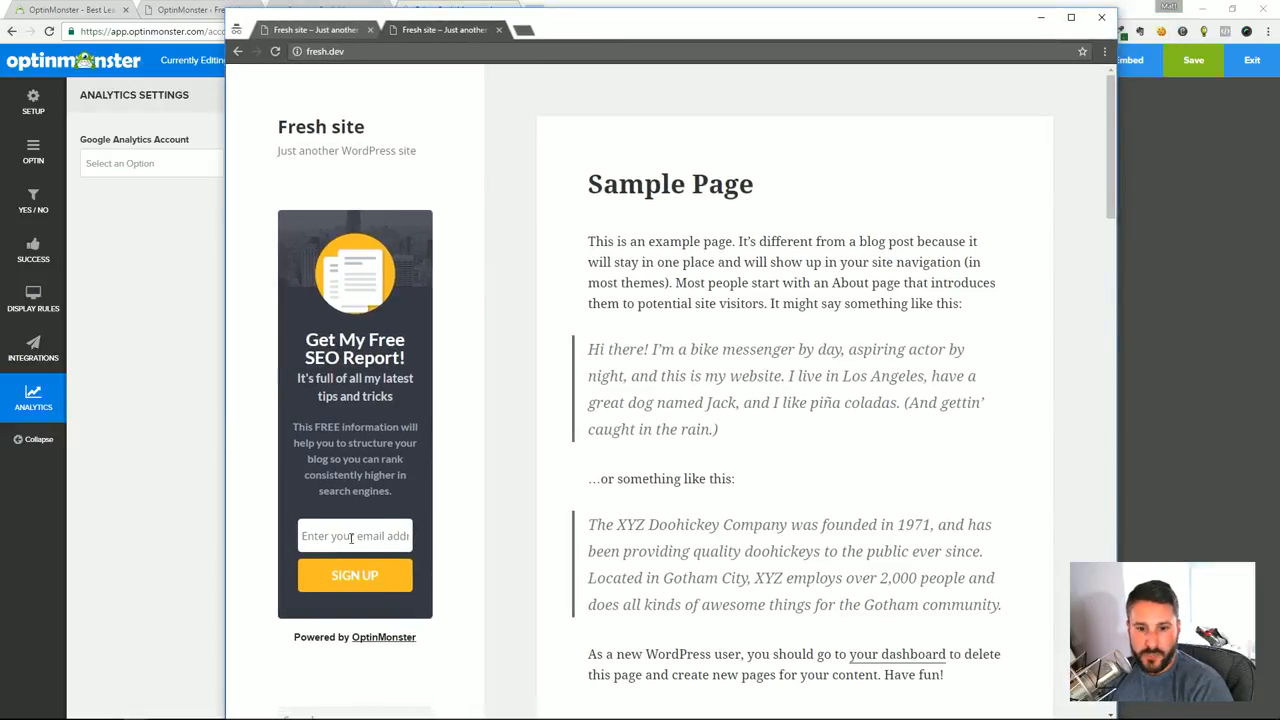
scroll(361, 533, "down", 3)
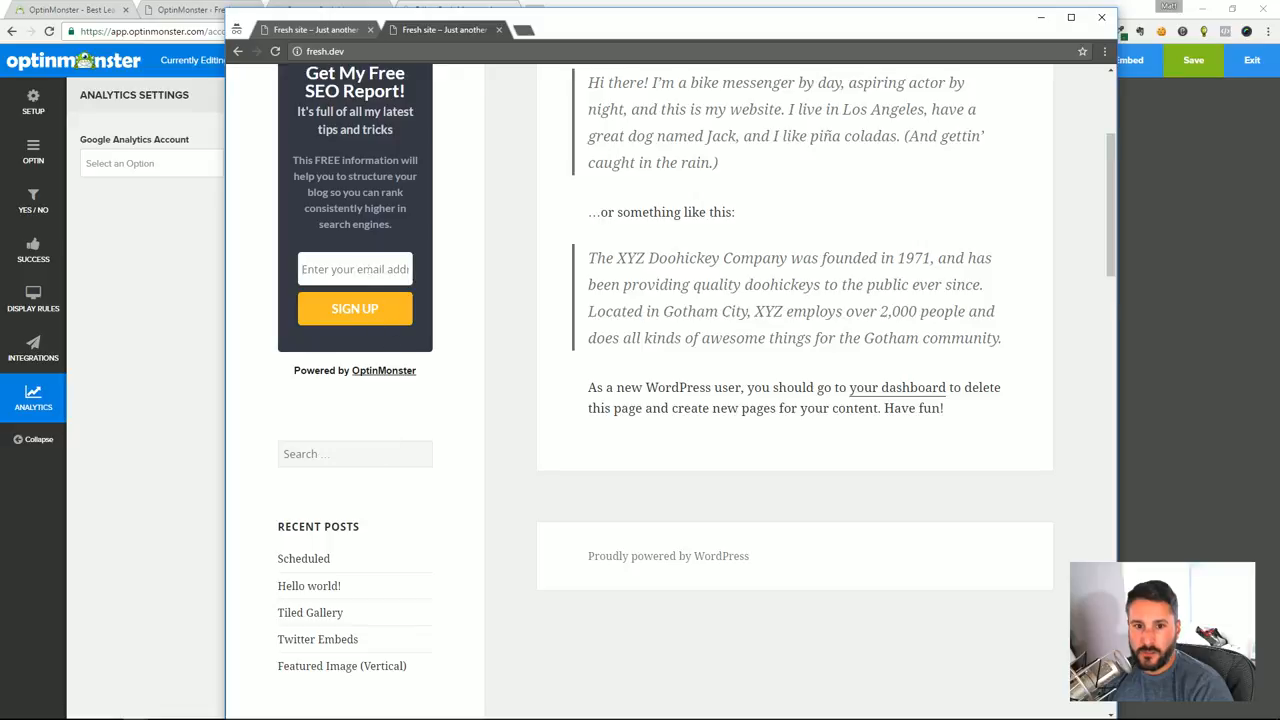
scroll(446, 292, "up", 2)
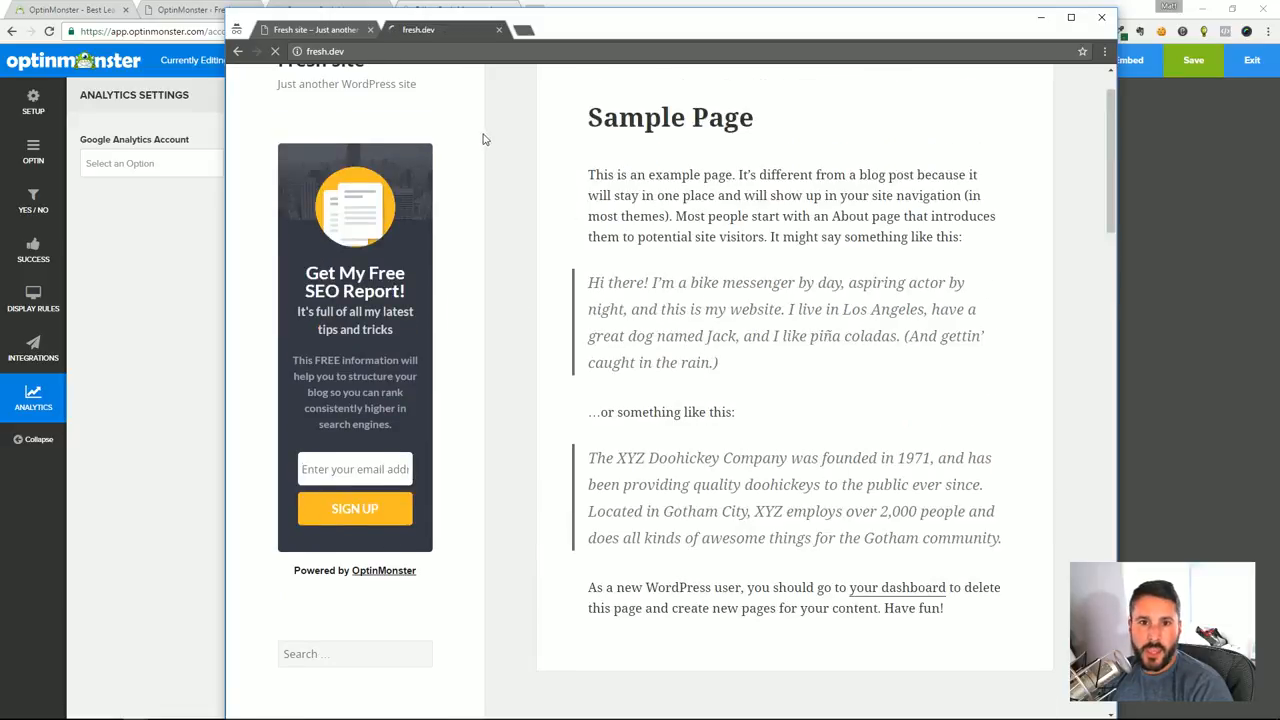
Return to the Tutorial 1 optin editor and activate the After 'X' seconds display rule
left_click(185, 304)
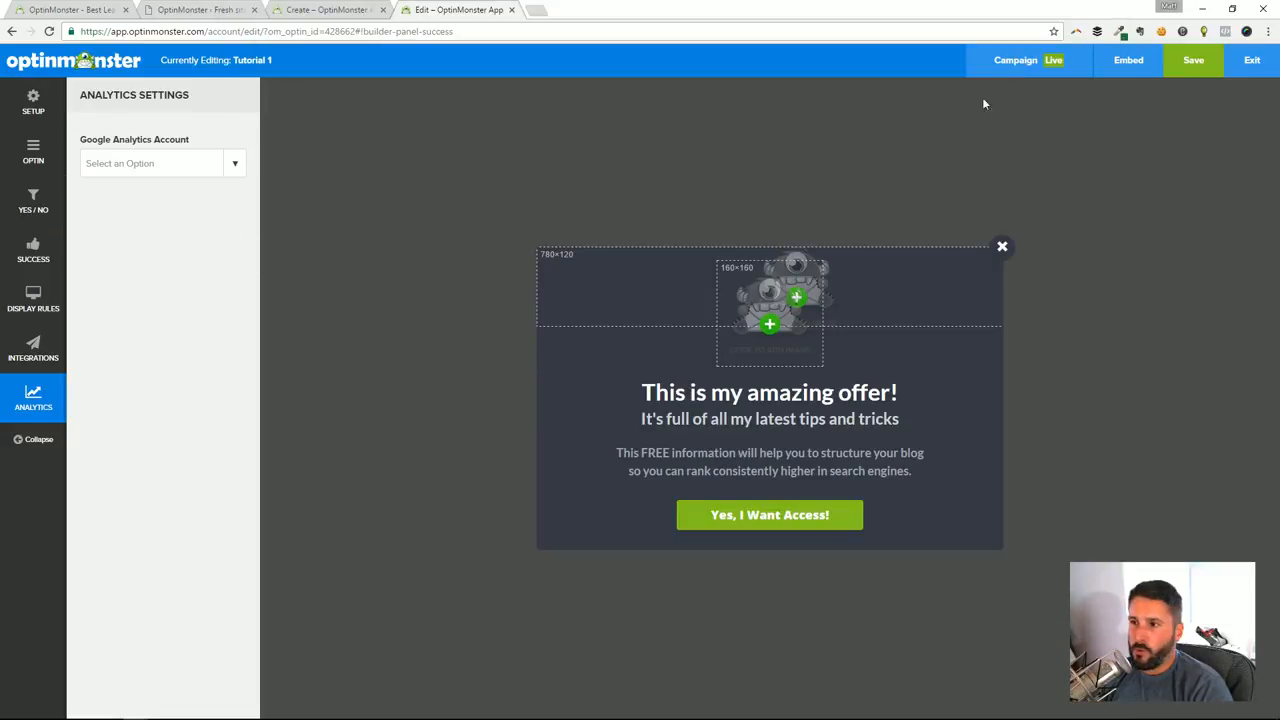
left_click(36, 350)
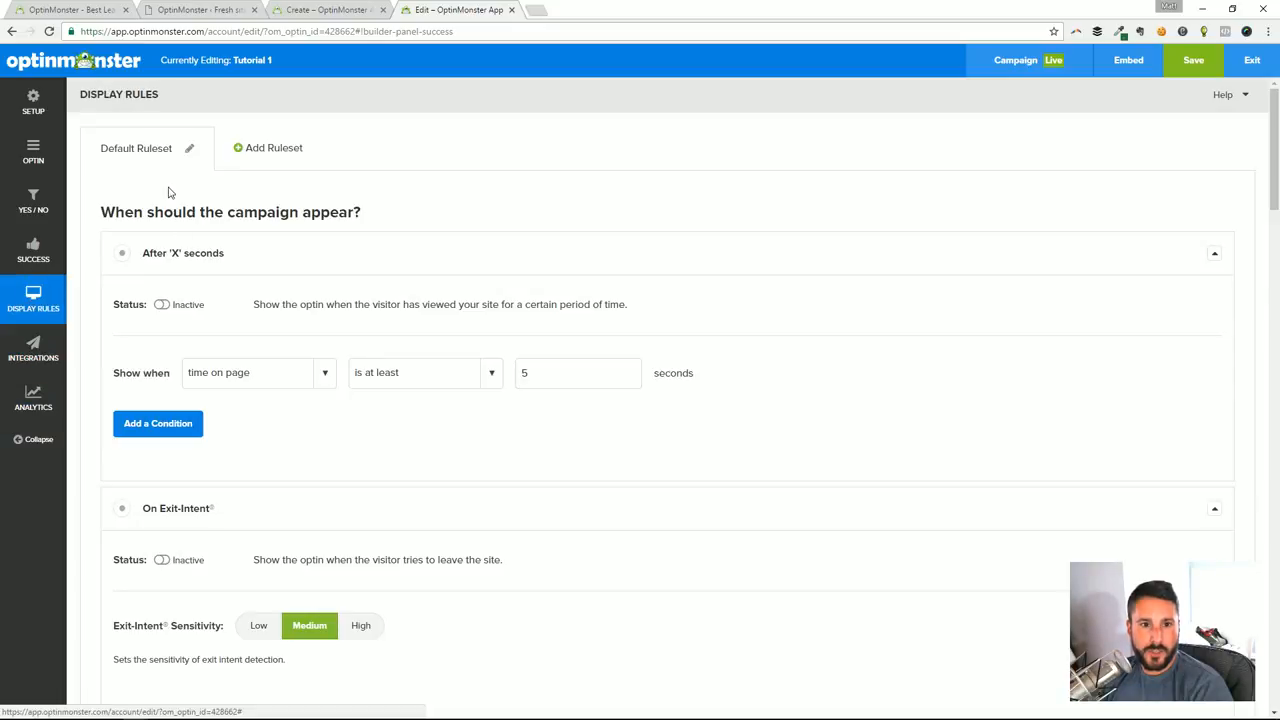
left_click(126, 260)
left_click(161, 304)
Activate the rule for visitors browsing specific pages, leaving the URL path on any page, and save the optin
scroll(237, 457, "down", 5)
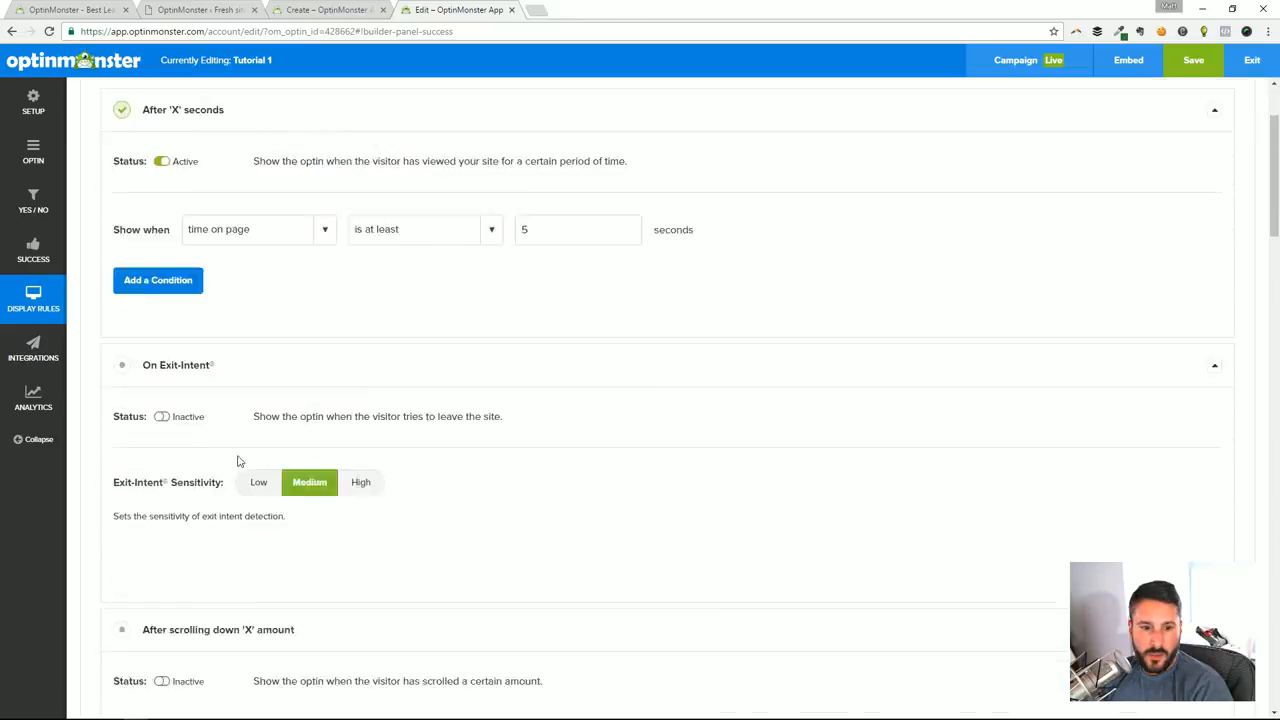
scroll(215, 521, "down", 8)
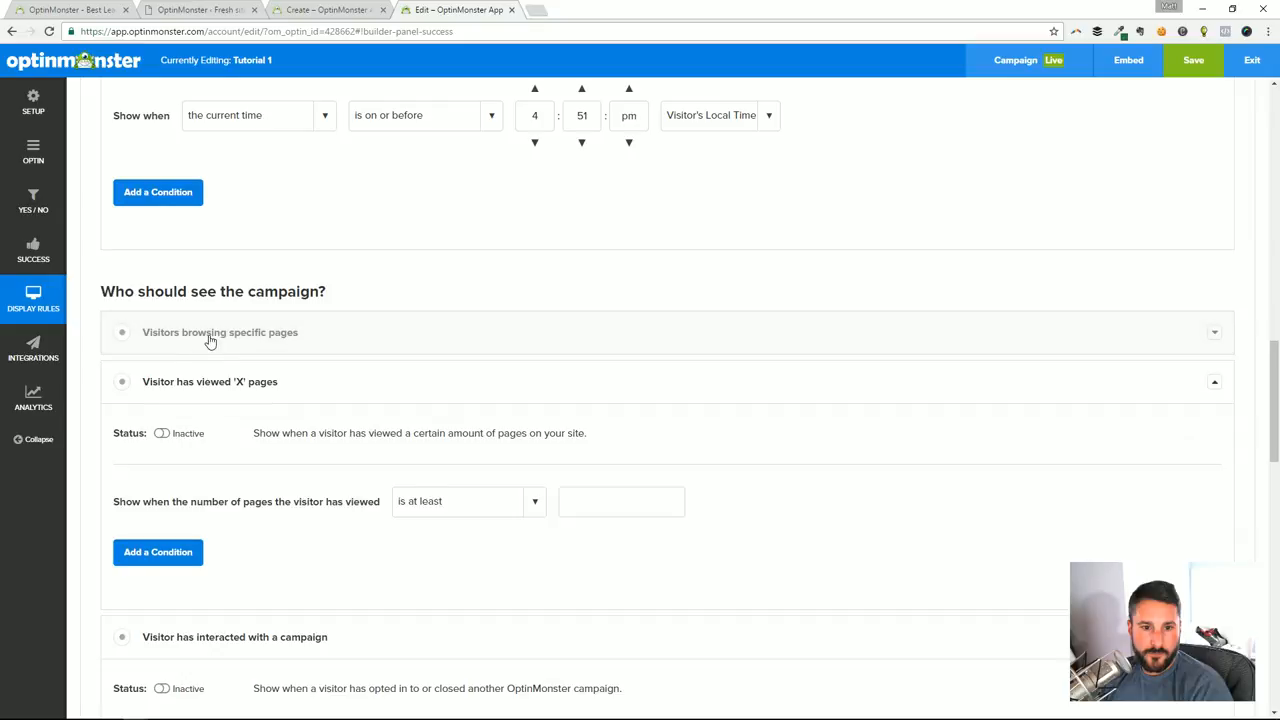
left_click(204, 339)
left_click(162, 384)
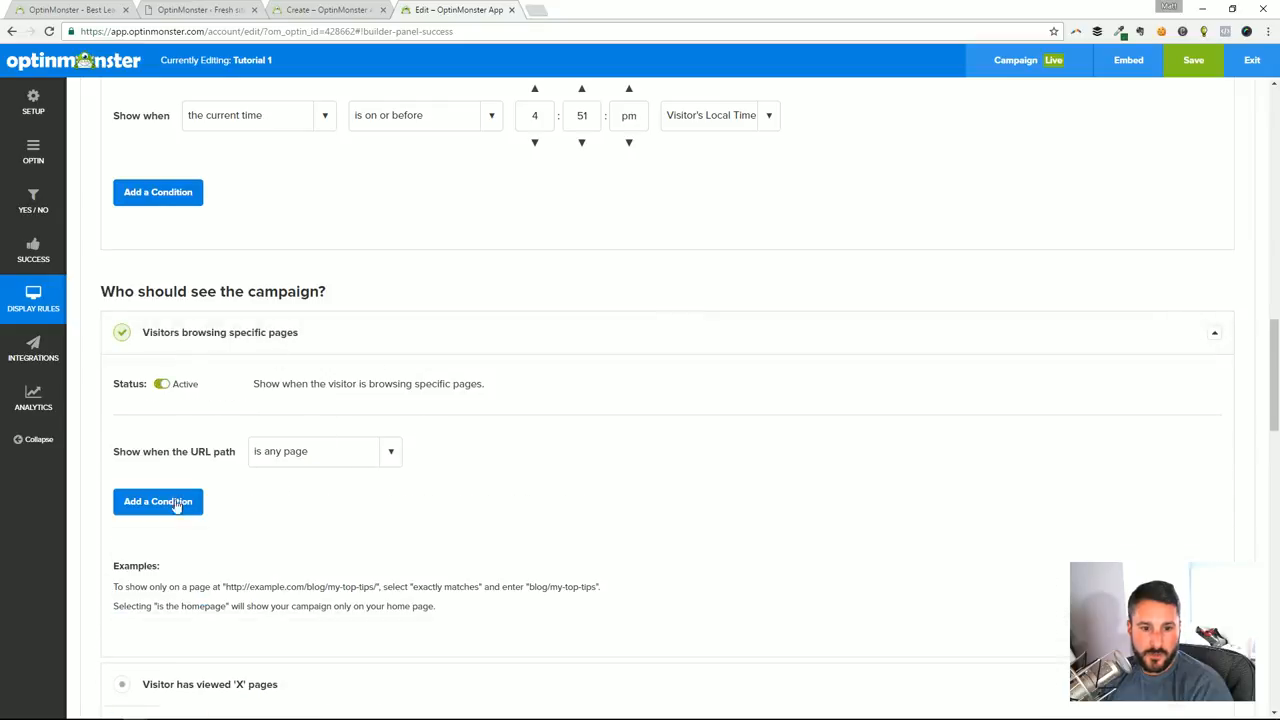
left_click(1204, 64)
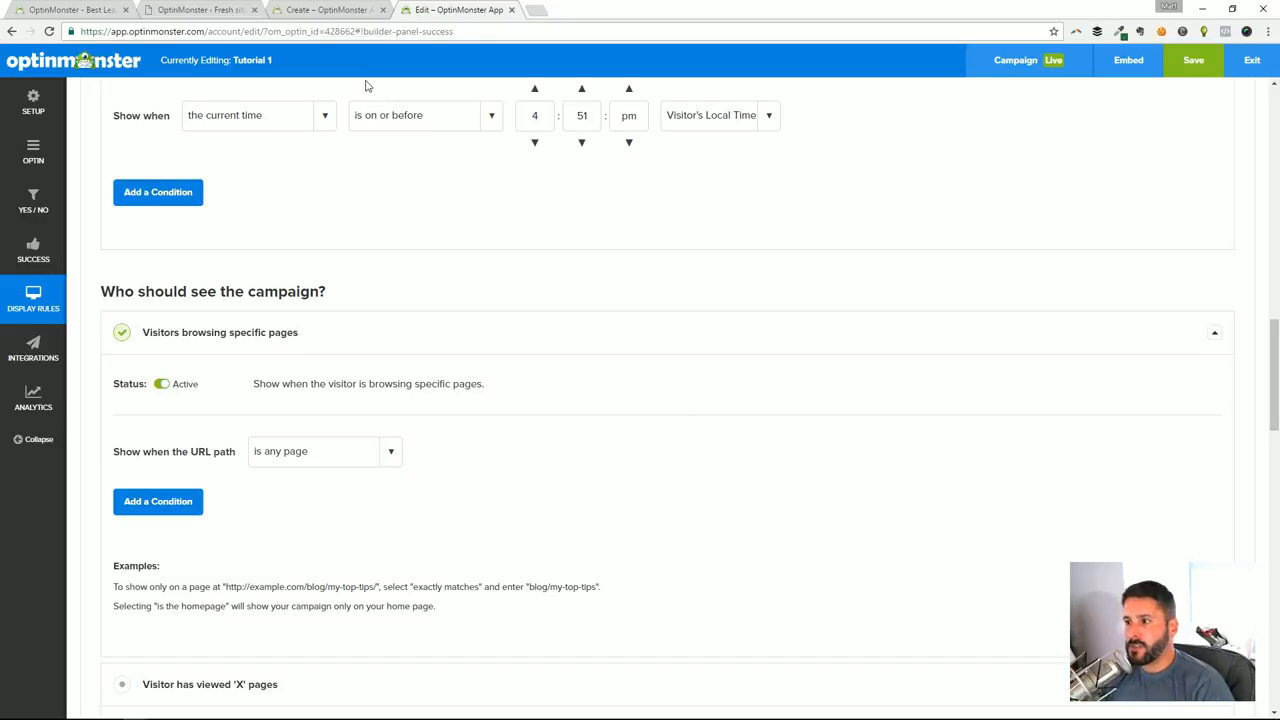
Switch to the incognito browser window, load fresh.dev in a new tab and check the page for the lightbox optin
key("super+Tab")
left_click(571, 328)
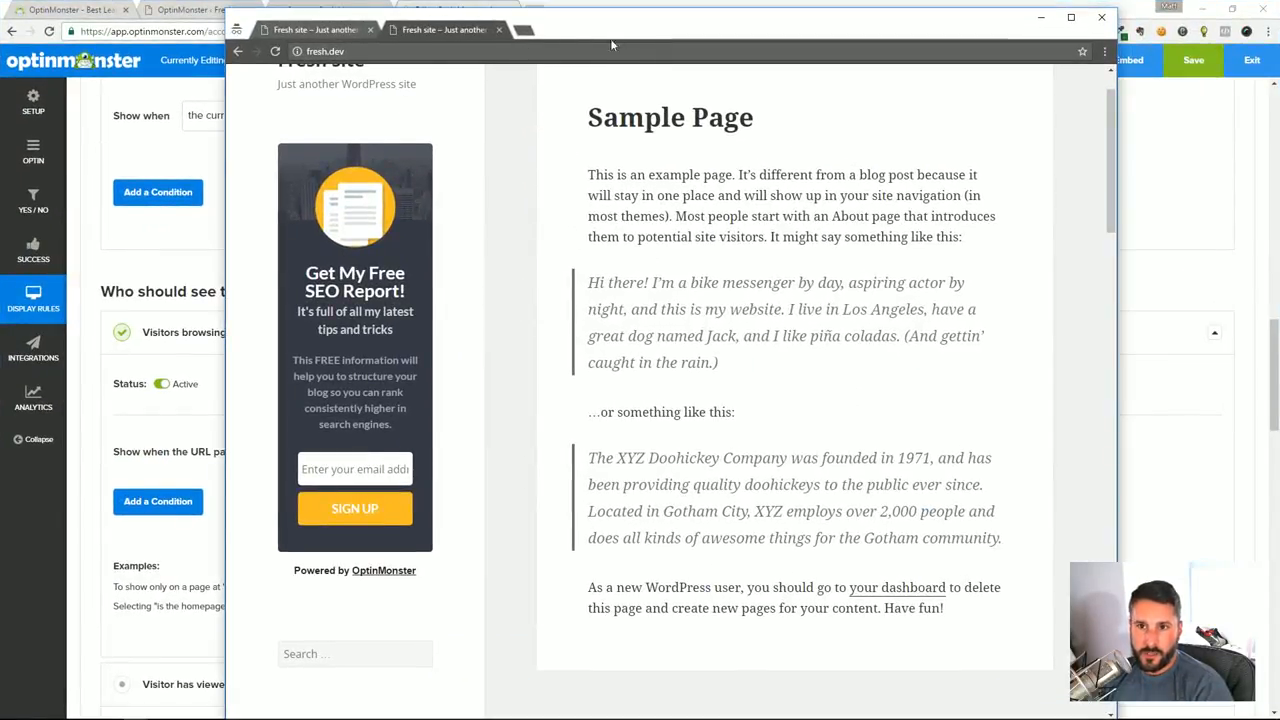
key("ctrl+t")
type("fre")
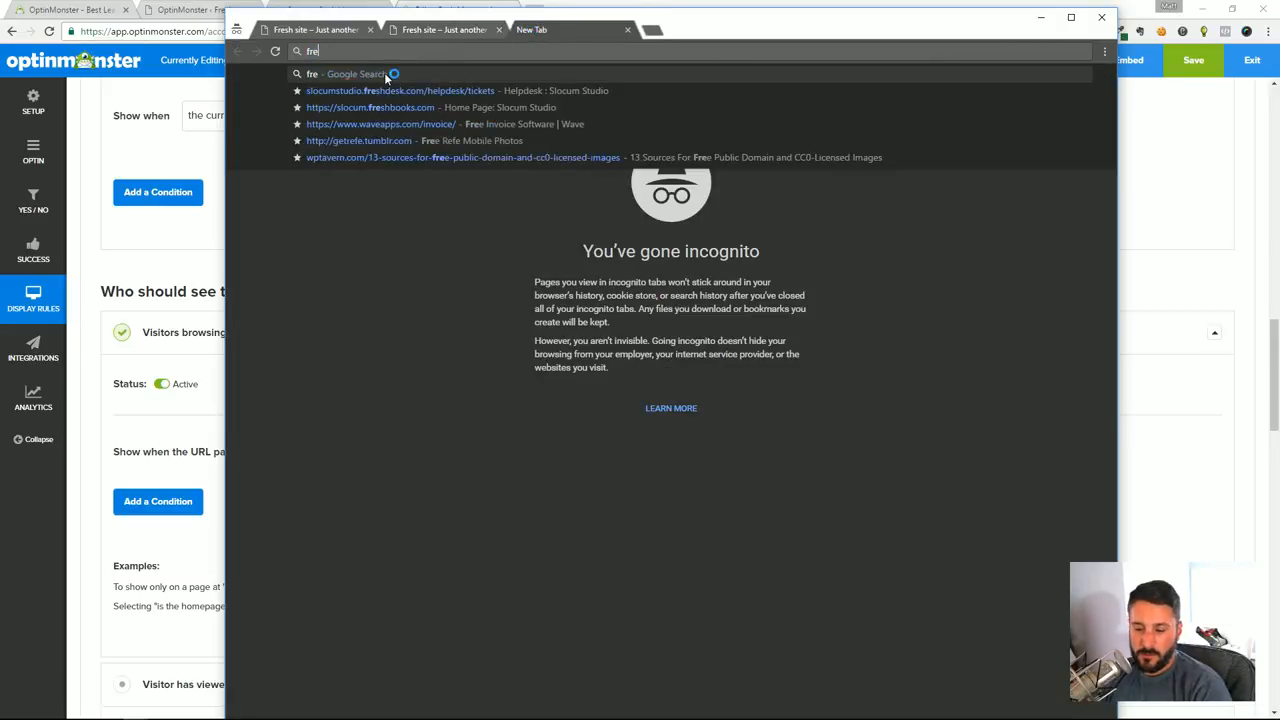
type("sh.dev")
key("Return")
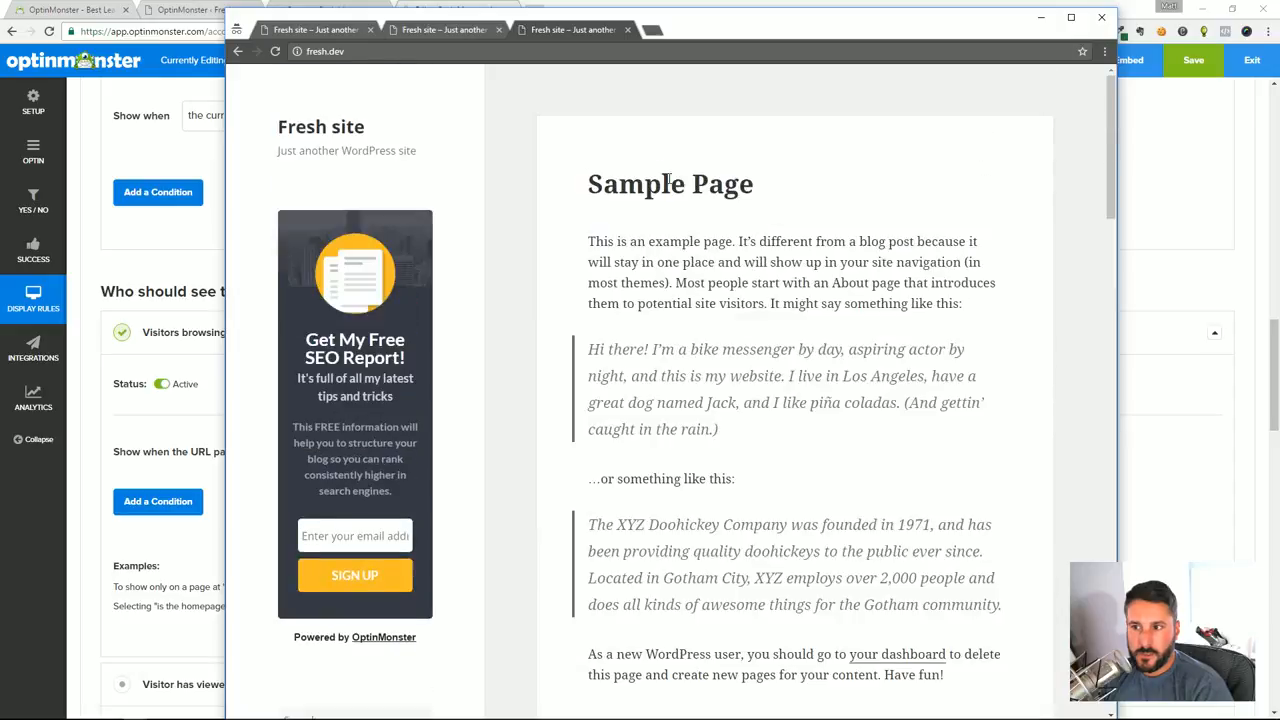
scroll(670, 178, "down", 5)
scroll(671, 178, "up", 5)
scroll(672, 178, "down", 7)
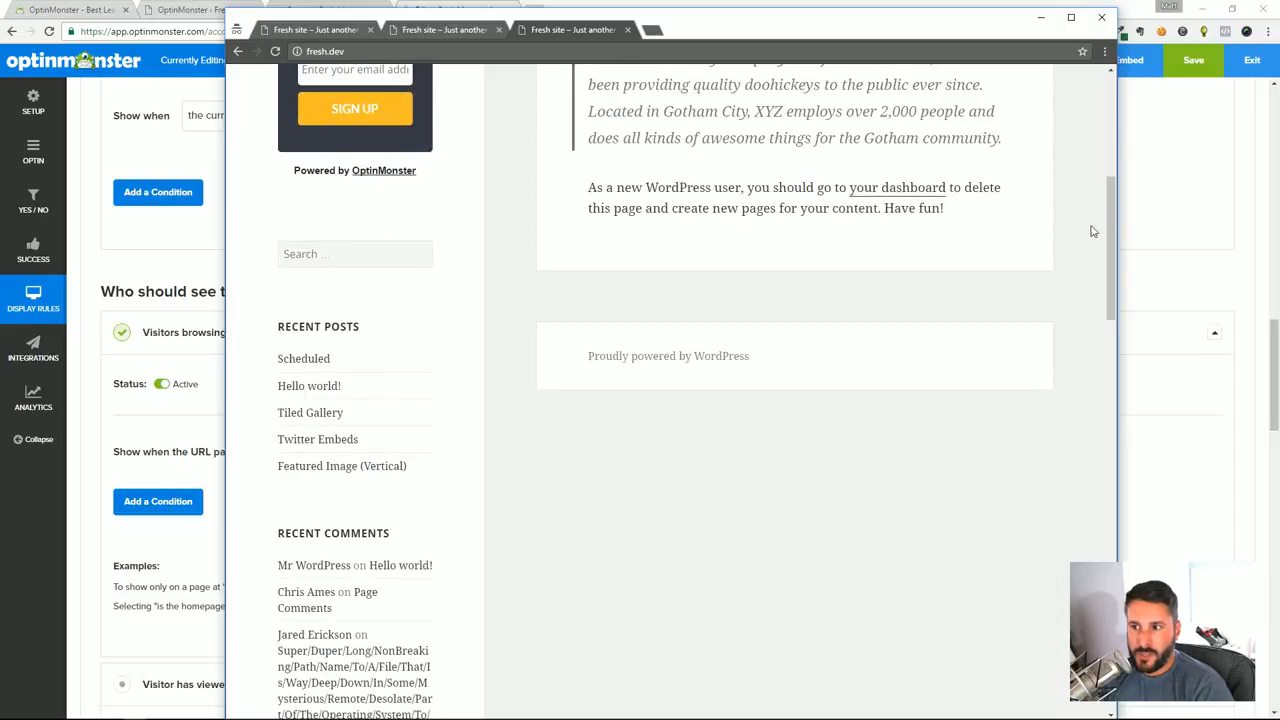
scroll(1109, 194, "up", 2)
Switch to the OptinMonster plugin in the fresh.dev WordPress admin and clear the local cookies from its optins list
left_click(166, 10)
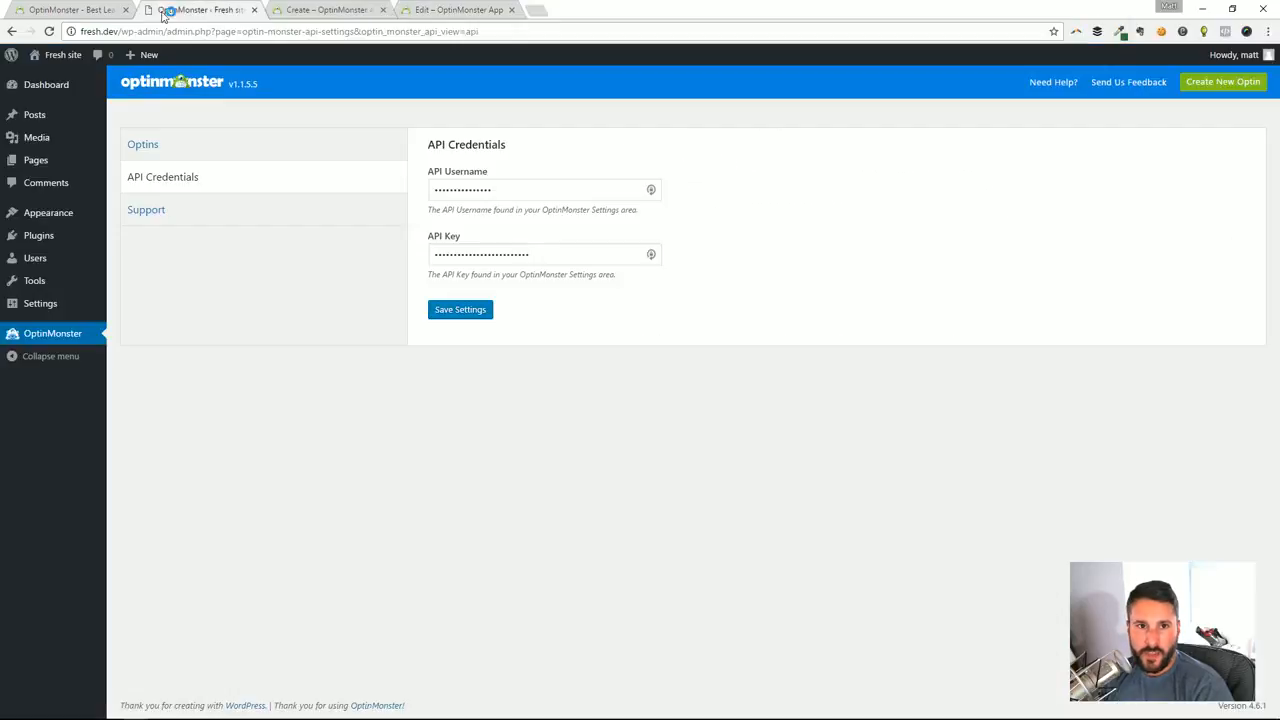
left_click(158, 152)
scroll(532, 486, "down", 4)
scroll(532, 486, "down", 2)
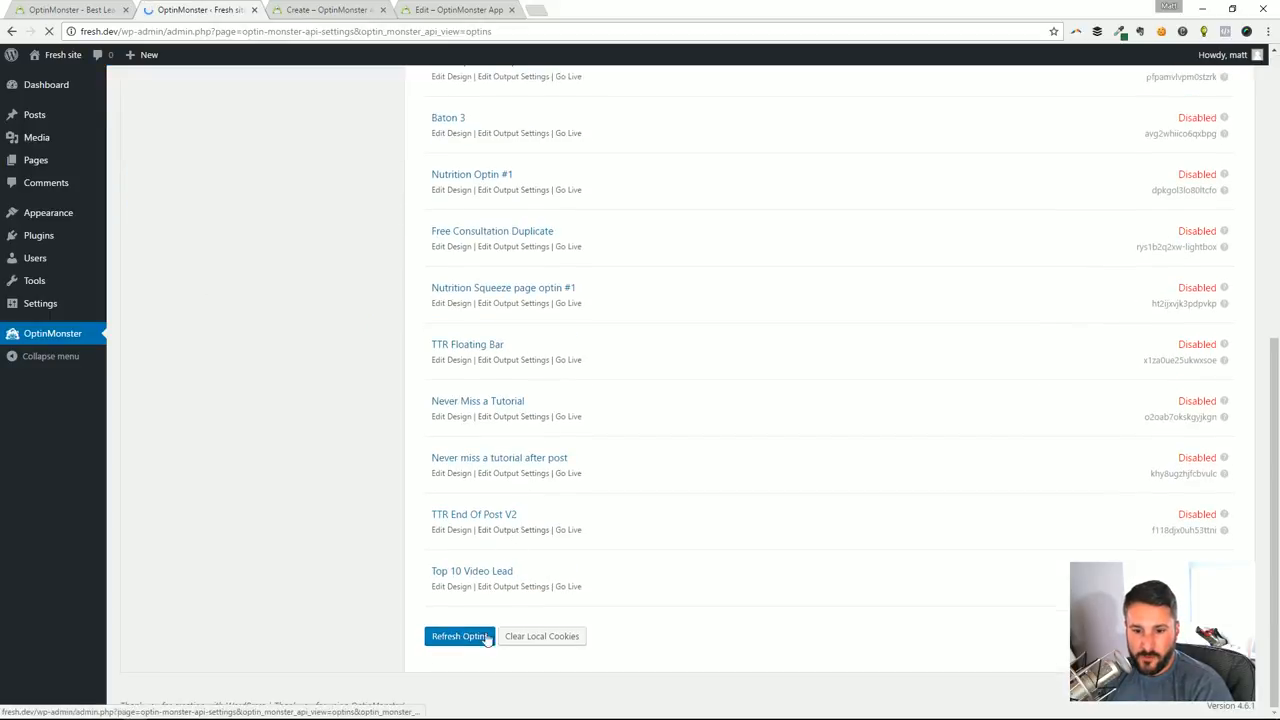
left_click(552, 636)
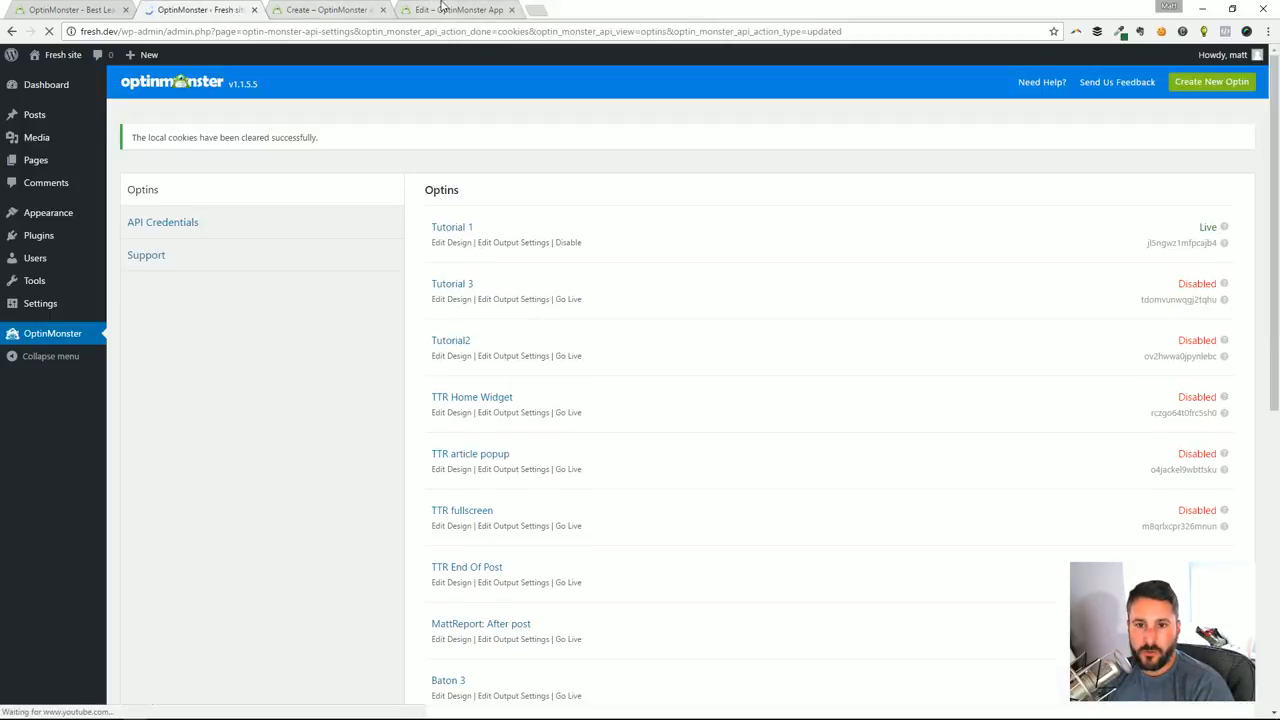
Return to the incognito fresh.dev page, reload it and check it again for the lightbox optin
key("alt+Tab")
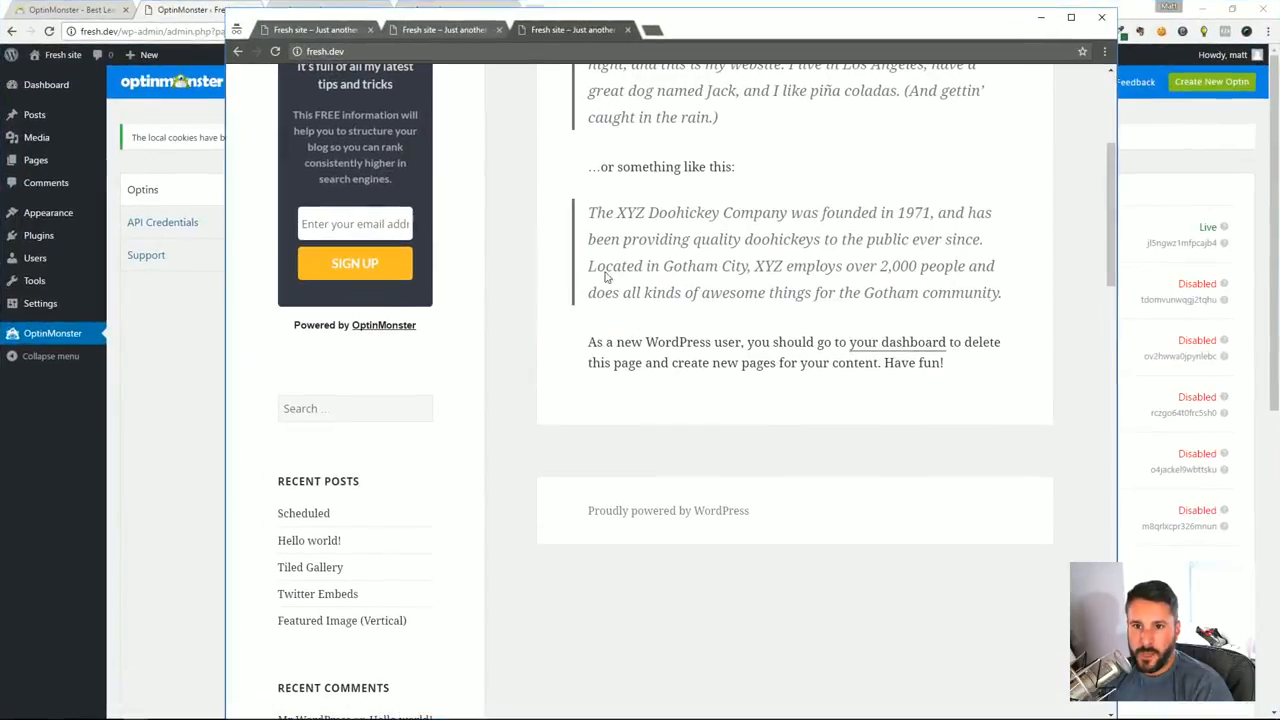
key("F5")
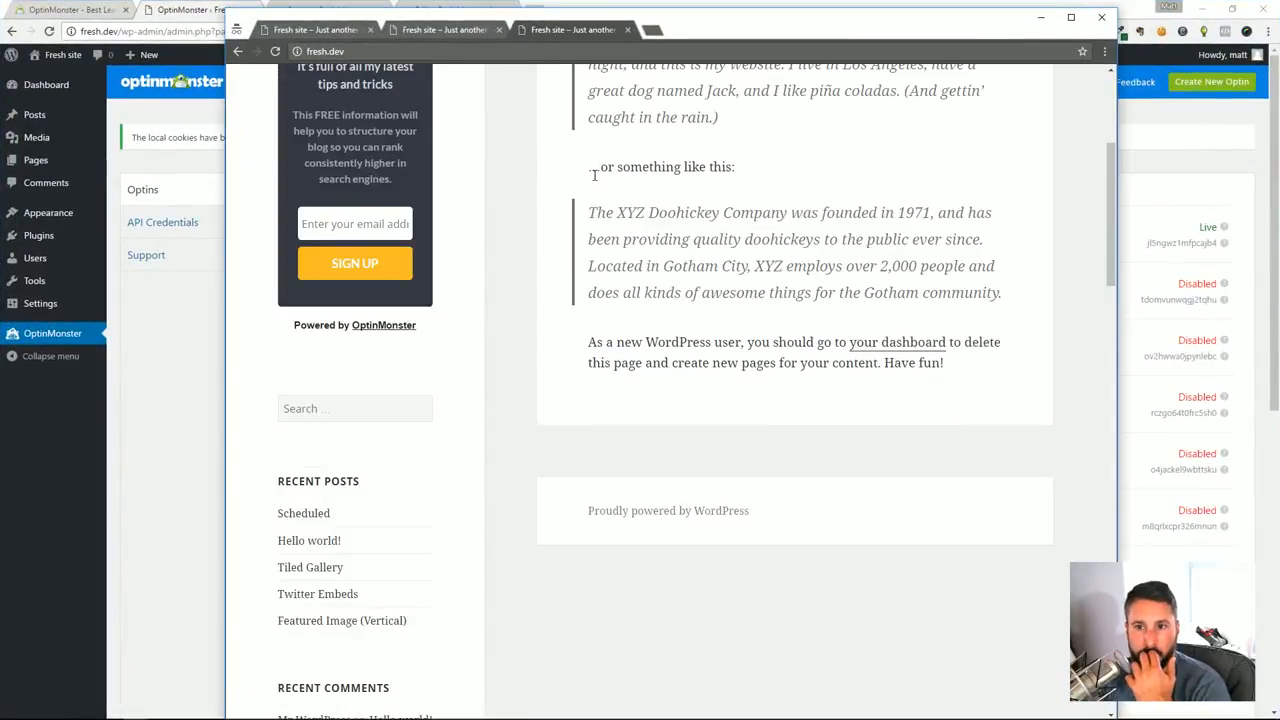
scroll(600, 190, "up", 5)
scroll(665, 197, "down", 4)
scroll(665, 197, "up", 4)
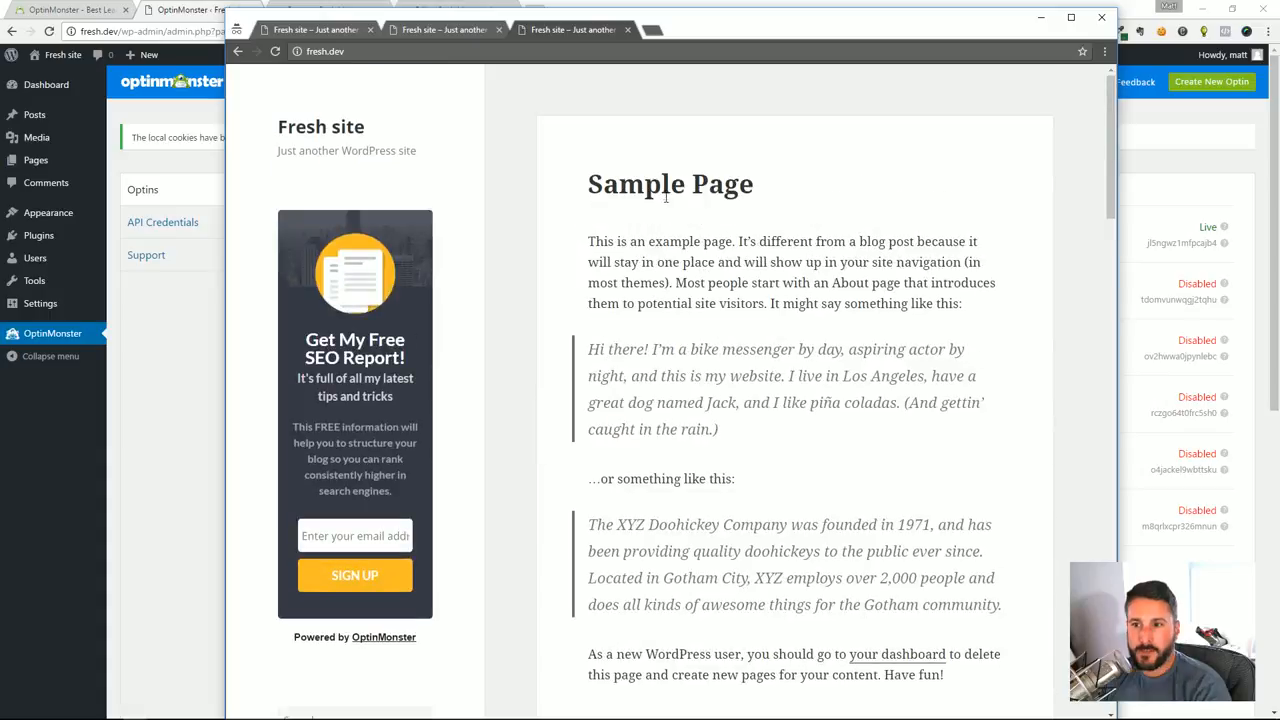
Widen and reposition the fresh.dev window while checking the page for the lightbox optin
left_click_drag(1118, 232, 1198, 232)
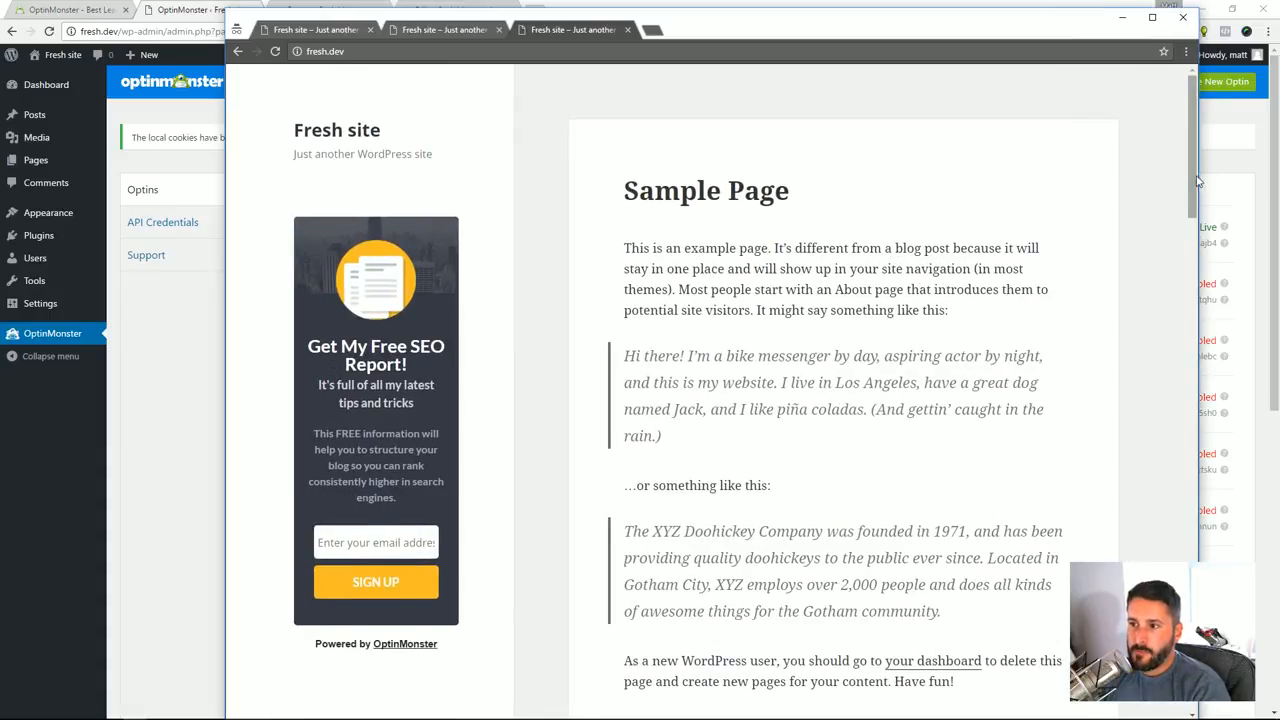
scroll(1174, 343, "down", 5)
scroll(1068, 202, "up", 4)
scroll(840, 306, "up", 1)
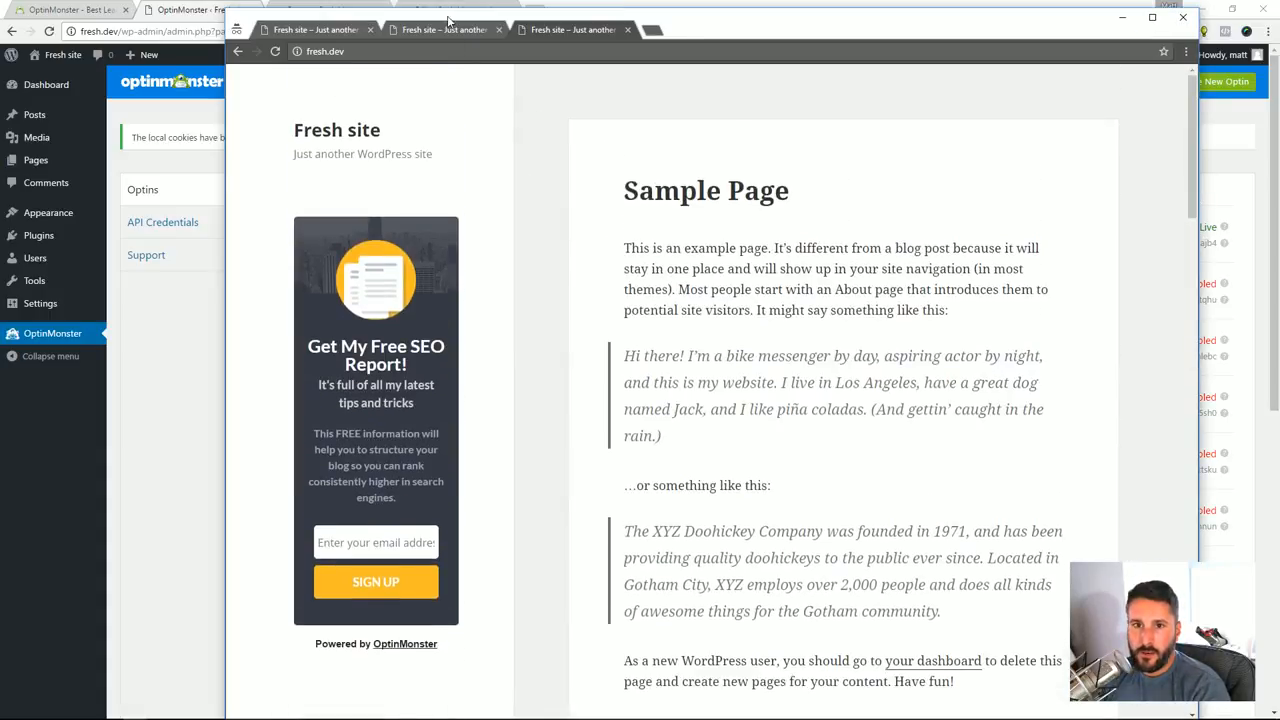
left_click_drag(437, 26, 414, 20)
scroll(743, 213, "down", 1)
scroll(743, 213, "up", 1)
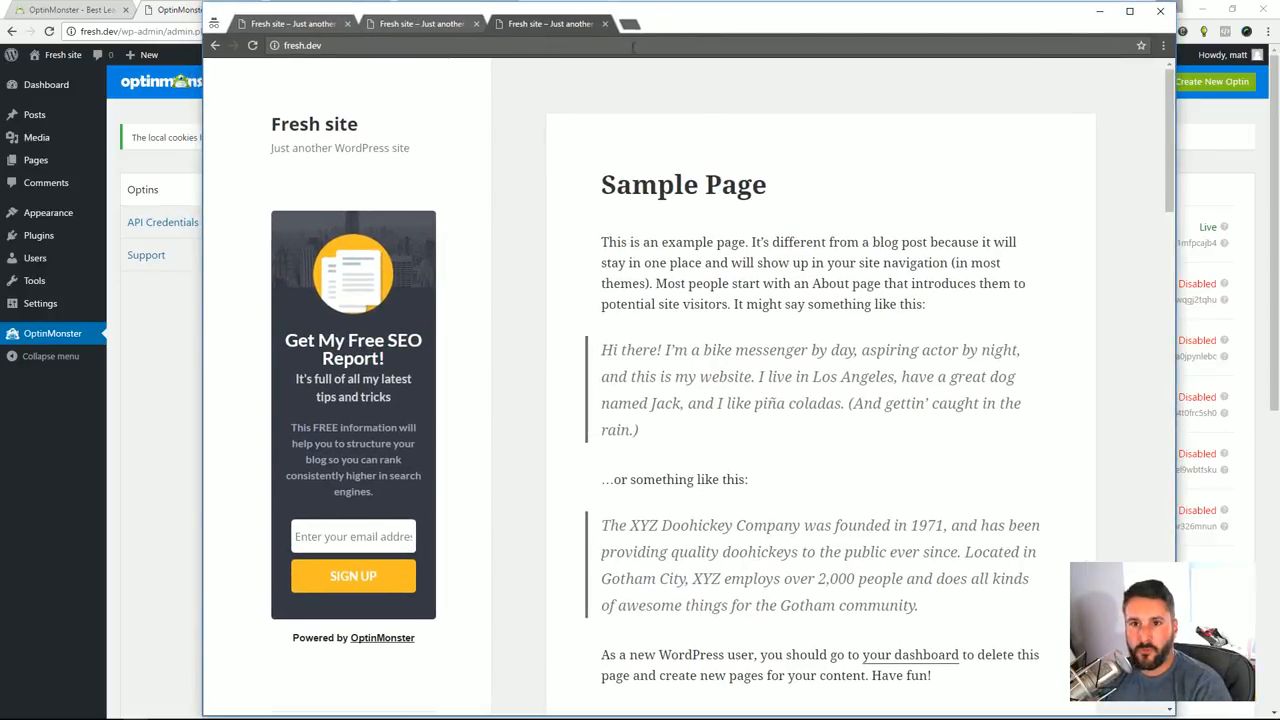
left_click_drag(712, 28, 730, 27)
scroll(597, 436, "down", 1)
scroll(597, 436, "up", 1)
Return to the WordPress optins list and set the Tutorial 3 and Tutorial2 optins live
left_click(192, 371)
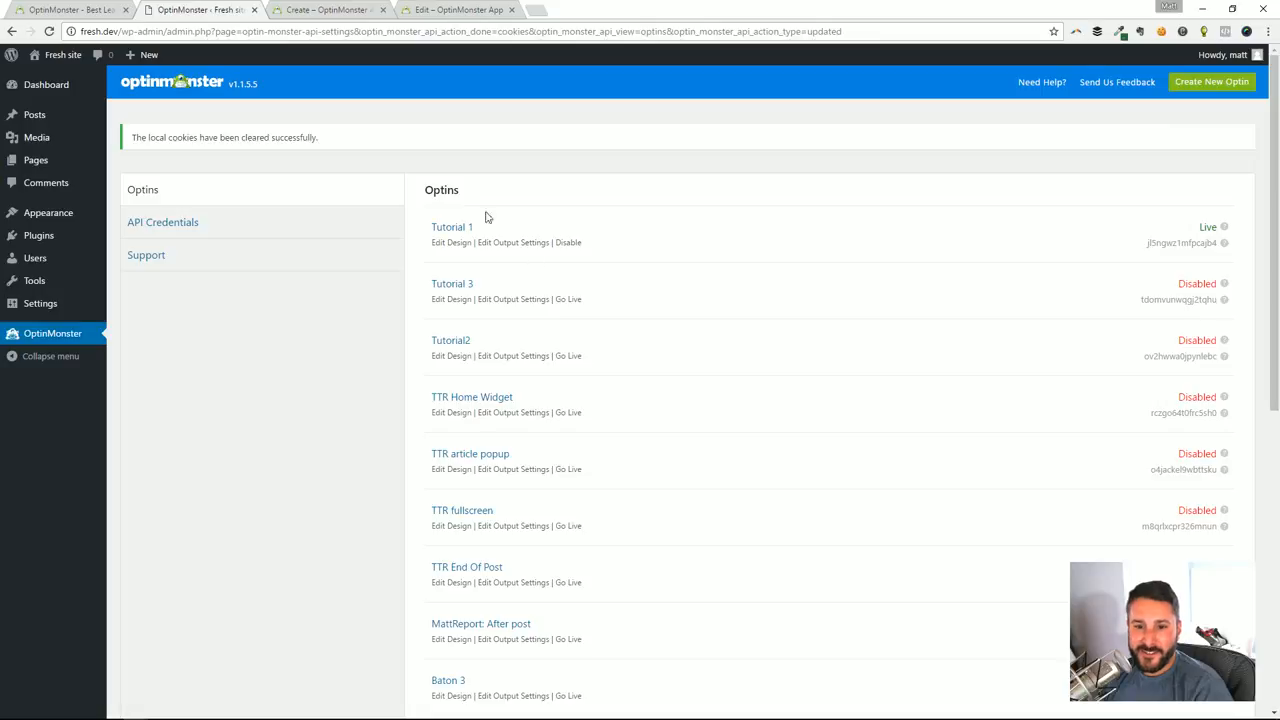
left_click(568, 300)
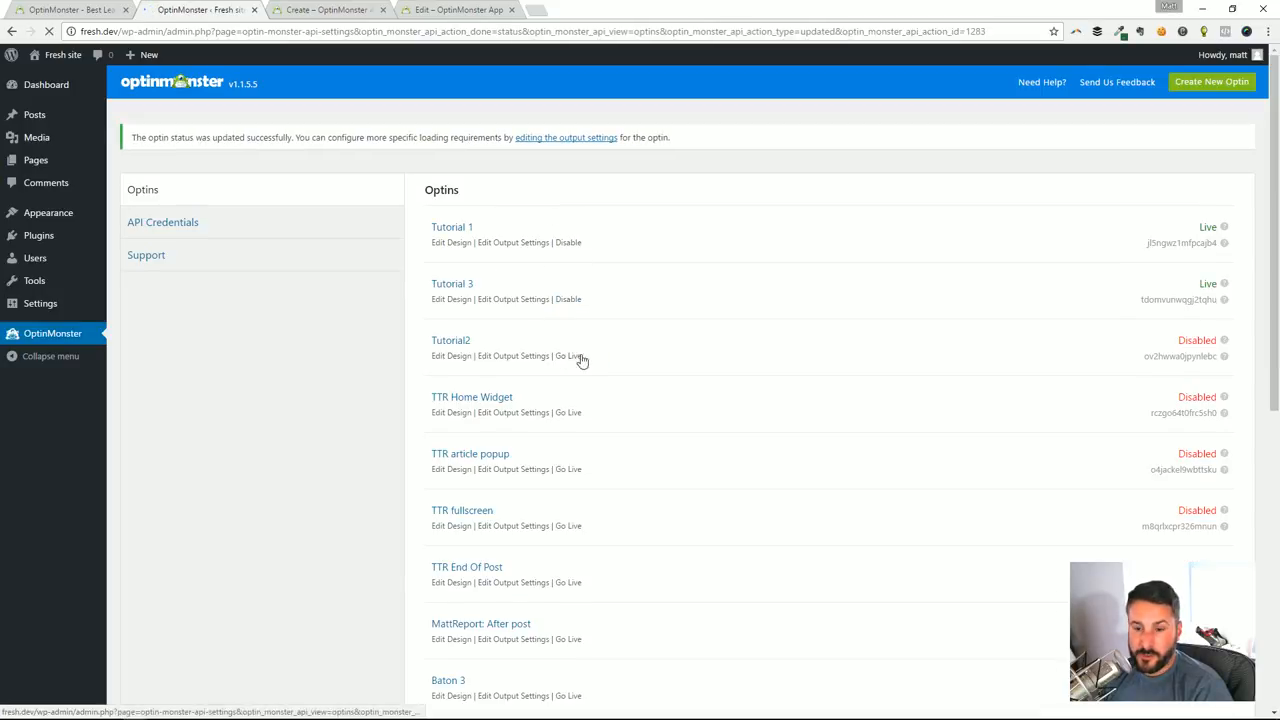
left_click(570, 357)
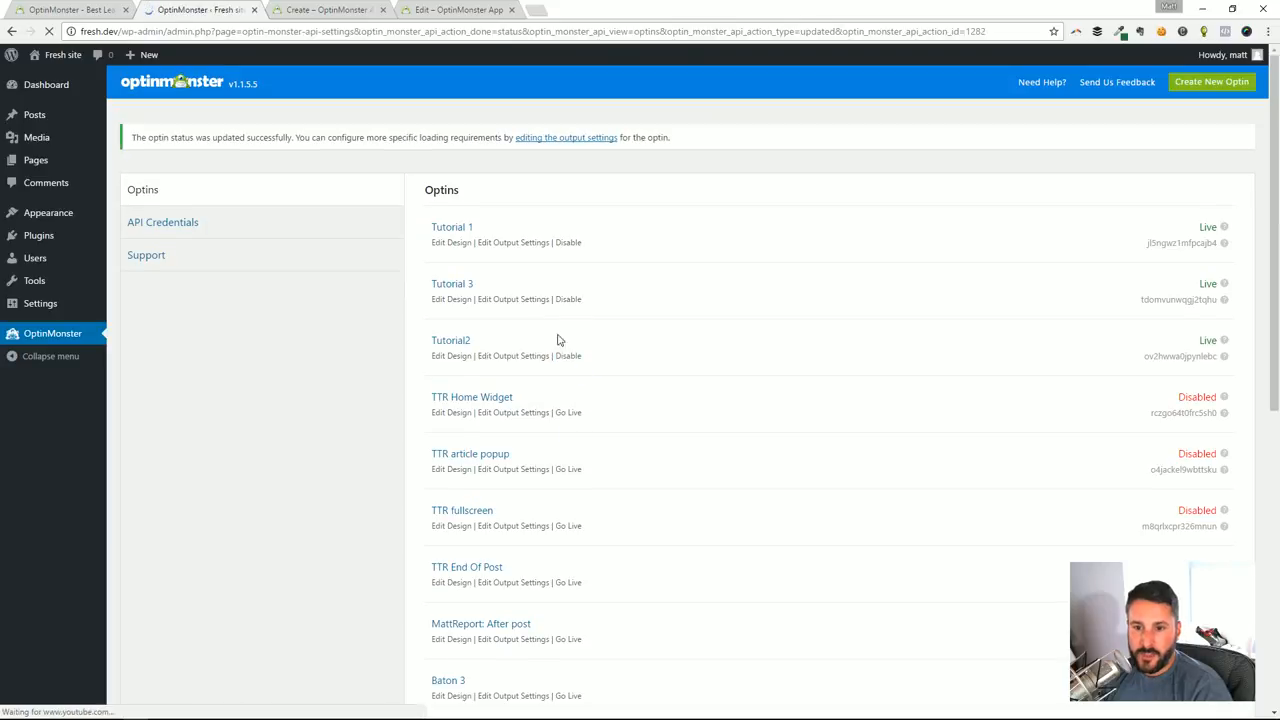
Switch to the Tutorial 1 optin editor and check the campaign's live status
left_click(330, 10)
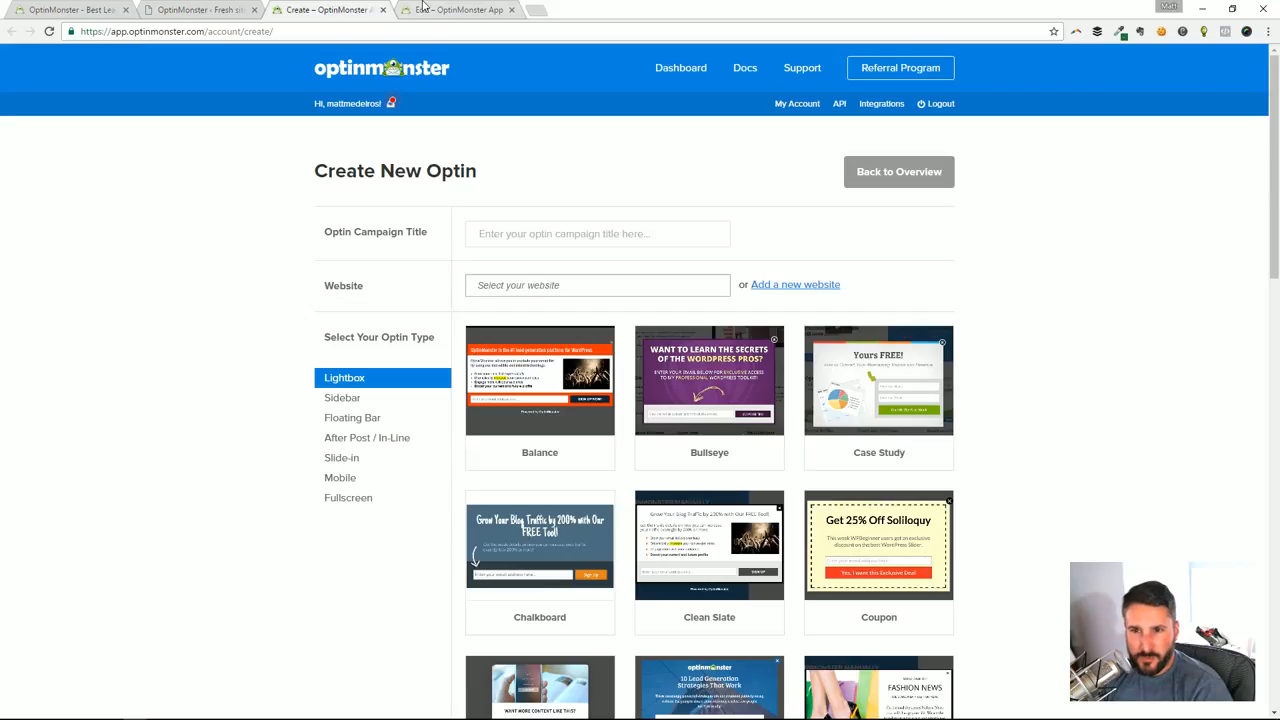
left_click(458, 10)
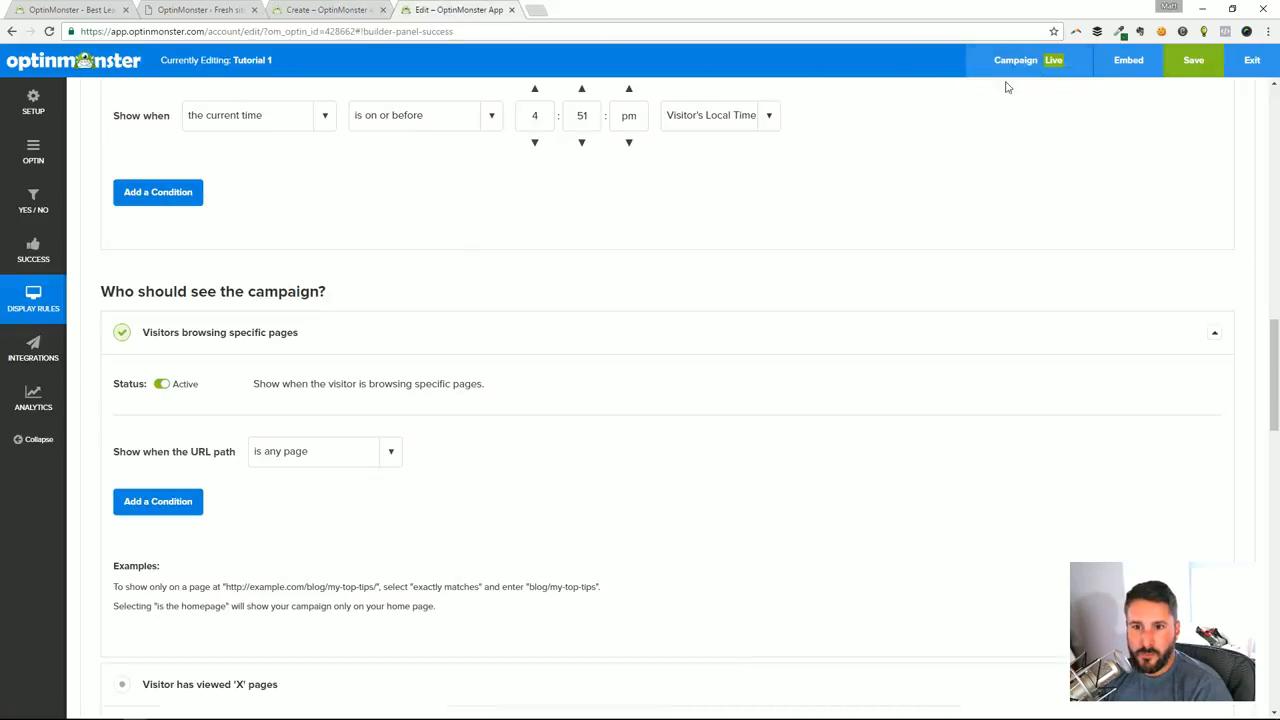
mouse_move(1053, 66)
left_click(296, 12)
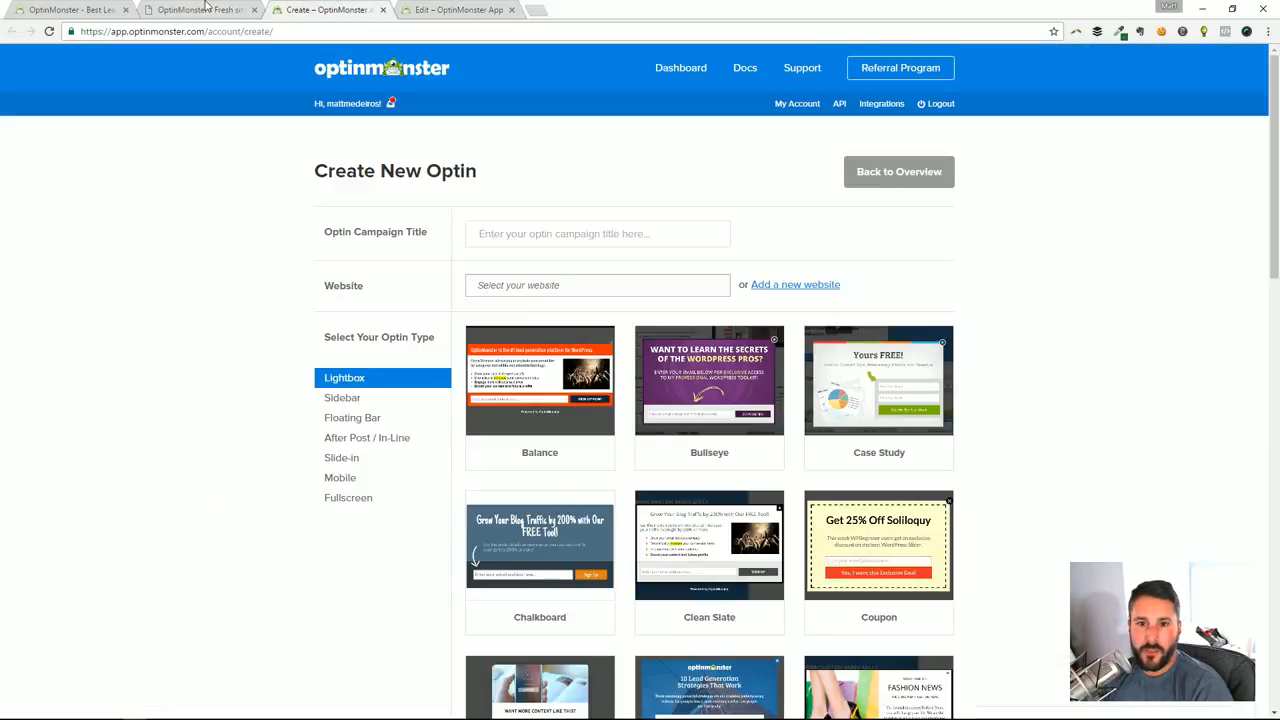
Open Tutorial 1's output settings in the WordPress plugin and view the options for who should see the optin
left_click(209, 9)
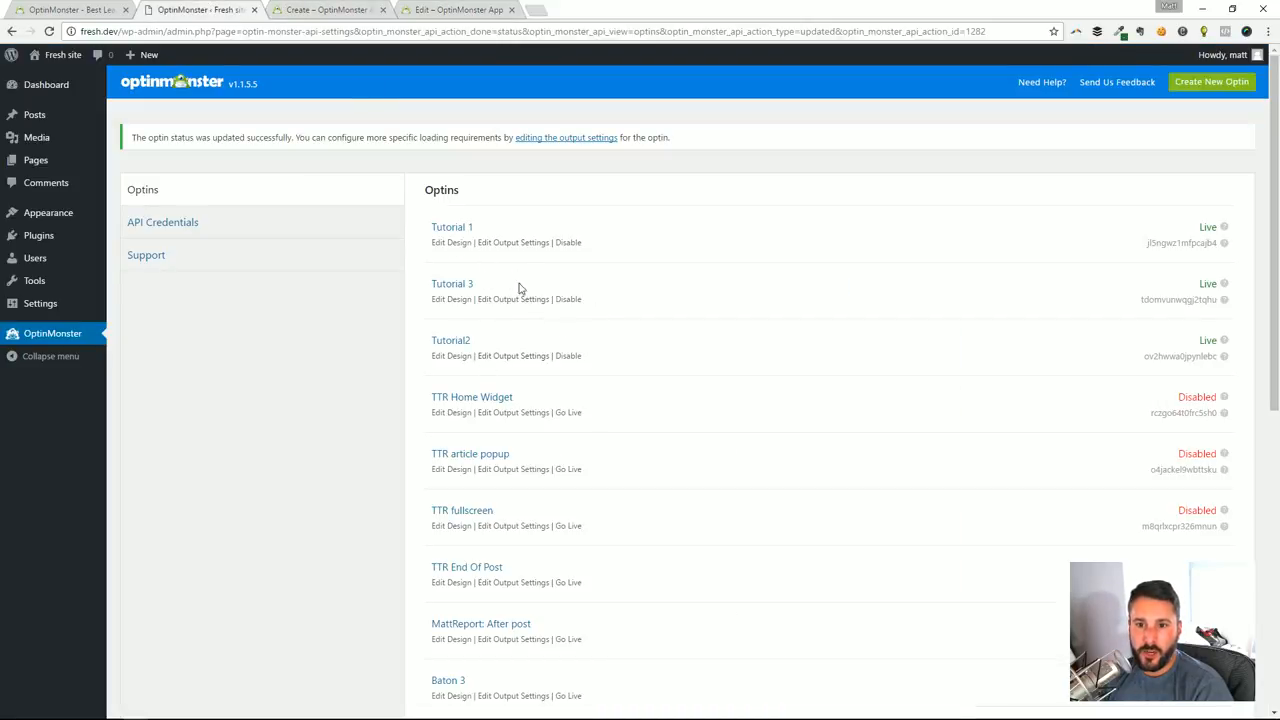
left_click(505, 244)
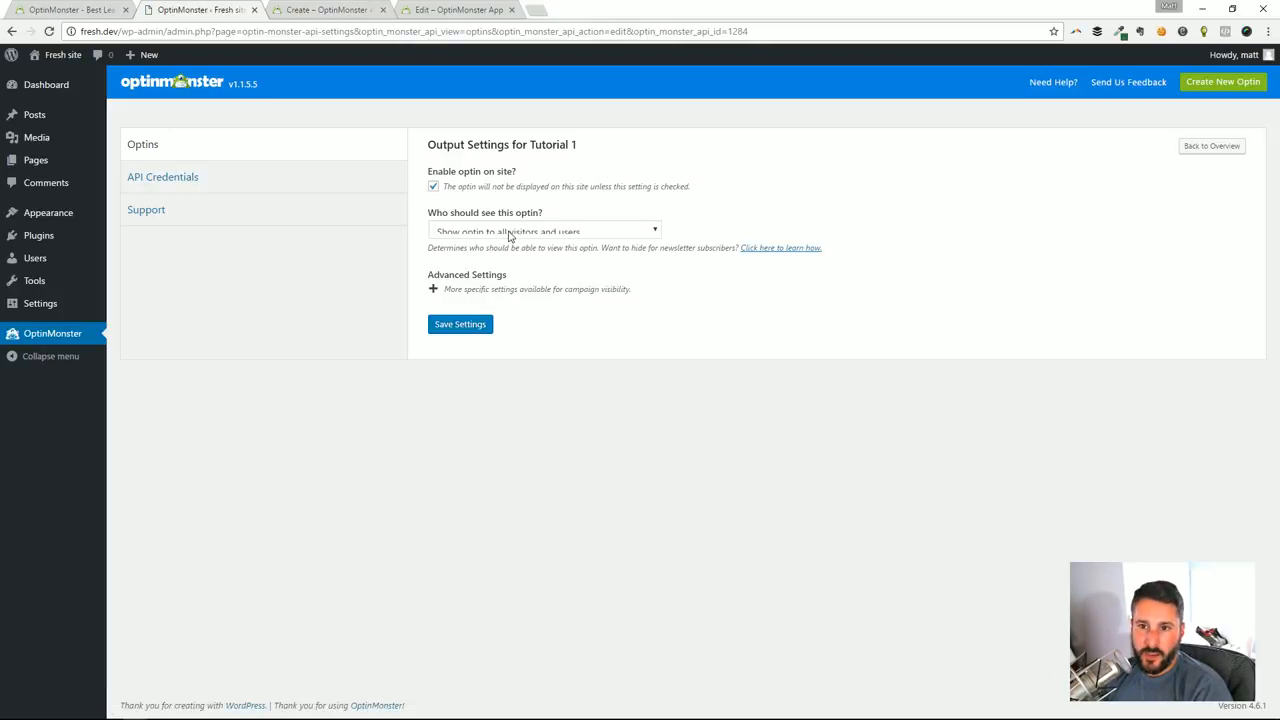
left_click(549, 231)
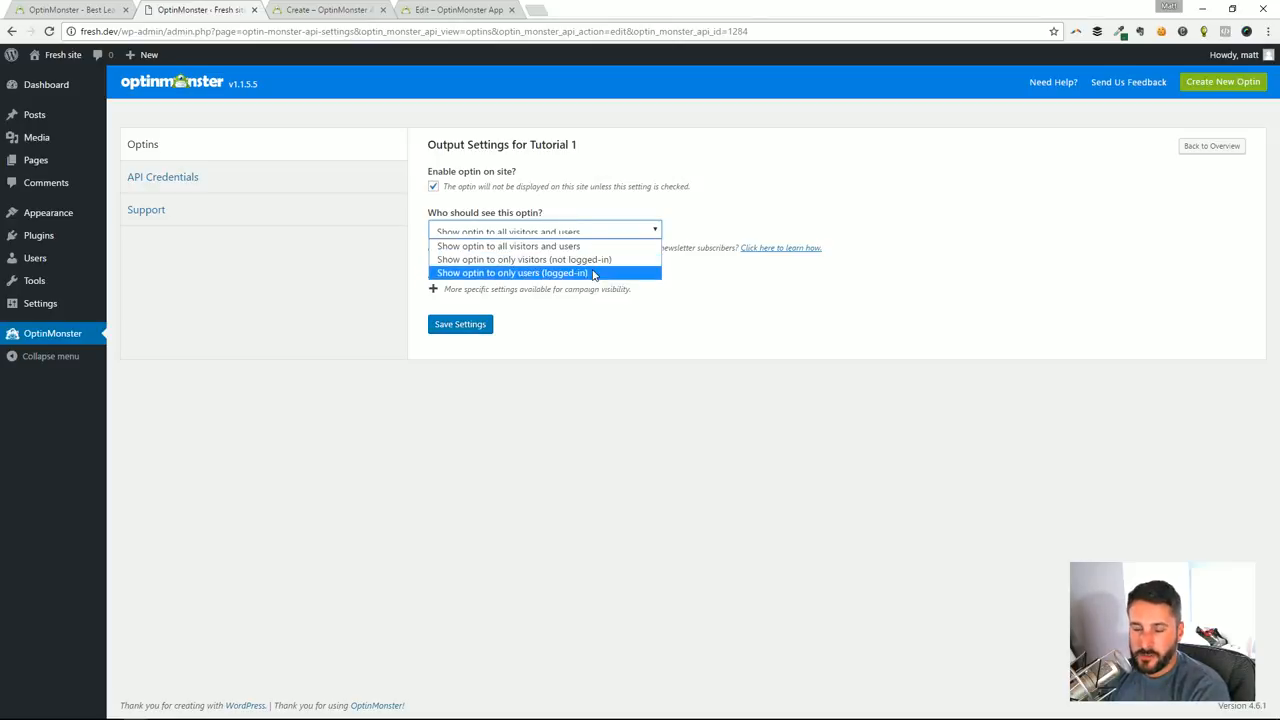
left_click(632, 244)
Expand the advanced output settings and examine the post, page, category, tag and format loading options
left_click(467, 291)
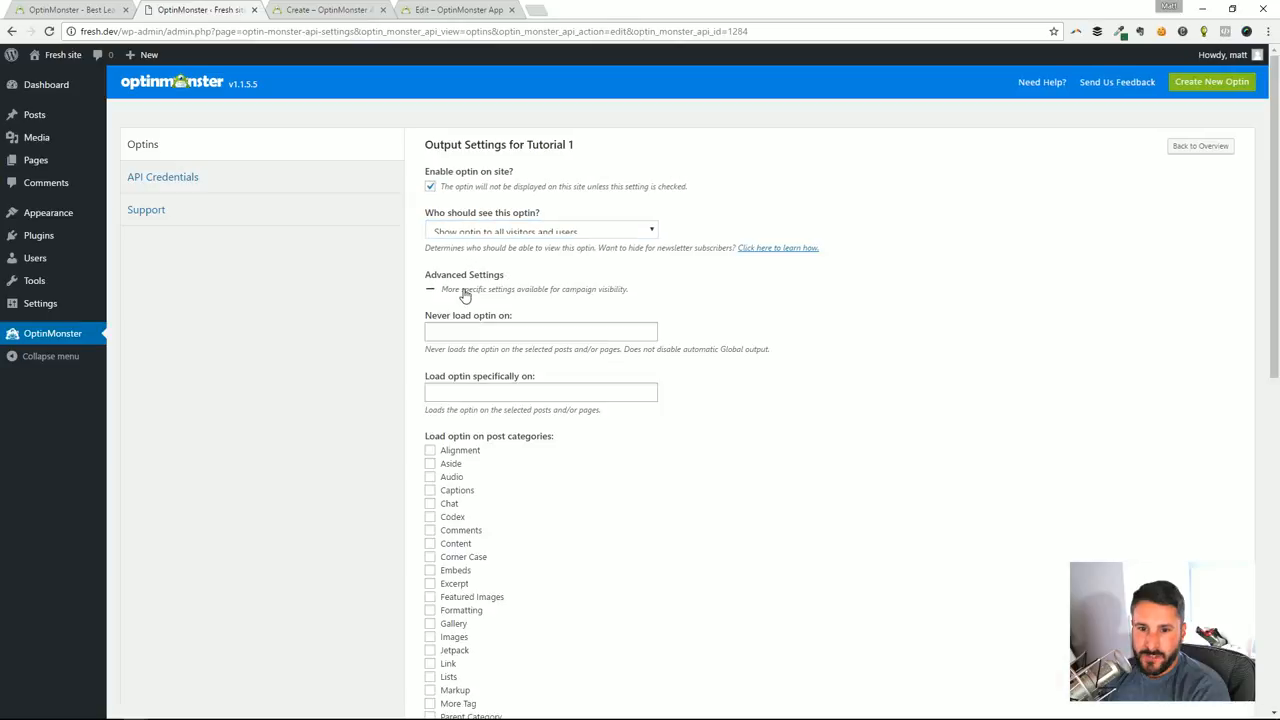
left_click(605, 338)
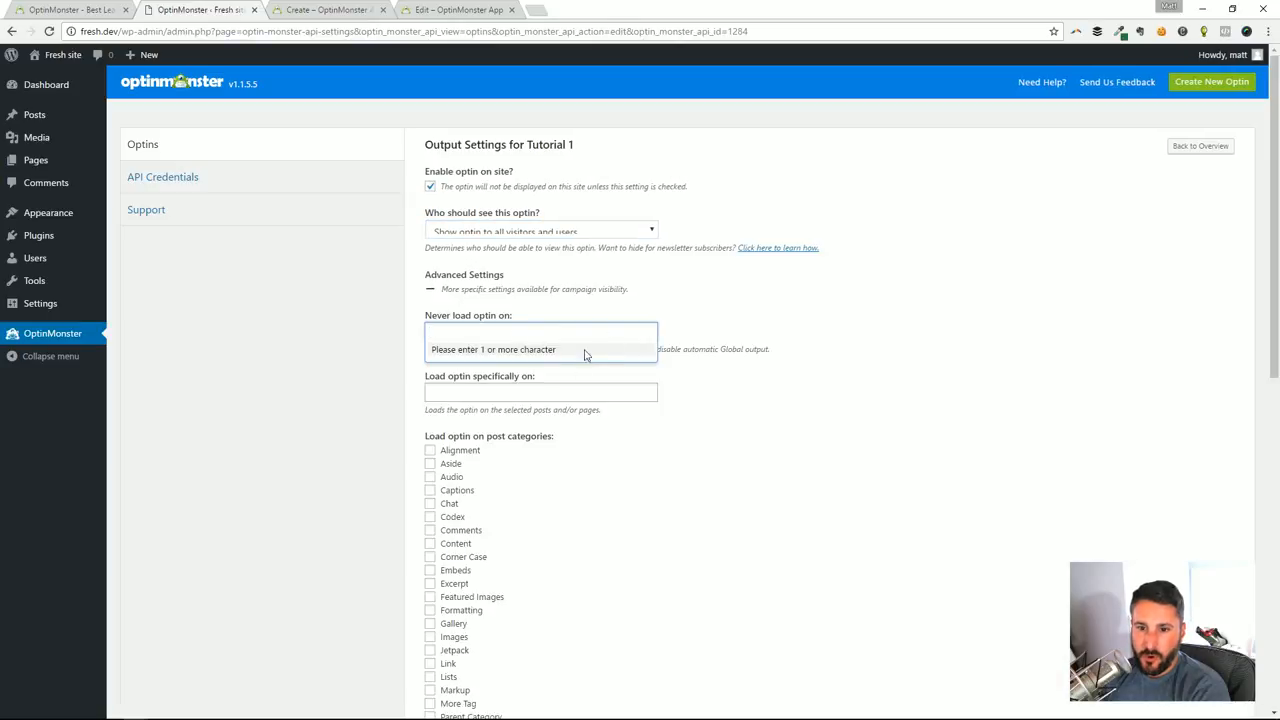
left_click(858, 388)
left_click(565, 396)
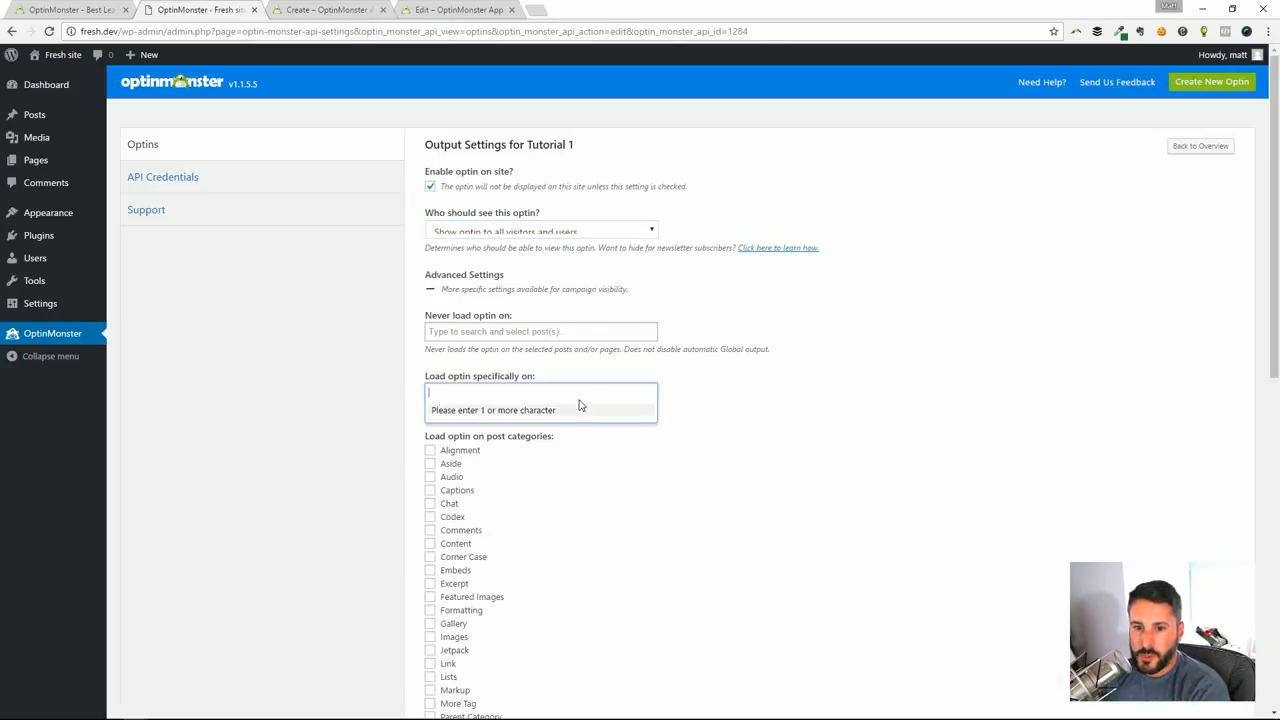
scroll(800, 475, "down", 7)
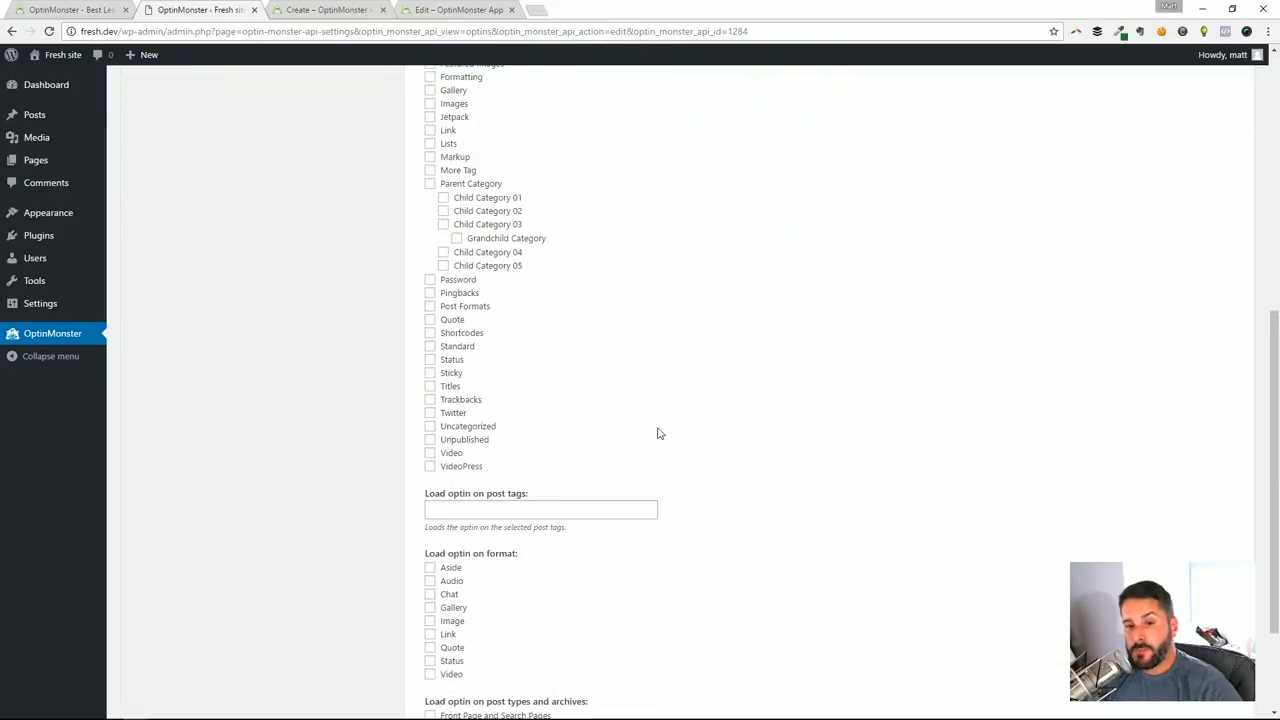
Review the post type and archive loading options, and compare them with Tutorial 1's display rules in the optin editor
scroll(548, 438, "down", 1)
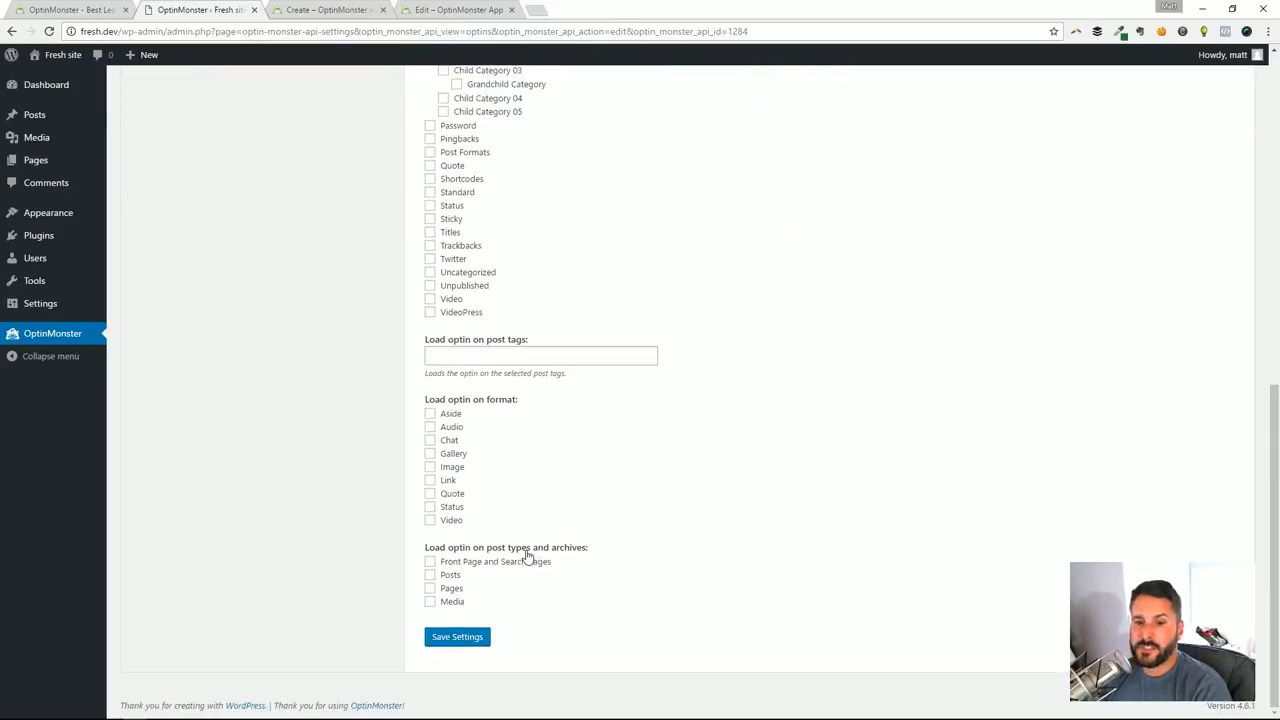
scroll(530, 557, "up", 2)
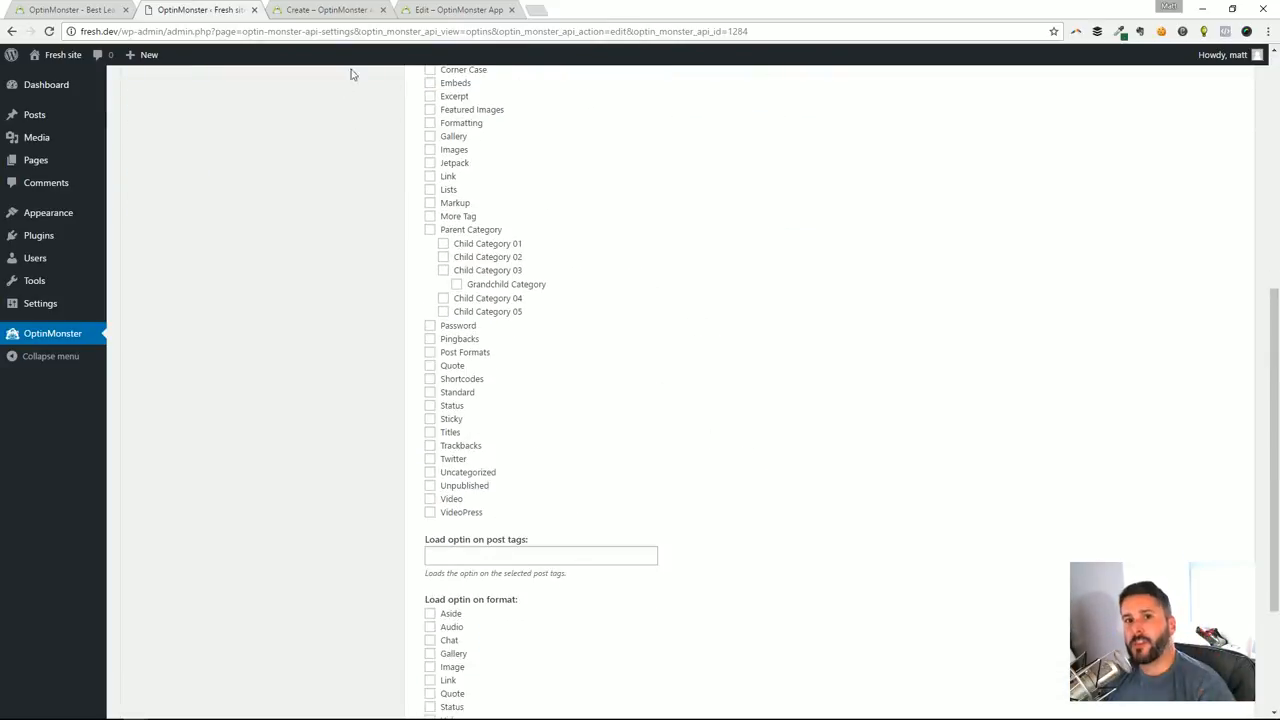
left_click(422, 12)
scroll(365, 342, "up", 9)
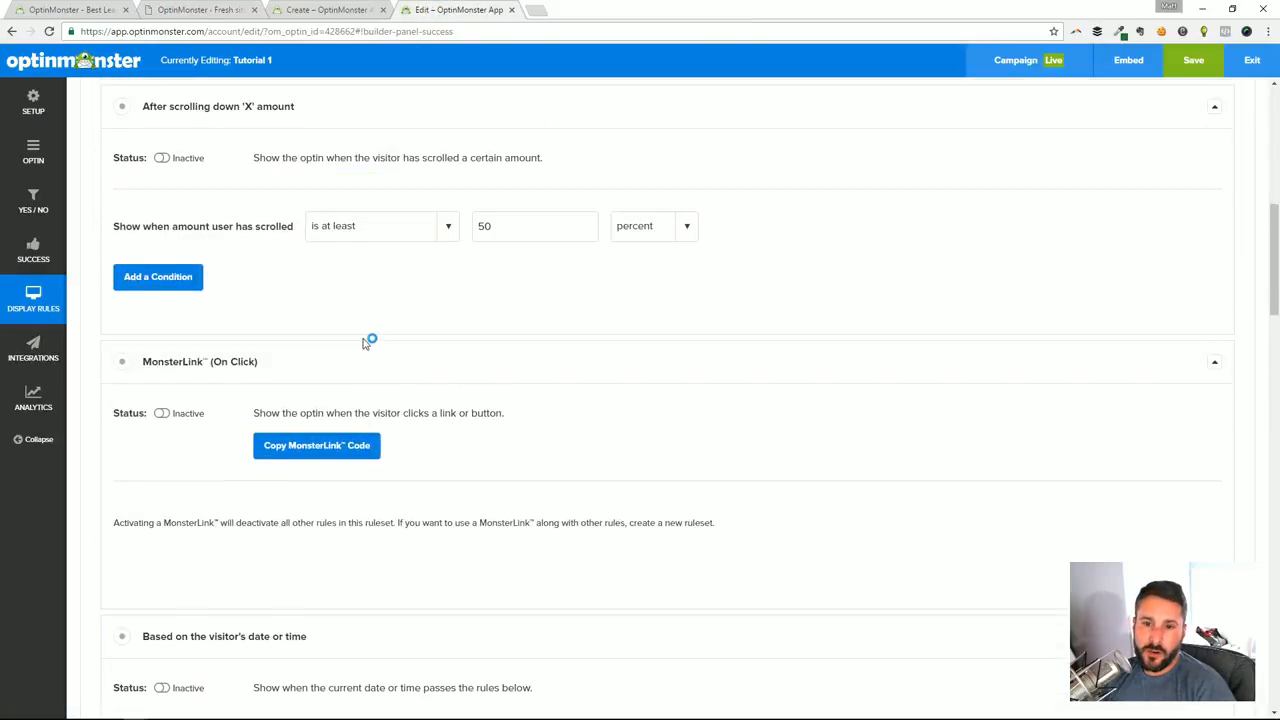
scroll(365, 342, "up", 3)
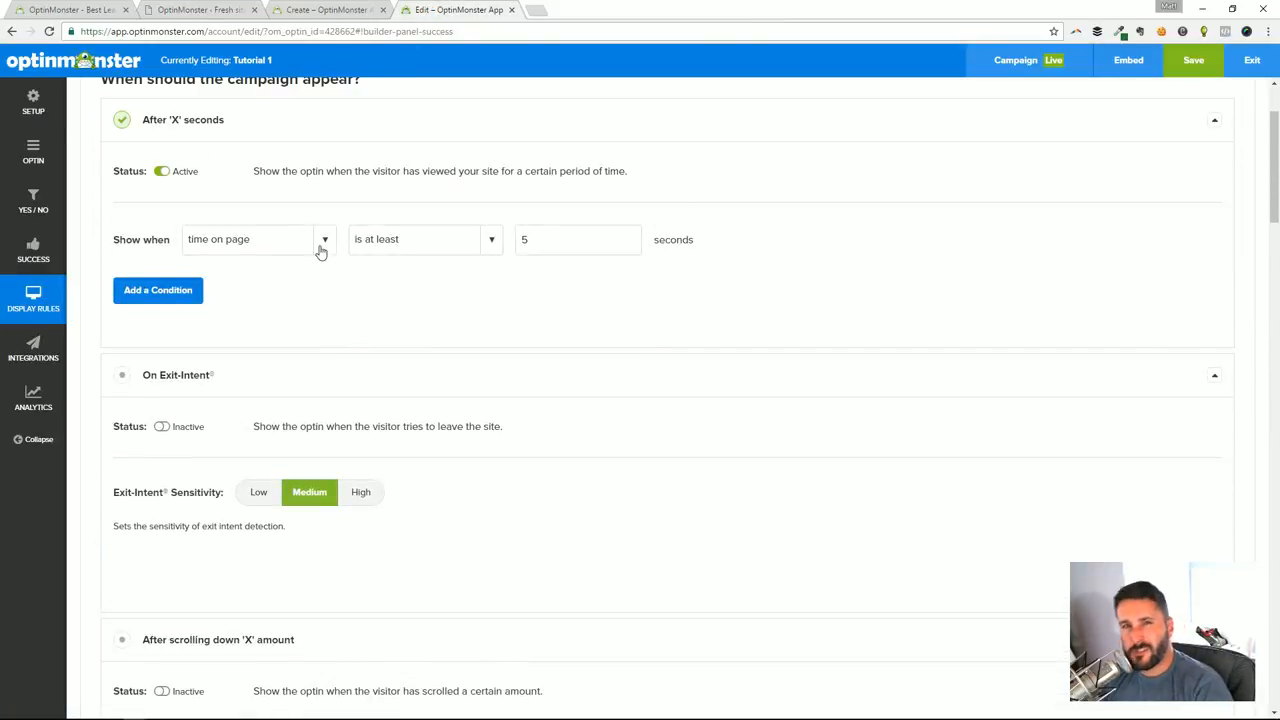
left_click(225, 8)
left_click(453, 8)
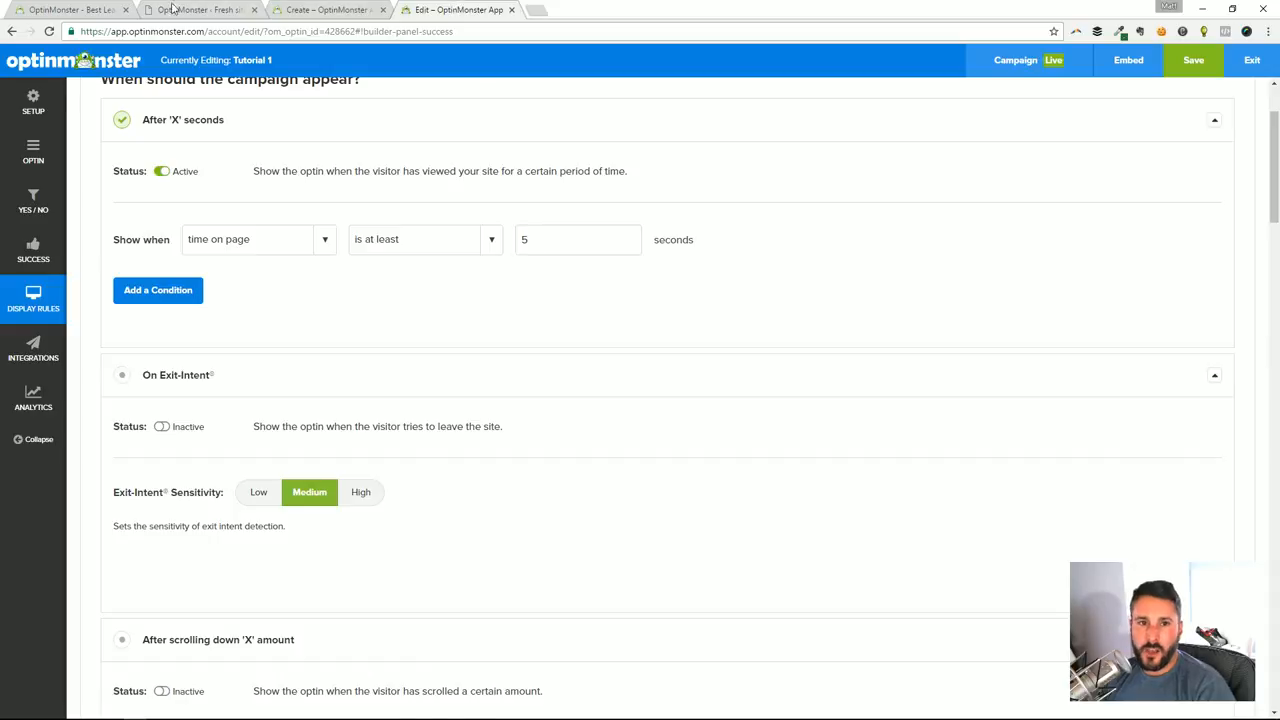
Return to the WordPress admin, open the Widgets page and inspect the optin choices of the OptinMonster widget in the Widget Area
left_click(172, 8)
key("F5")
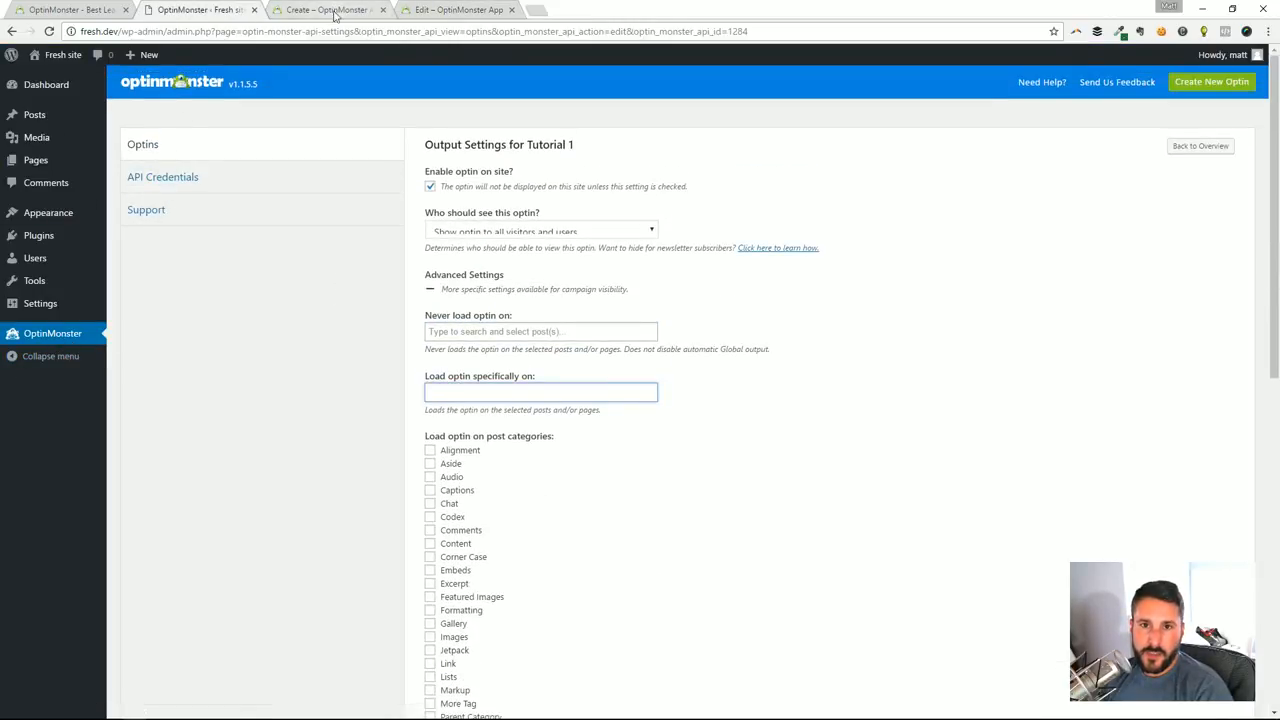
mouse_move(48, 213)
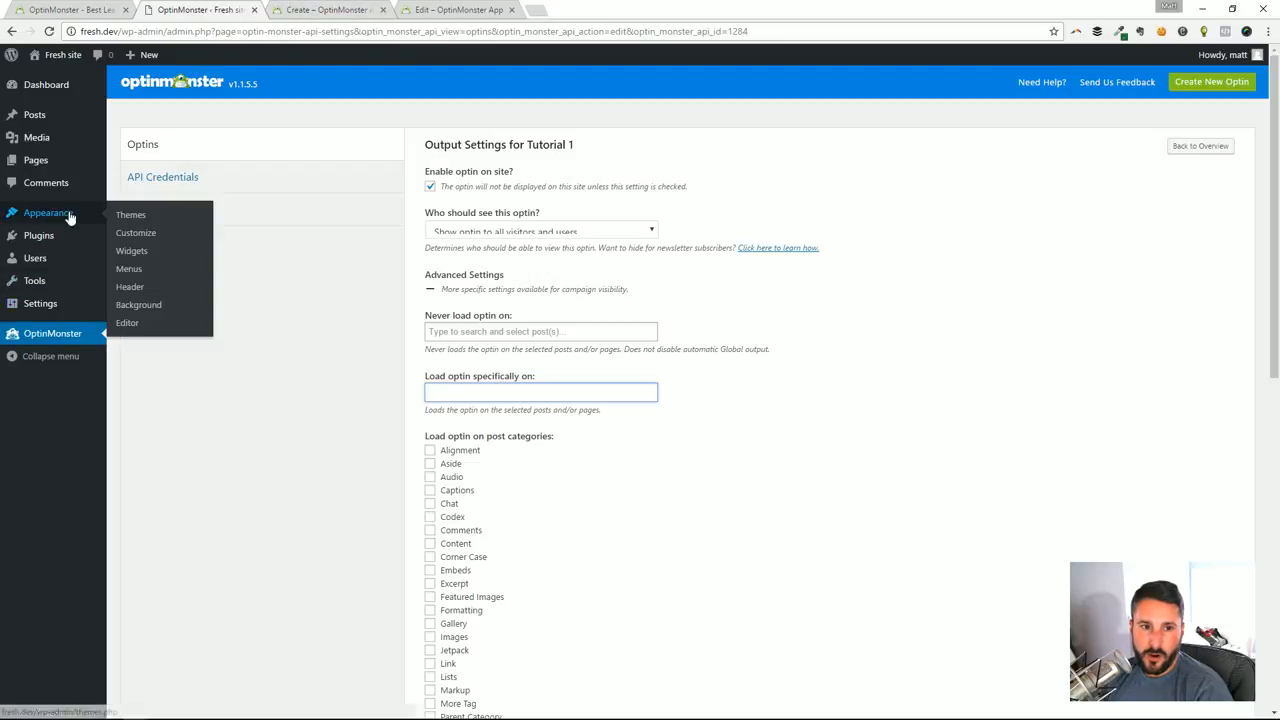
left_click(128, 216)
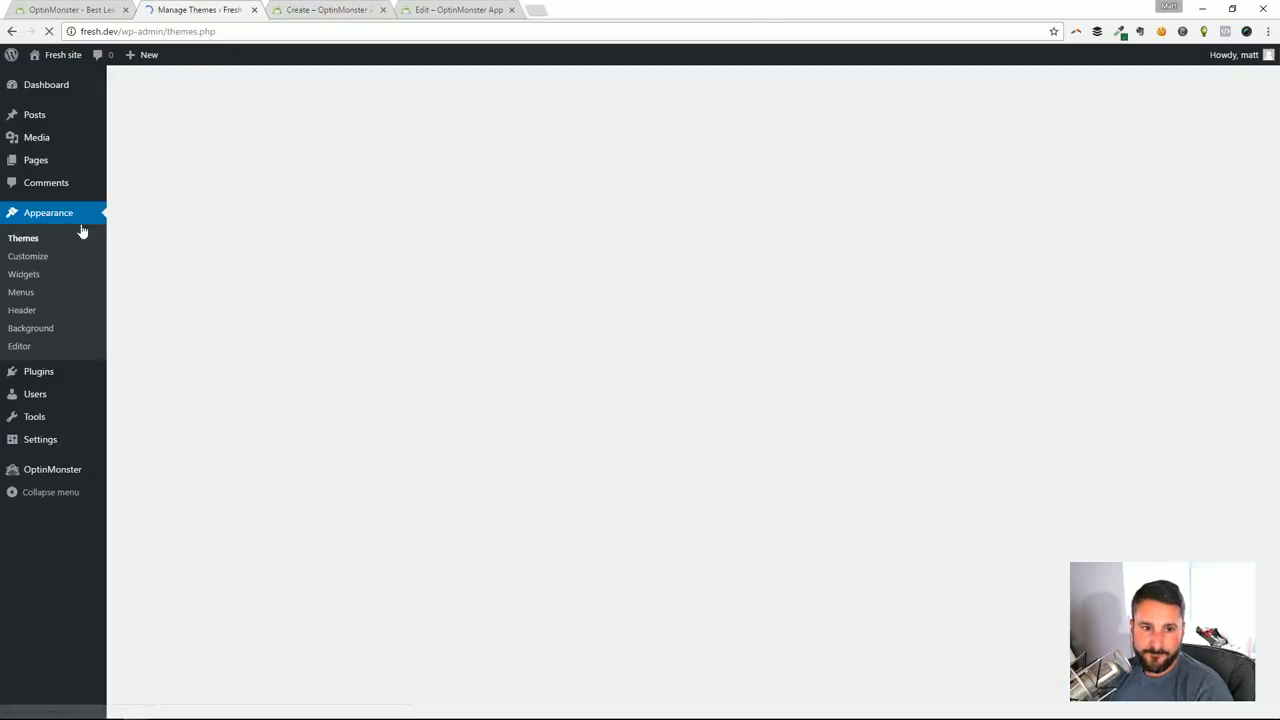
left_click(24, 274)
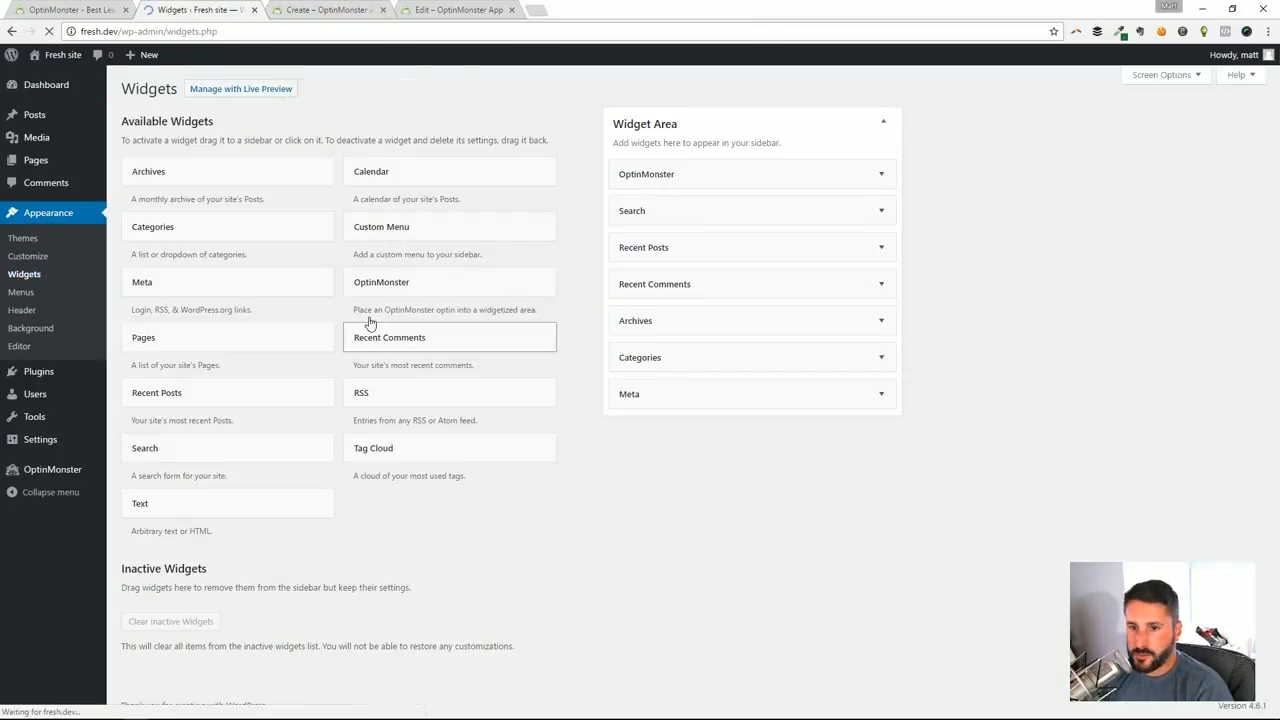
left_click(882, 176)
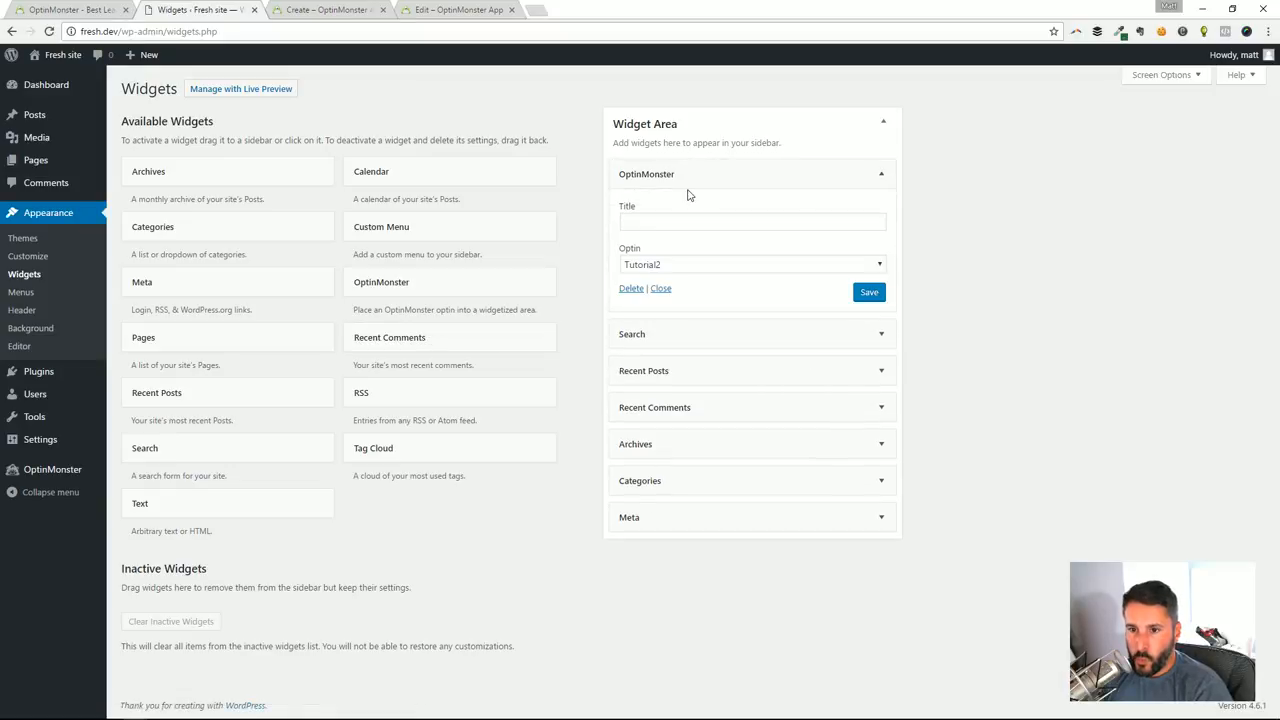
left_click(733, 266)
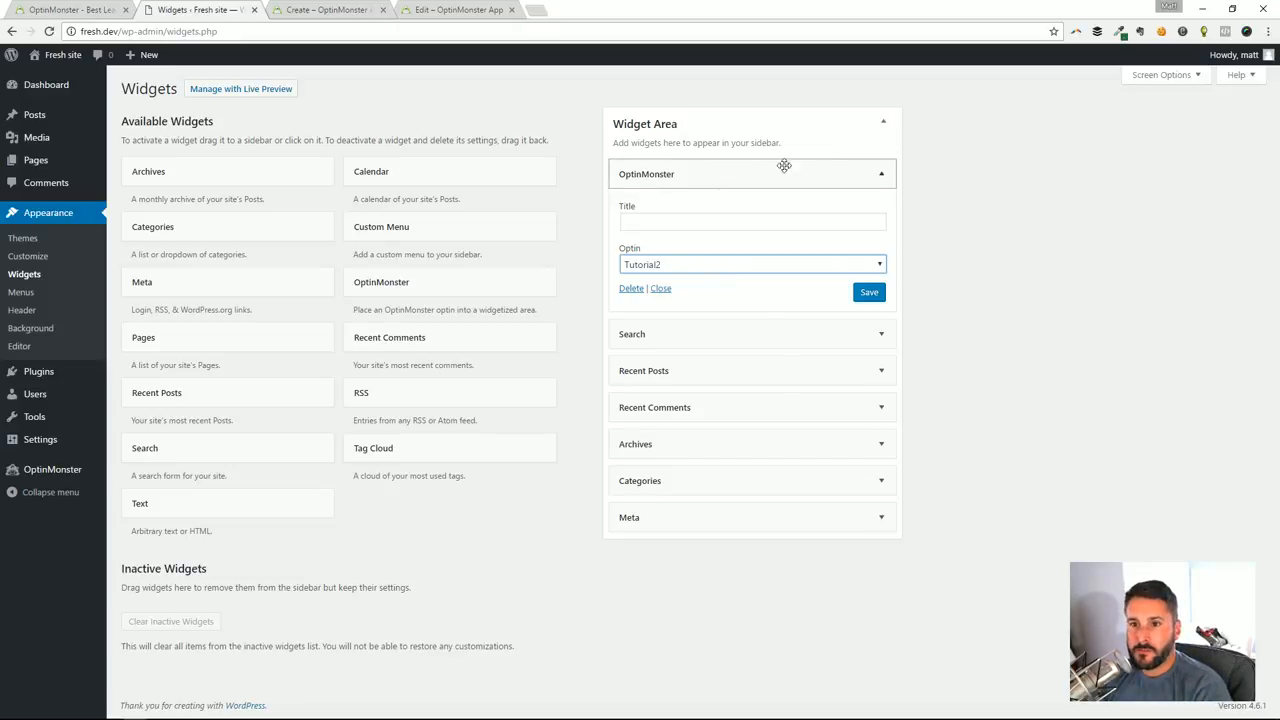
left_click(880, 176)
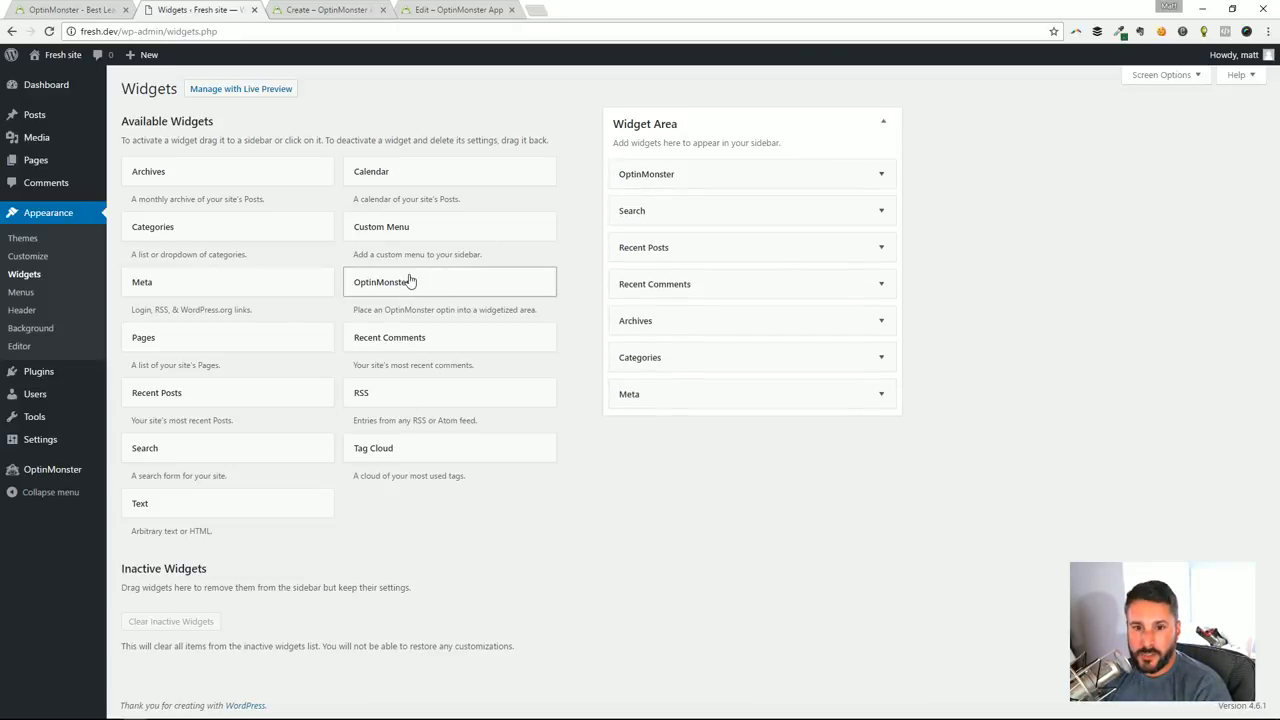
Add a second OptinMonster widget below the first one in the Widget Area and delete it again
left_click_drag(408, 280, 671, 200)
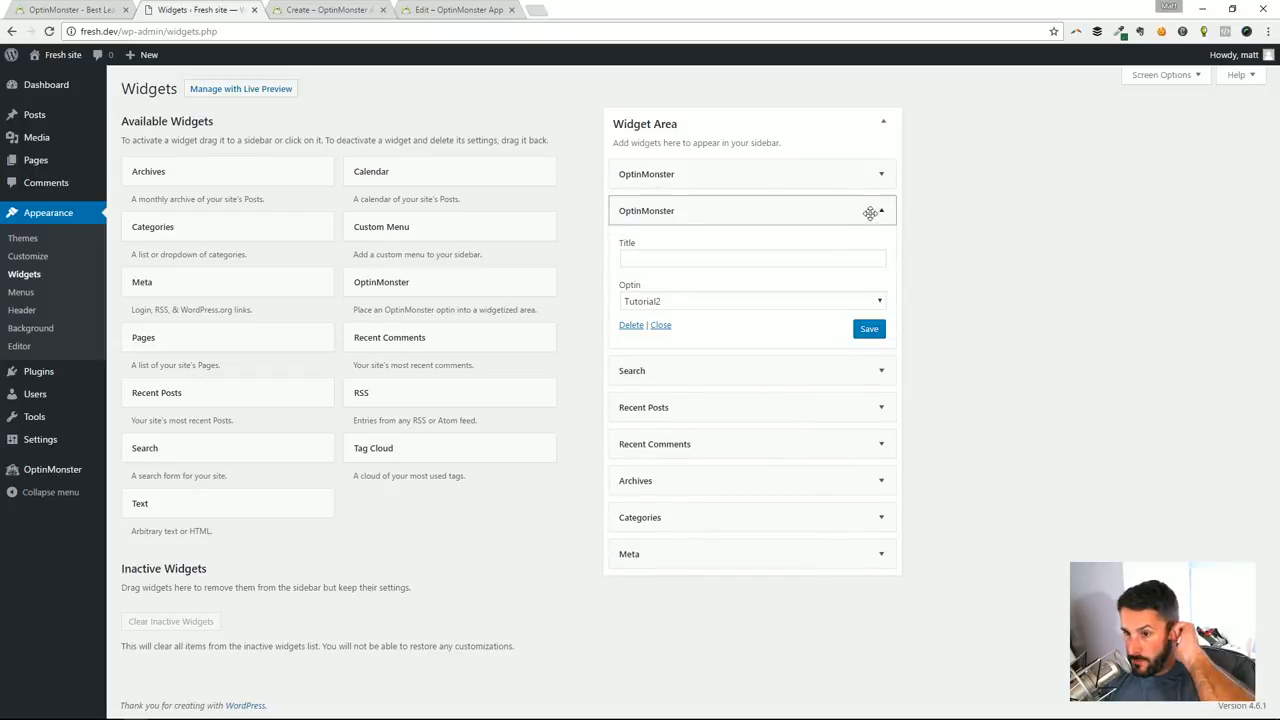
left_click(631, 325)
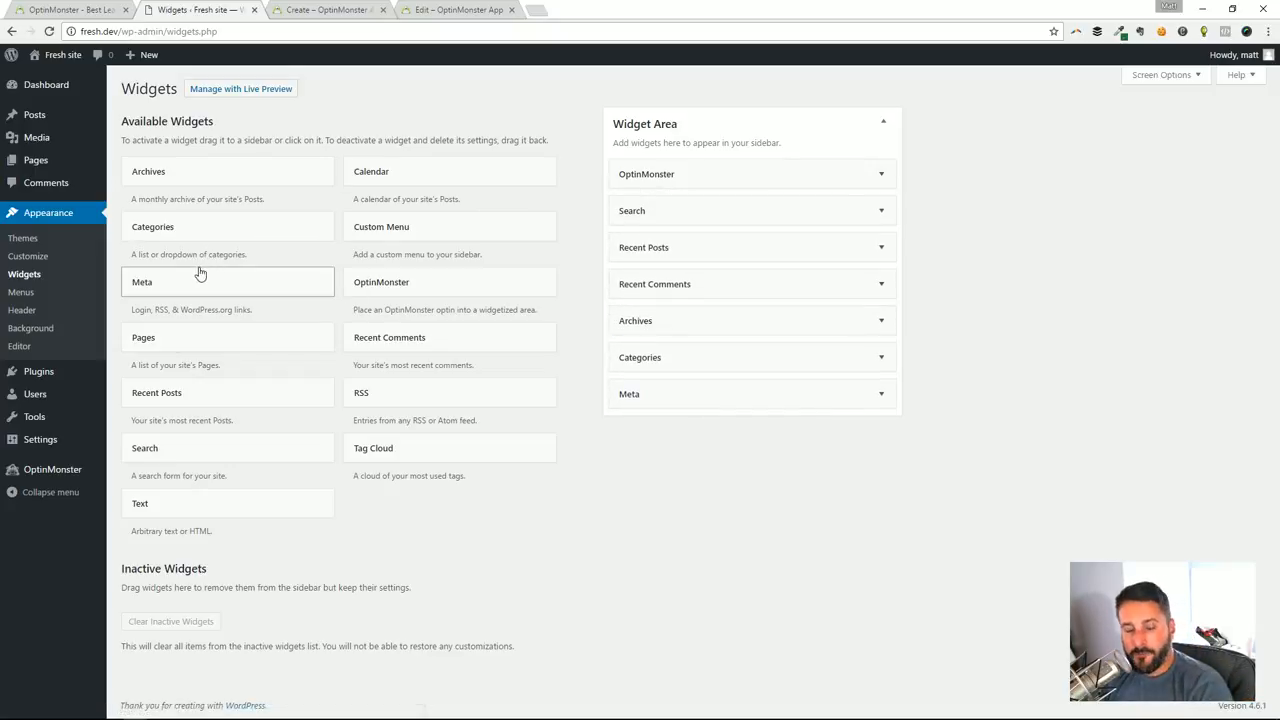
Visit the live site and open the Hello world! post to check the sidebar optin and the optin within the post
mouse_move(57, 58)
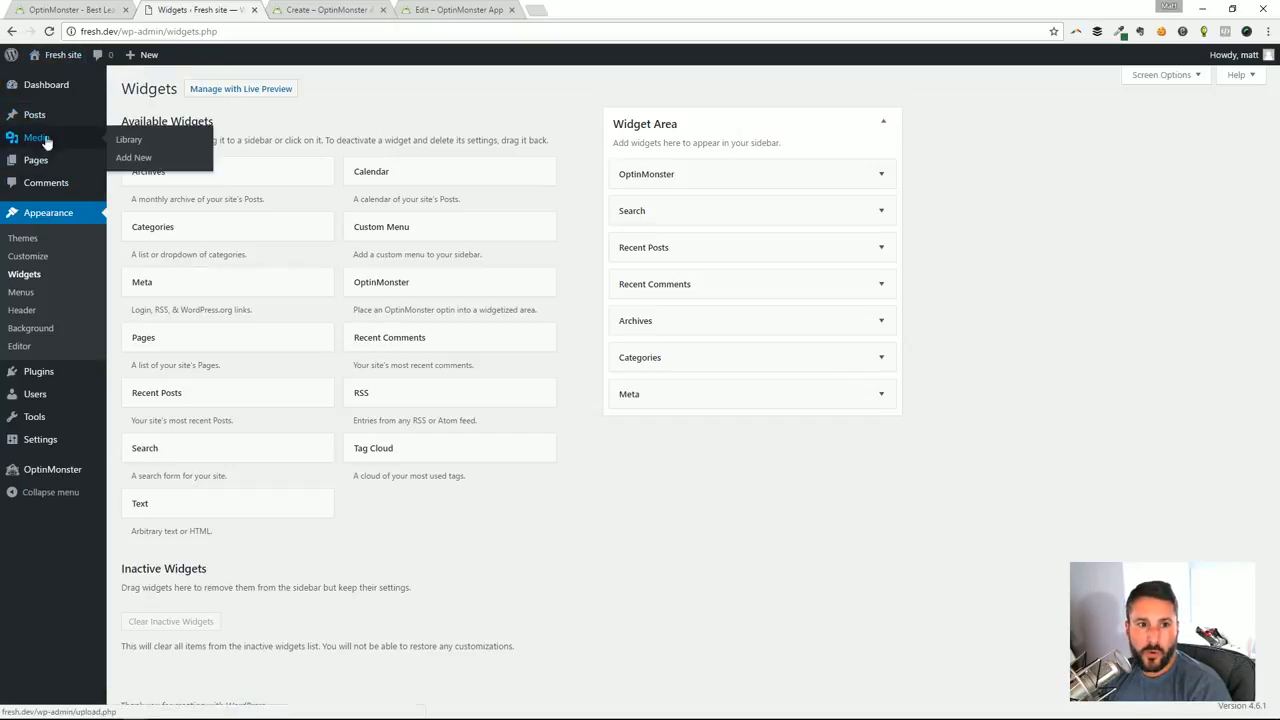
left_click(50, 78)
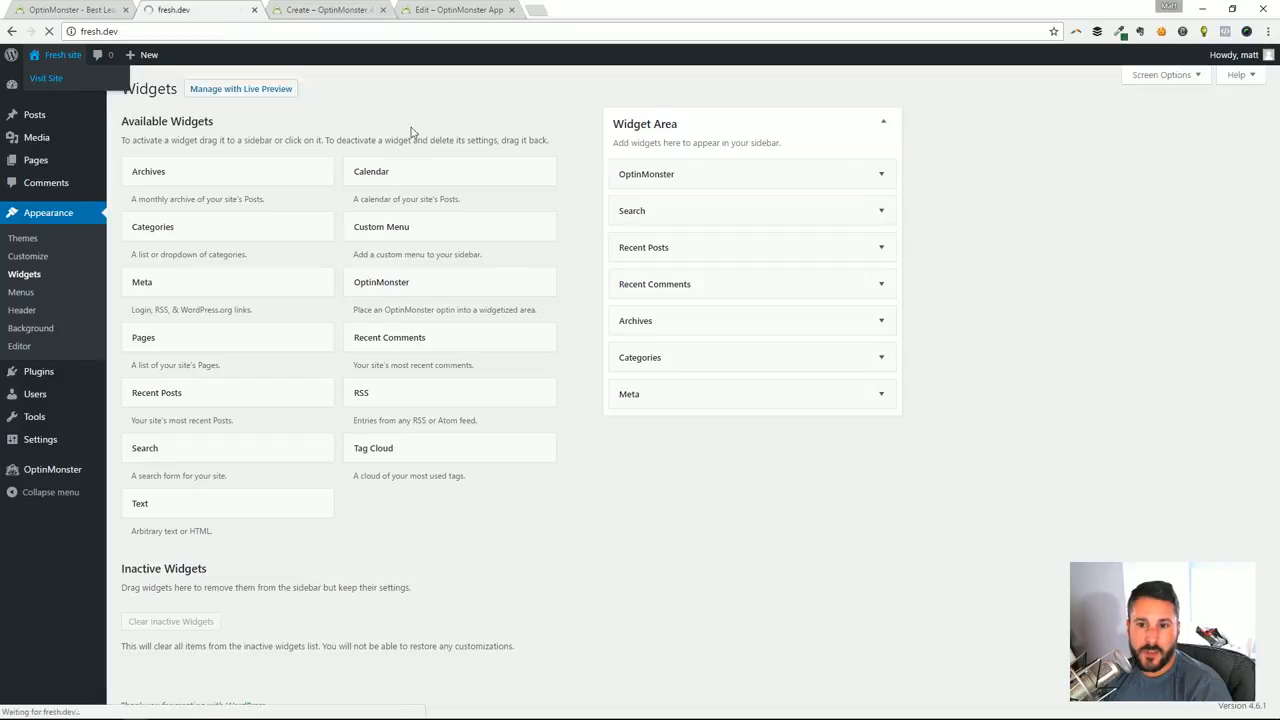
scroll(514, 417, "down", 5)
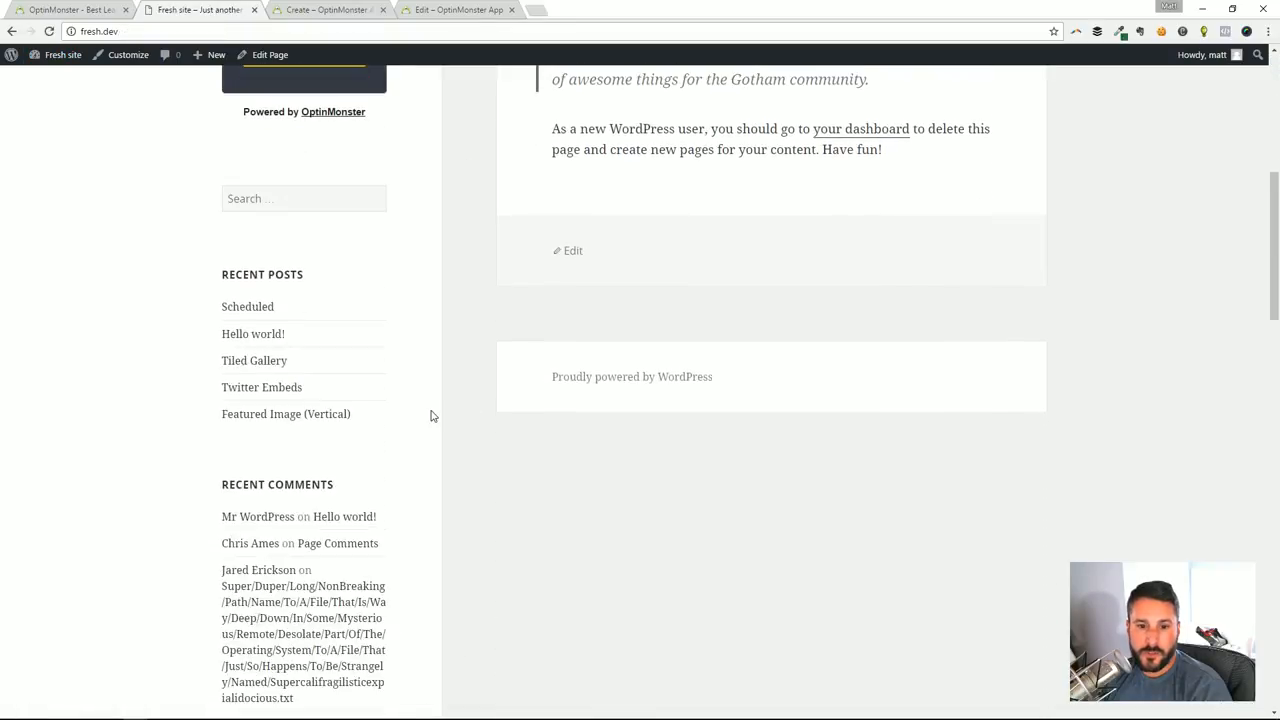
scroll(427, 412, "up", 3)
scroll(334, 260, "down", 4)
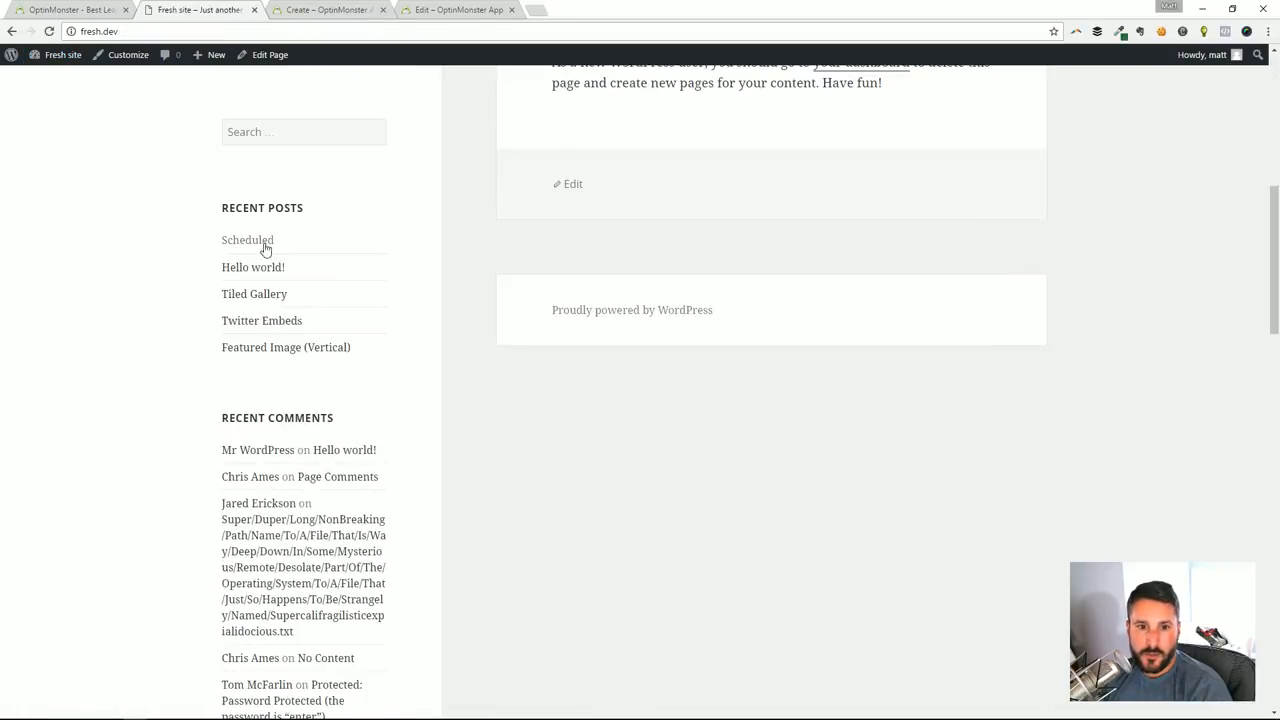
left_click(264, 269)
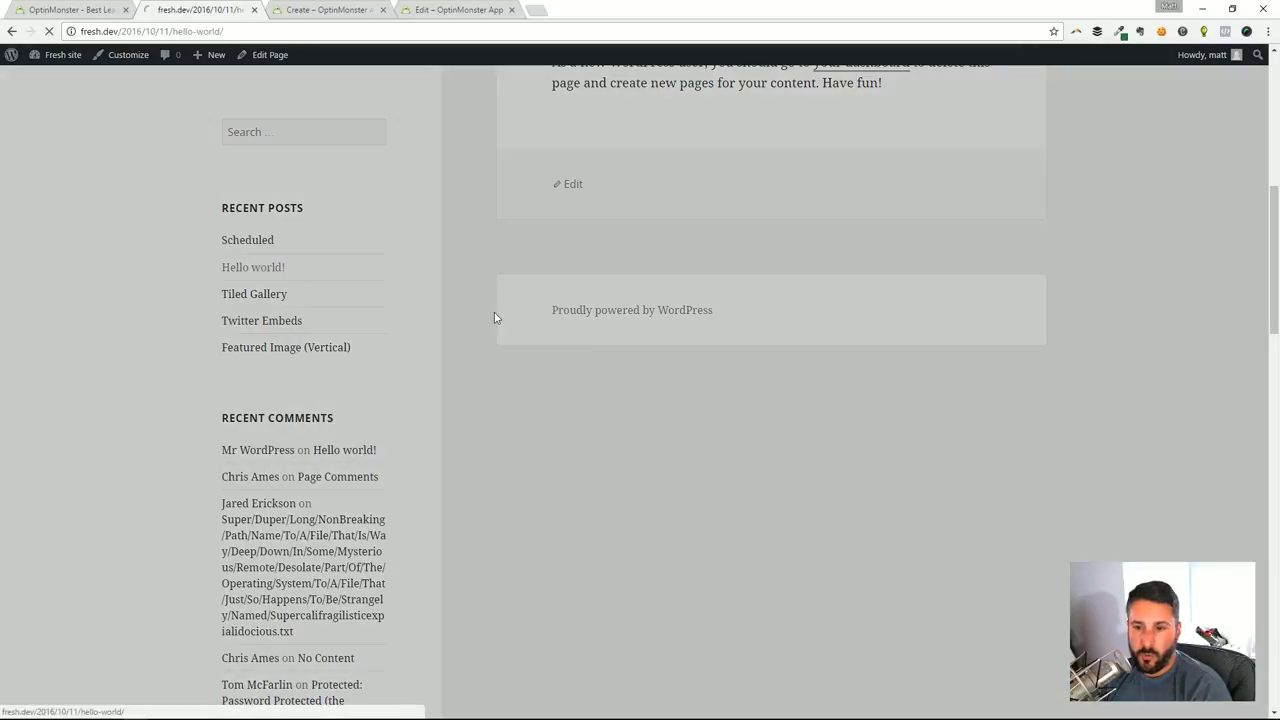
scroll(587, 335, "down", 3)
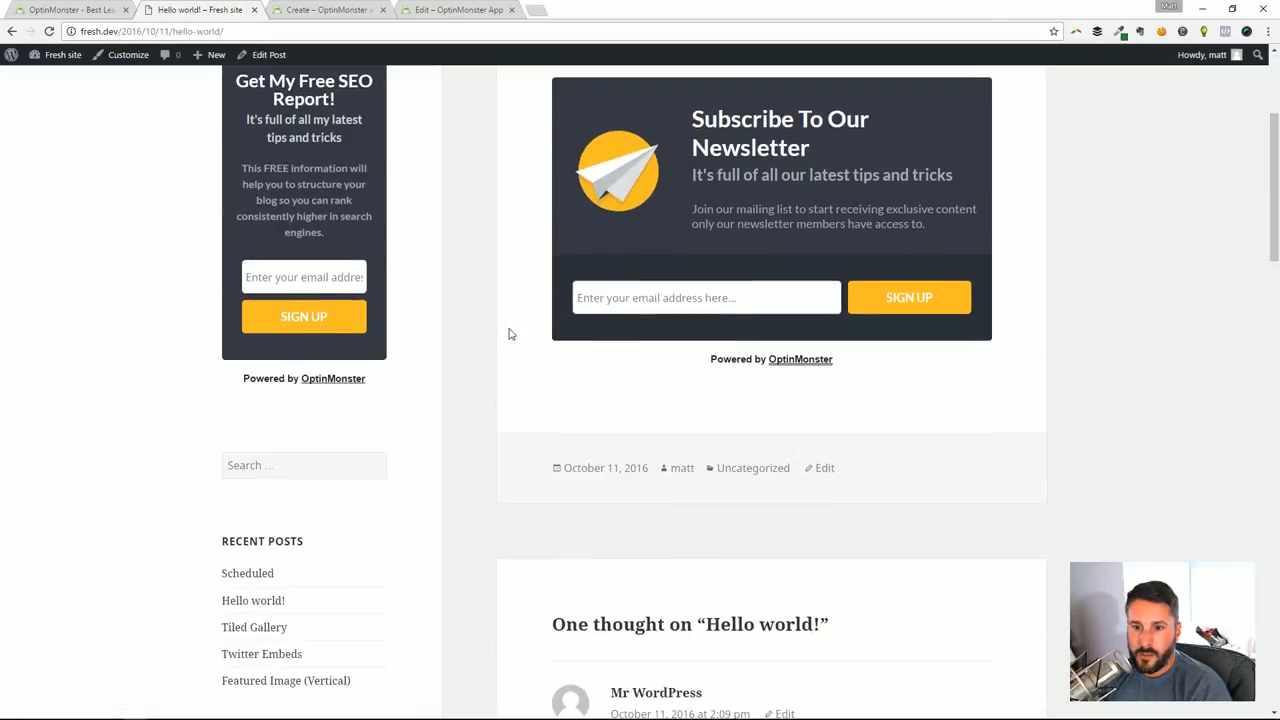
scroll(509, 334, "up", 3)
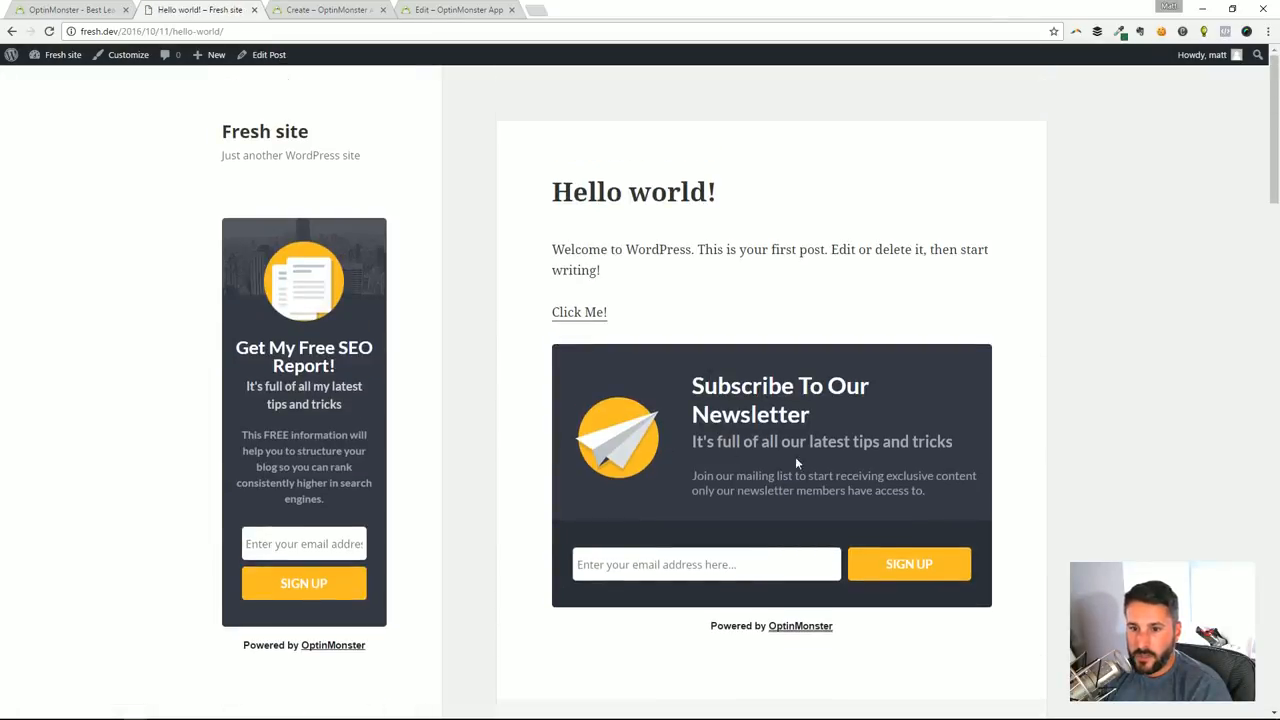
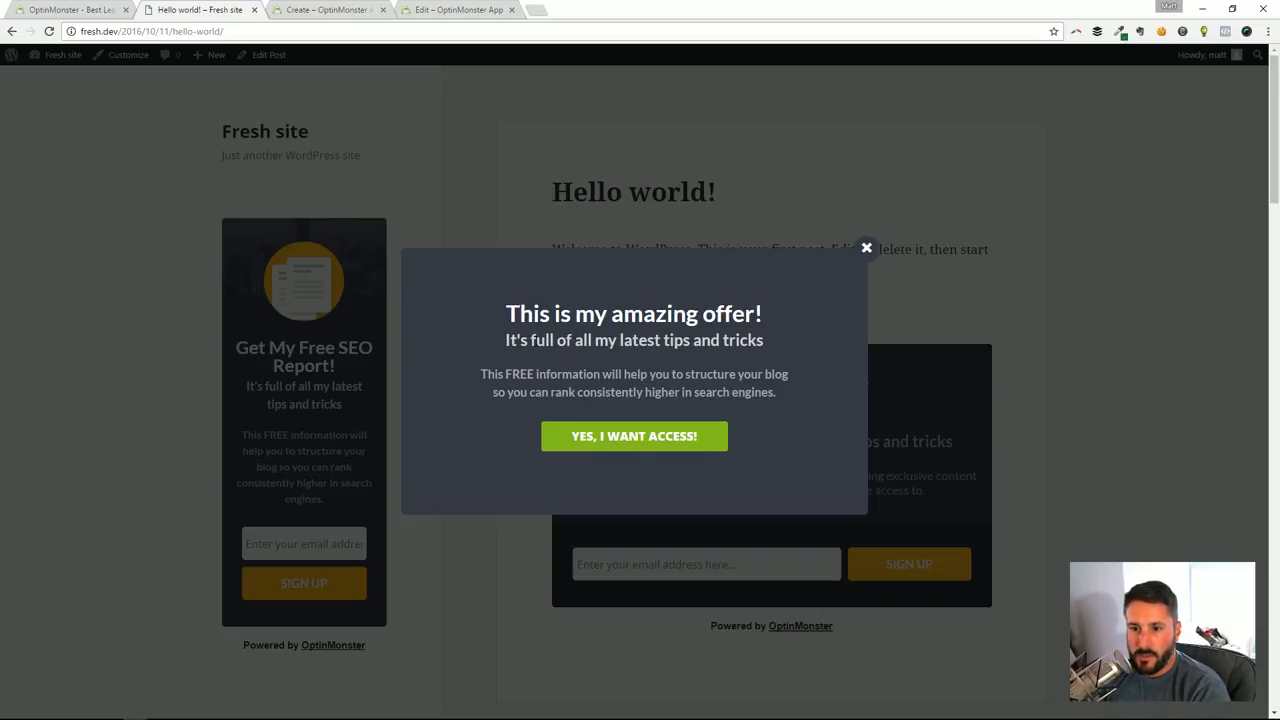
Accept the lightbox offer on the Hello world! post and look over the sidebar and newsletter optins
left_click(628, 436)
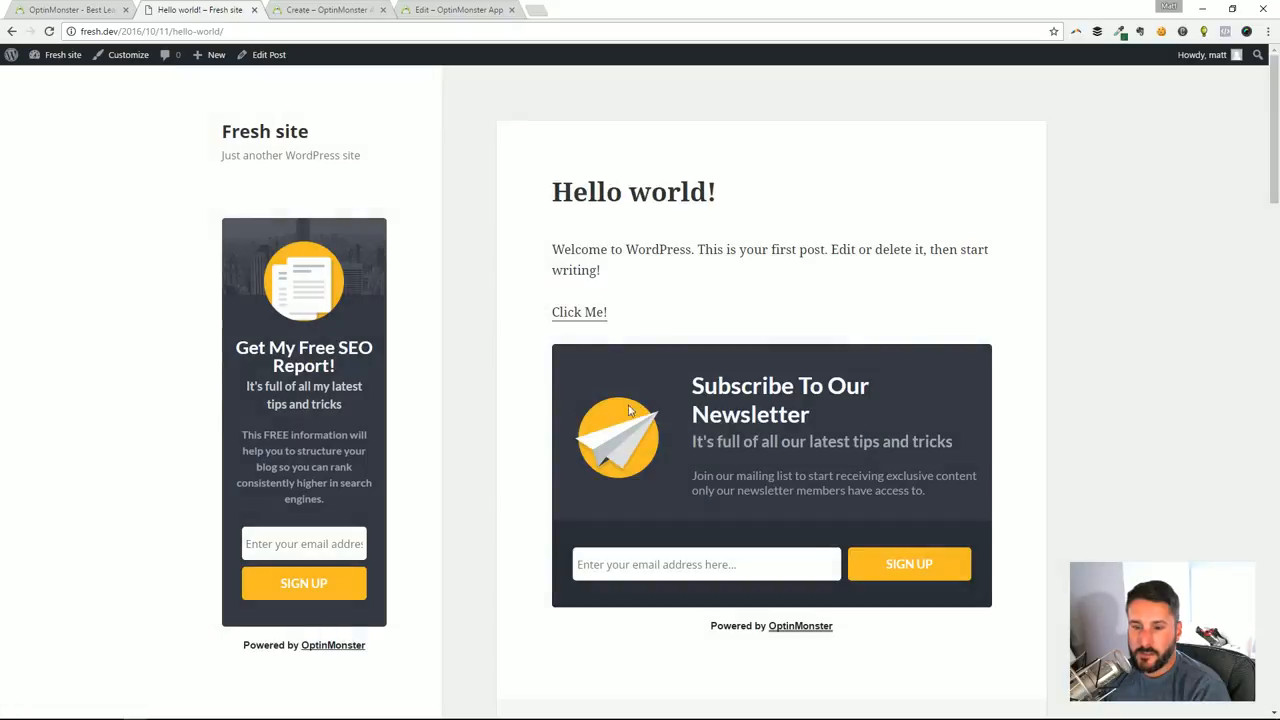
scroll(849, 403, "down", 2)
scroll(840, 400, "up", 2)
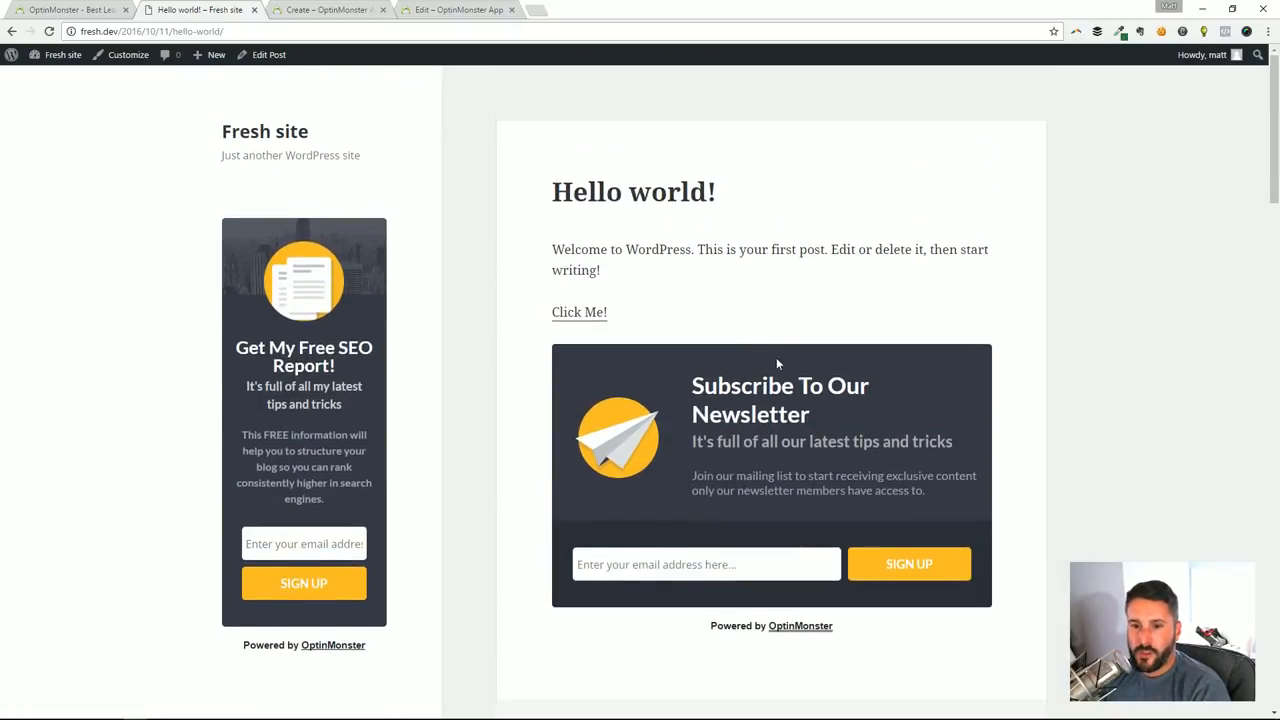
scroll(776, 364, "down", 4)
scroll(709, 394, "up", 3)
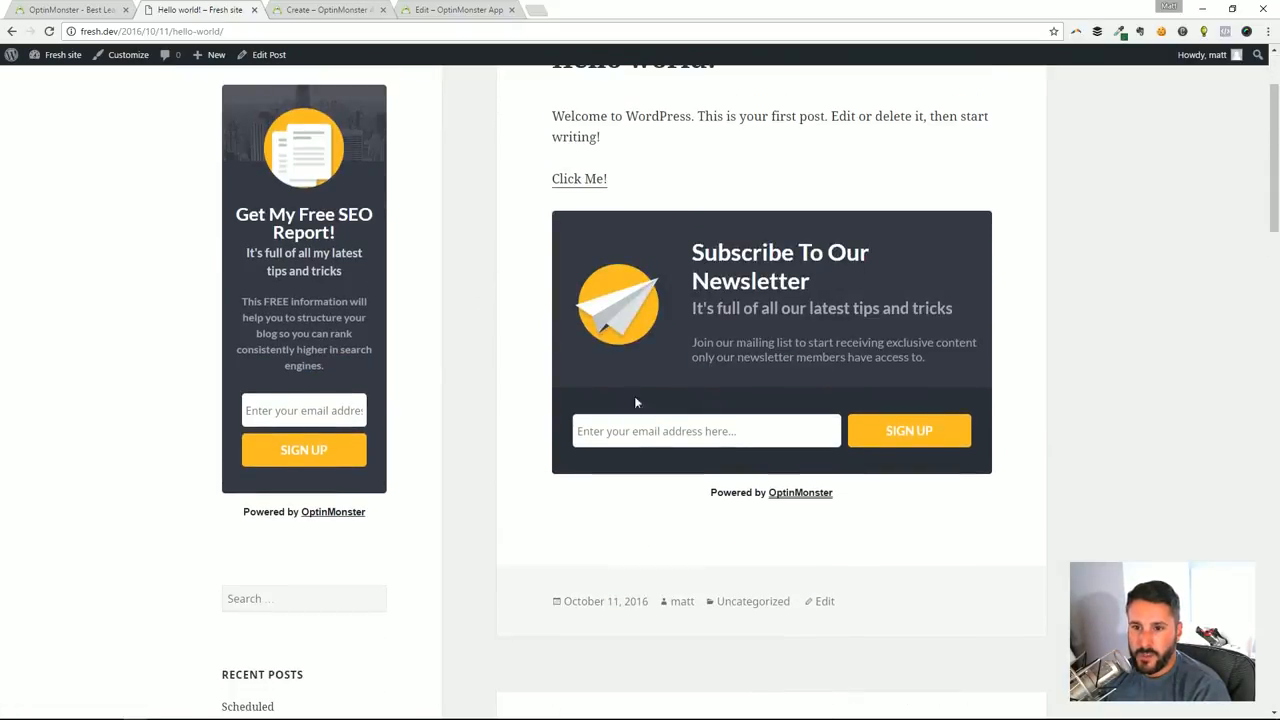
scroll(600, 420, "up", 2)
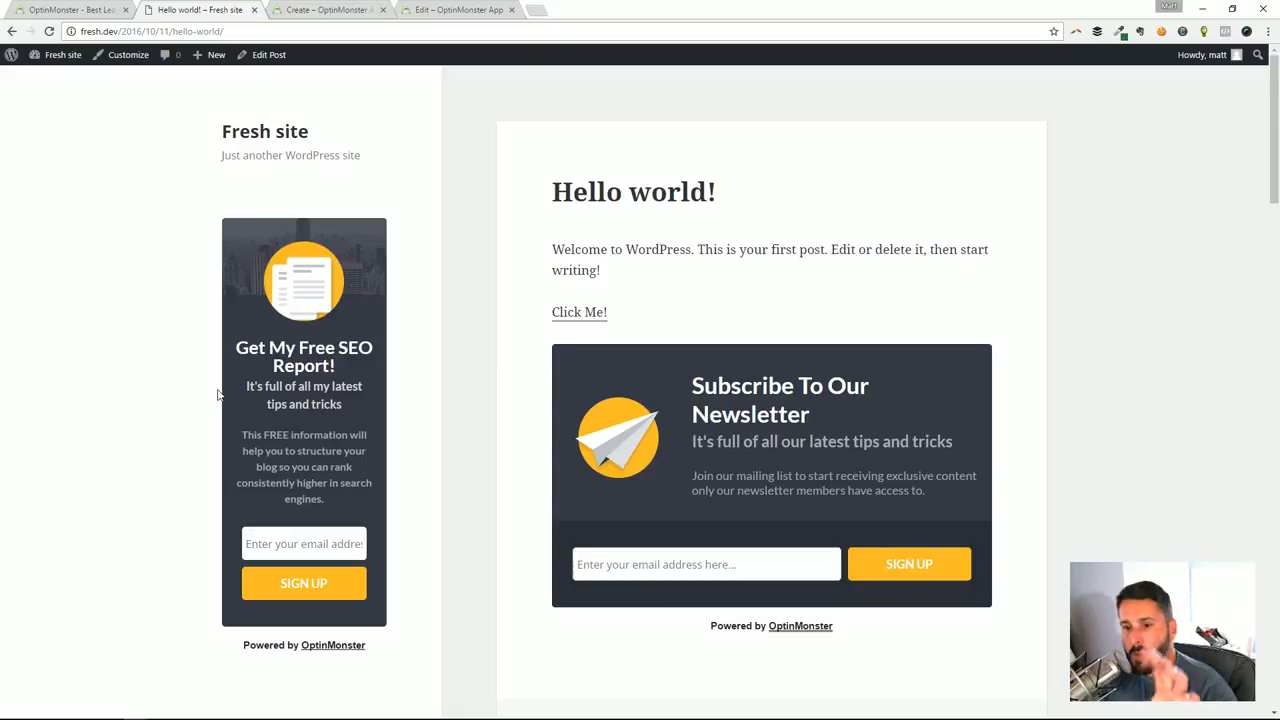
Try the newsletter optin's email field and the Click Me! link in the Hello world! post
left_click(785, 566)
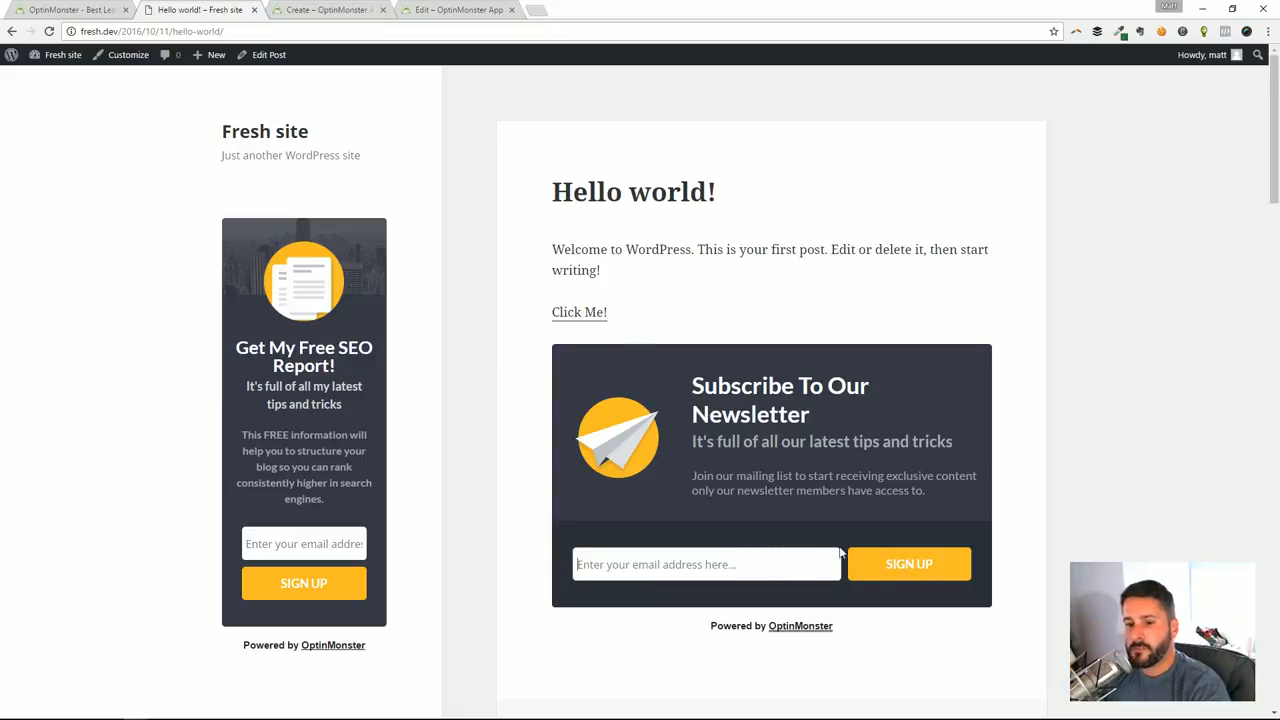
scroll(869, 566, "down", 2)
scroll(829, 355, "up", 2)
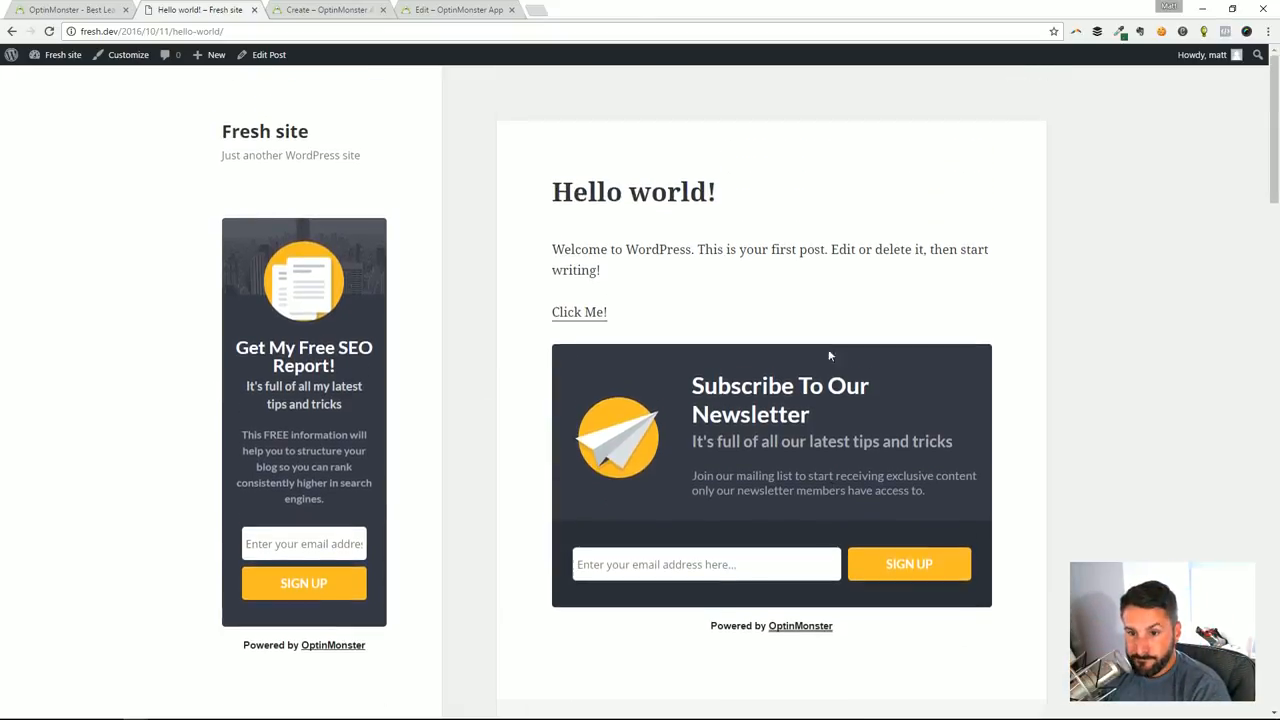
left_click(585, 321)
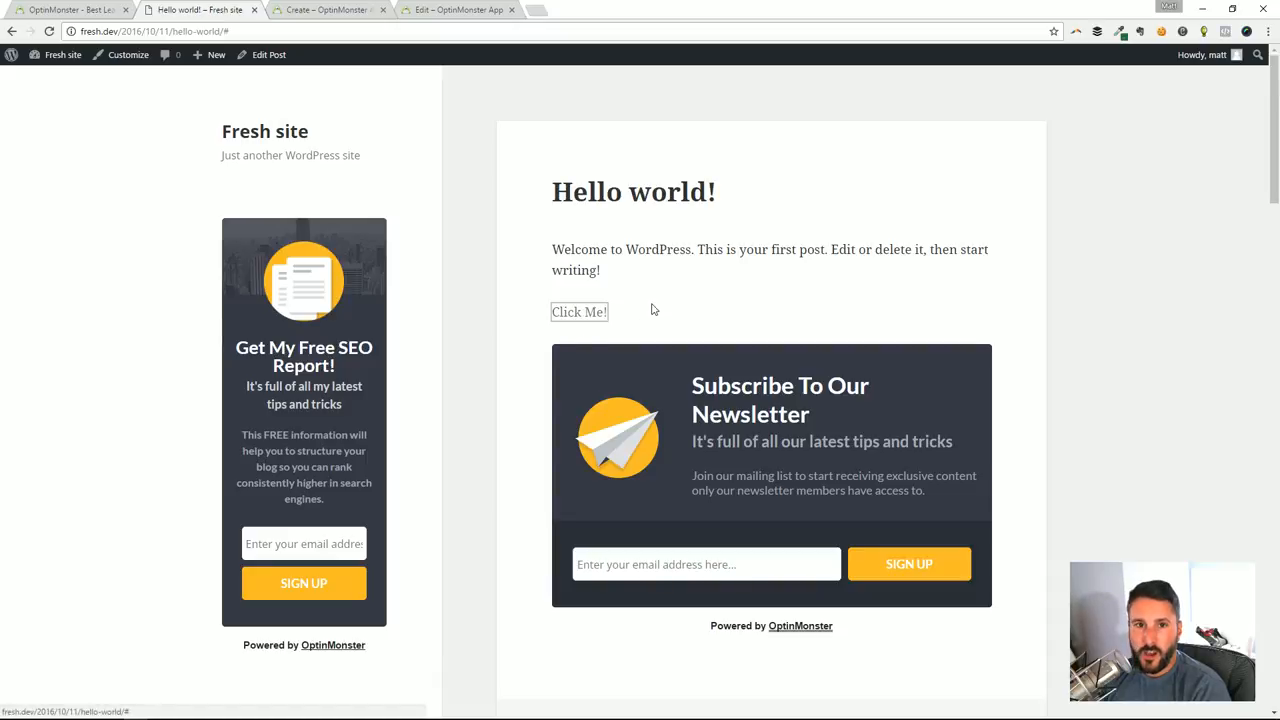
left_click(596, 322)
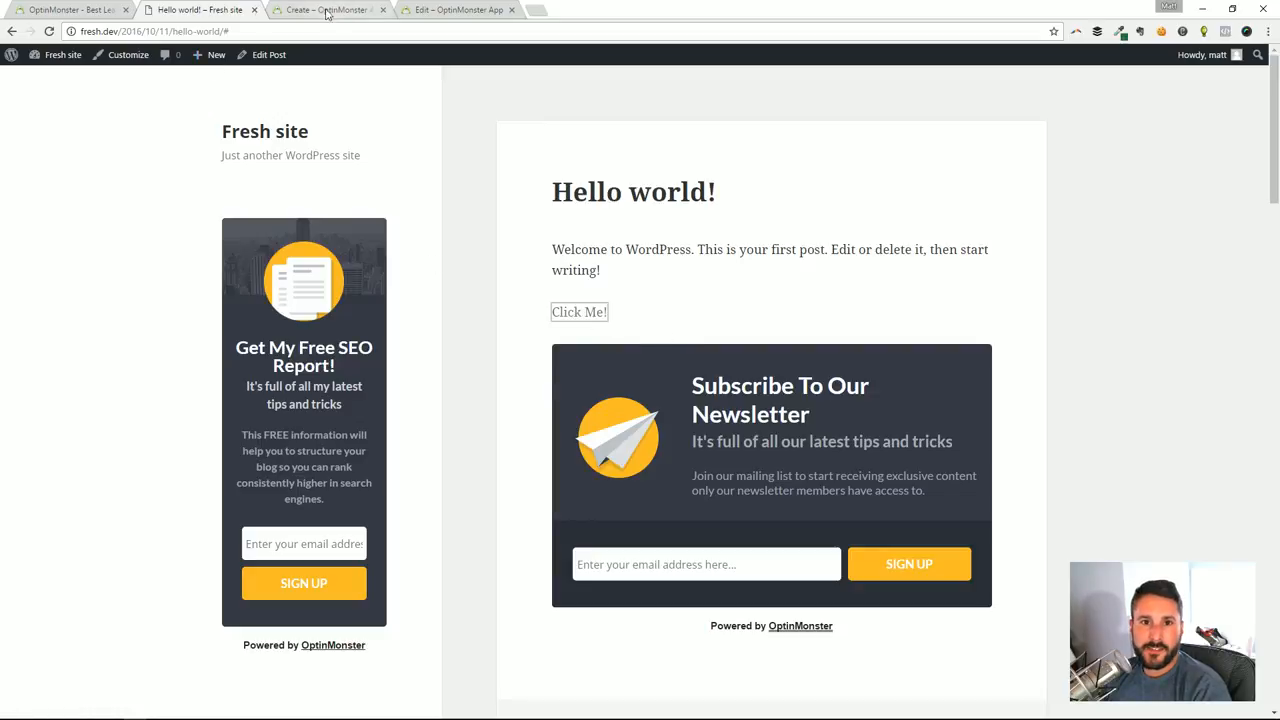
left_click(304, 9)
left_click(238, 9)
left_click(331, 8)
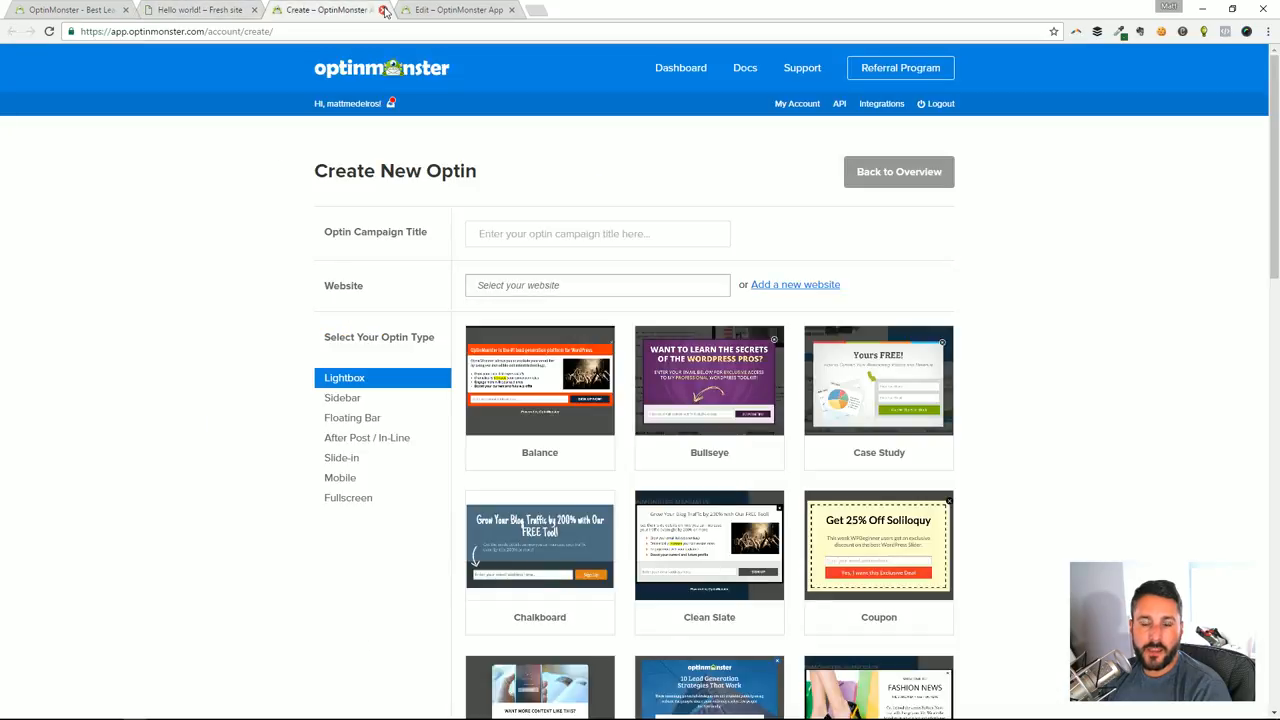
left_click(428, 10)
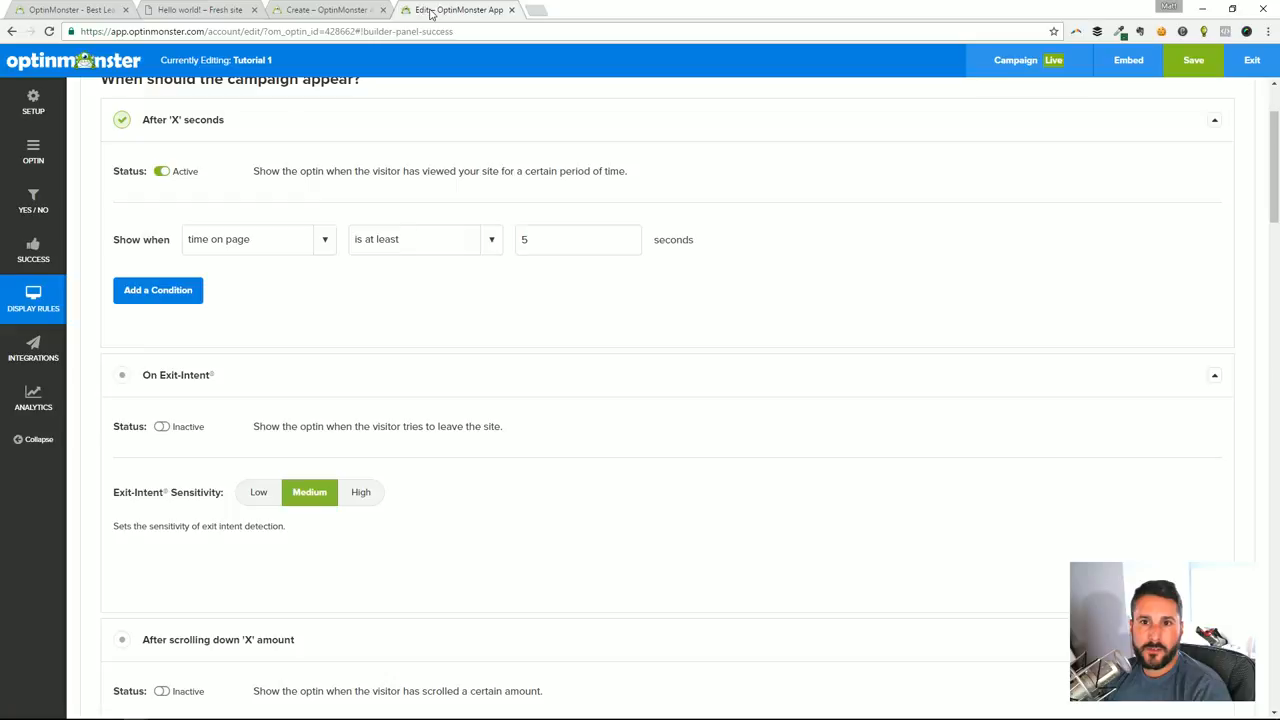
left_click(322, 12)
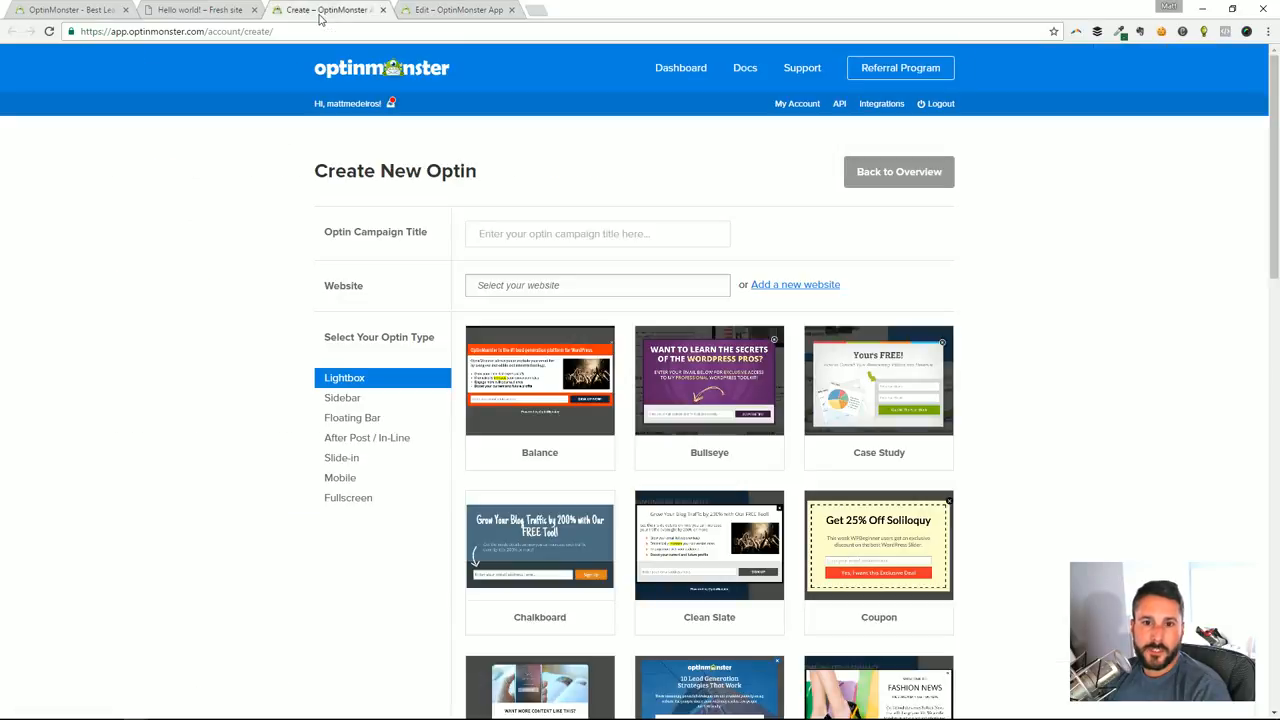
left_click(185, 9)
left_click(66, 9)
left_click(196, 9)
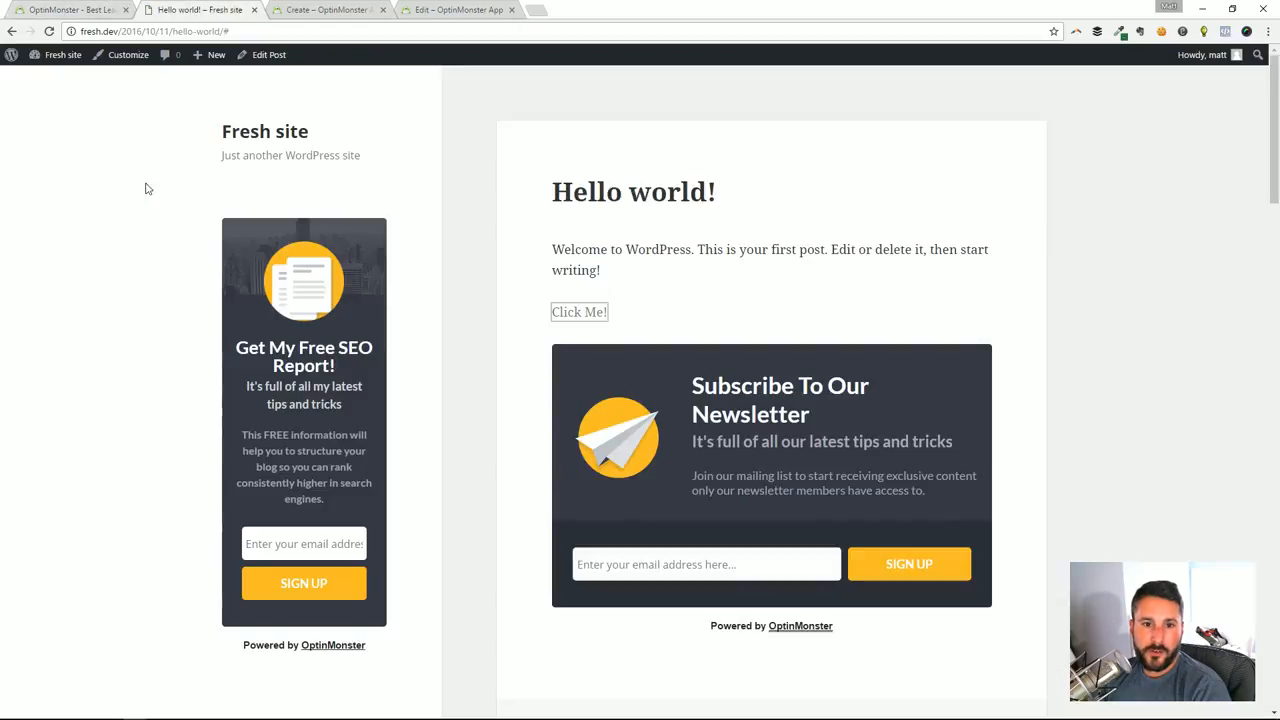
Open OptinMonster in the WordPress admin and inspect the output settings of the Tutorial 3 and Tutorial2 optins
mouse_move(55, 54)
left_click(60, 81)
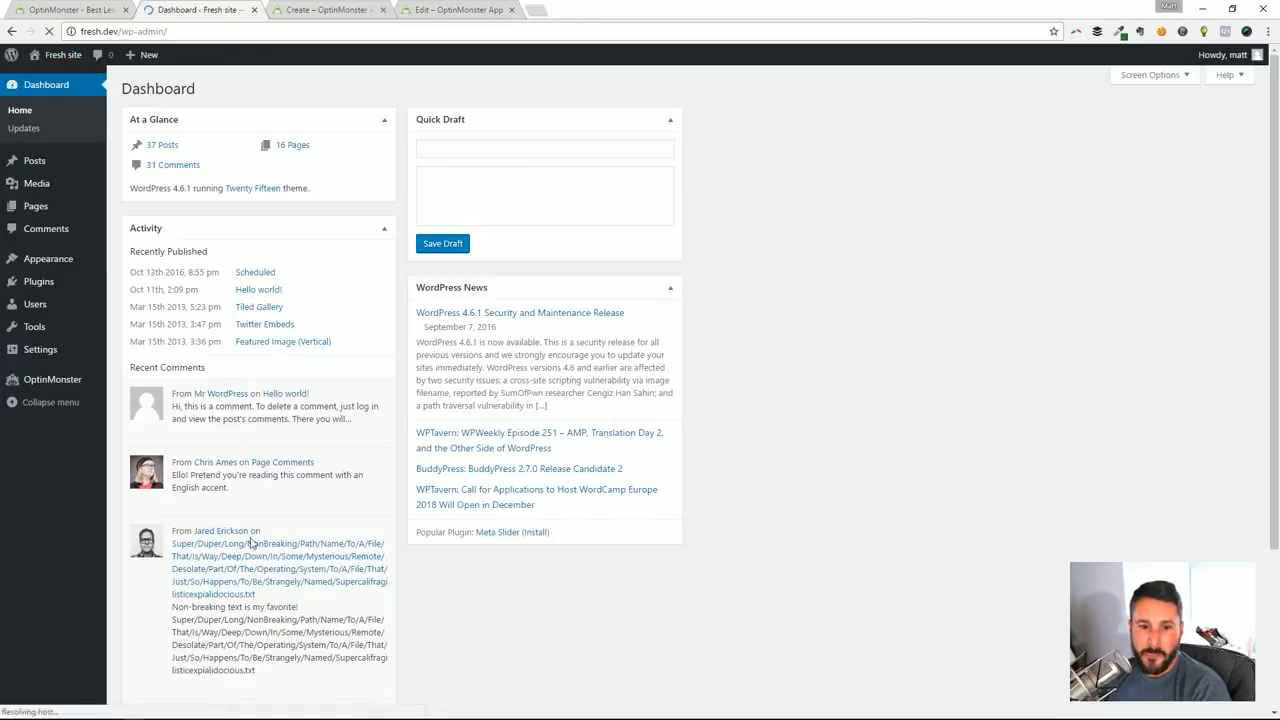
left_click(58, 382)
left_click(512, 258)
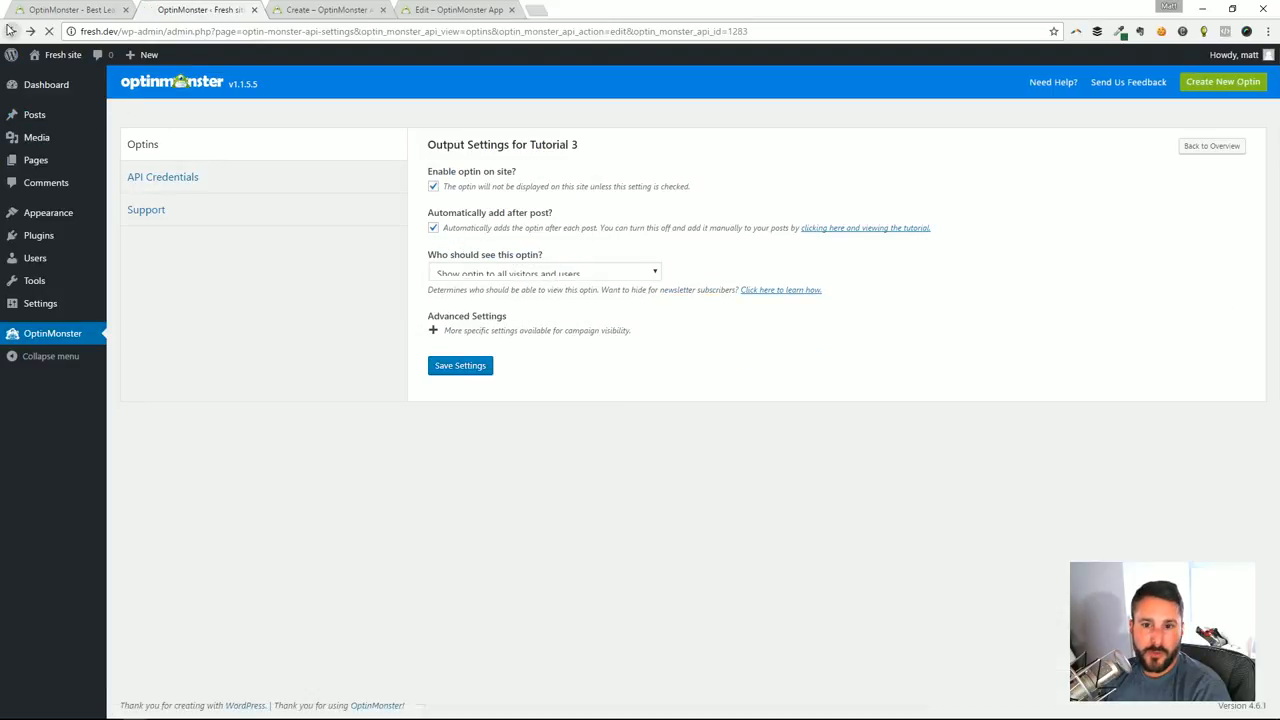
left_click(11, 31)
left_click(499, 311)
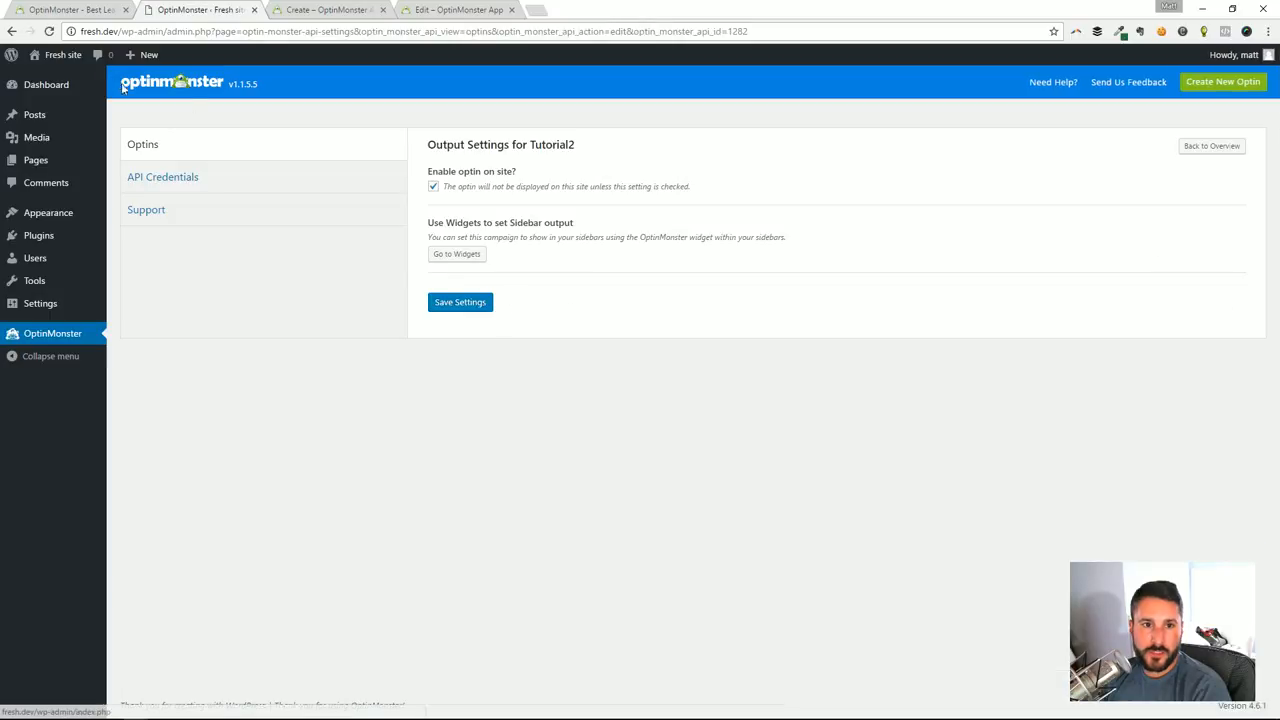
Switch to the OptinMonster editor and examine the time, exit-intent, scroll and MonsterLink display rules of Tutorial 1
left_click(455, 10)
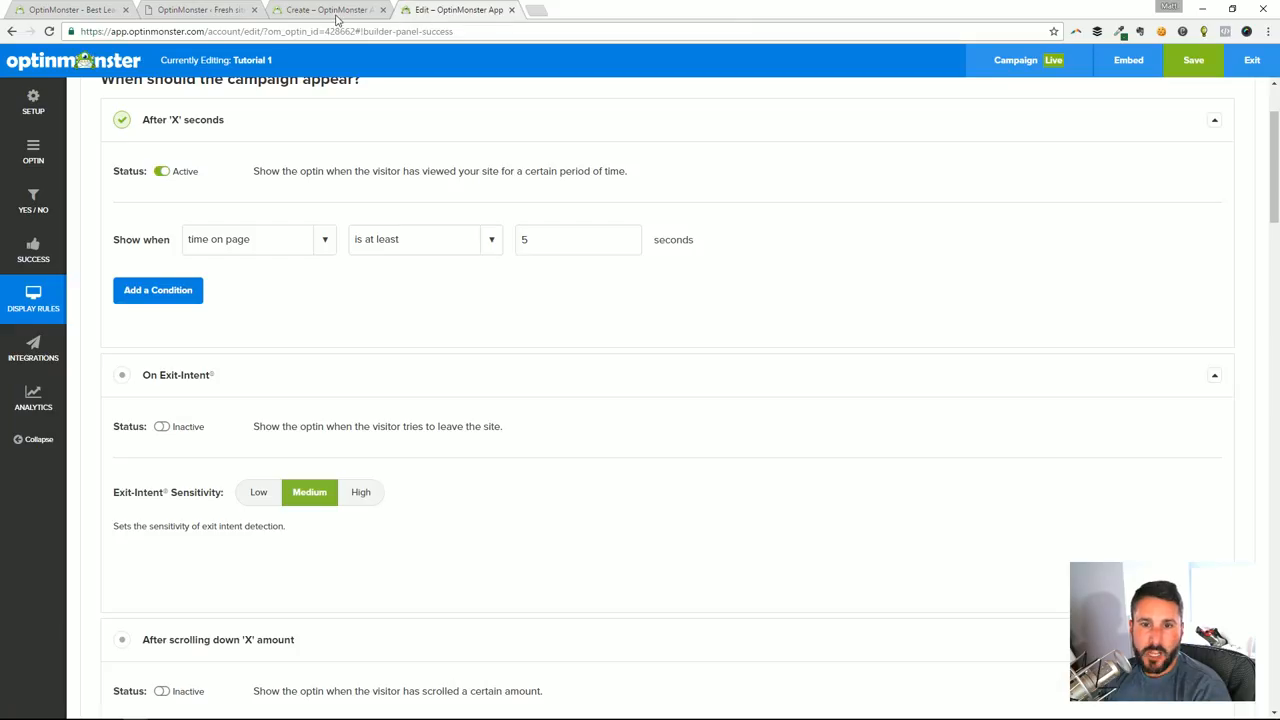
scroll(780, 340, "up", 2)
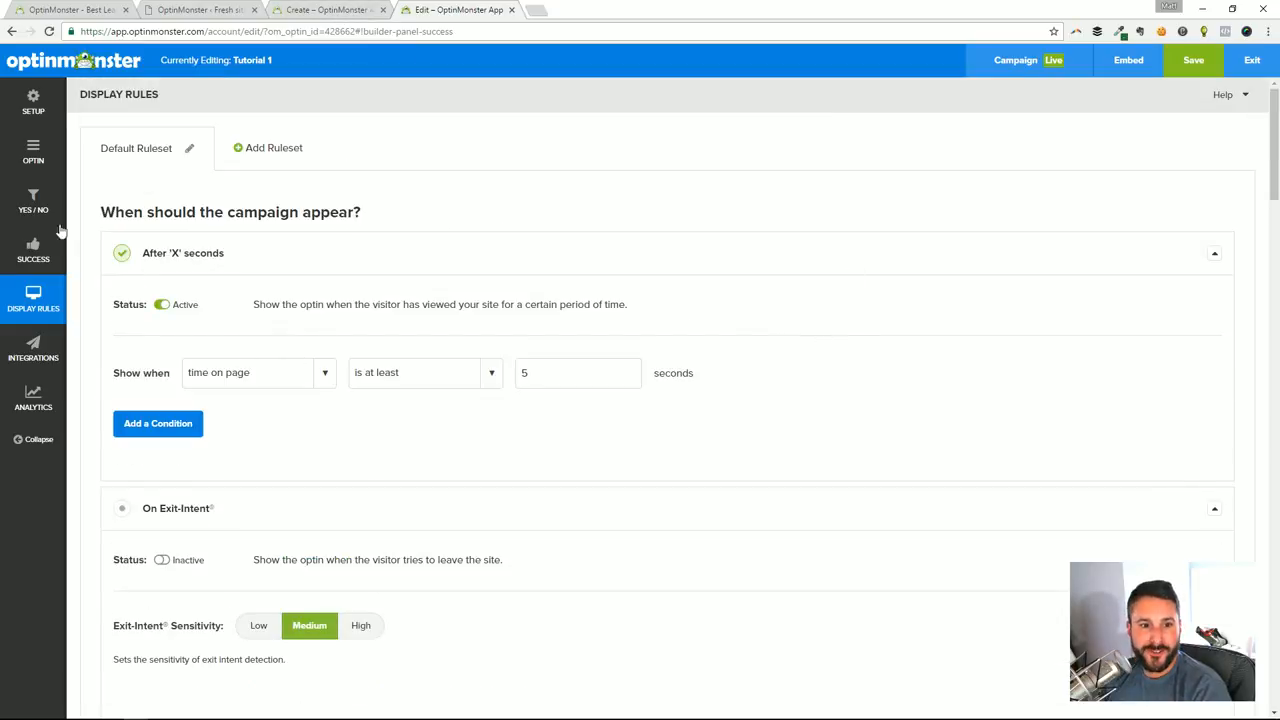
scroll(363, 458, "down", 3)
scroll(405, 434, "down", 3)
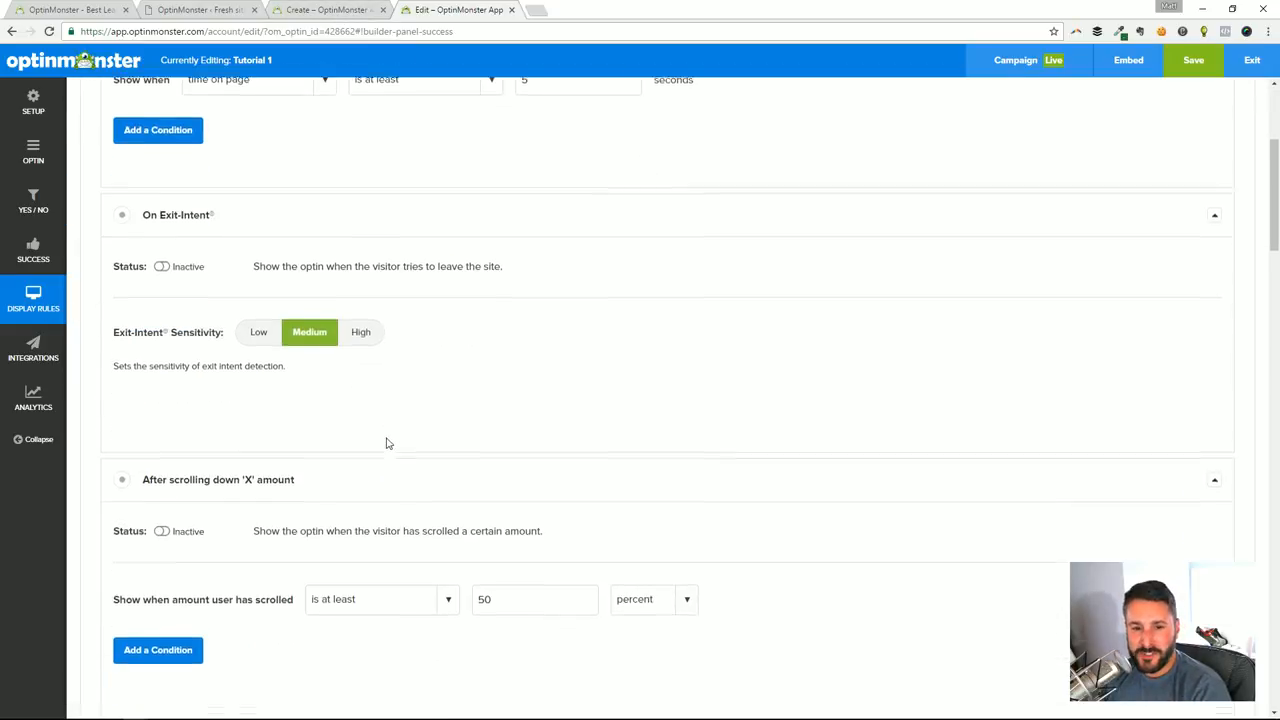
scroll(515, 475, "up", 6)
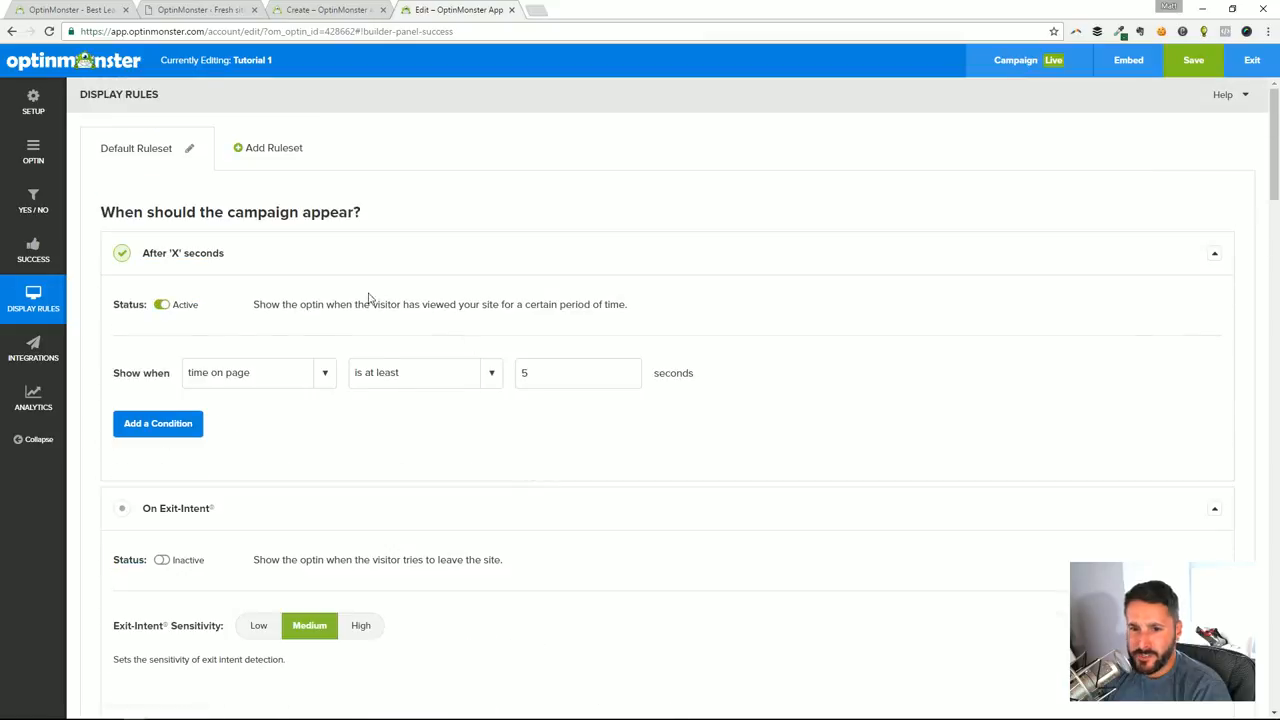
scroll(223, 434, "down", 5)
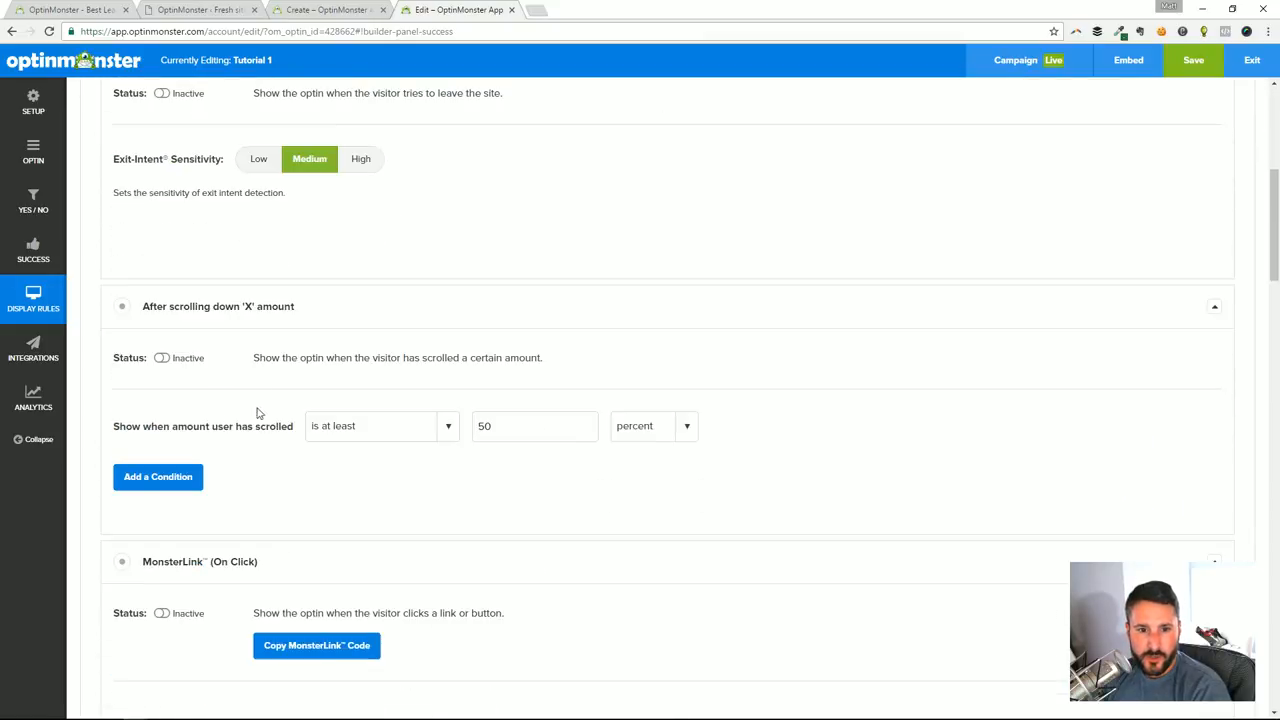
scroll(243, 344, "up", 3)
scroll(185, 313, "up", 2)
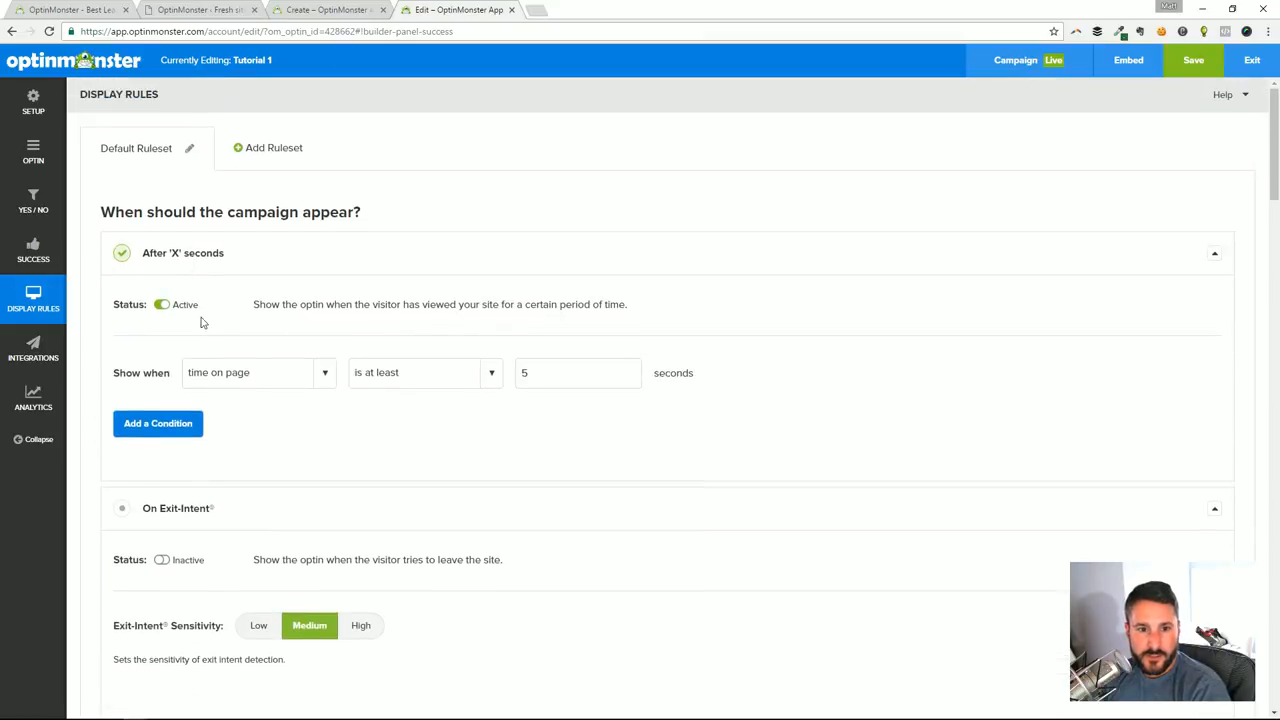
scroll(201, 330, "down", 4)
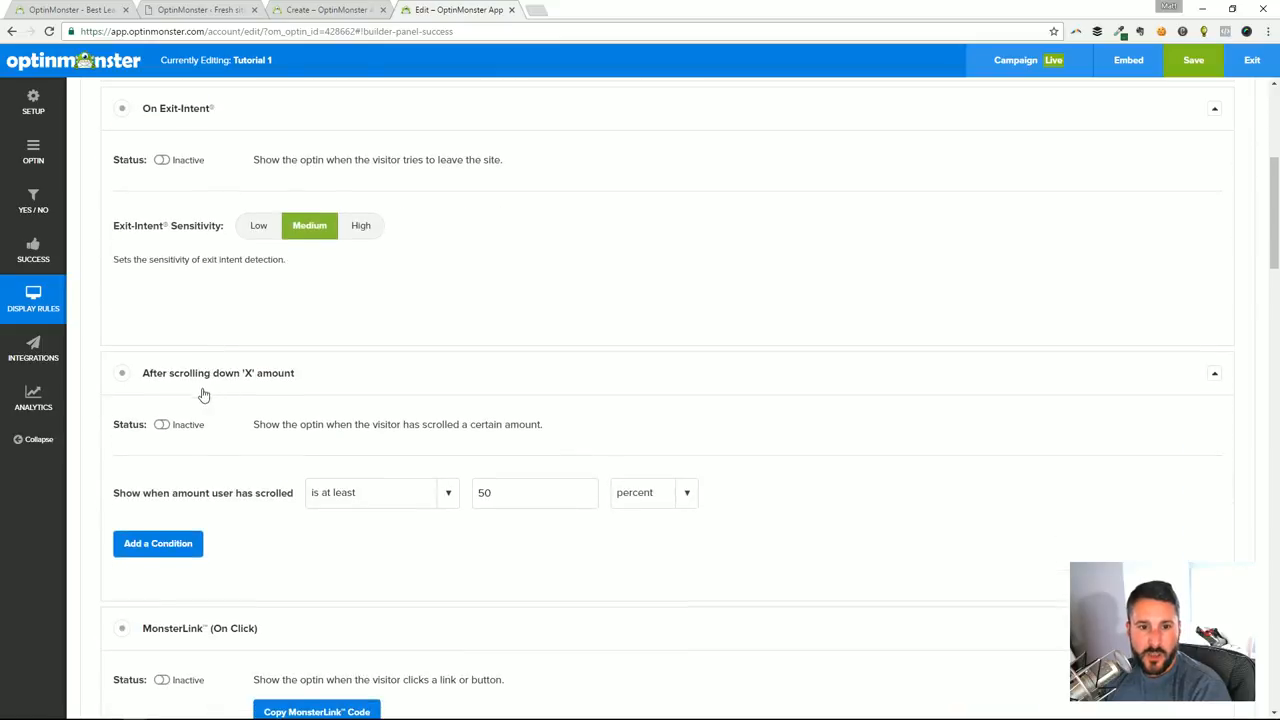
Activate the MonsterLink (On Click) display rule for Tutorial 1 and save the campaign
scroll(214, 410, "down", 2)
left_click(164, 480)
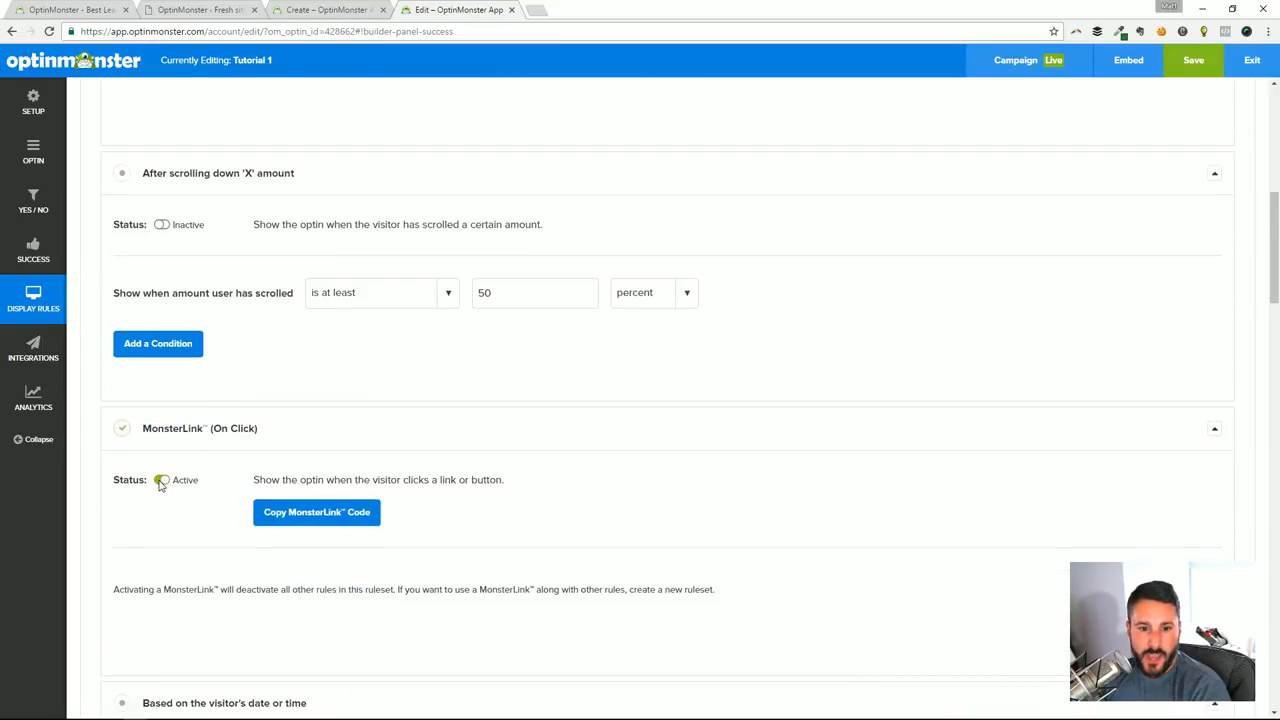
left_click(163, 480)
left_click(163, 481)
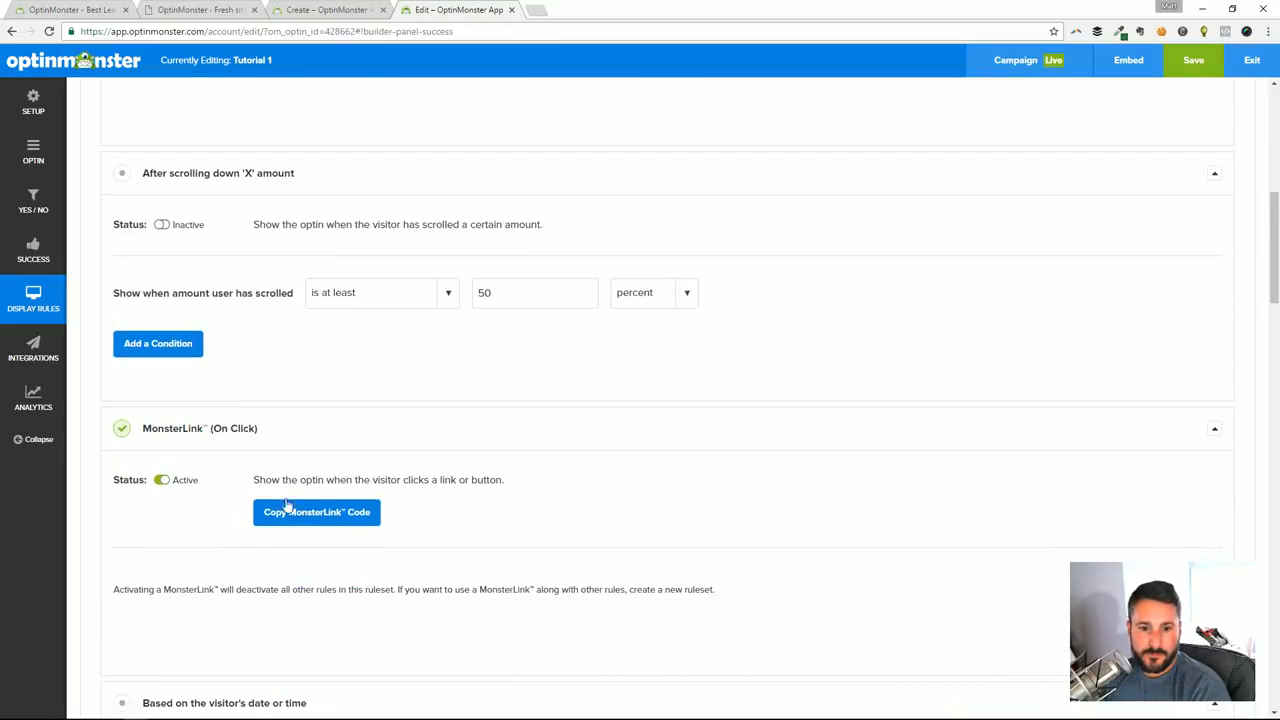
left_click(1199, 59)
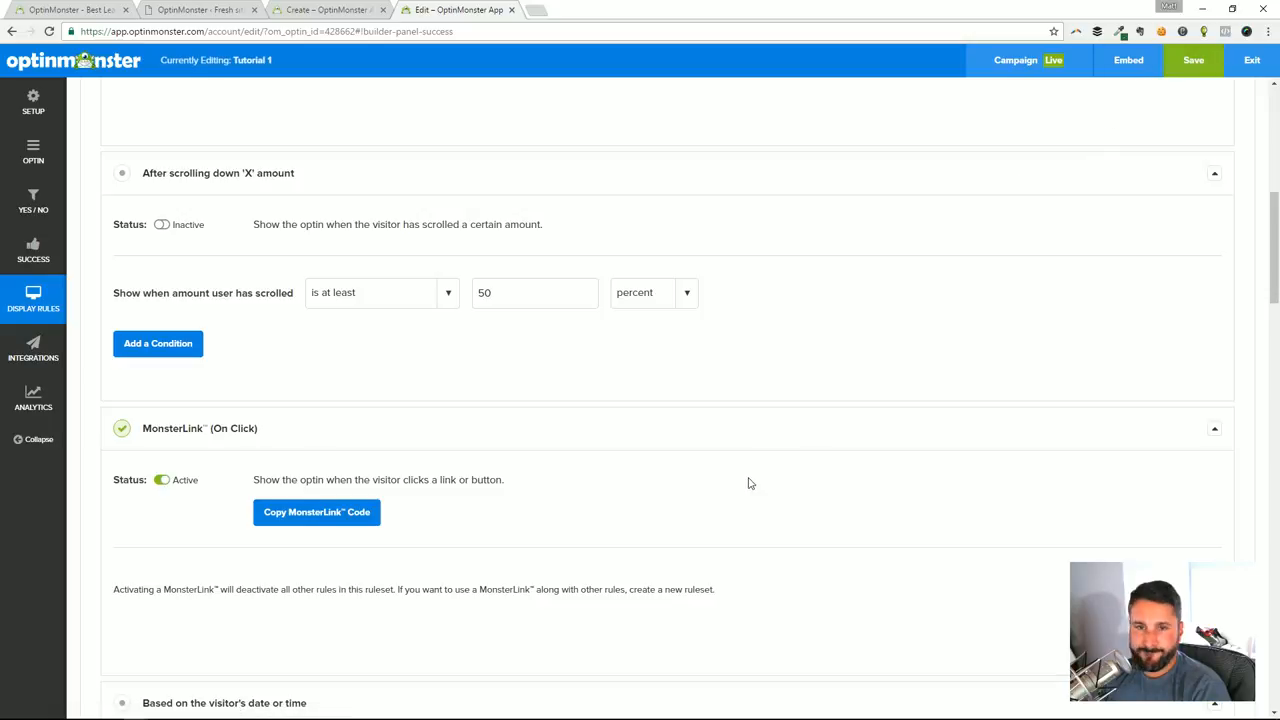
Copy Tutorial 1's MonsterLink code and open the Hello world! post for editing in WordPress
left_click(341, 517)
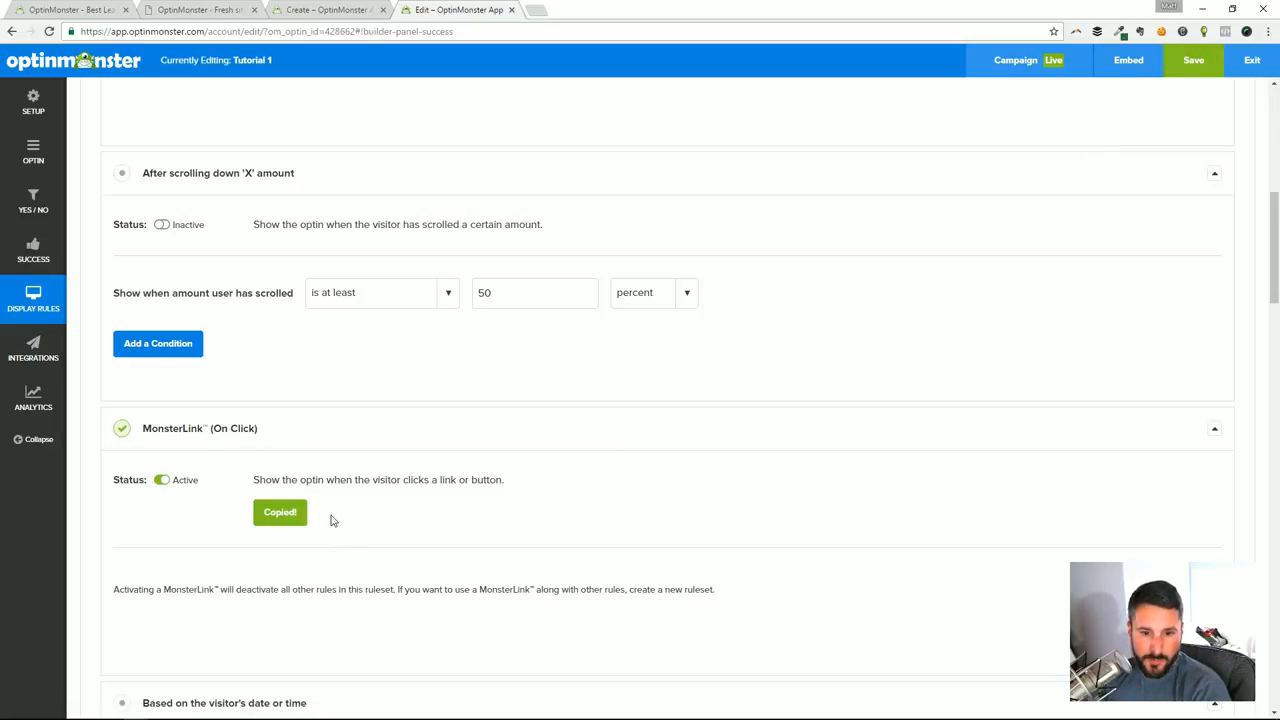
left_click(200, 14)
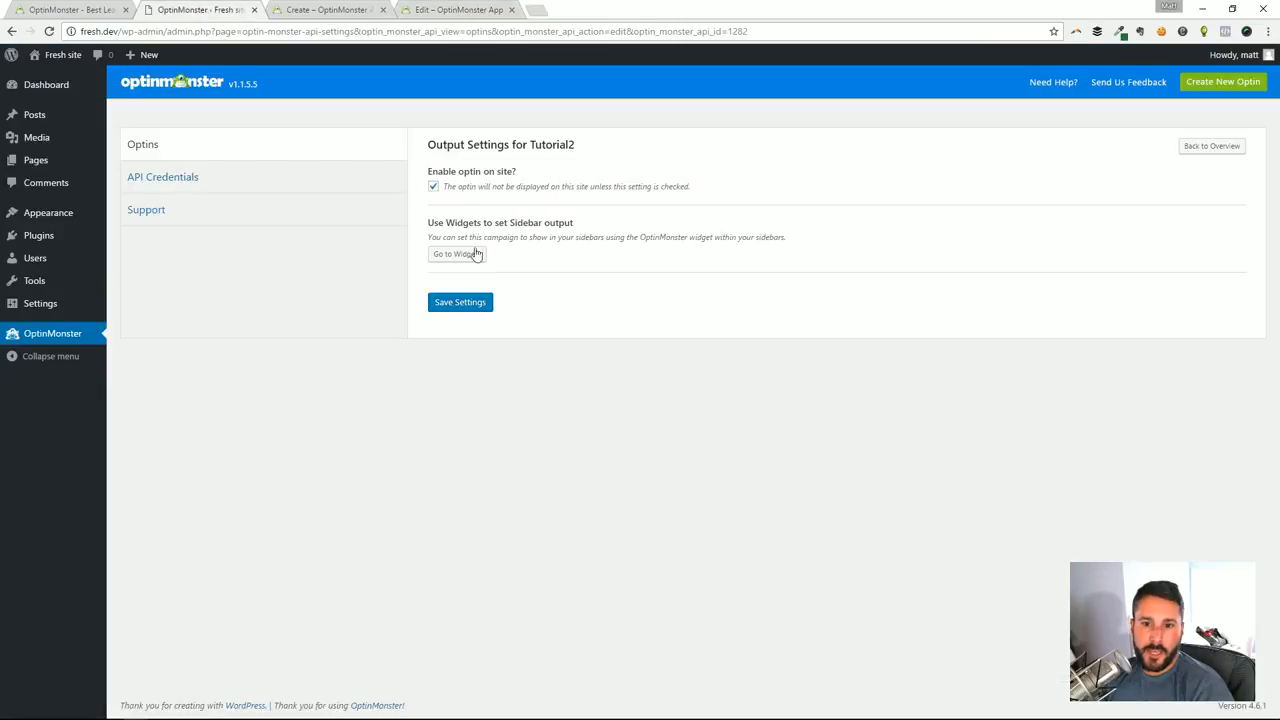
left_click(137, 116)
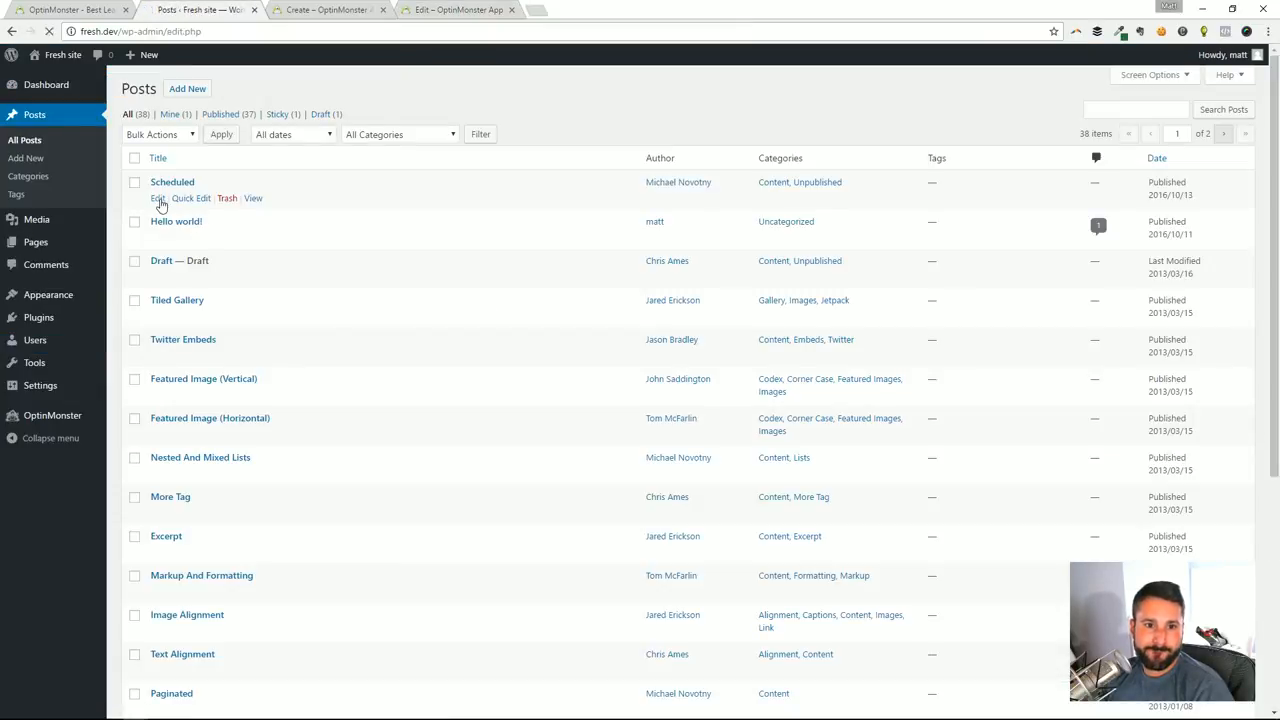
left_click(160, 199)
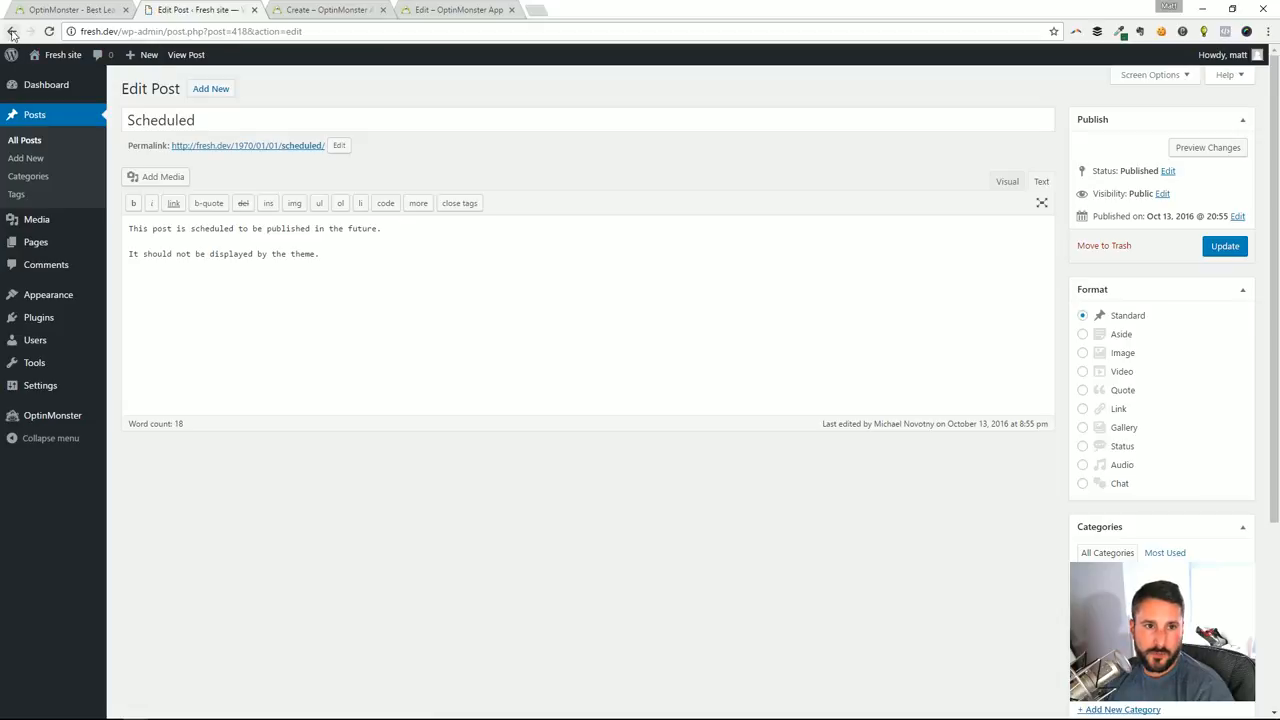
left_click(12, 31)
left_click(158, 237)
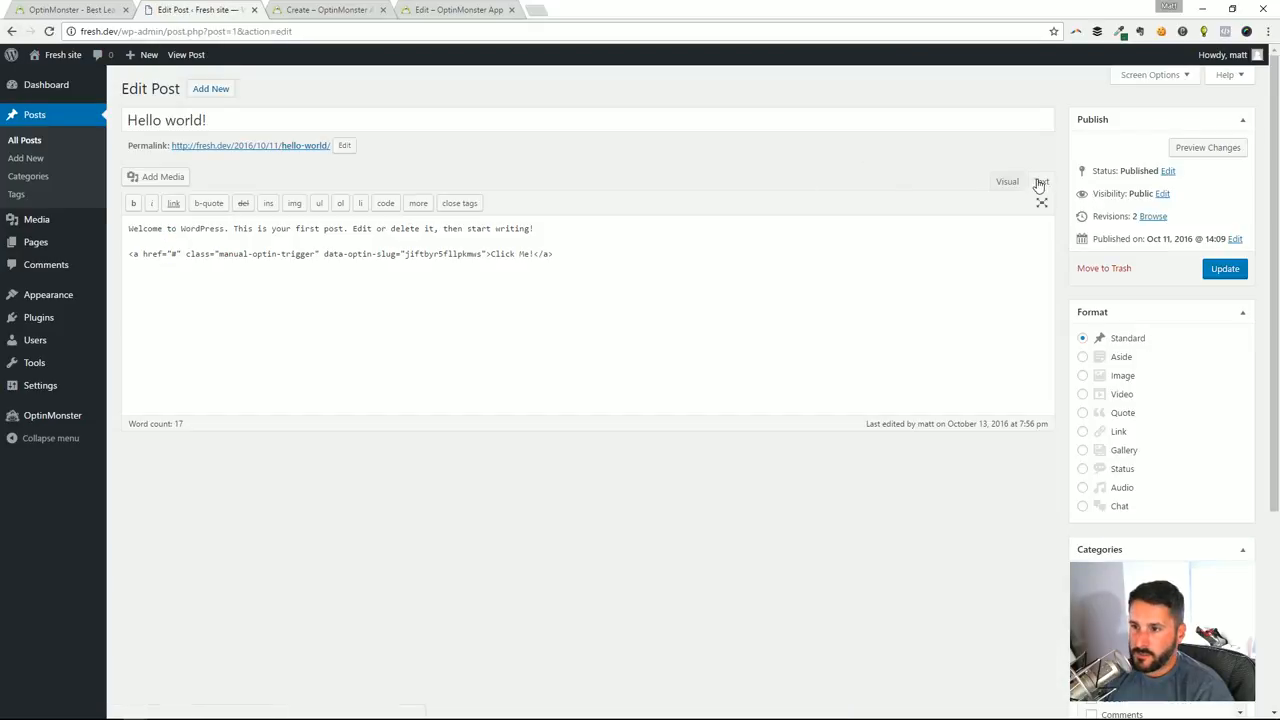
Replace the post's Click Me! link code with the copied MonsterLink code and update the post
left_click_drag(555, 254, 85, 256)
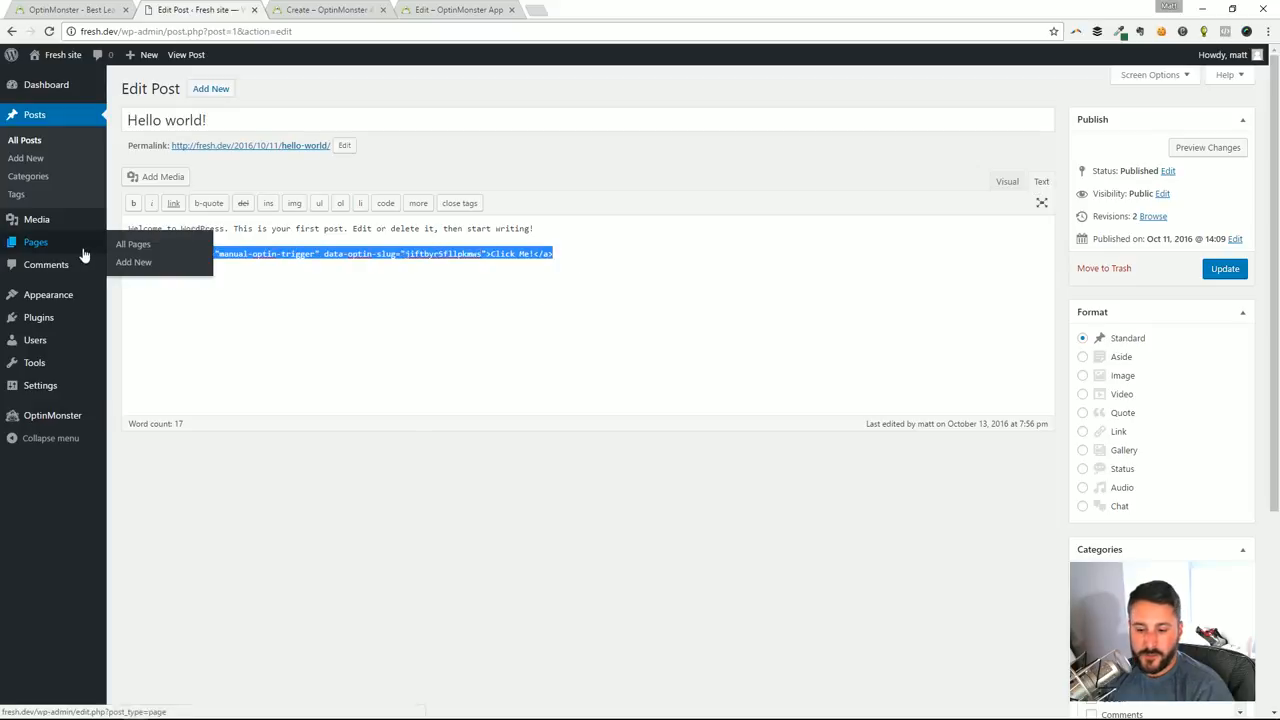
key("ctrl+v")
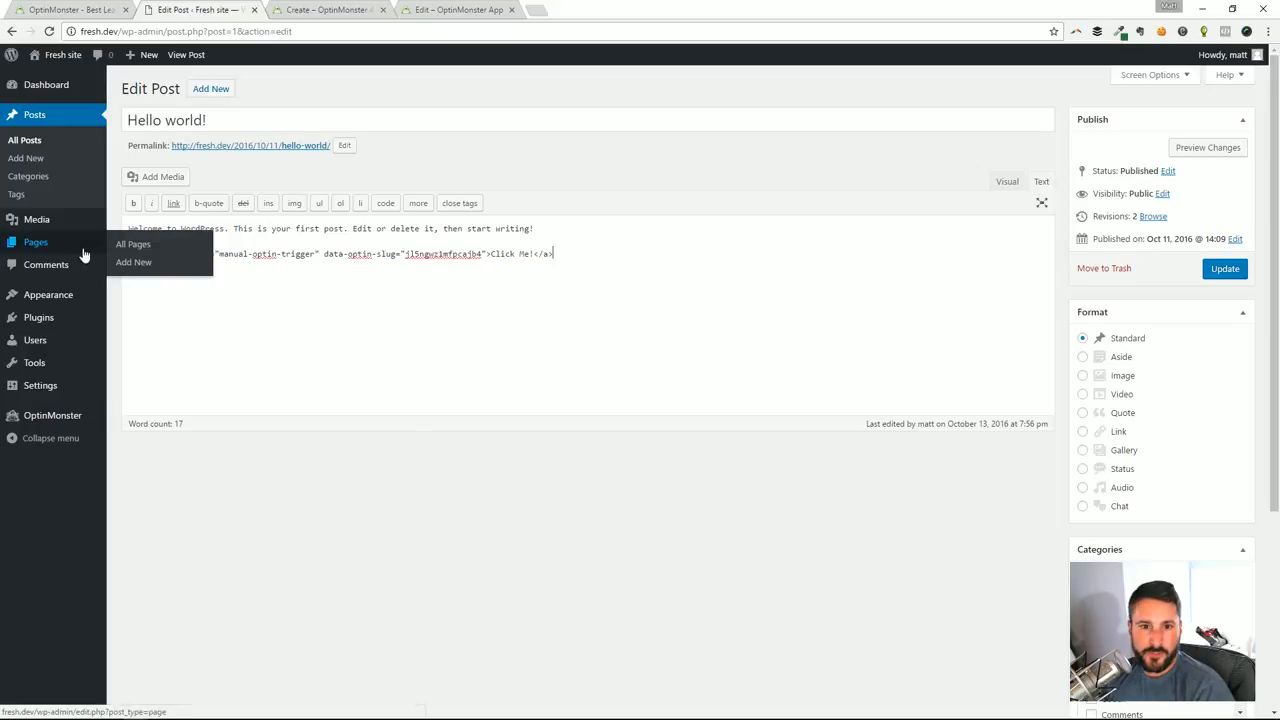
left_click(1226, 272)
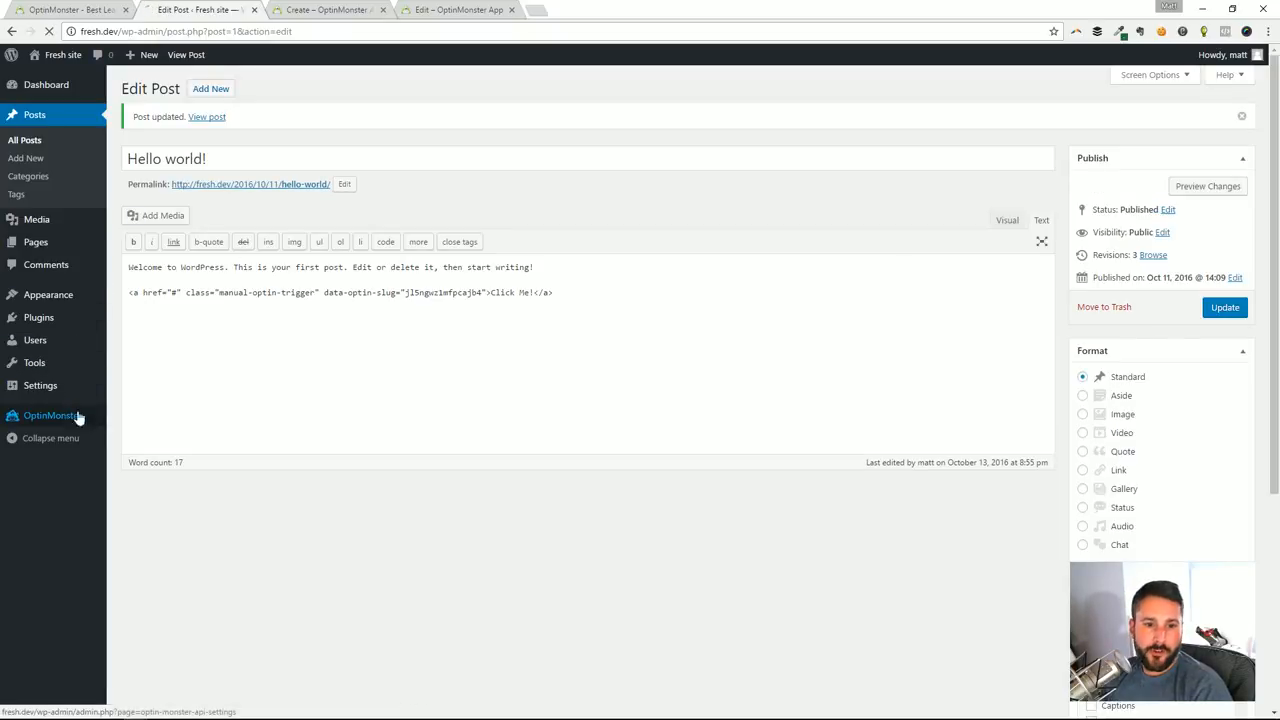
Clear the local cookies in the WordPress OptinMonster settings
left_click(78, 418)
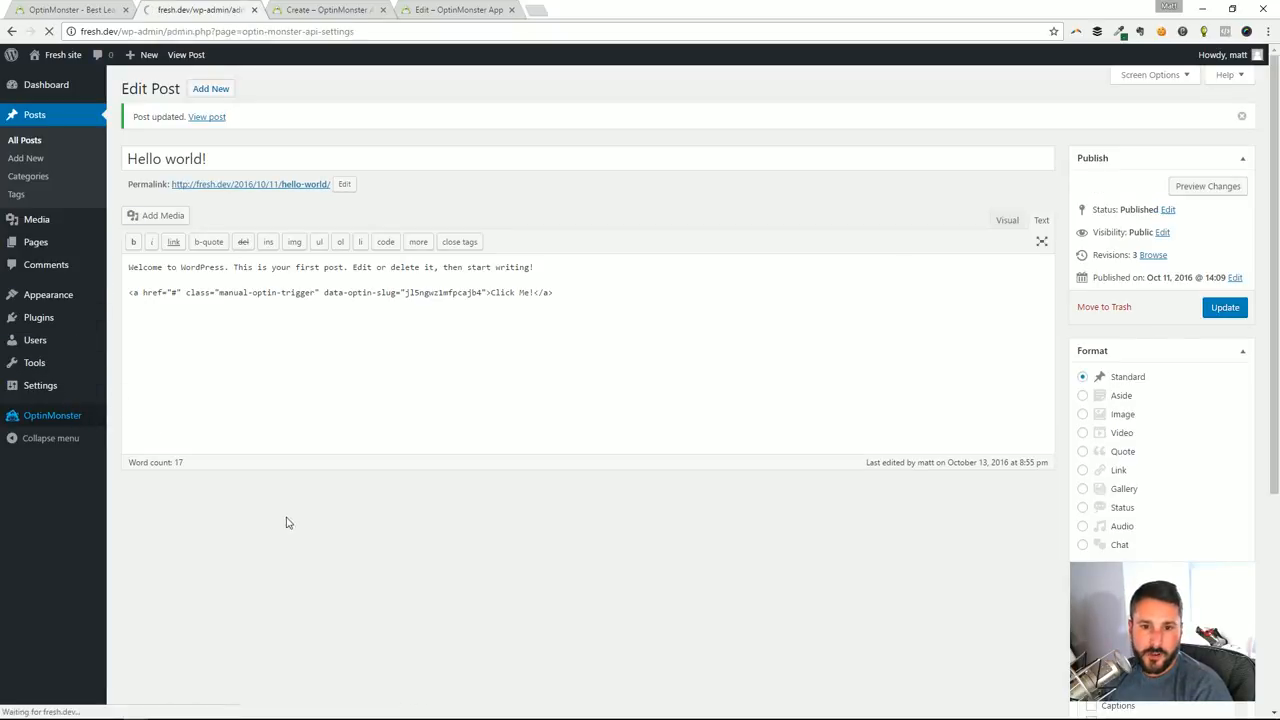
scroll(400, 460, "down", 10)
scroll(470, 580, "down", 1)
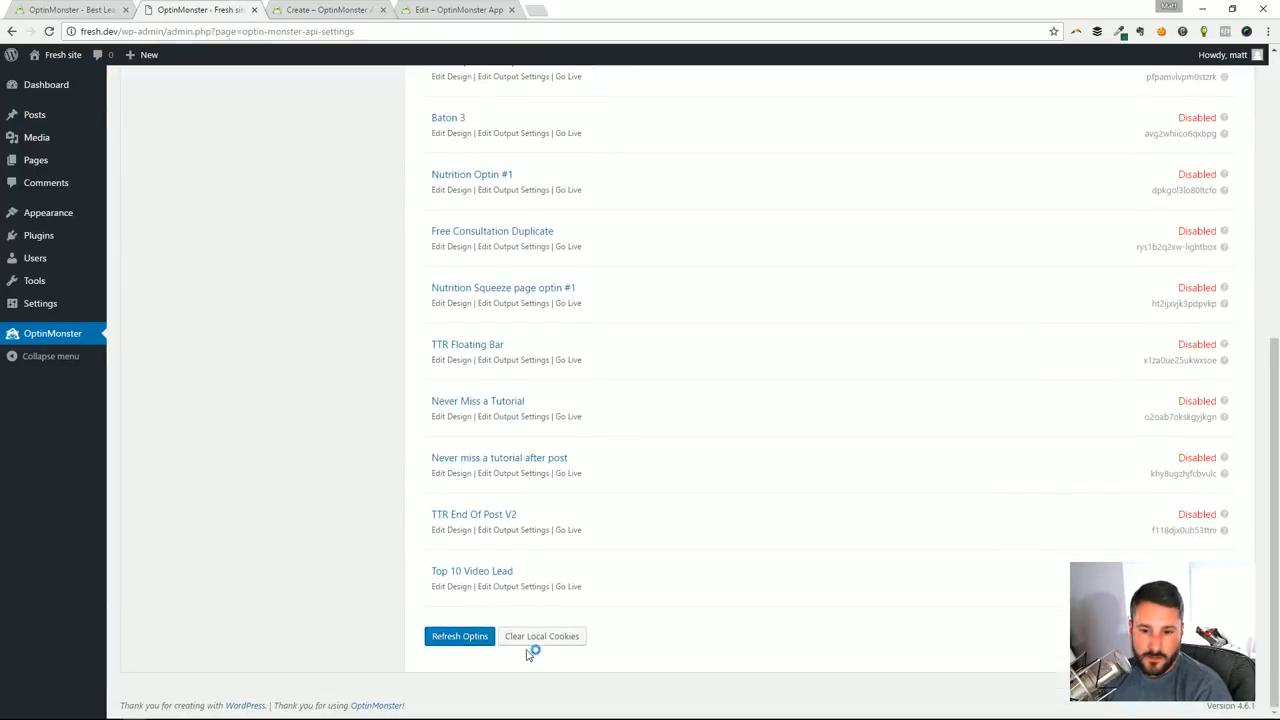
left_click(552, 636)
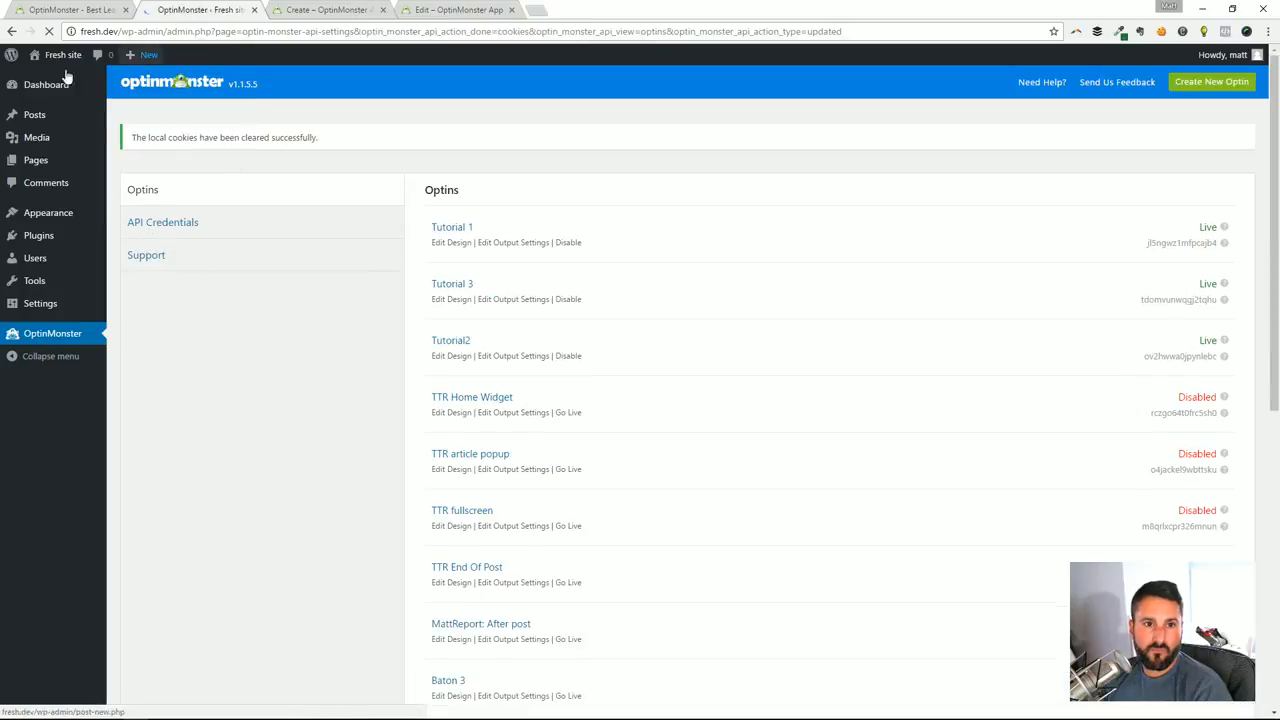
Visit the Hello world! post on the live site and test the Click Me! link's lightbox twice, closing it each time
left_click(53, 88)
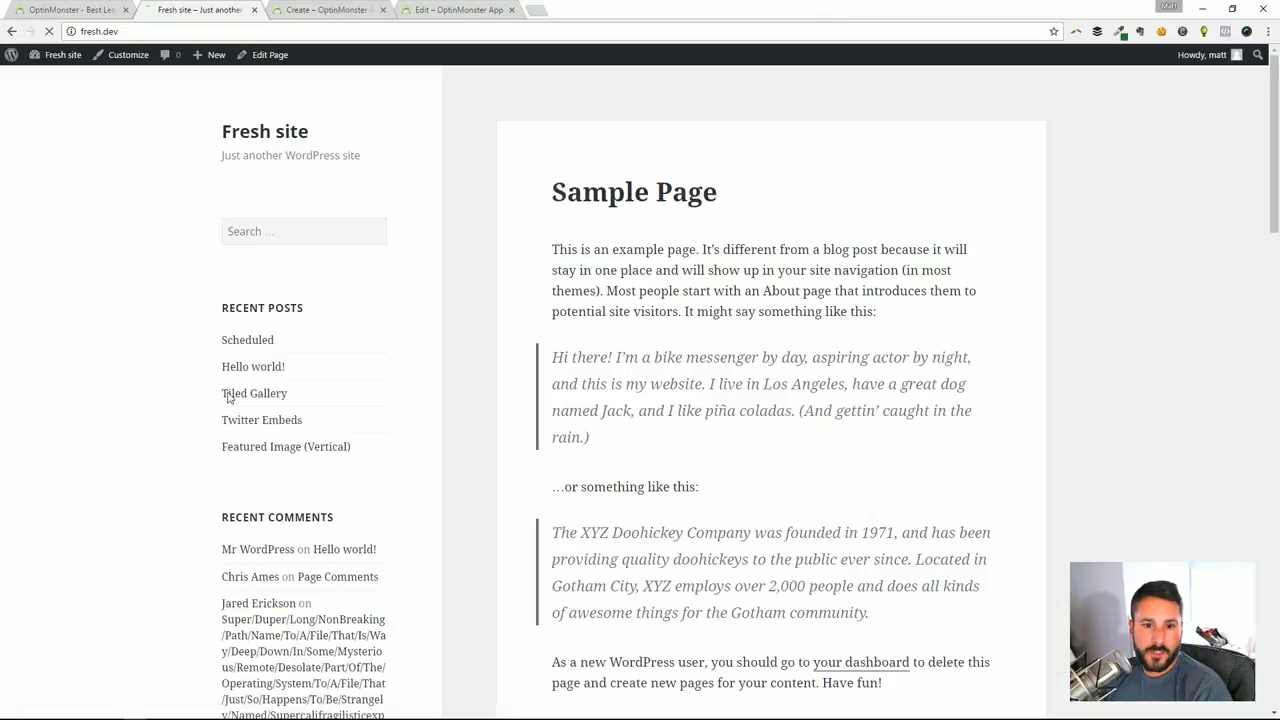
scroll(260, 385, "down", 5)
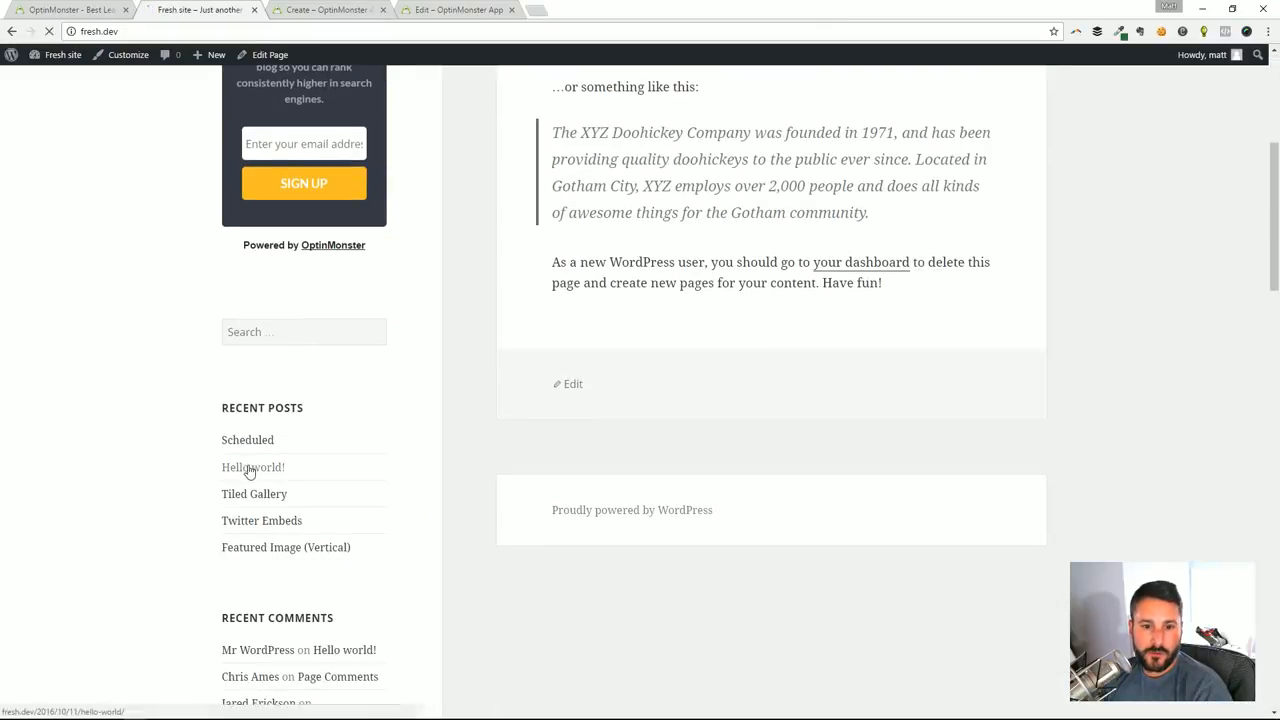
left_click(252, 468)
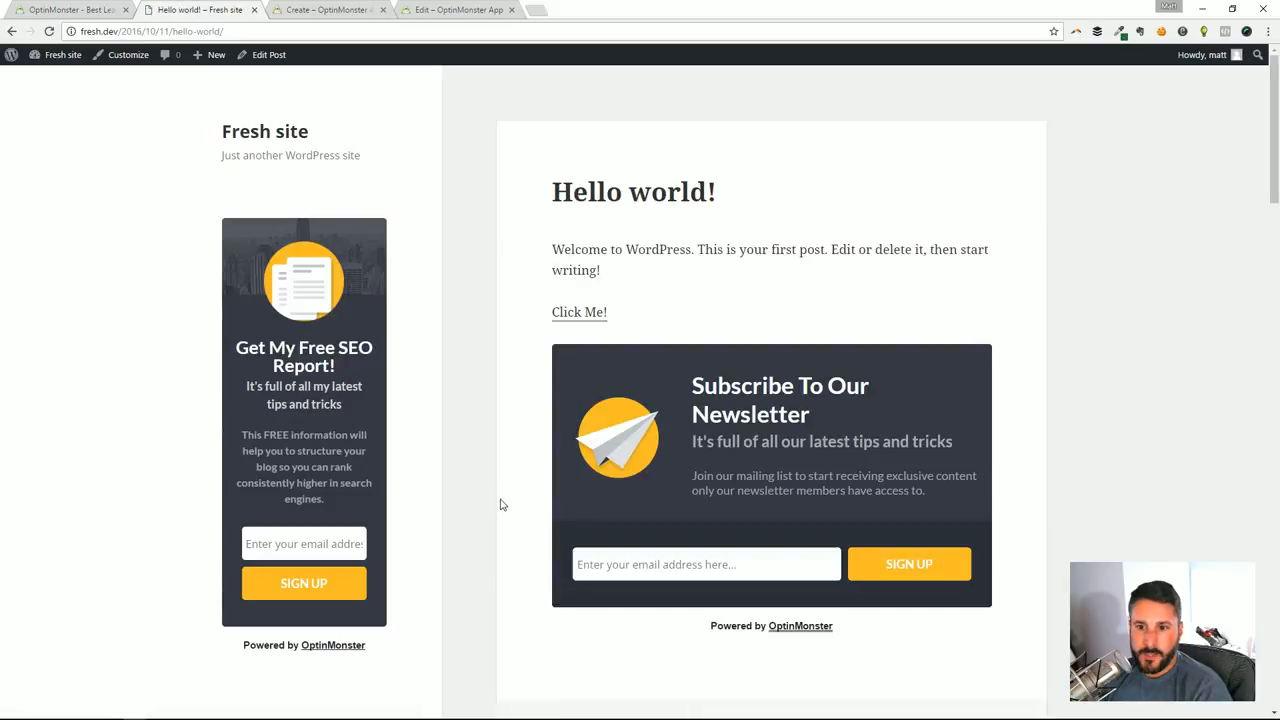
left_click(586, 312)
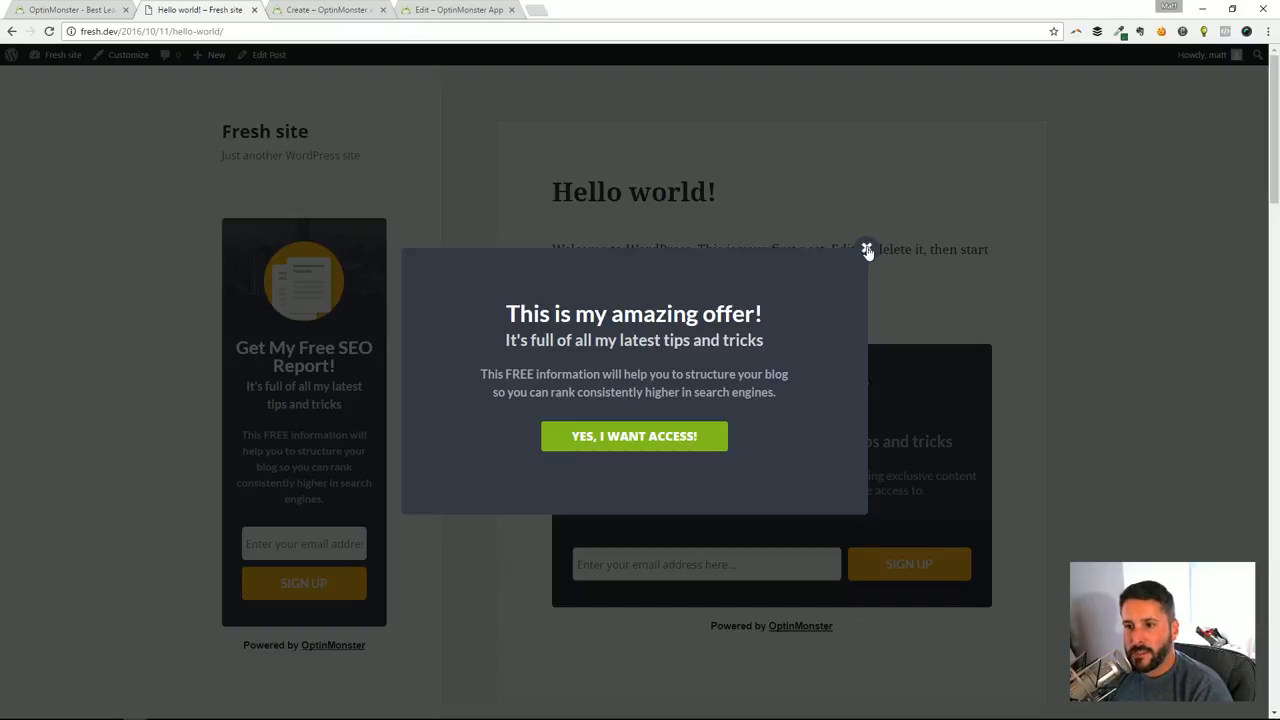
left_click(867, 250)
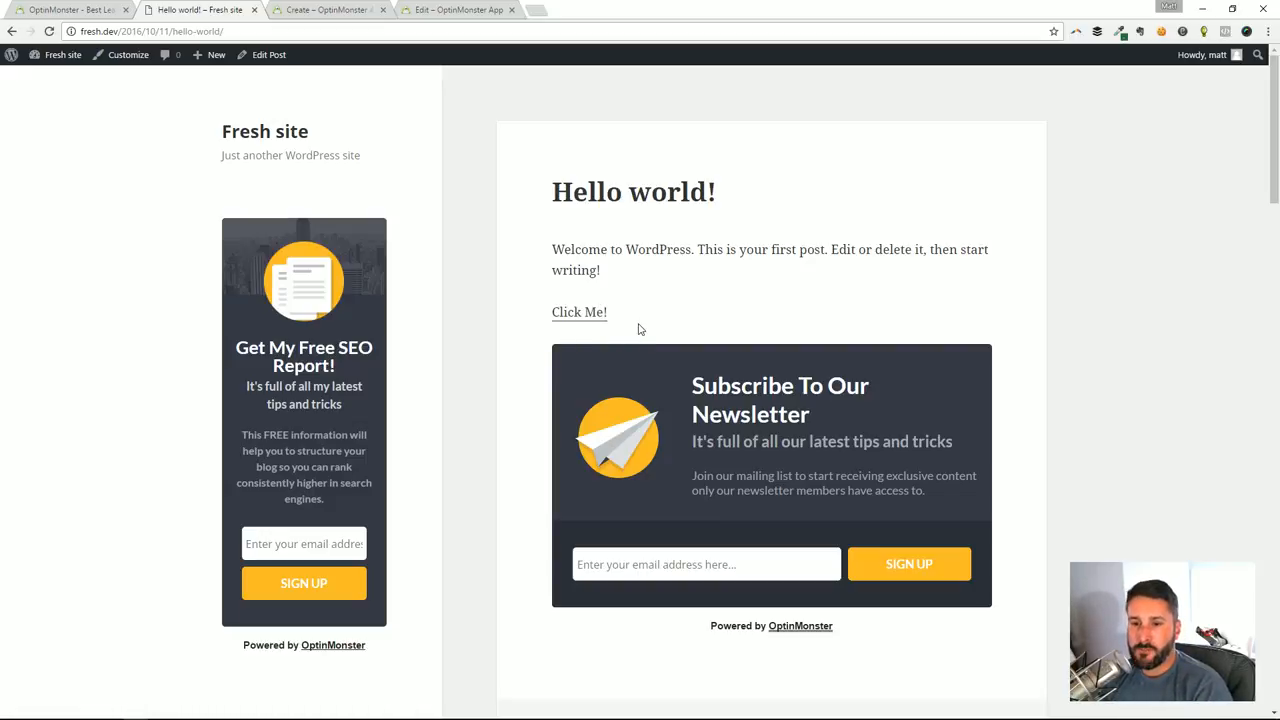
left_click(585, 314)
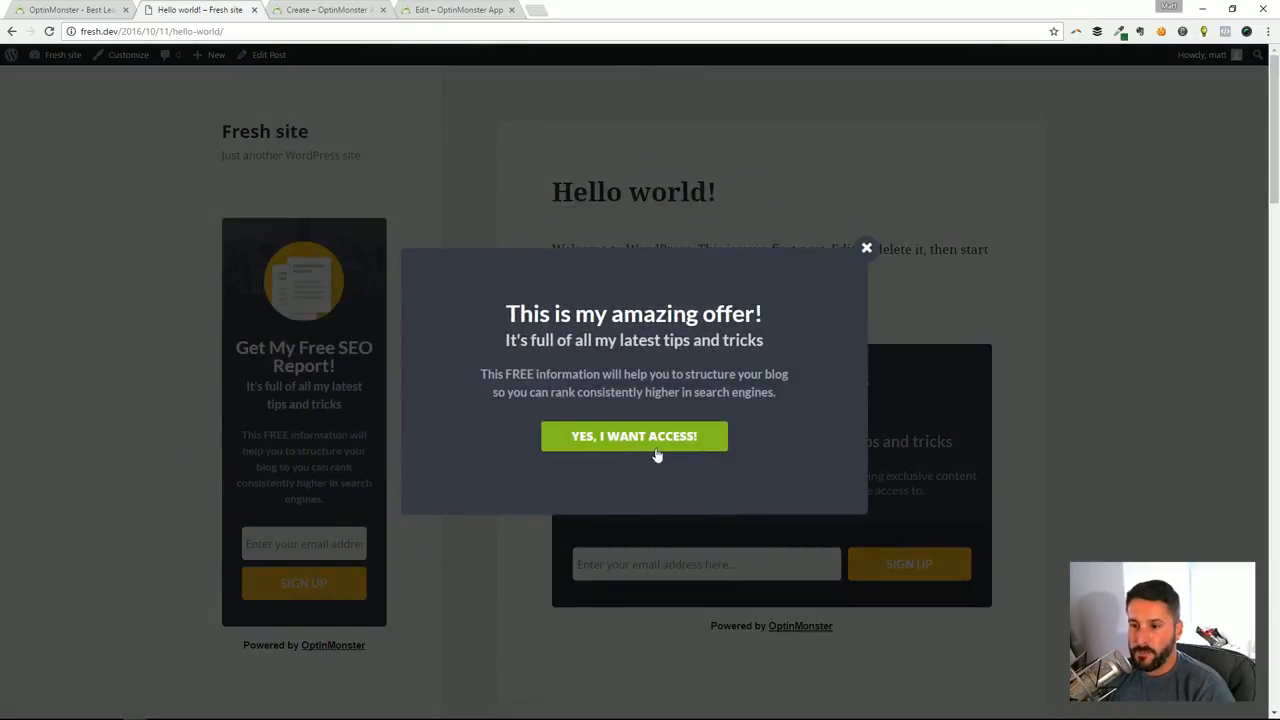
left_click(867, 250)
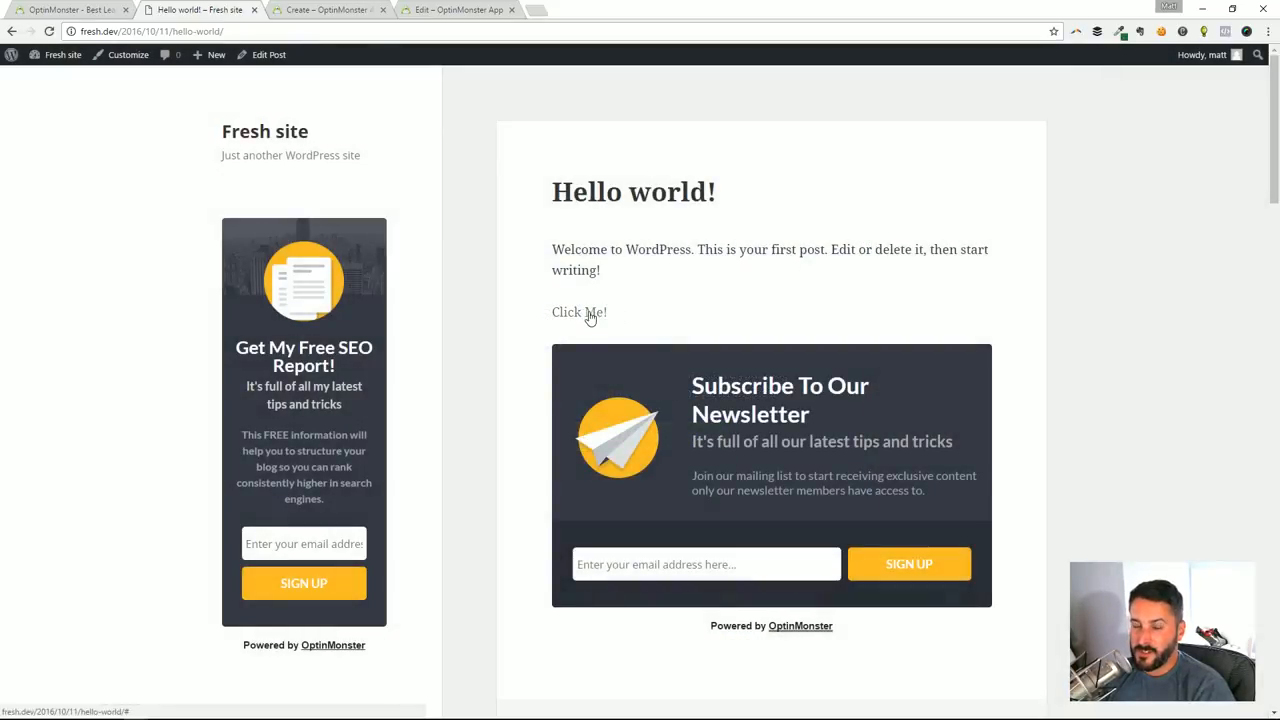
Switch to the OptinMonster editor, change Tutorial 1's success theme to Curtain Call and save the campaign
left_click(452, 8)
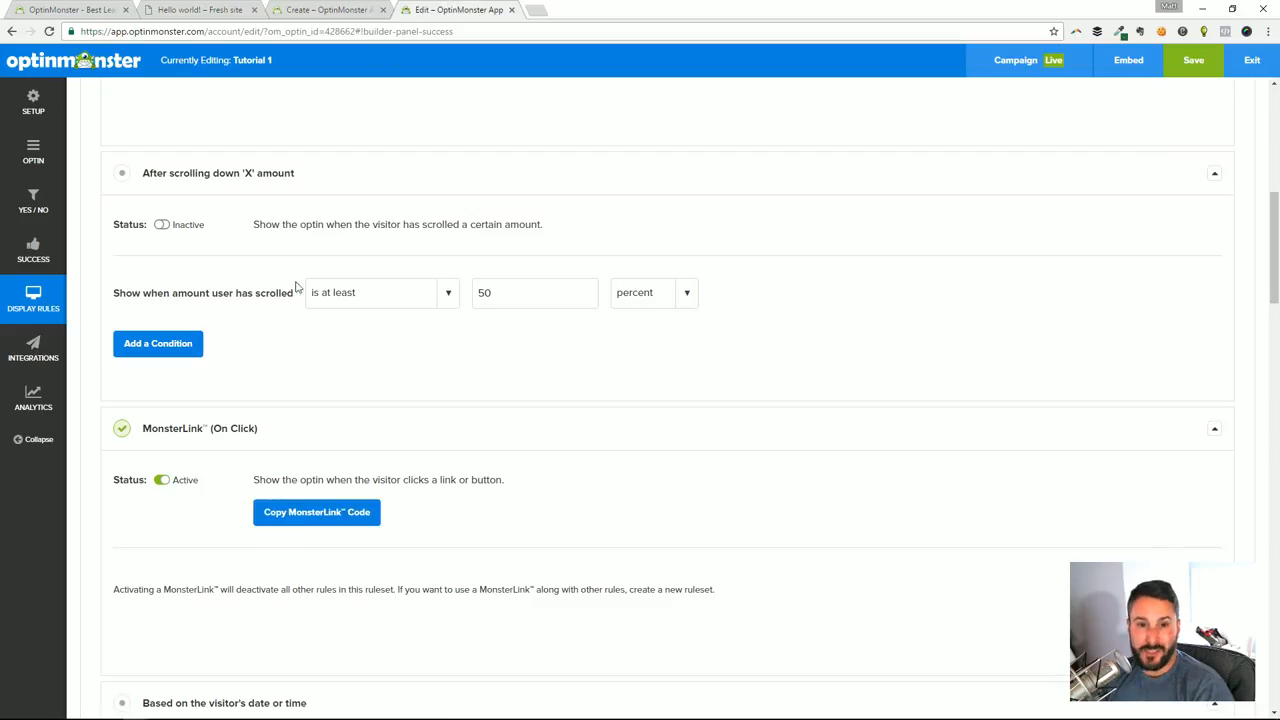
left_click(33, 152)
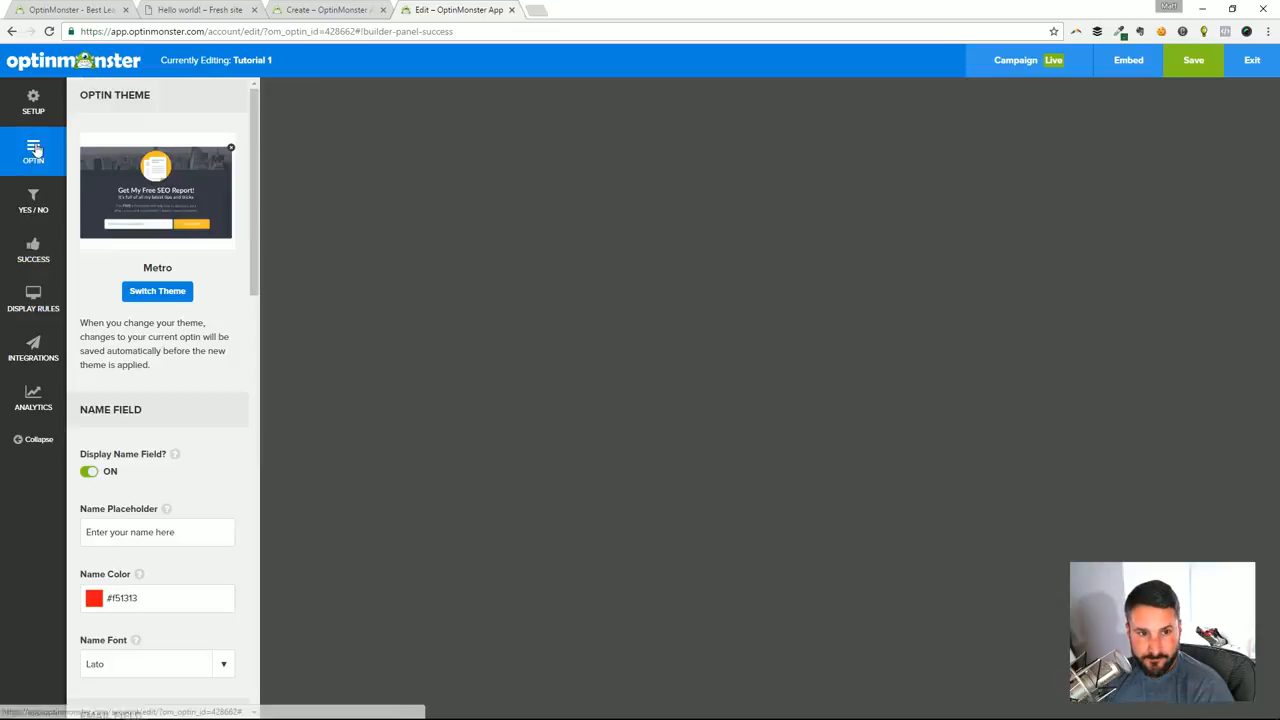
scroll(166, 357, "down", 7)
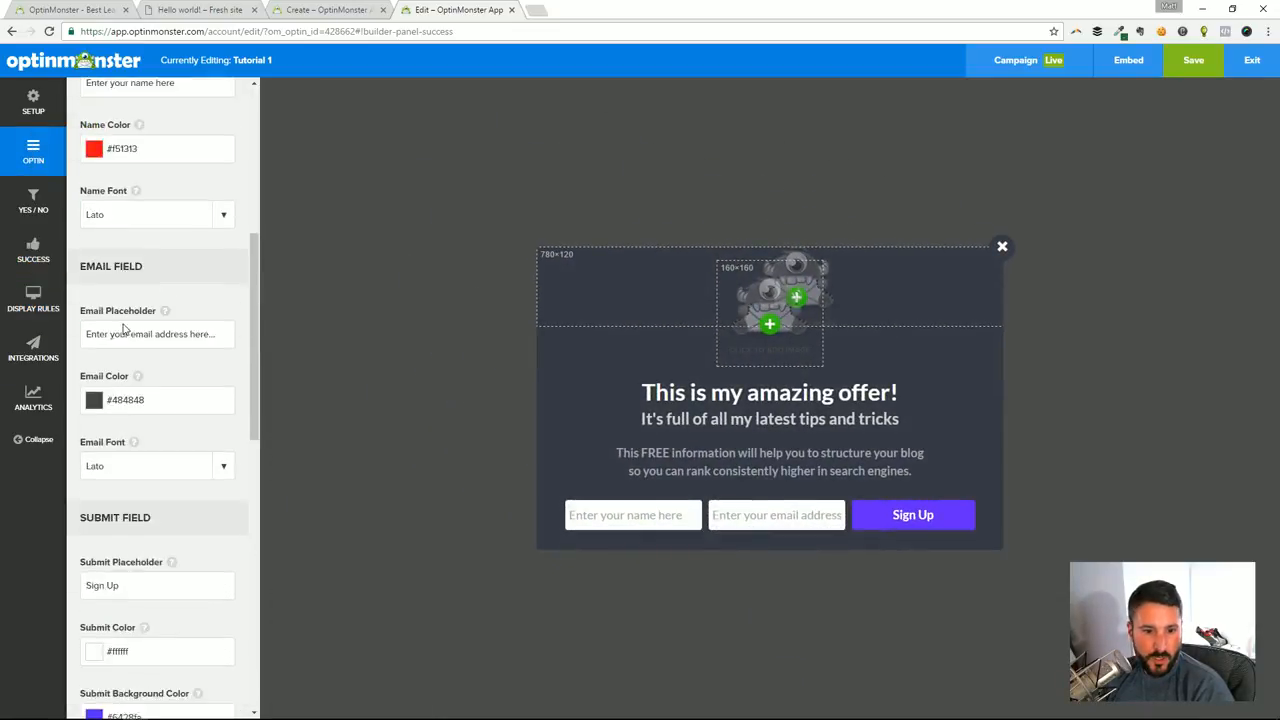
left_click(33, 245)
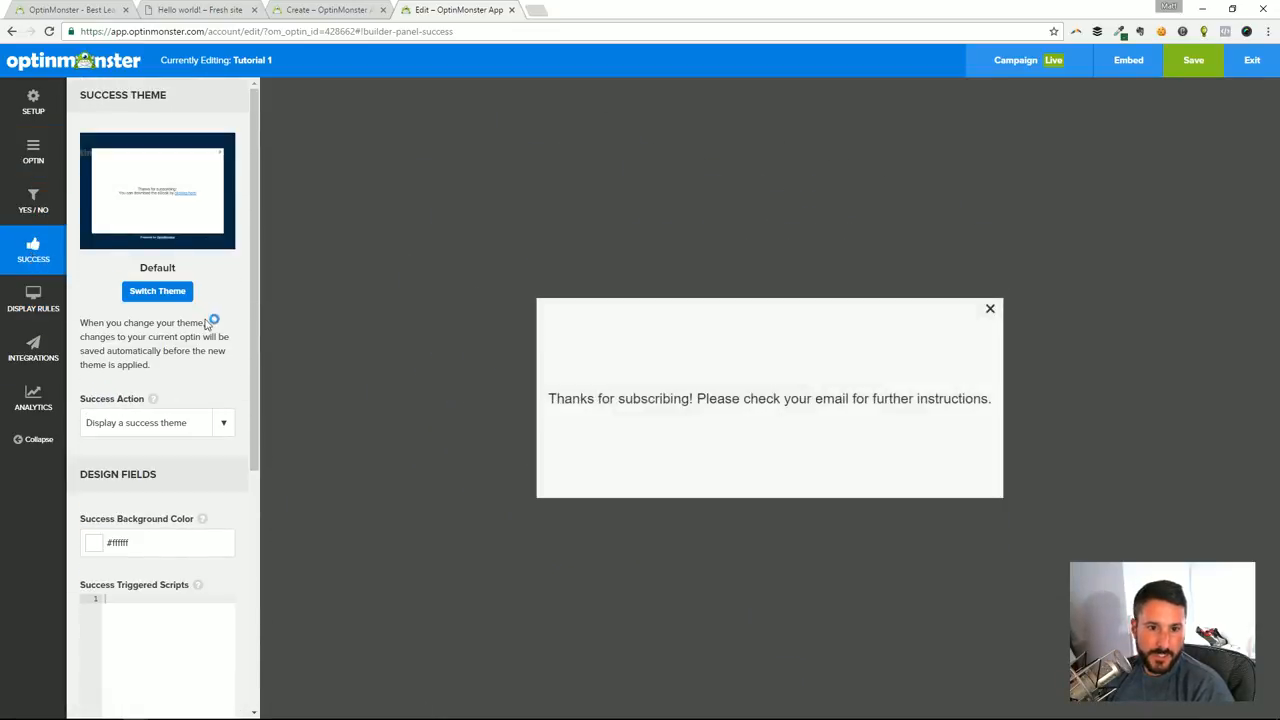
left_click(165, 291)
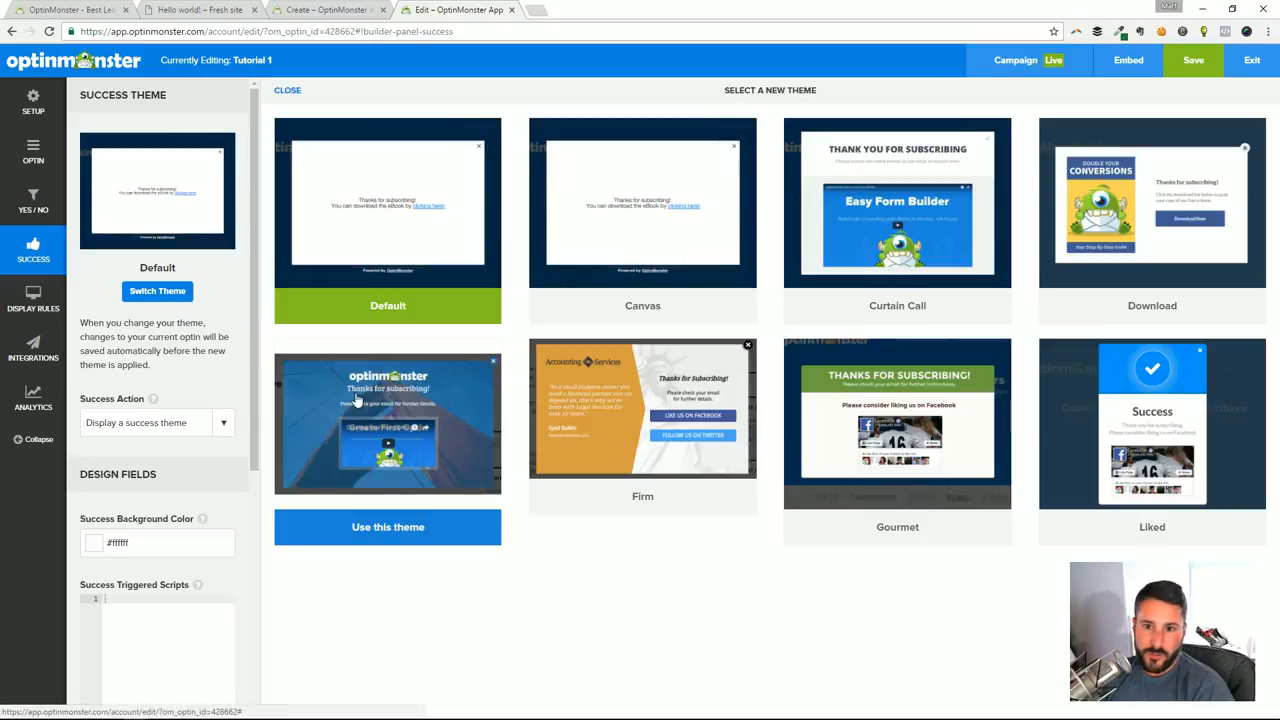
left_click(920, 225)
left_click(700, 131)
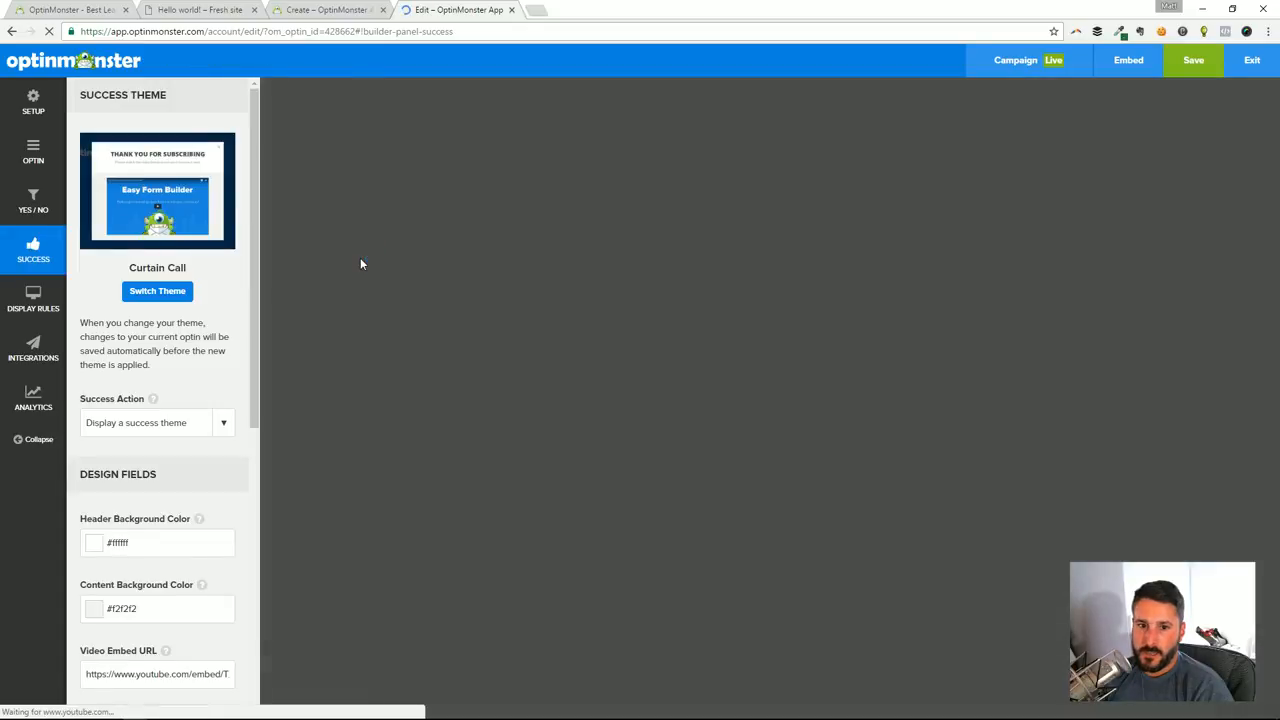
left_click(1192, 66)
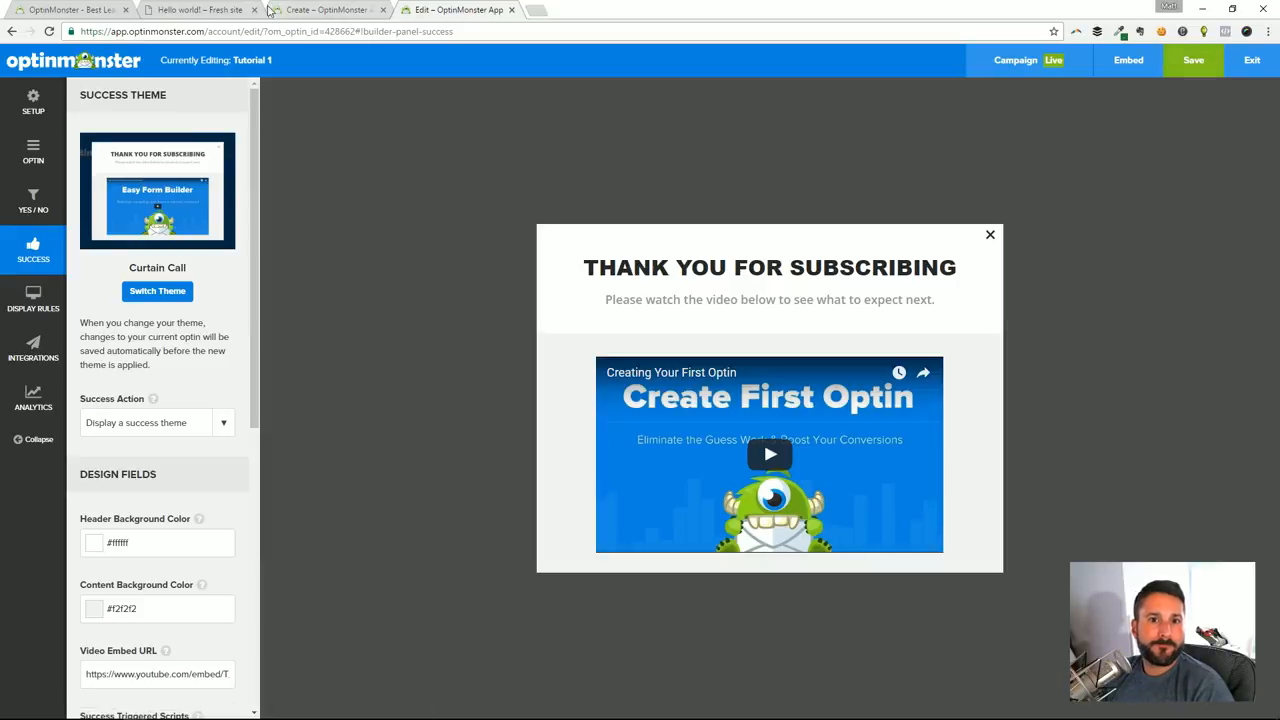
Return to the Hello world! post, open the lightbox from the Click Me! link and test its Yes, I Want Access! button
left_click(195, 9)
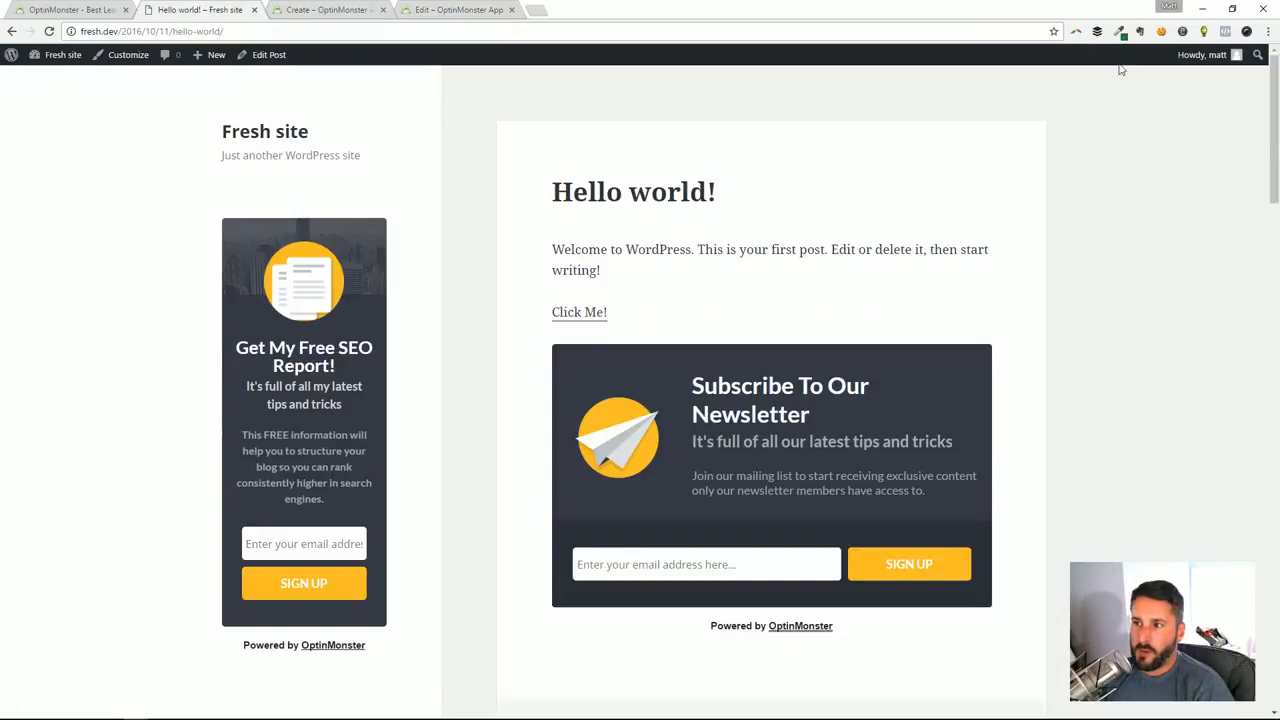
left_click(586, 314)
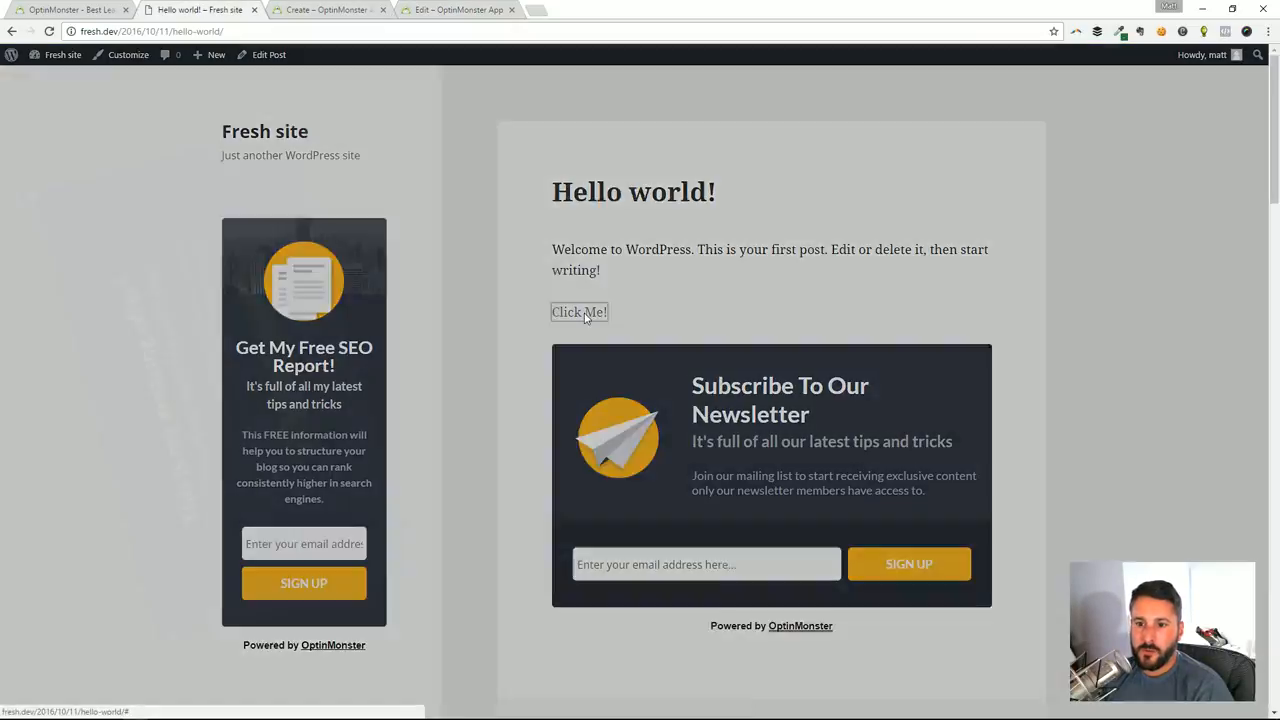
left_click(630, 432)
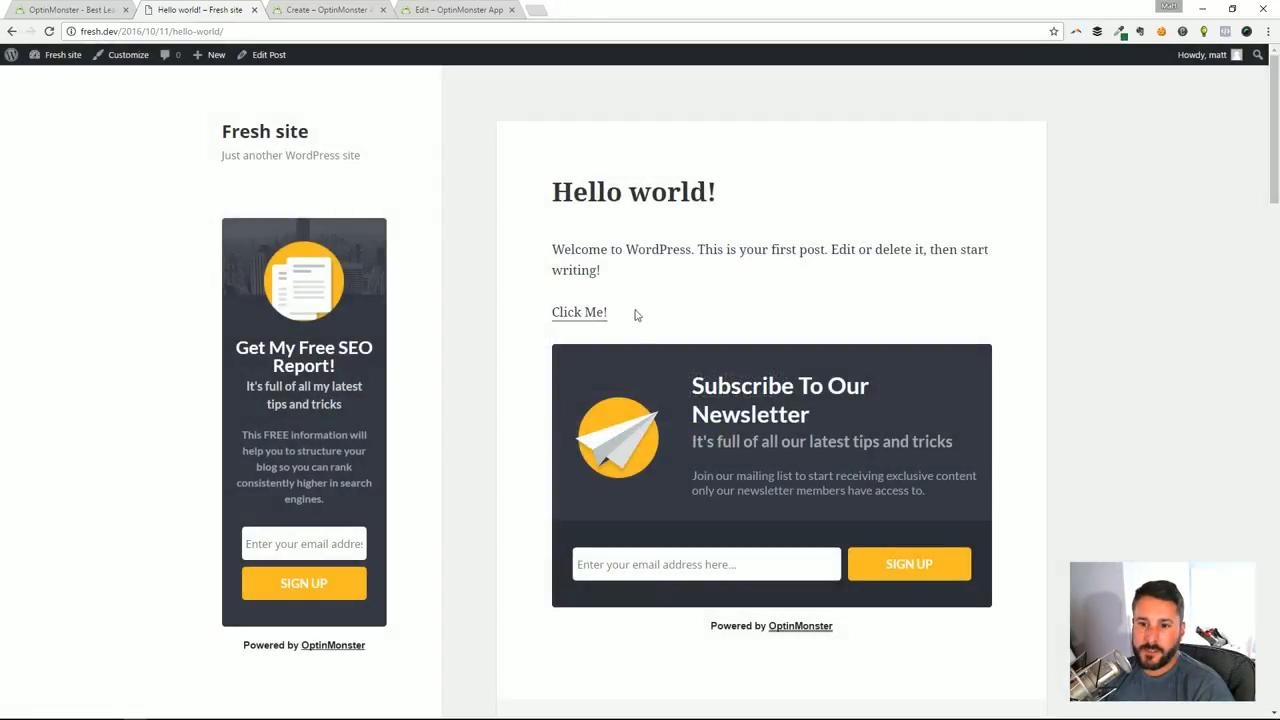
Set Tutorial 1's Yes Action to Show an optin form in the OptinMonster editor and save the campaign
left_click(459, 9)
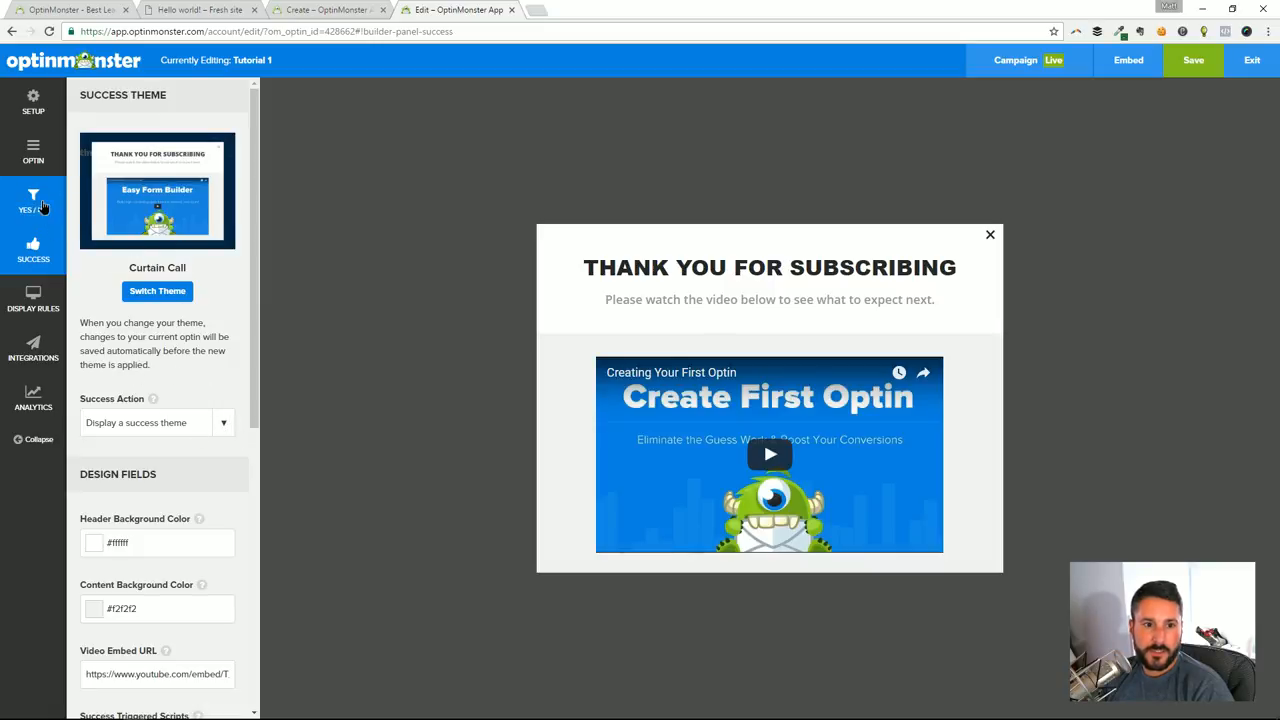
left_click(33, 200)
scroll(187, 439, "down", 1)
scroll(189, 466, "down", 1)
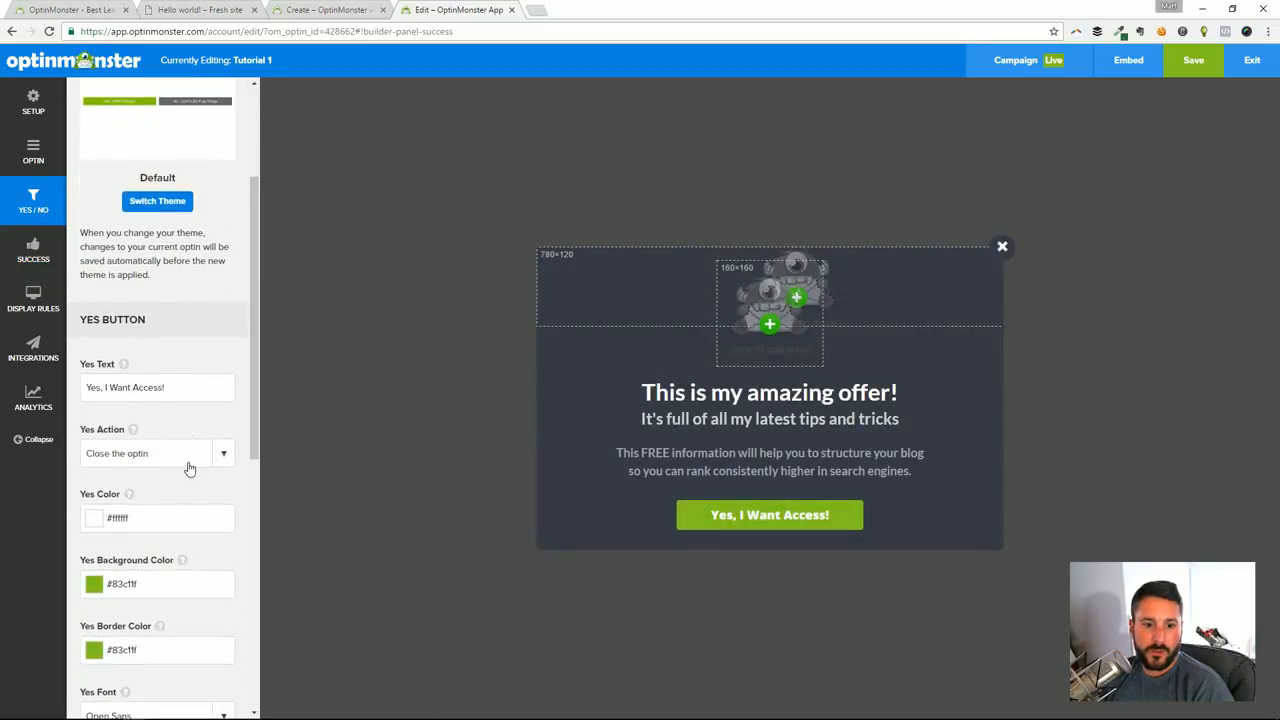
left_click(204, 458)
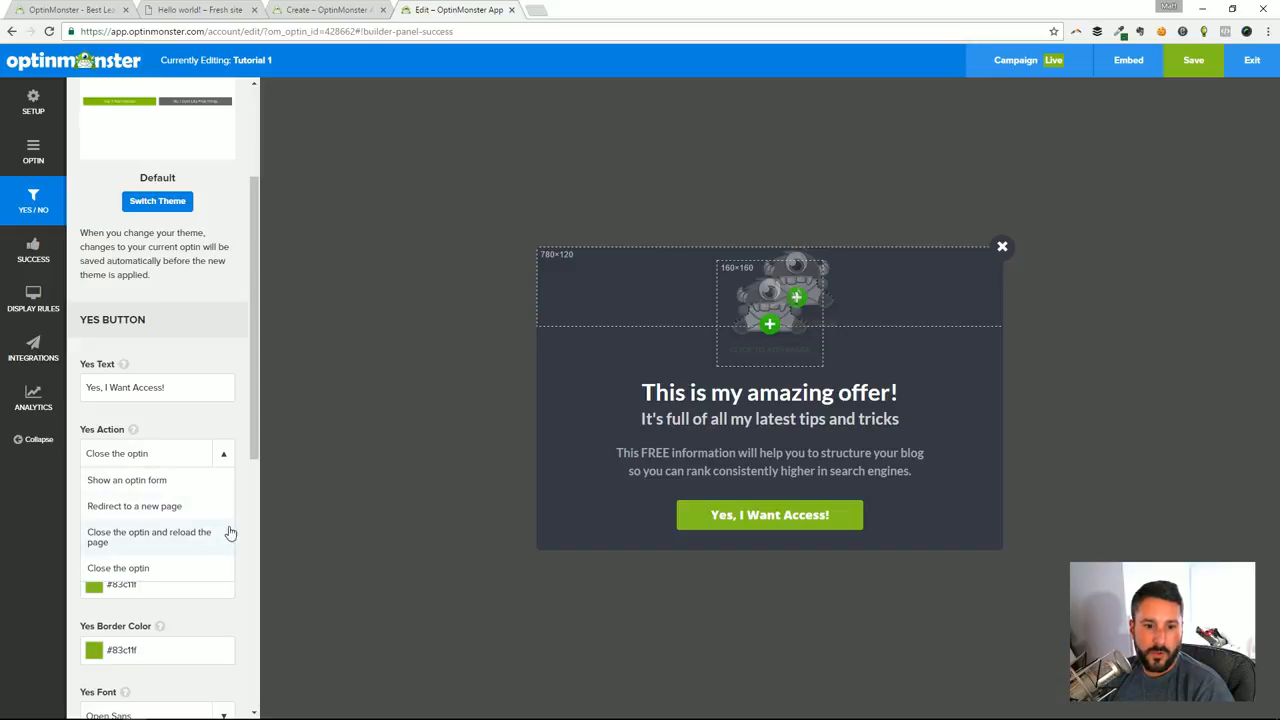
left_click(153, 484)
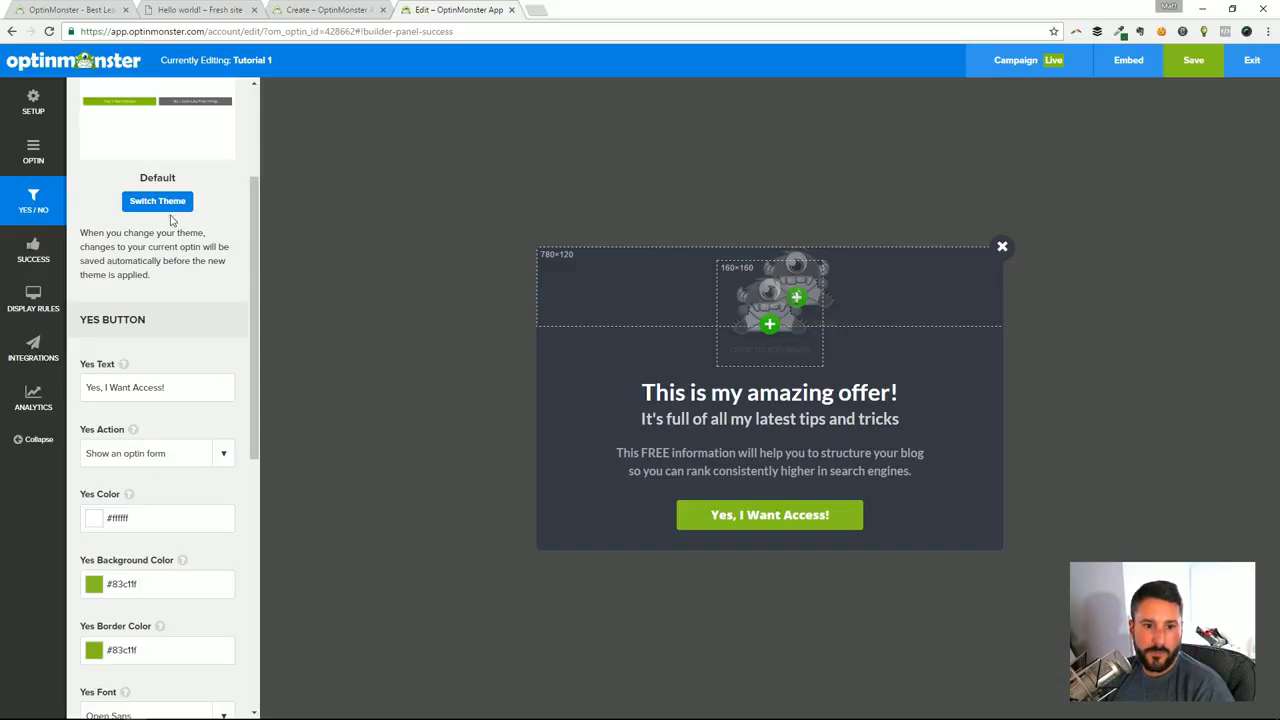
scroll(167, 213, "up", 2)
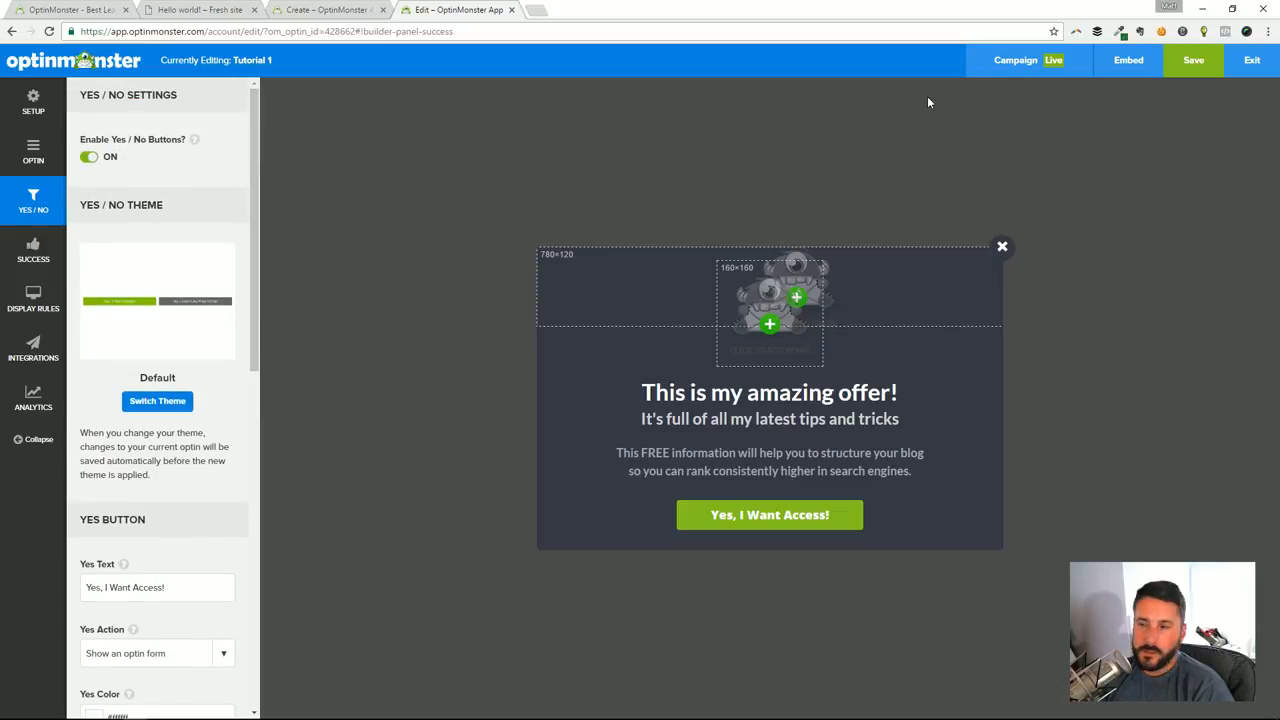
left_click(1197, 62)
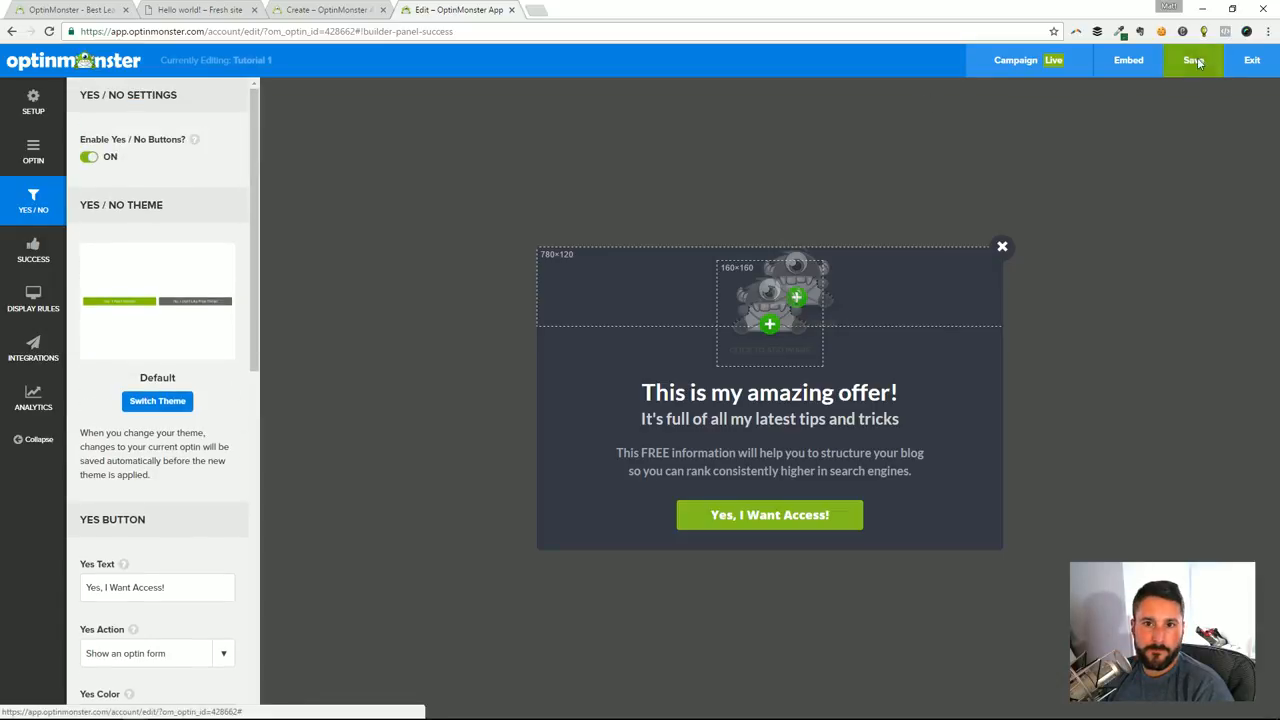
Reload the Hello world! post and open the lightbox's optin form through the Click Me! link
left_click(215, 9)
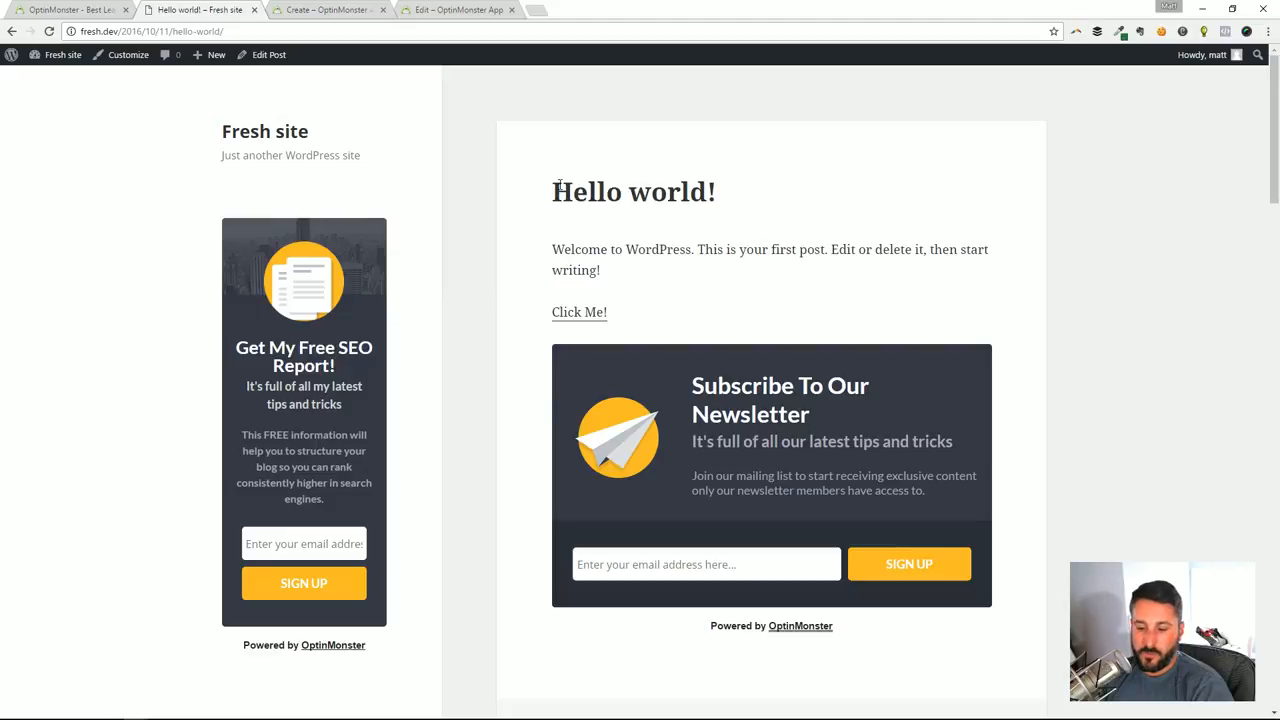
key("F5")
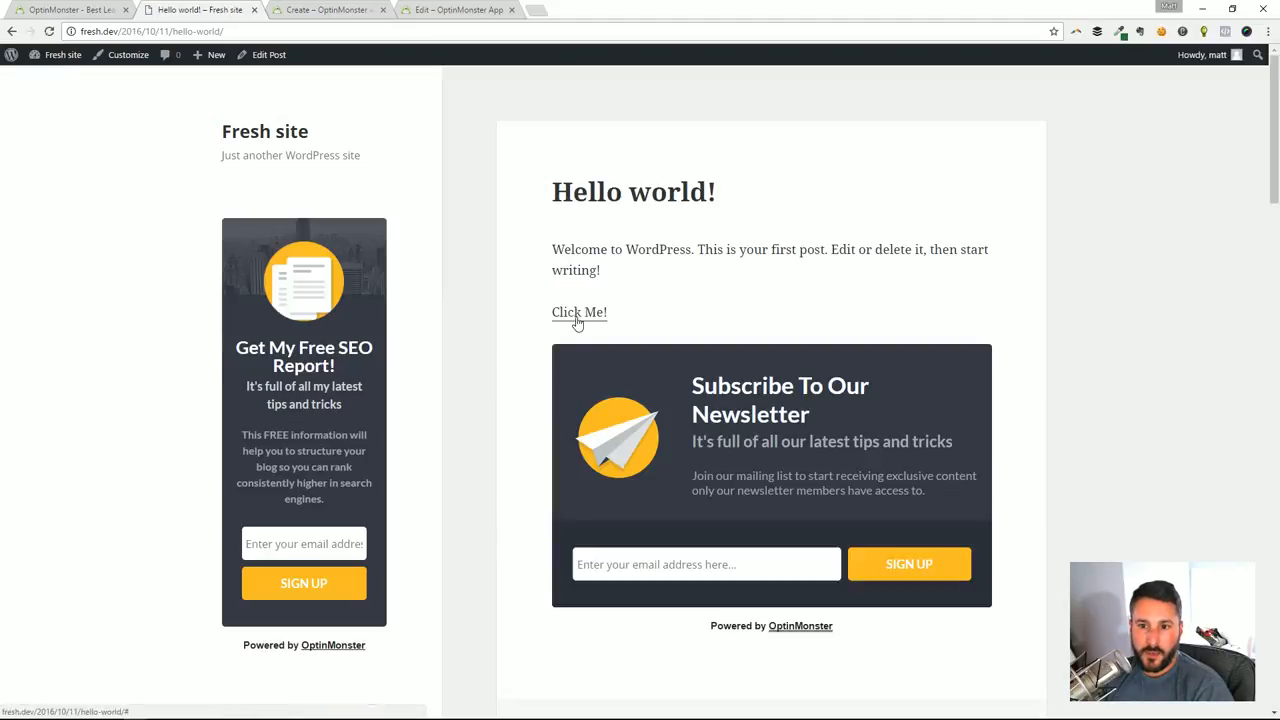
left_click(577, 318)
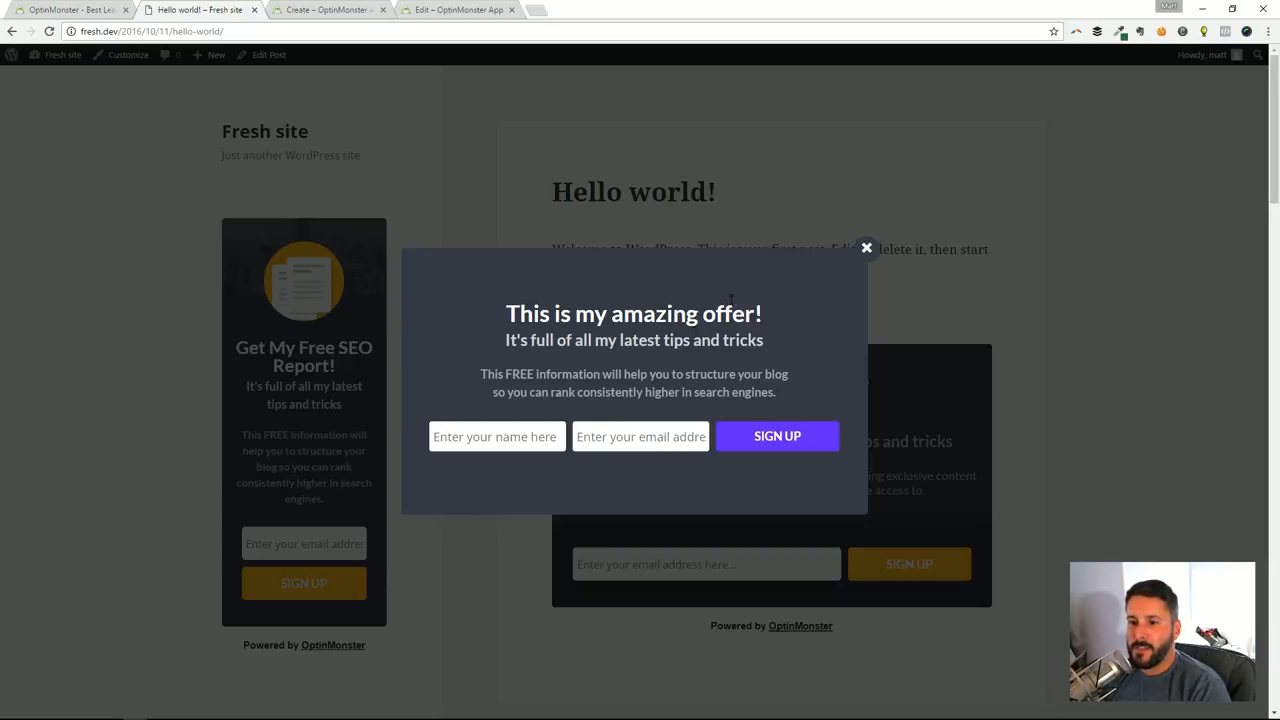
Submit the lightbox form with a test subscriber's name and email address, read the response and close the lightbox
left_click(510, 431)
type("joe")
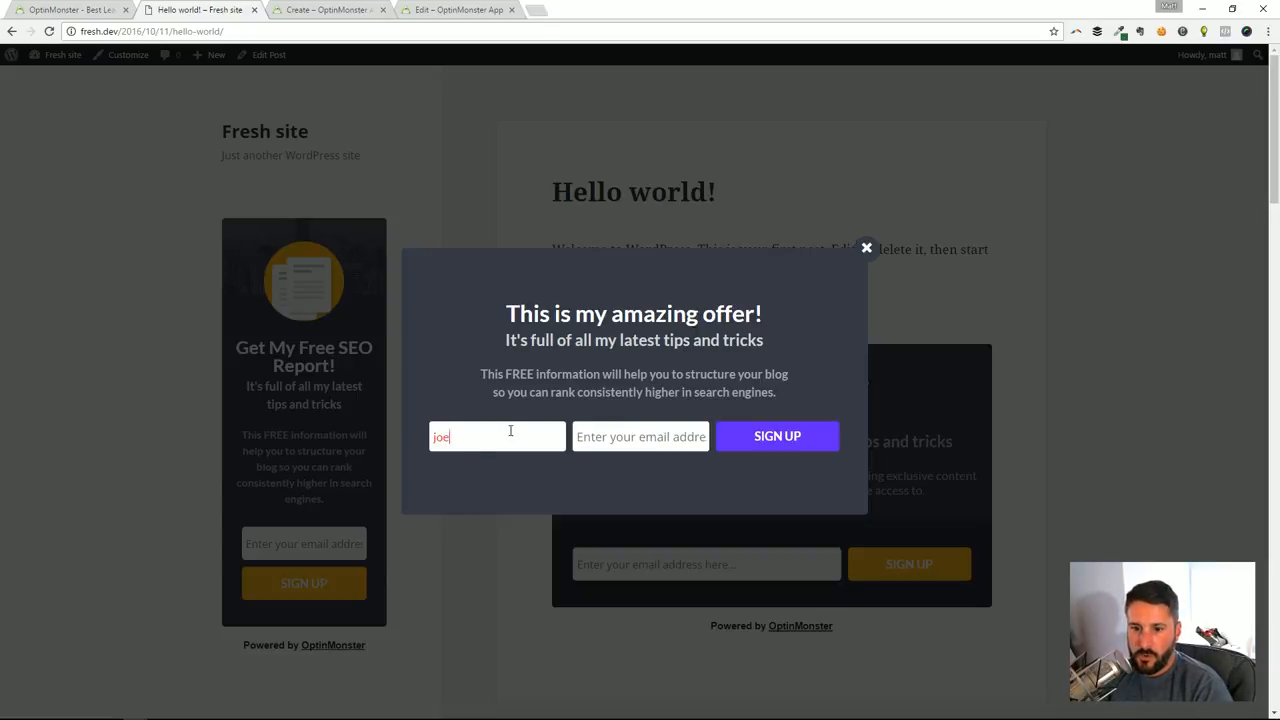
key("Tab")
type("h")
key("BackSpace")
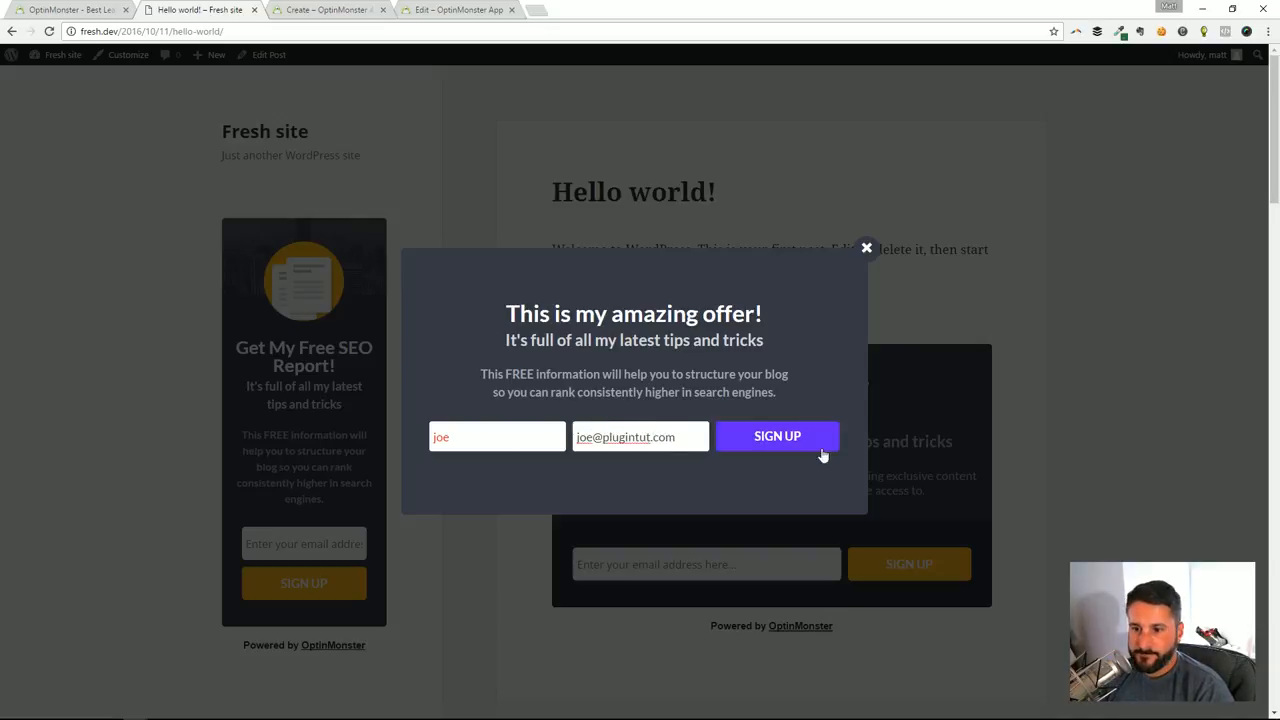
left_click(750, 437)
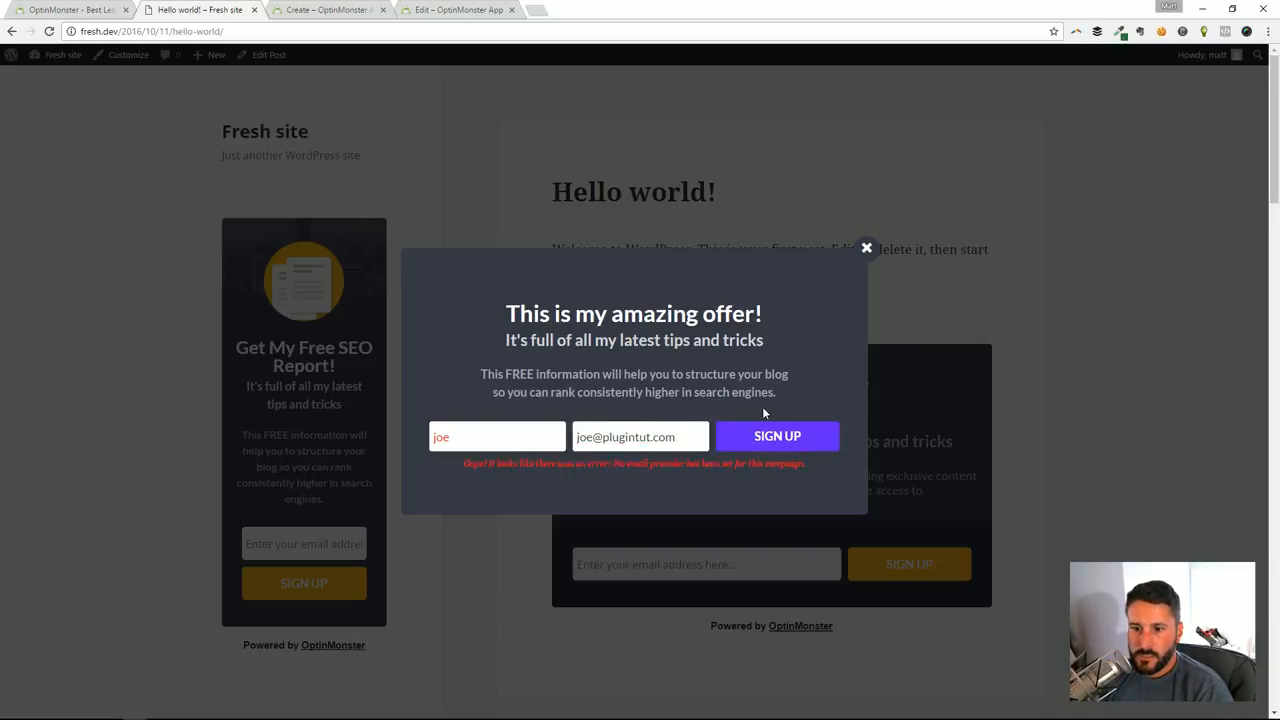
left_click_drag(620, 465, 767, 470)
left_click(767, 470)
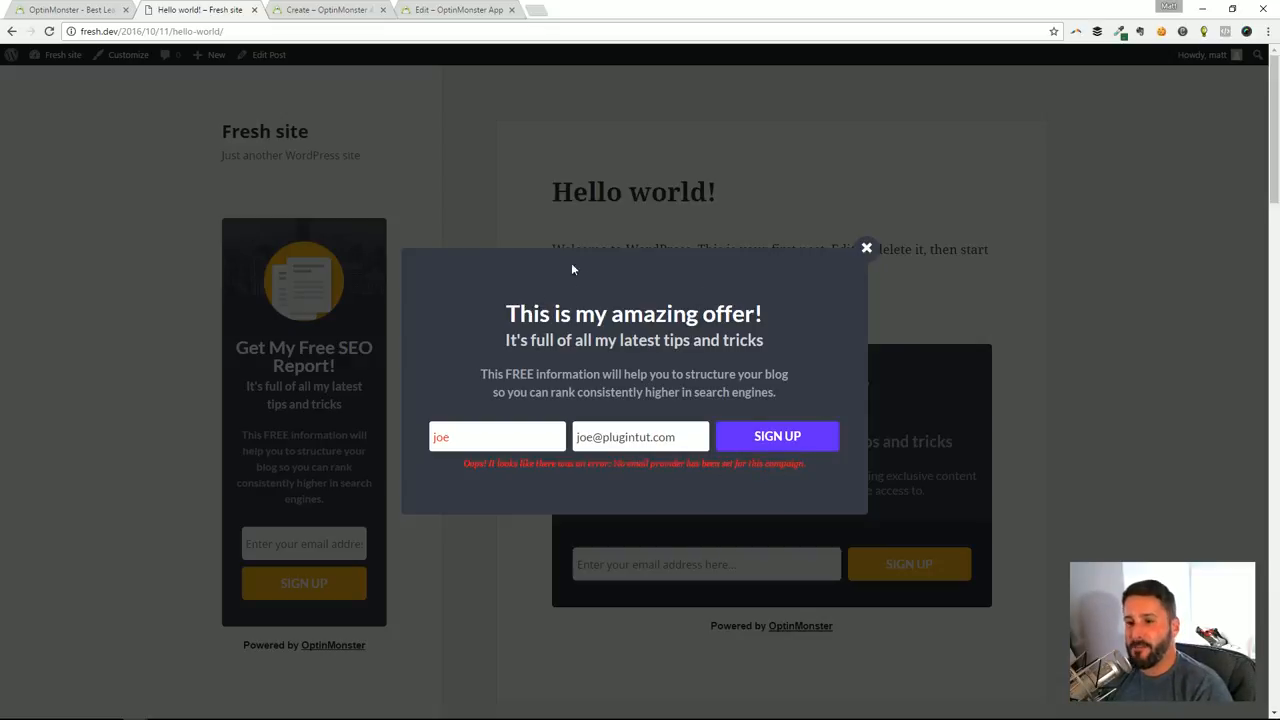
left_click(867, 248)
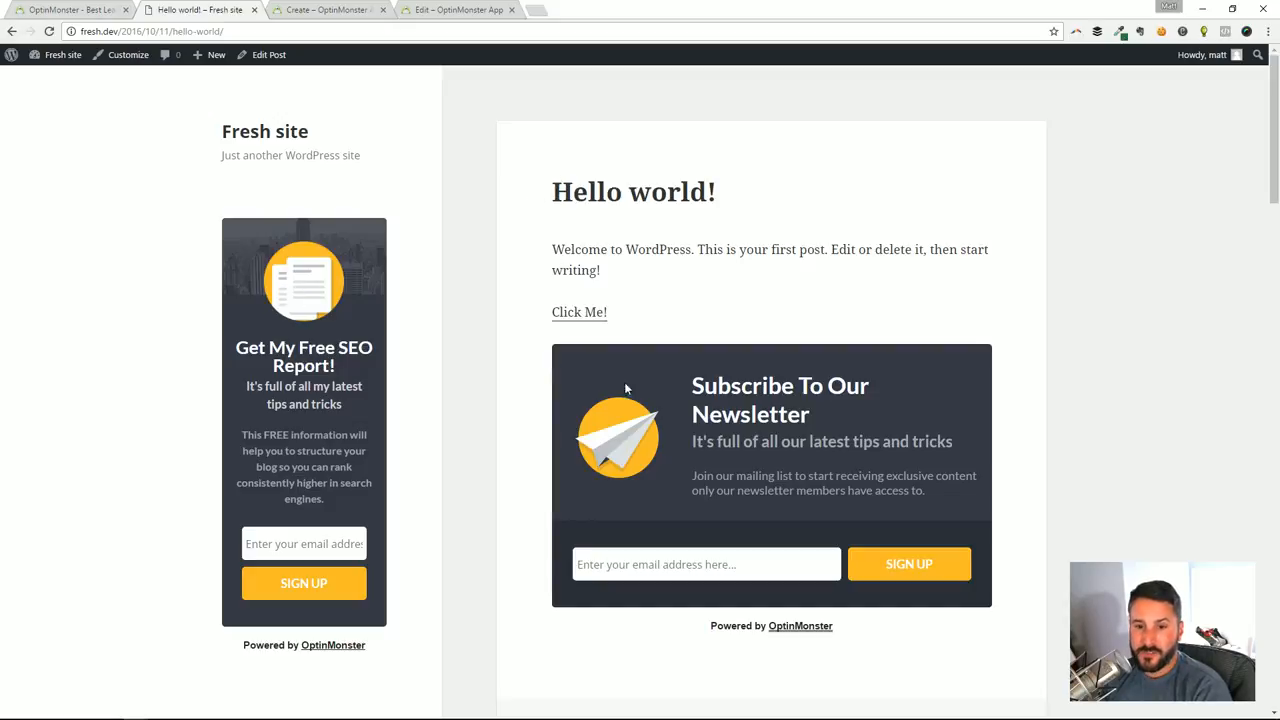
Review the after-post and sidebar optins on the Hello world! post, and return to the OptinMonster home page
scroll(710, 340, "down", 2)
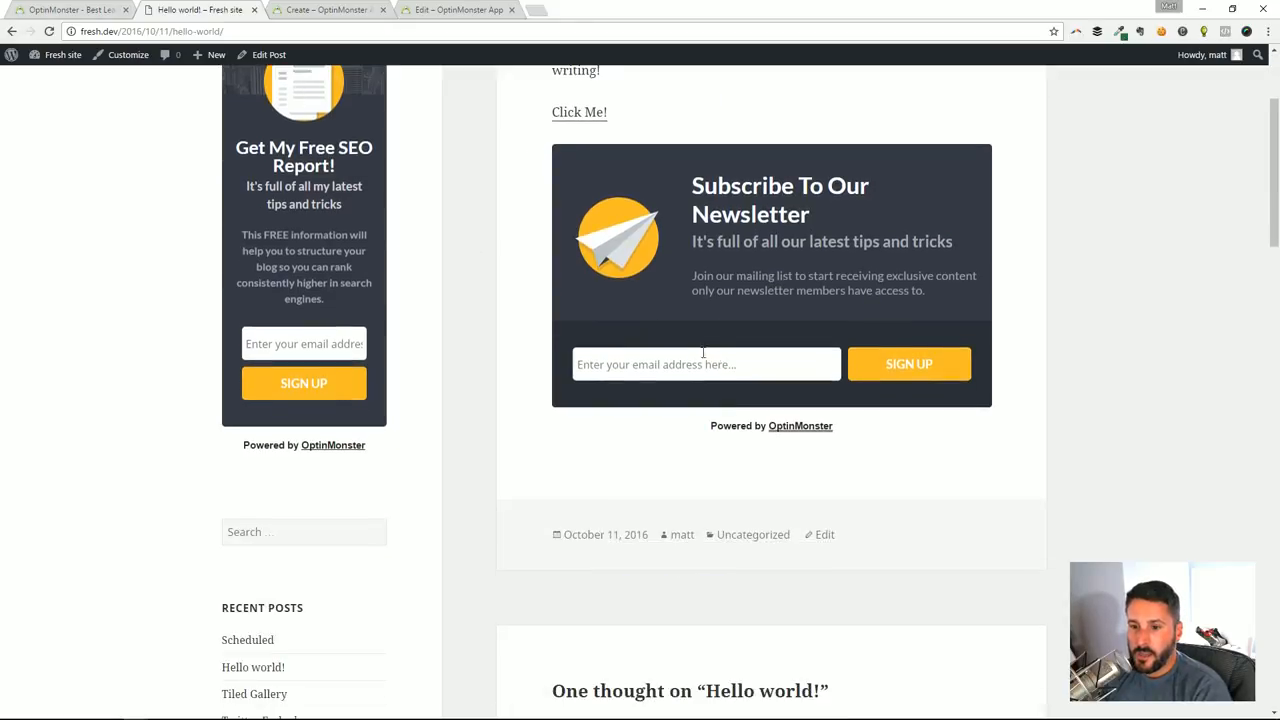
scroll(852, 418, "down", 3)
scroll(800, 340, "up", 4)
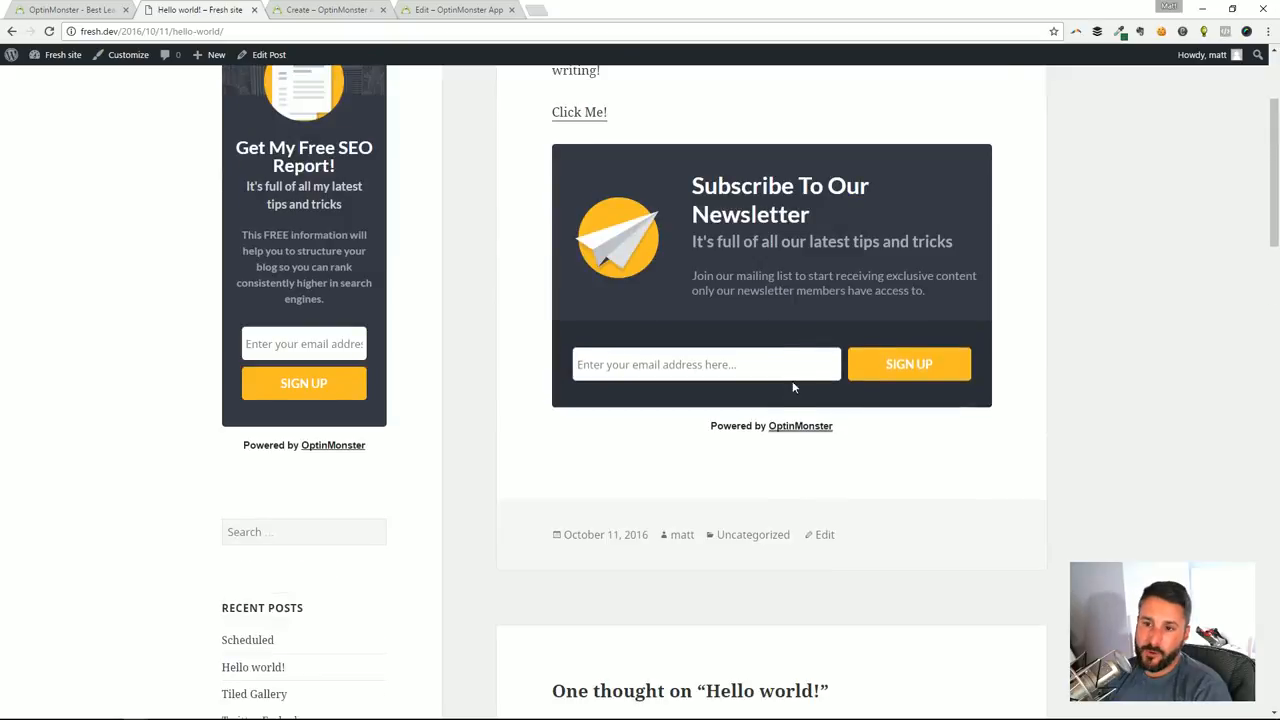
scroll(900, 305, "up", 1)
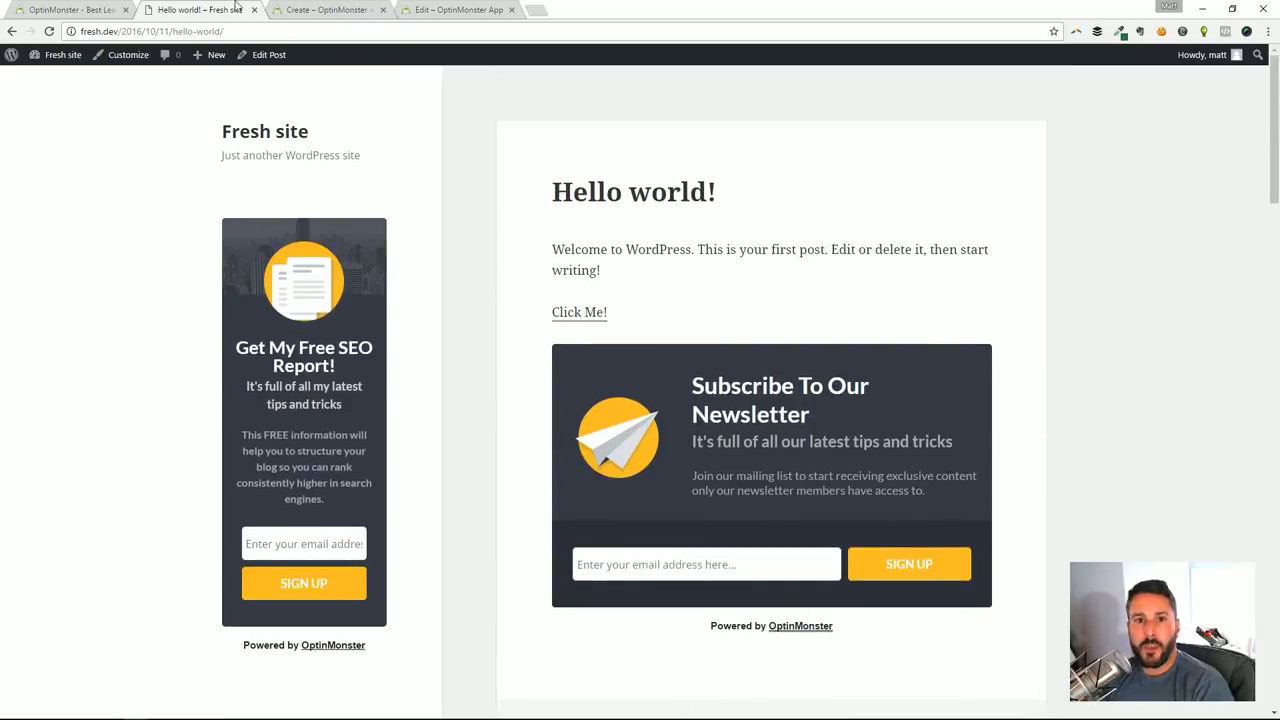
left_click(340, 9)
left_click(71, 9)
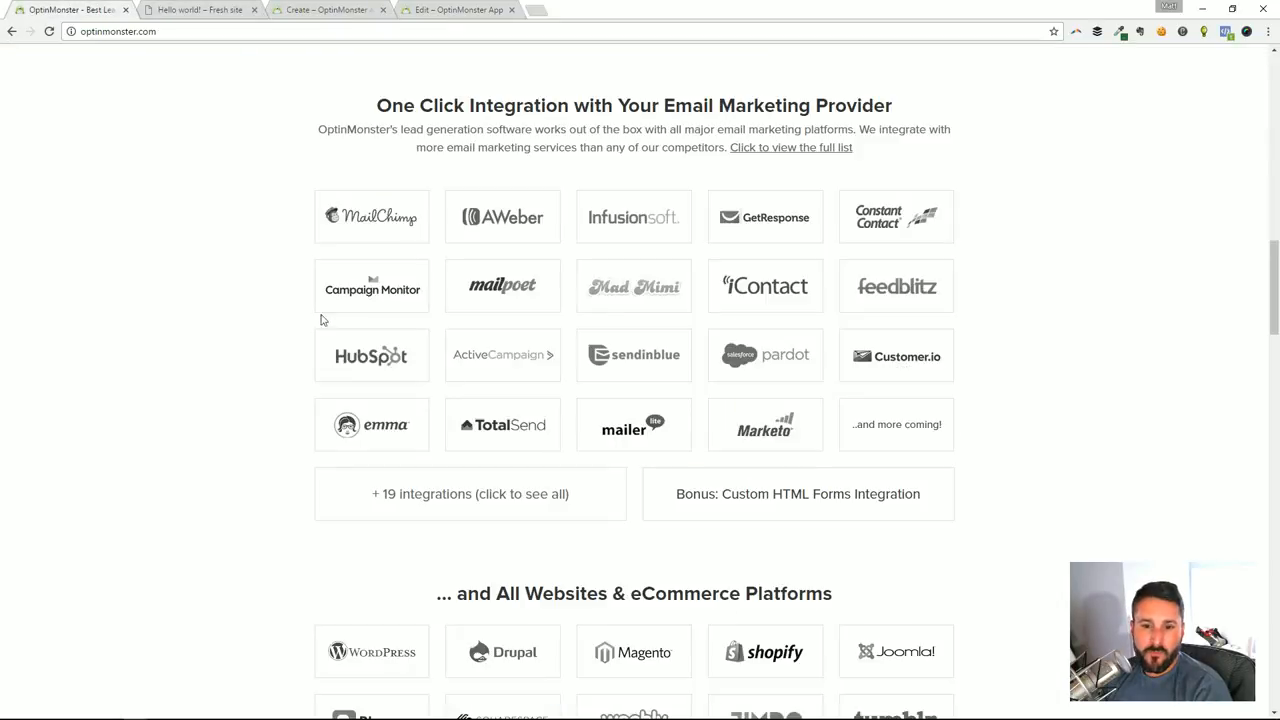
scroll(320, 250, "up", 10)
scroll(353, 138, "up", 3)
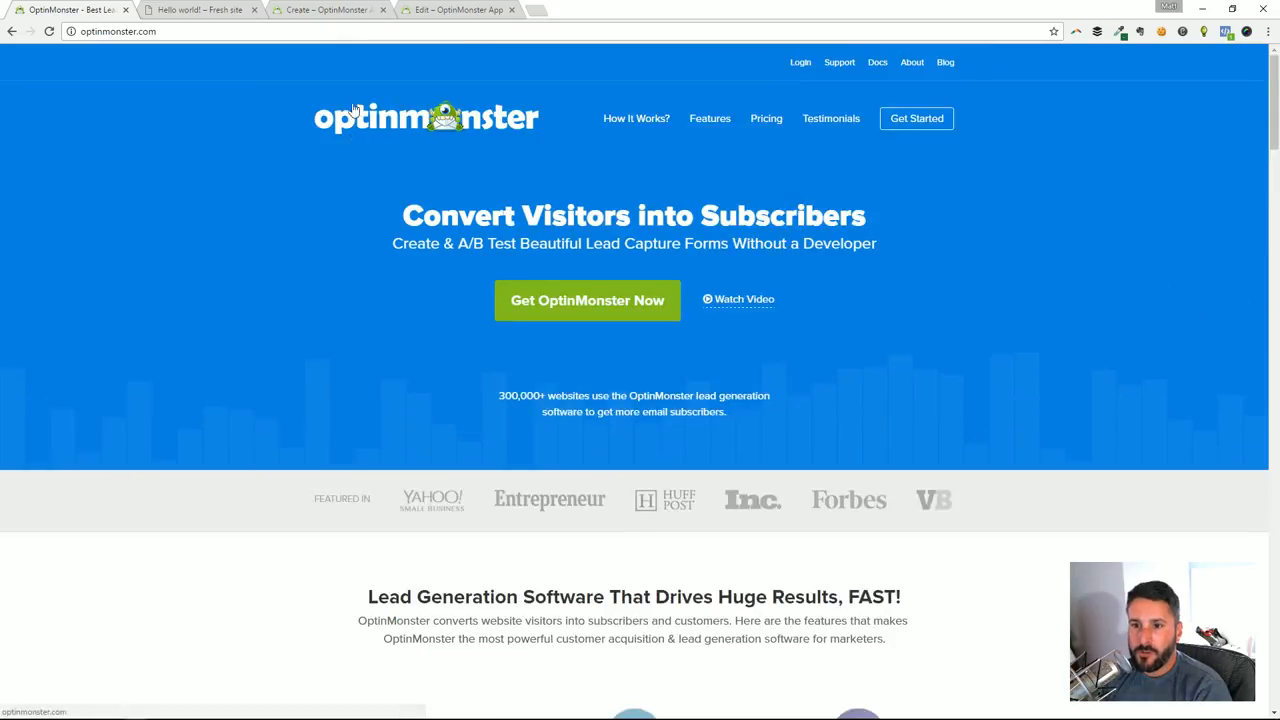